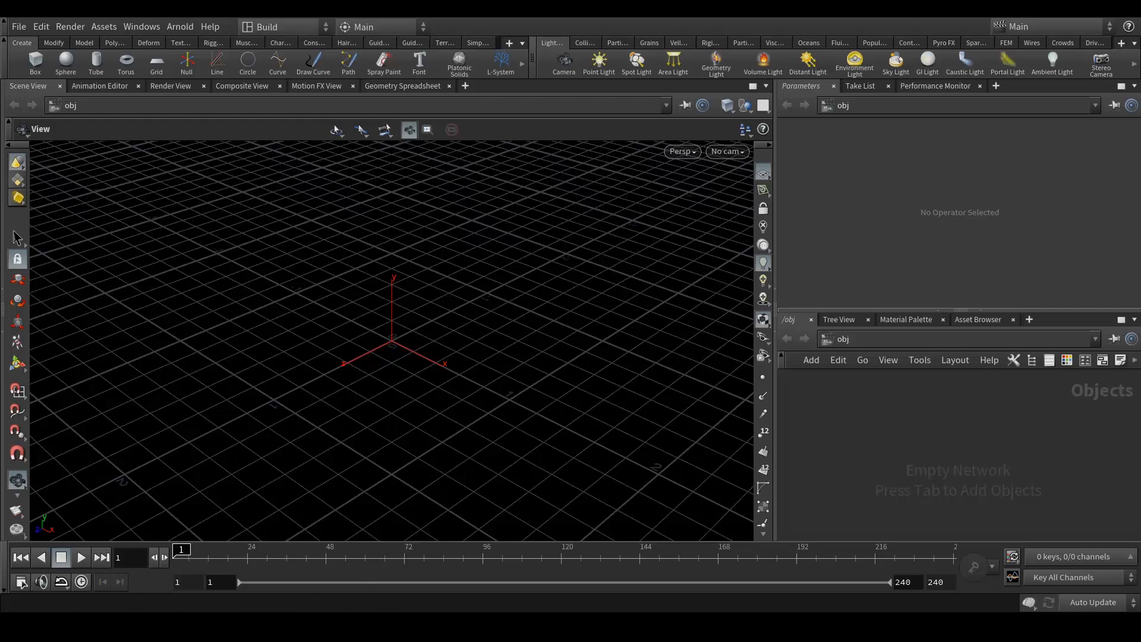
# - Play the Lego_Style_Pyro_V001 preview clip from the preview folder in VLC
pyautogui.moveTo(347, 628)
pyautogui.click(493, 585)
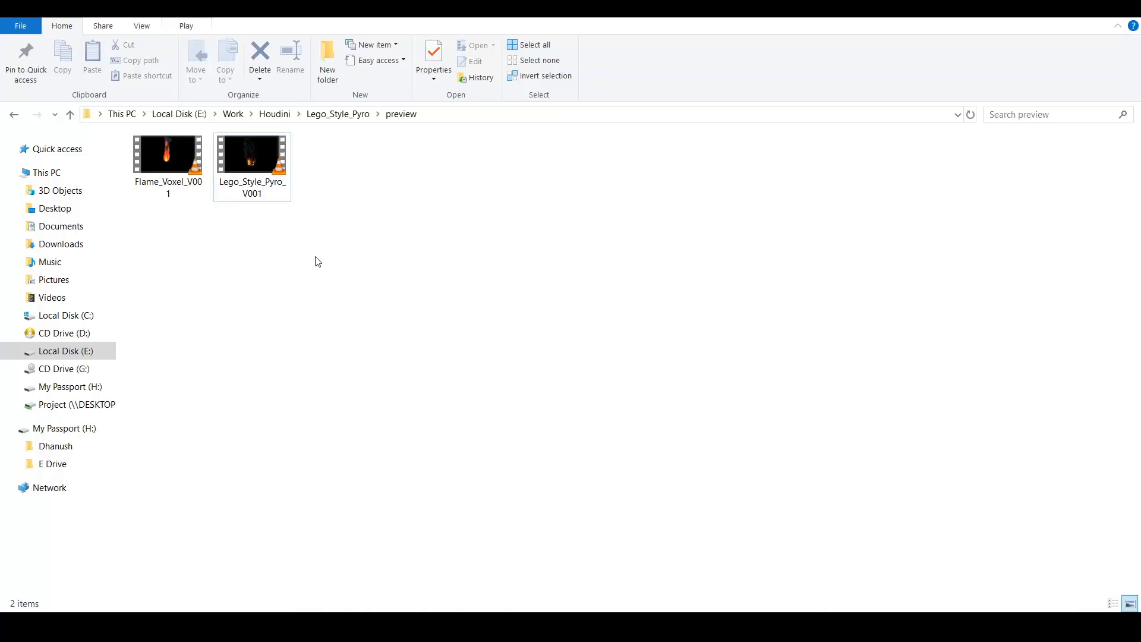
pyautogui.doubleClick(258, 174)
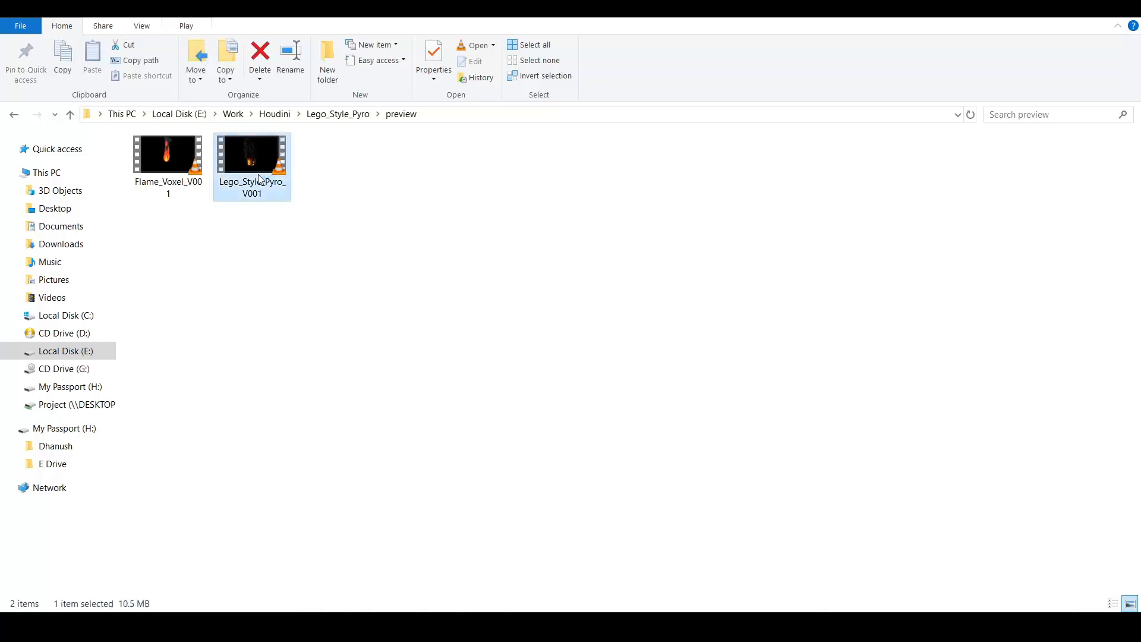
pyautogui.scroll(-1, 548, 287)
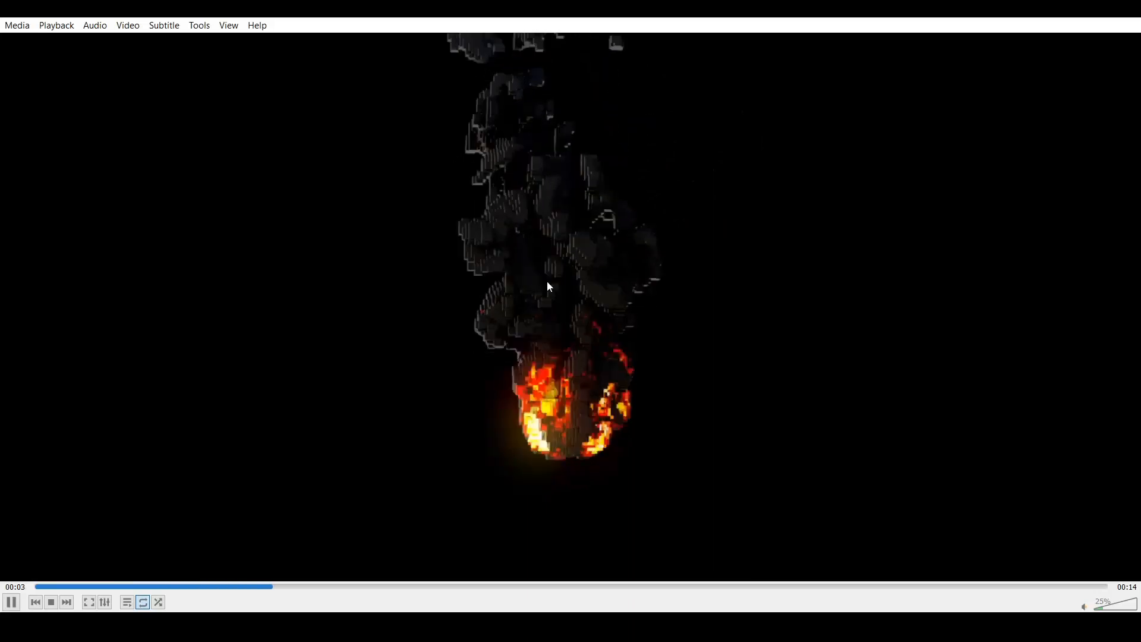
# - Watch the voxel fireball preview full screen to its end card, then close VLC
pyautogui.doubleClick(547, 281)
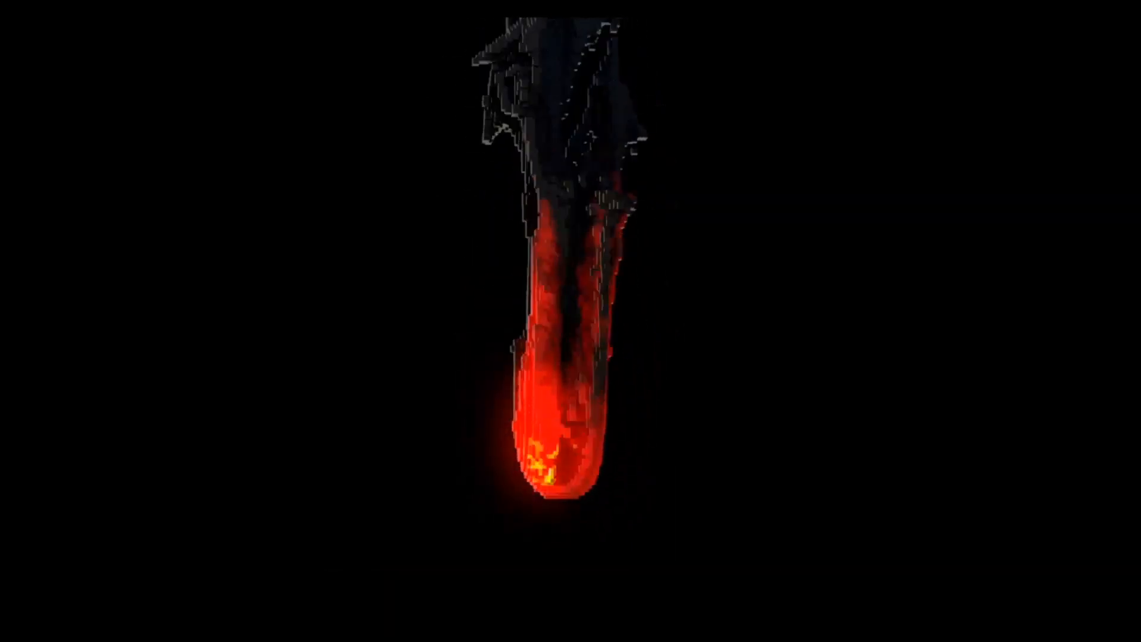
pyautogui.doubleClick(575, 355)
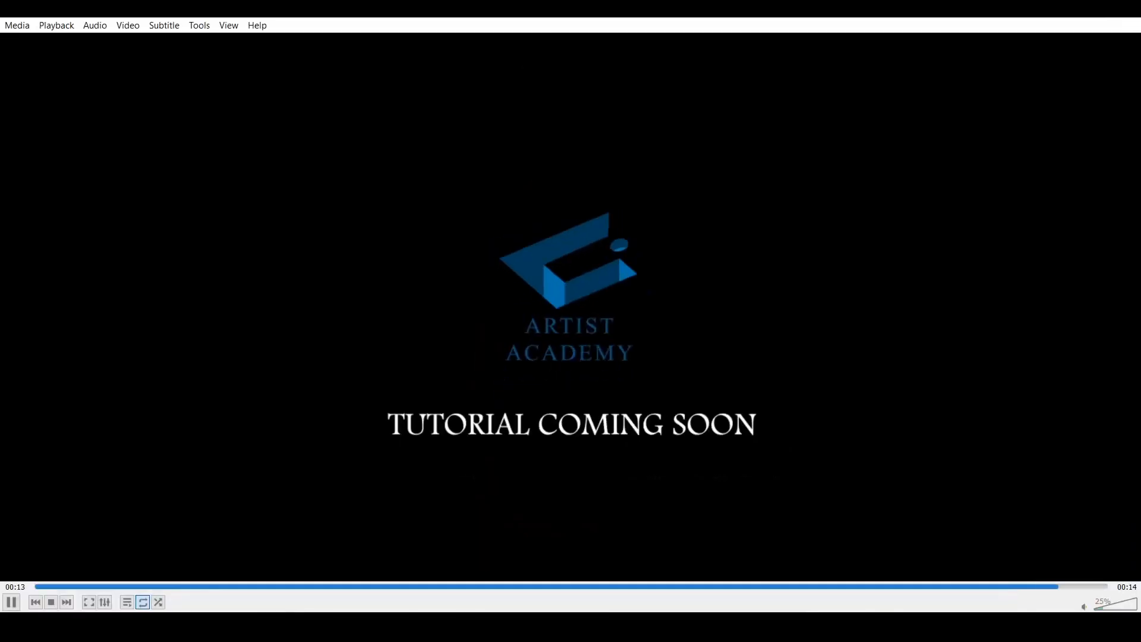
pyautogui.click(1127, 7)
pyautogui.click(683, 333)
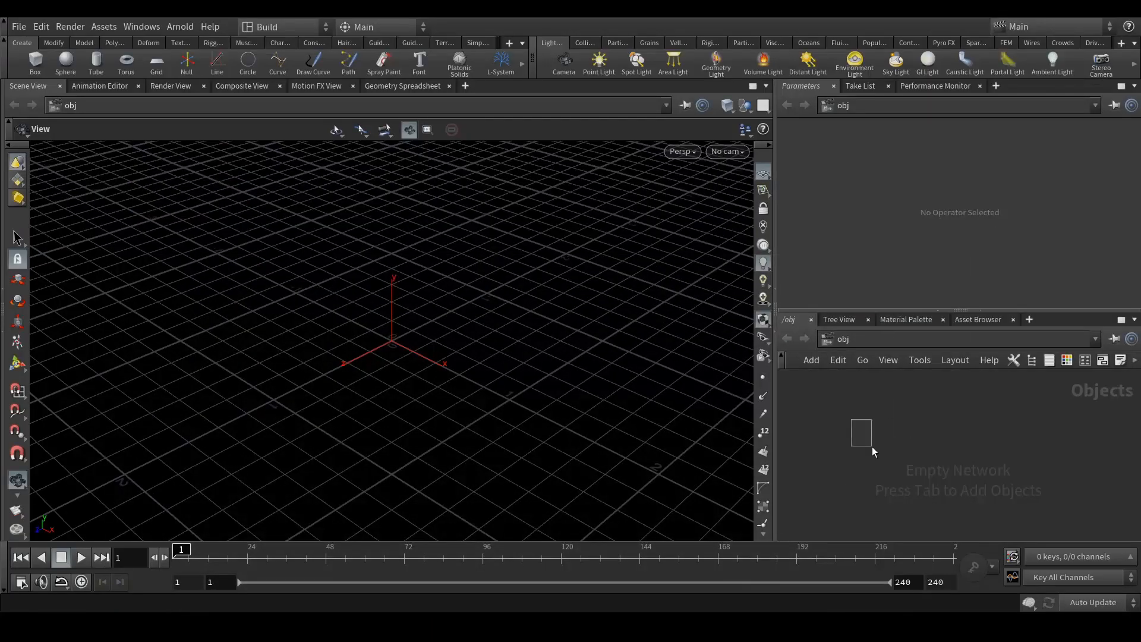
# - Add a Geometry object node to the obj network
pyautogui.press('Tab')
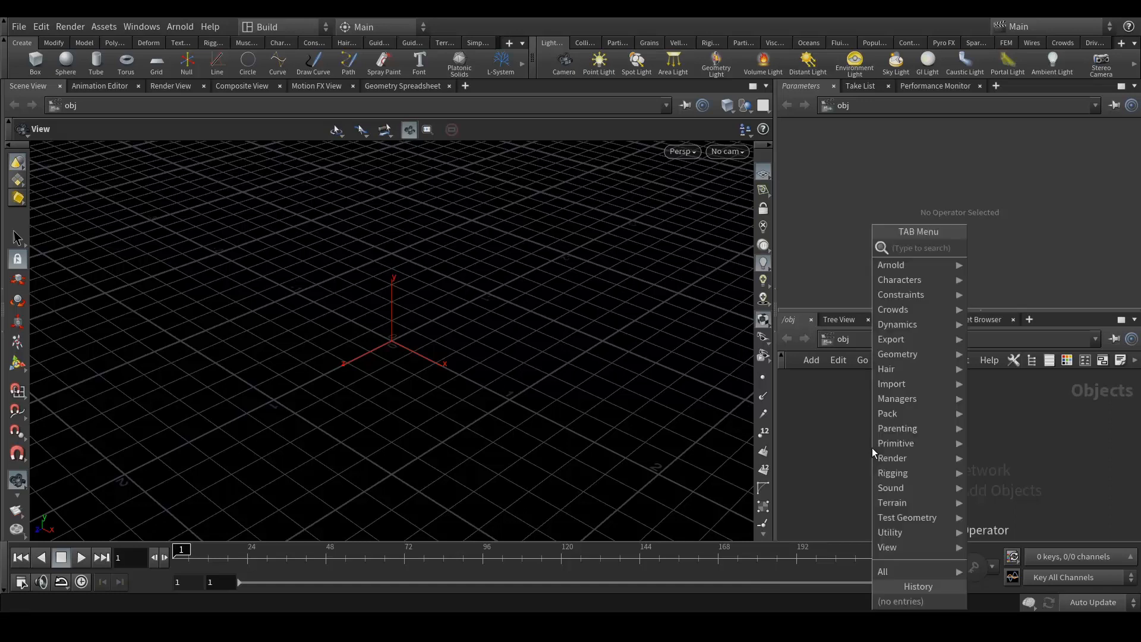
pyautogui.write('geo')
pyautogui.press('Return')
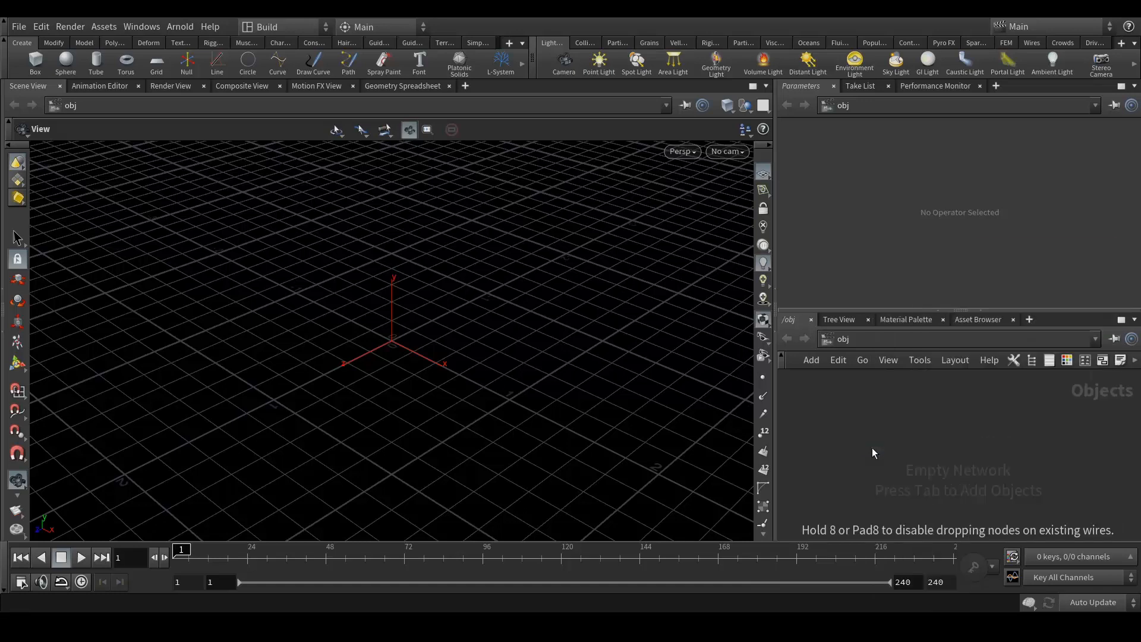
pyautogui.click(872, 448)
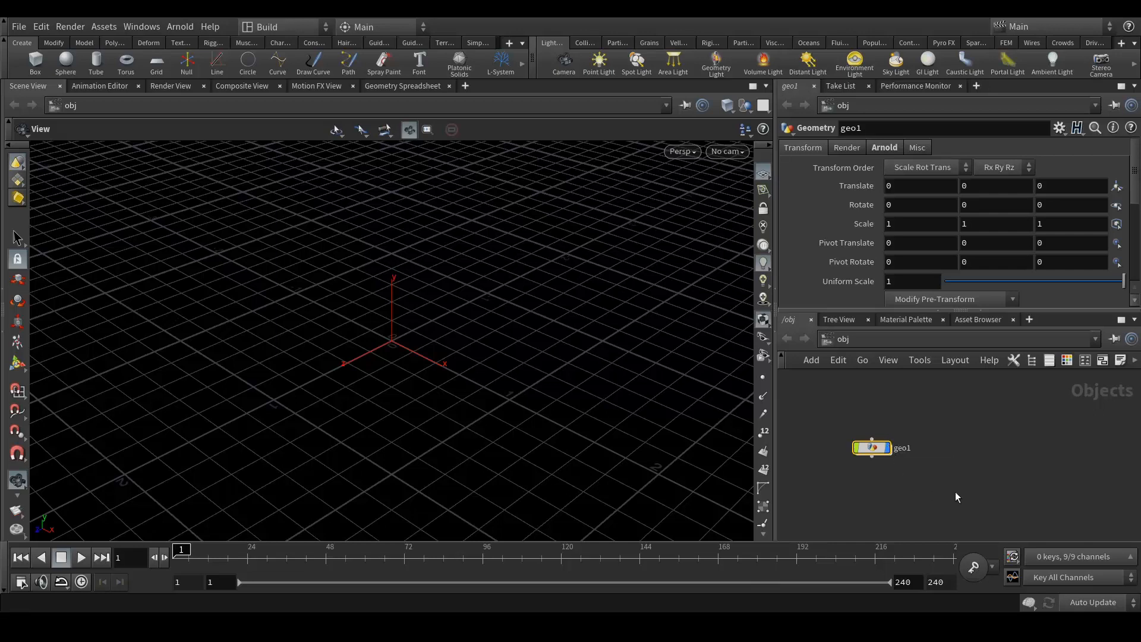
# - Rename the geo1 node to Emitter
pyautogui.doubleClick(902, 450)
pyautogui.write('Emitter')
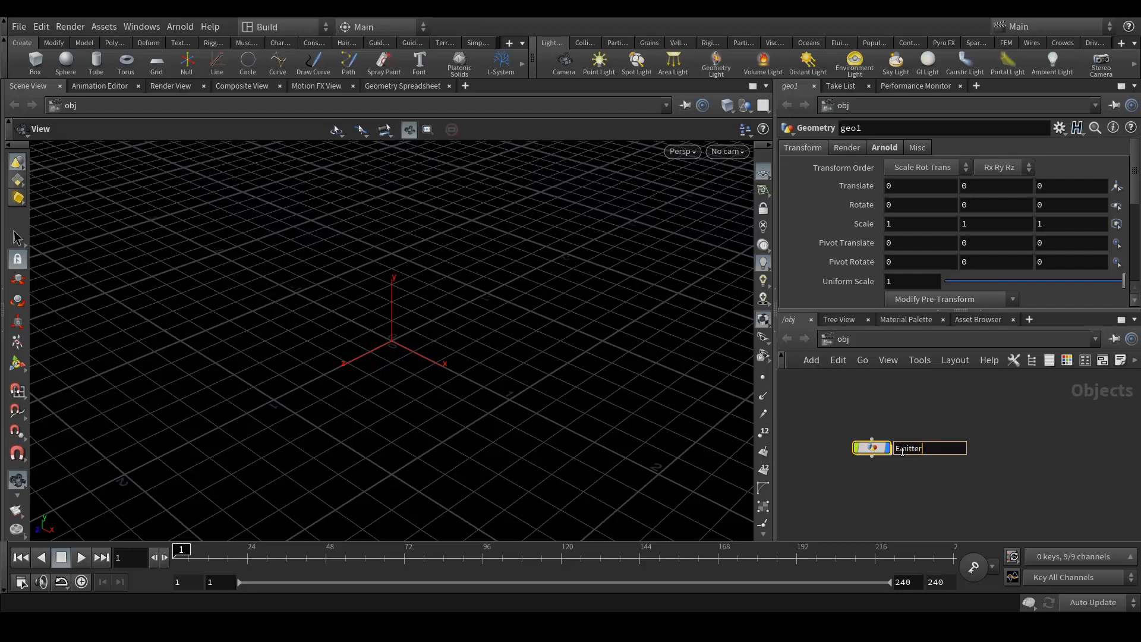
pyautogui.press('Return')
pyautogui.click(874, 456)
pyautogui.press('Escape')
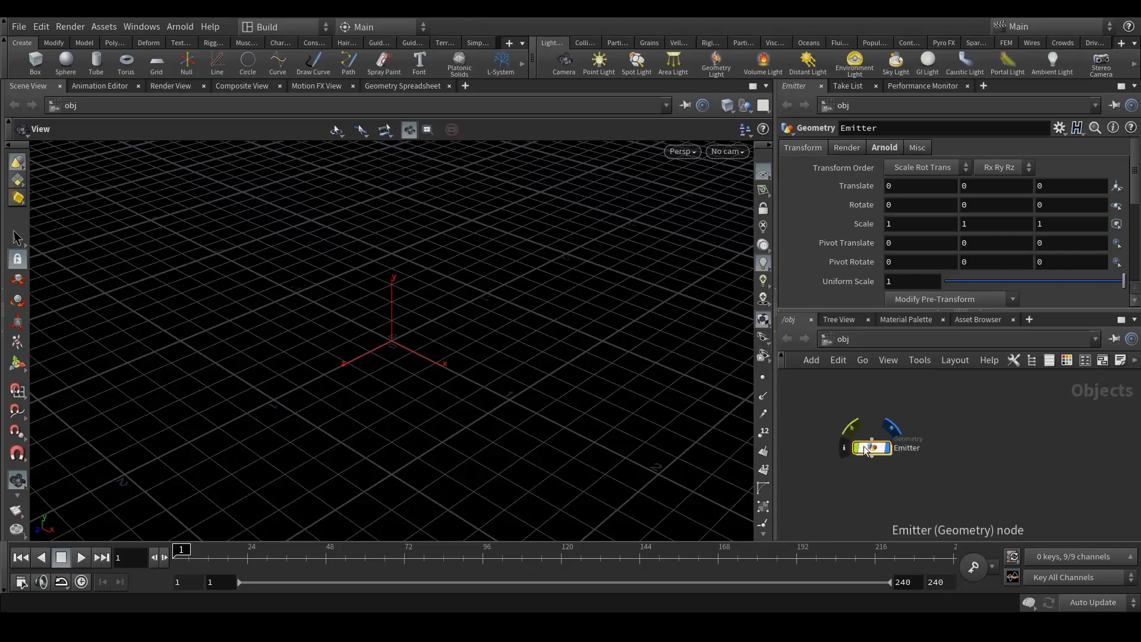
# - Inside Emitter, add a Sphere node
pyautogui.press('i')
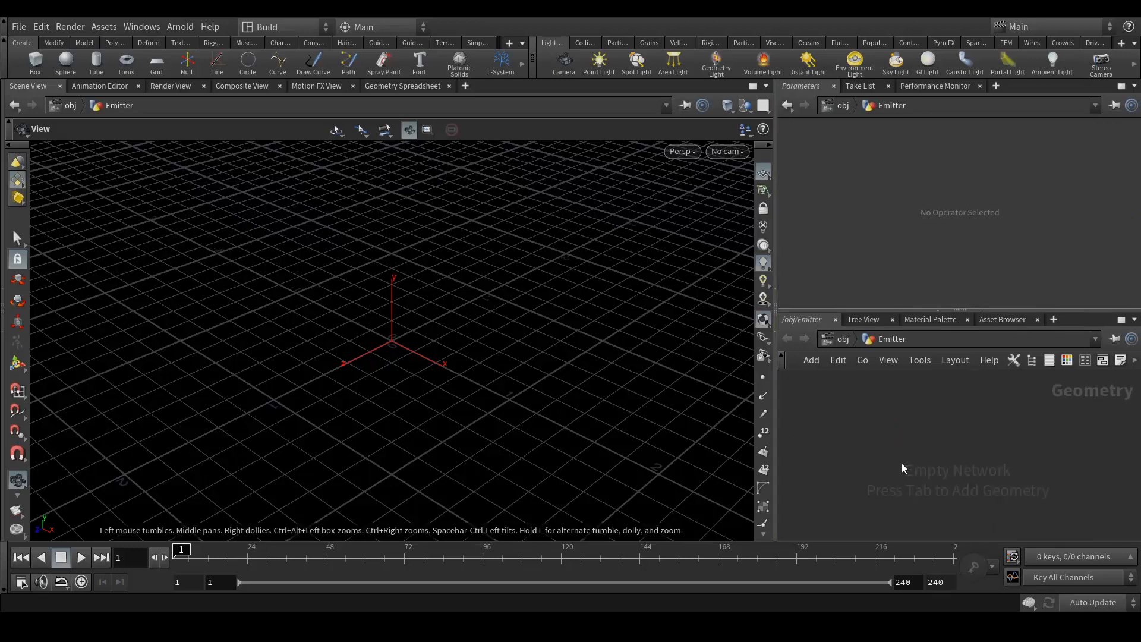
pyautogui.press('Tab')
pyautogui.write('sphe')
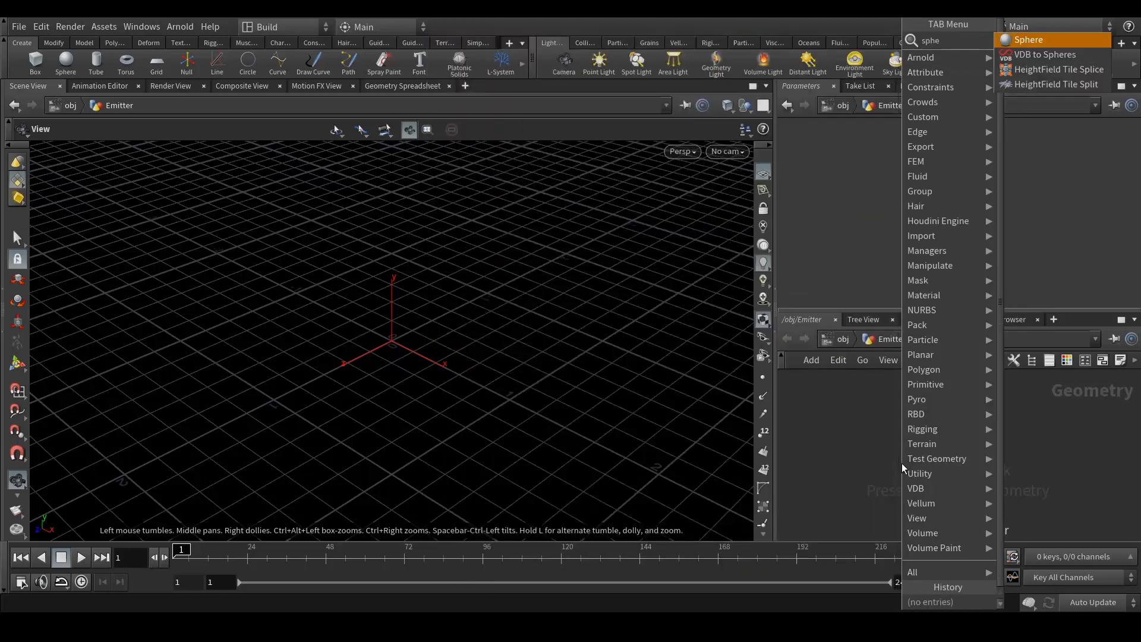
pyautogui.press('Return')
pyautogui.click(901, 463)
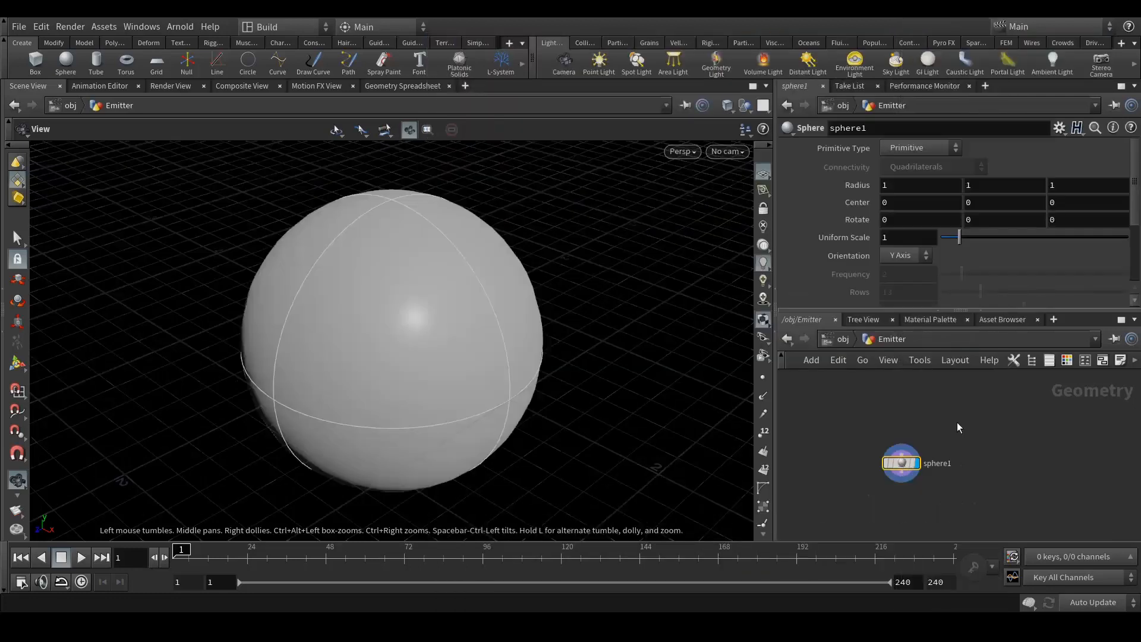
pyautogui.moveTo(901, 463); pyautogui.dragTo(925, 428)
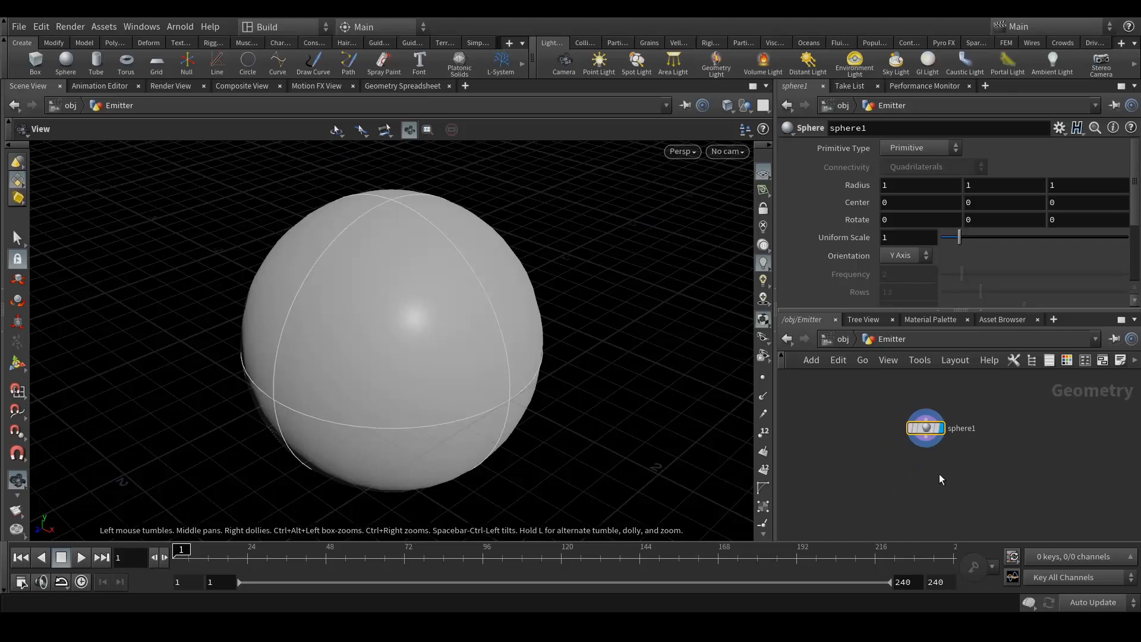
# - Add a Transform below sphere1 with Uniform Scale 0.3, then return to the obj level
pyautogui.press('Tab')
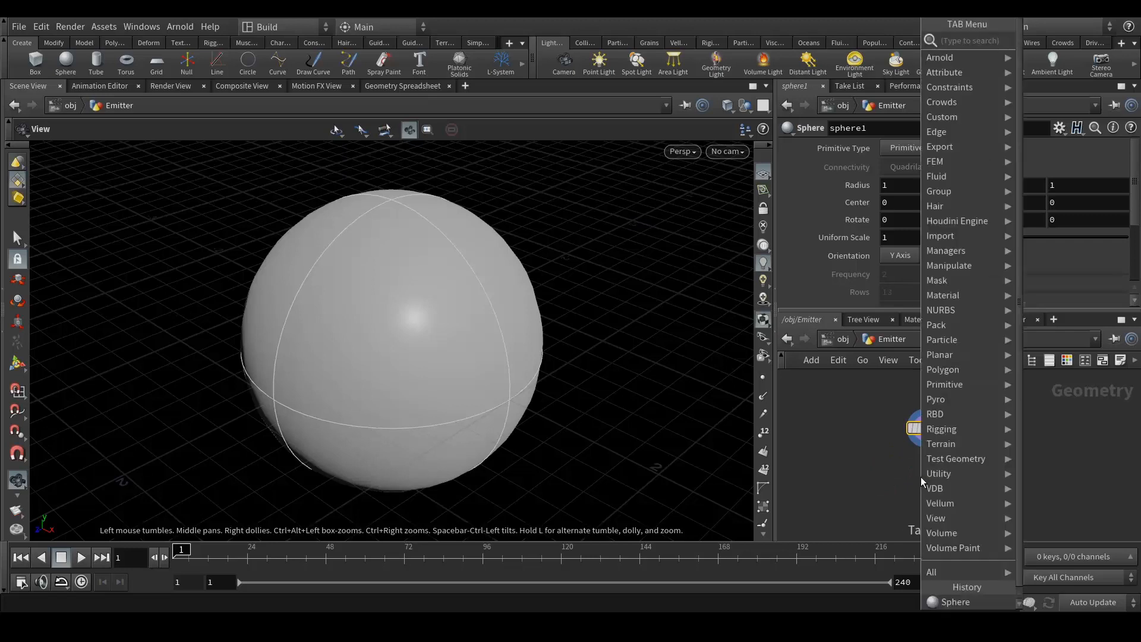
pyautogui.write('tra')
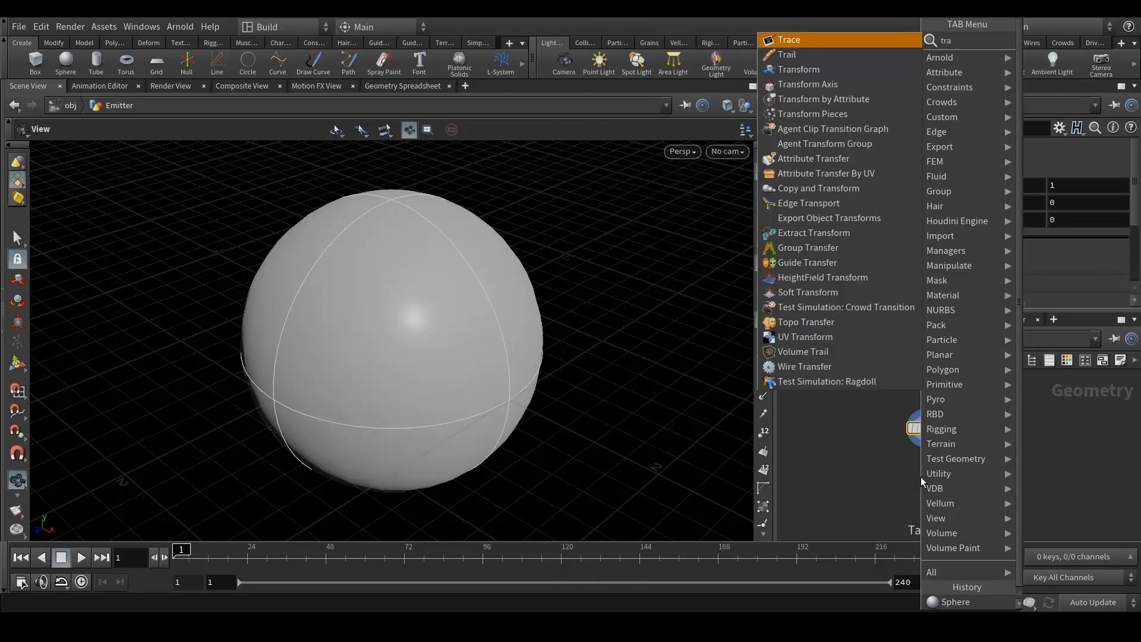
pyautogui.press('Down')
pyautogui.press('Down')
pyautogui.press('Return')
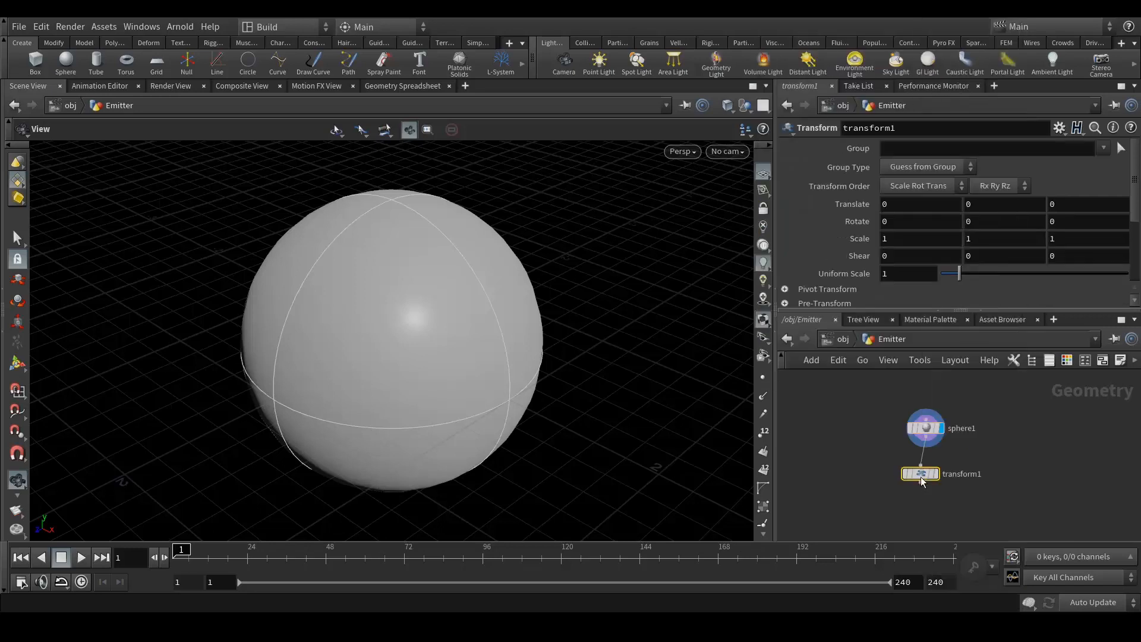
pyautogui.click(926, 482)
pyautogui.click(886, 273)
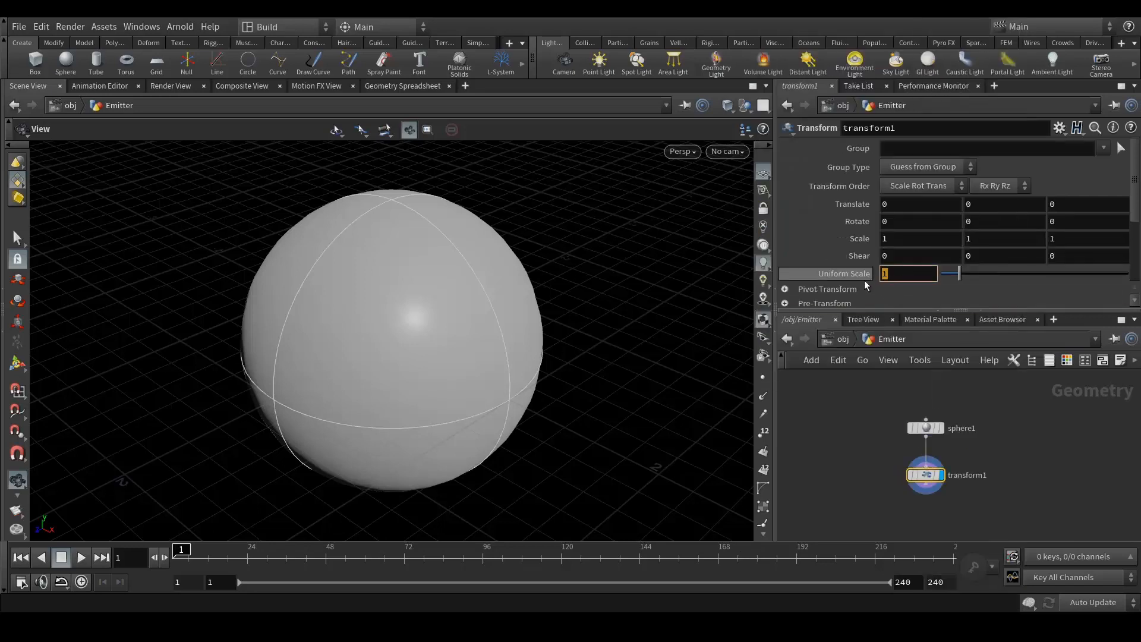
pyautogui.write('.5')
pyautogui.press('Return')
pyautogui.click(886, 273)
pyautogui.write('0.3')
pyautogui.press('Return')
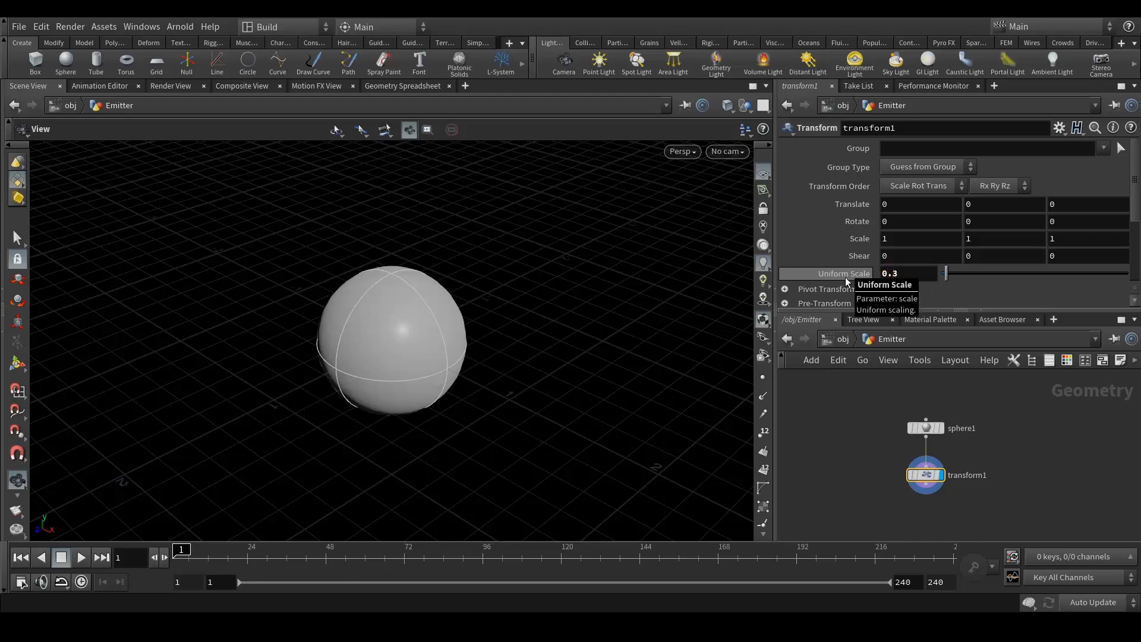
pyautogui.click(844, 339)
pyautogui.click(974, 459)
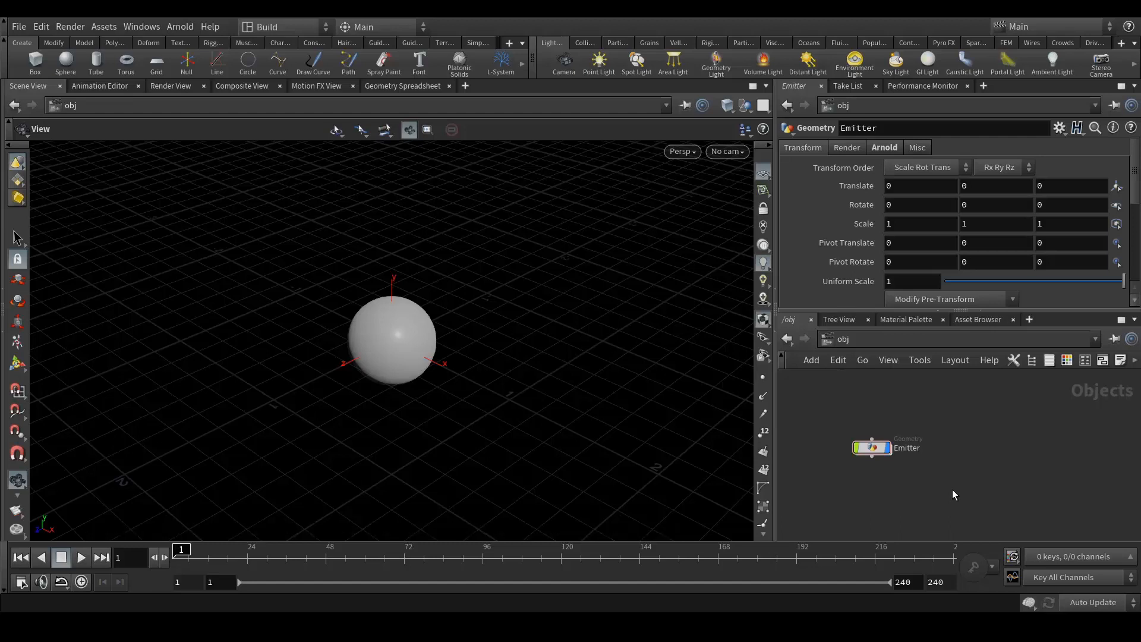
# - Apply the Pyro FX Explosion effect to the Emitter sphere
pyautogui.moveTo(872, 447); pyautogui.dragTo(891, 420)
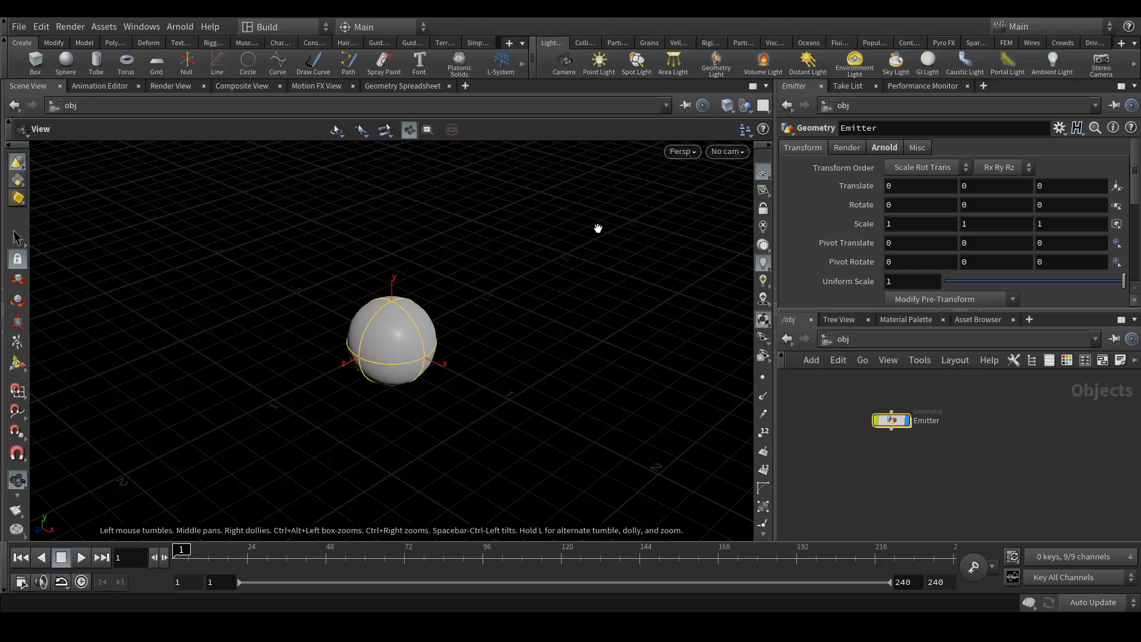
pyautogui.click(943, 42)
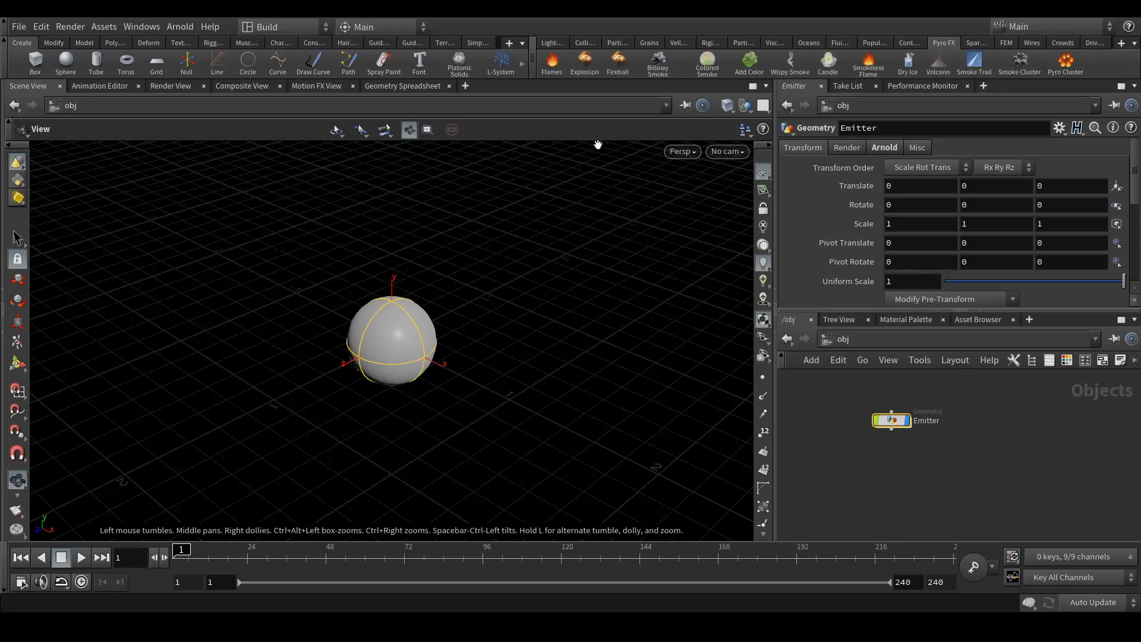
pyautogui.click(585, 61)
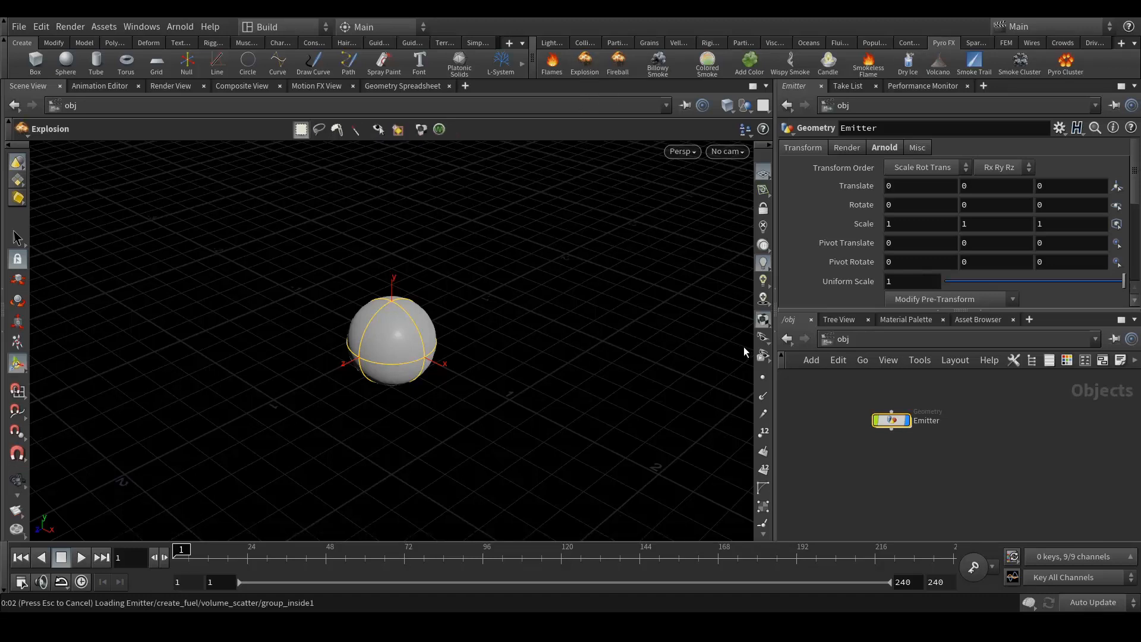
pyautogui.press('Return')
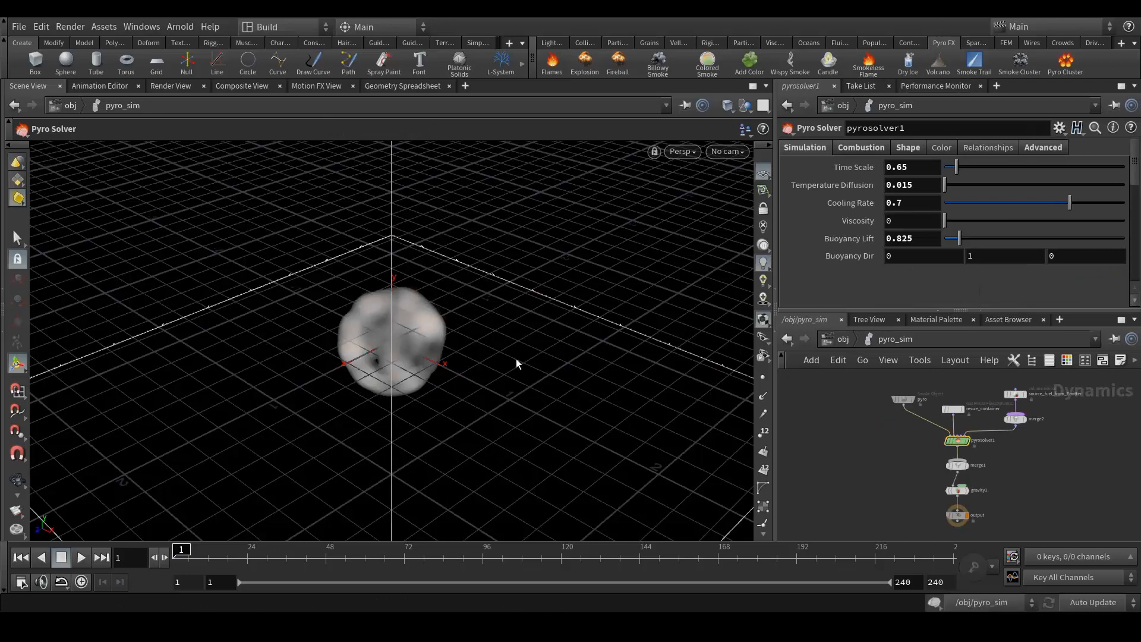
pyautogui.press('Escape')
pyautogui.scroll(-8, 447, 335)
pyautogui.scroll(-4, 446, 336)
pyautogui.moveTo(484, 339); pyautogui.dragTo(483, 317)
pyautogui.moveTo(497, 296); pyautogui.dragTo(467, 372, button='middle')
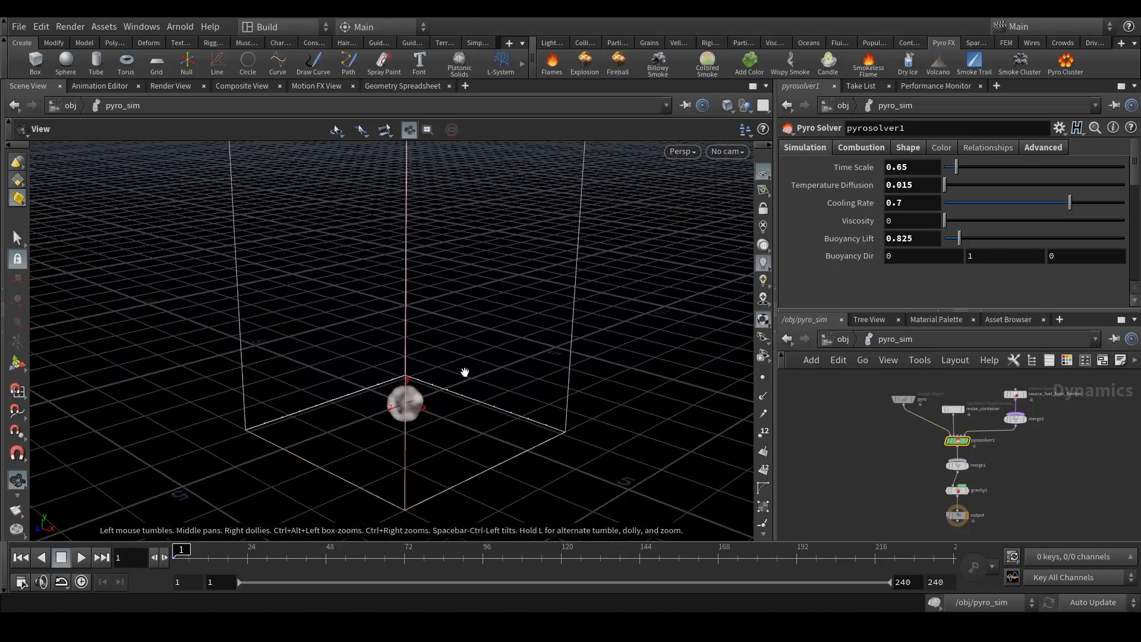
# - At the obj level, play the explosion simulation, then rewind to frame 1
pyautogui.click(843, 339)
pyautogui.moveTo(851, 448); pyautogui.dragTo(875, 455, button='middle')
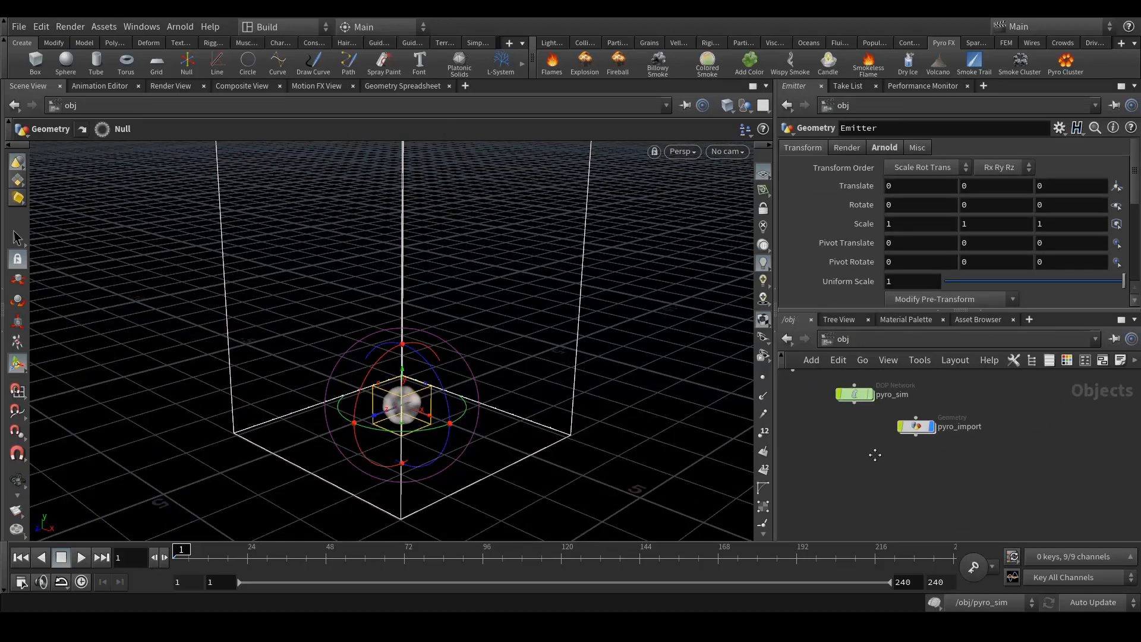
pyautogui.click(81, 557)
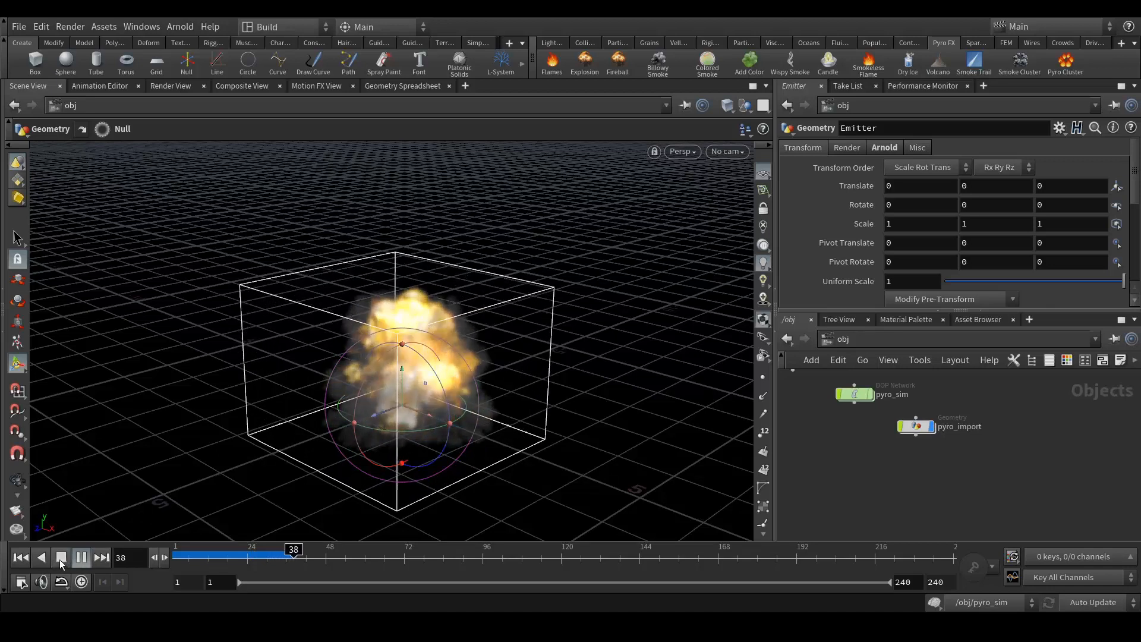
pyautogui.click(21, 557)
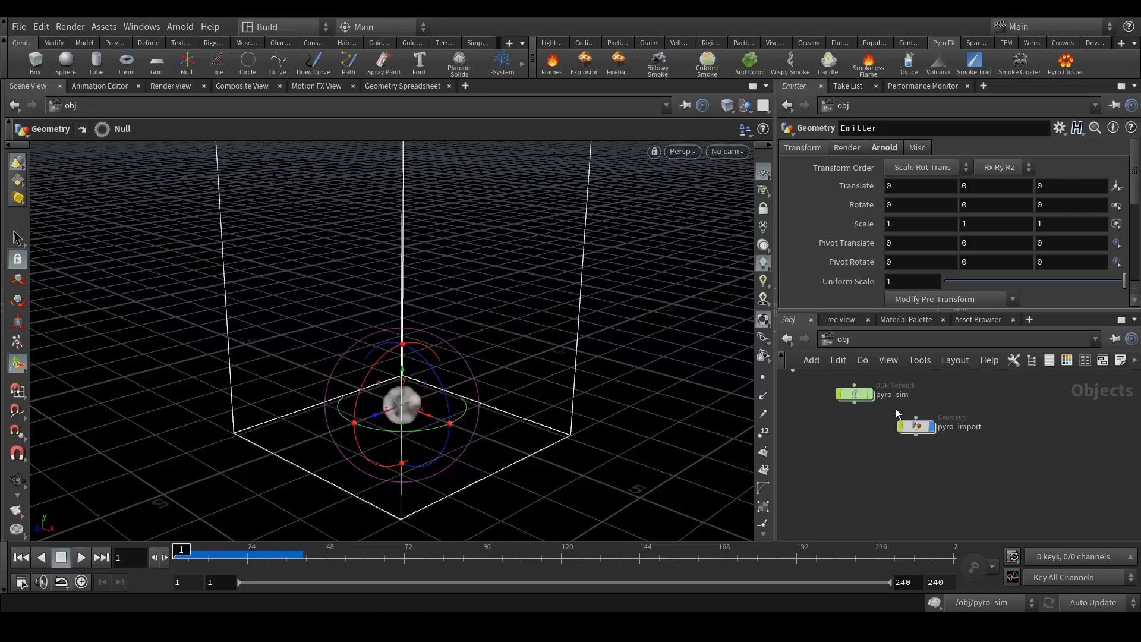
# - Inside pyro_sim, raise pyrosolver1's Buoyancy Lift to 6
pyautogui.press('h')
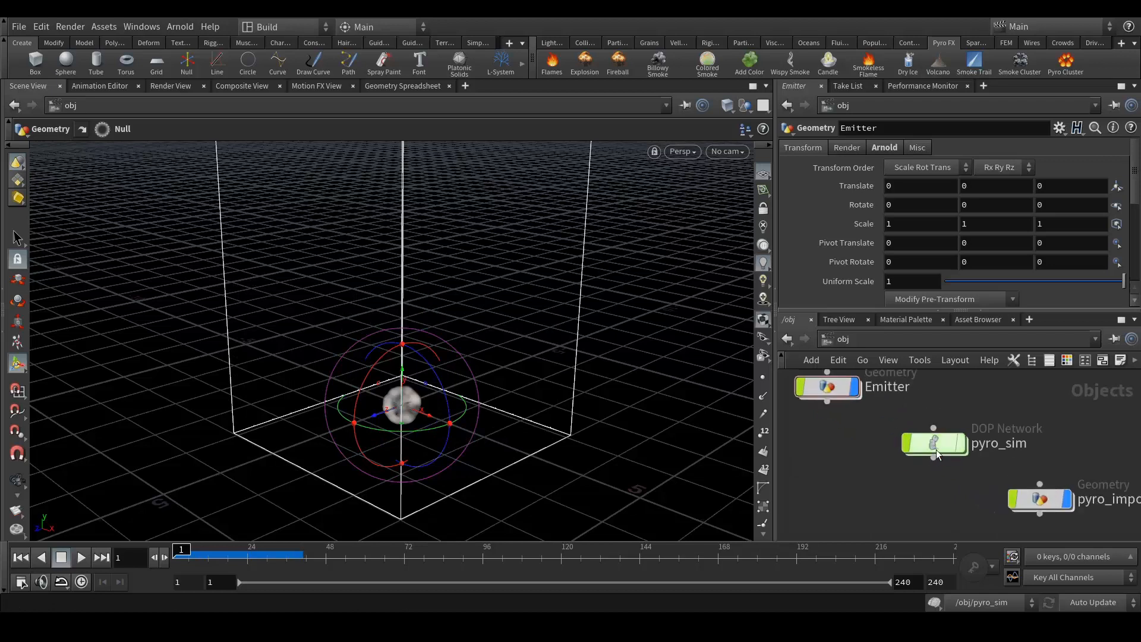
pyautogui.doubleClick(935, 464)
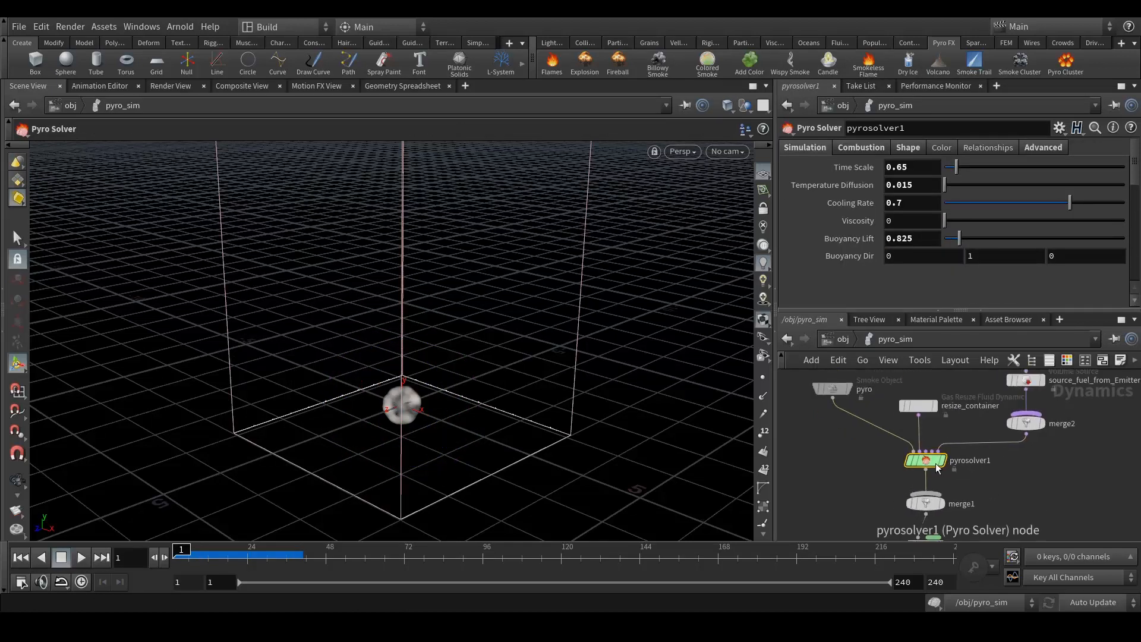
pyautogui.click(861, 148)
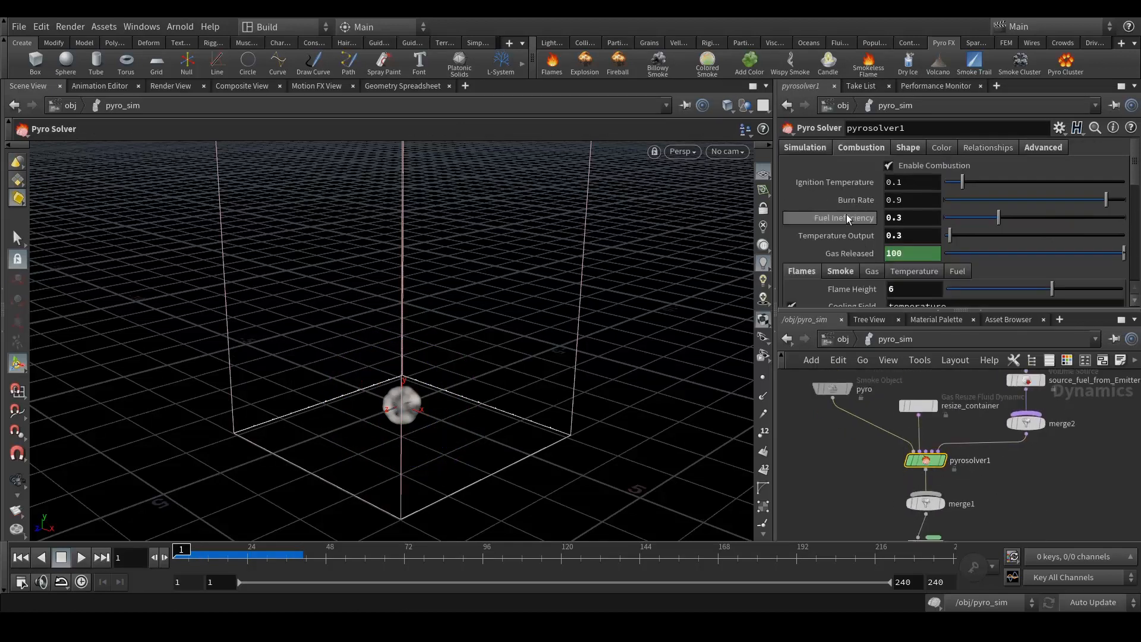
pyautogui.click(816, 148)
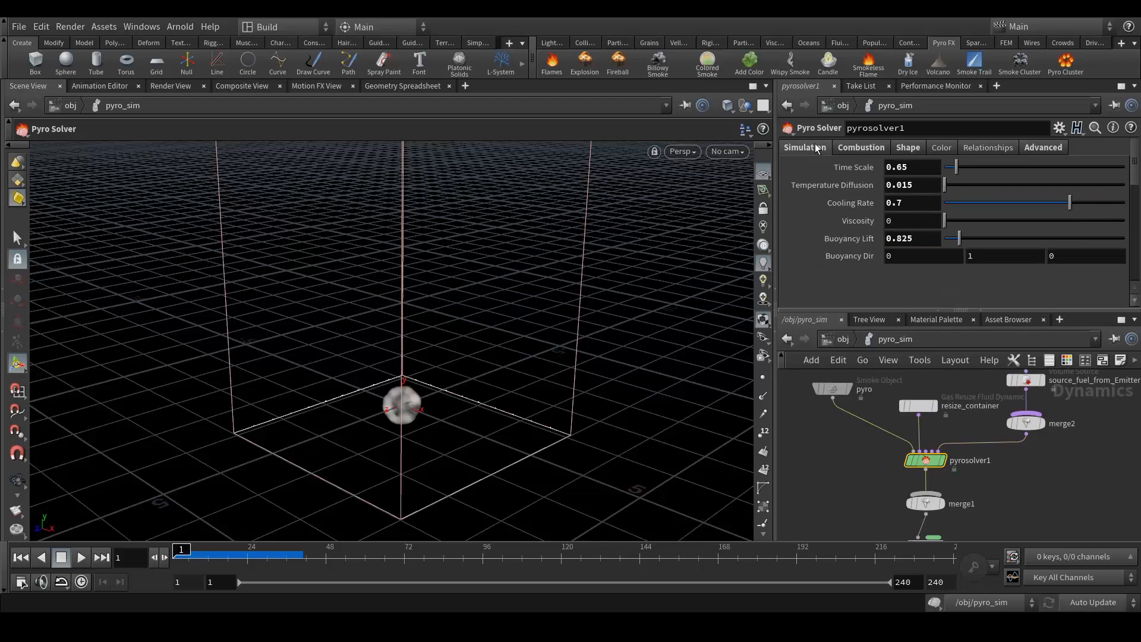
pyautogui.moveTo(915, 238); pyautogui.dragTo(866, 248)
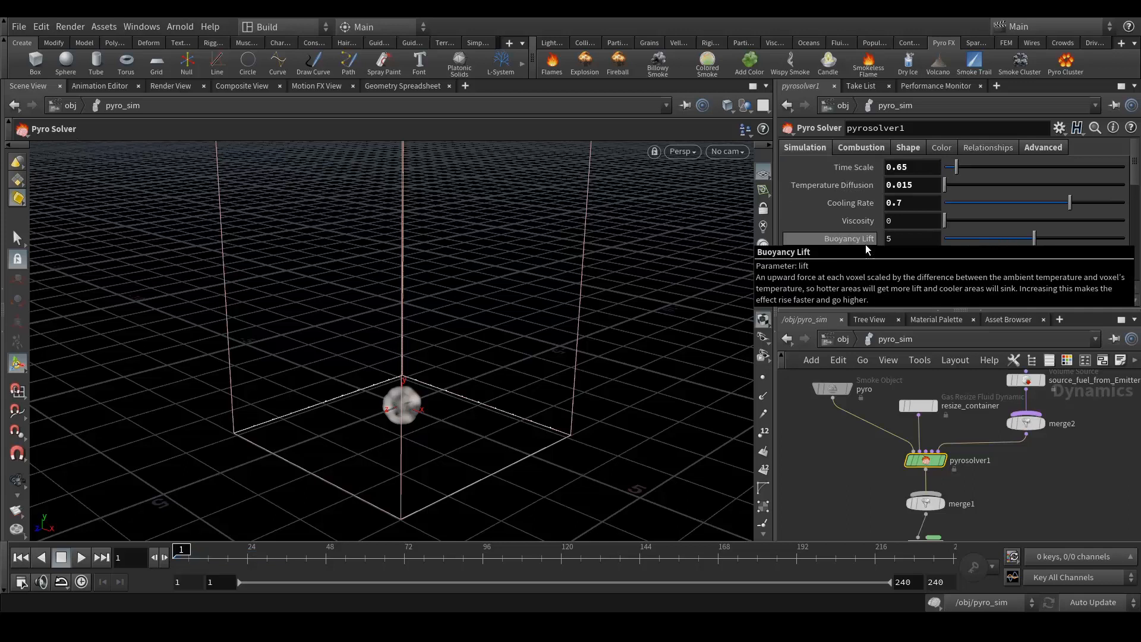
pyautogui.write('5')
pyautogui.press('Return')
pyautogui.press('Return')
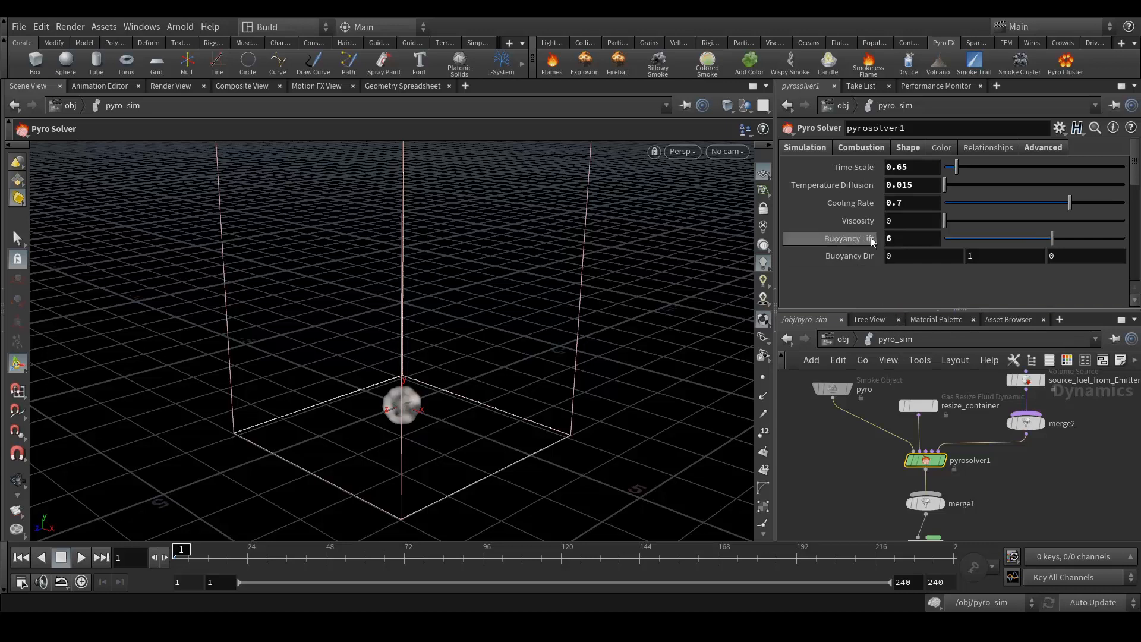
# - Review the solver's combustion smoke and flame emission settings
pyautogui.click(857, 148)
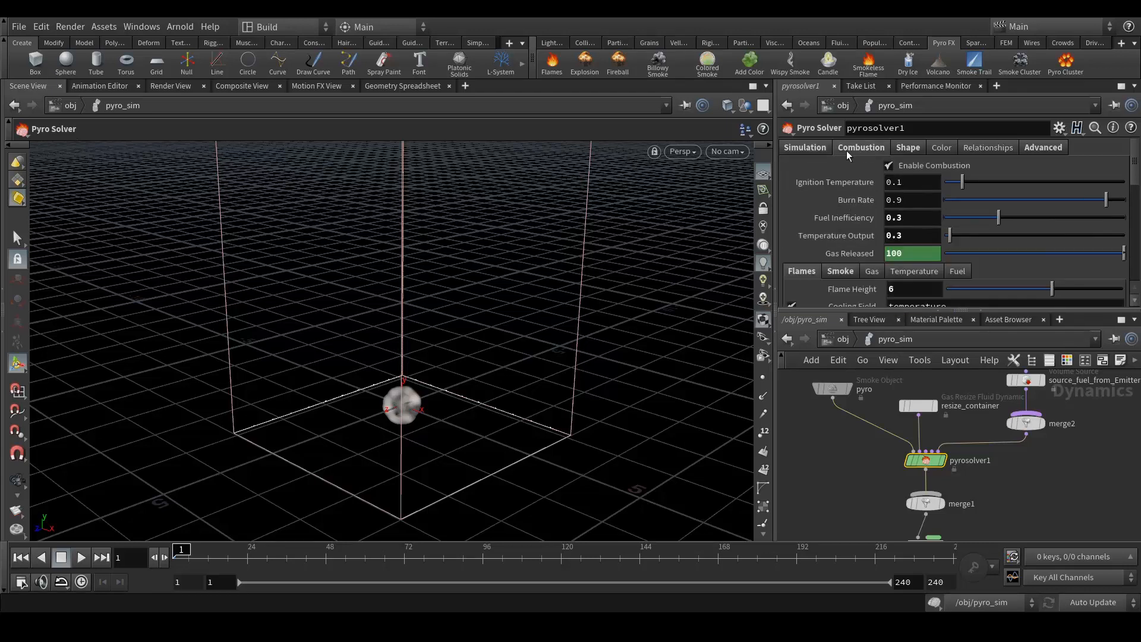
pyautogui.scroll(-3, 814, 228)
pyautogui.click(841, 195)
pyautogui.click(809, 196)
pyautogui.click(847, 195)
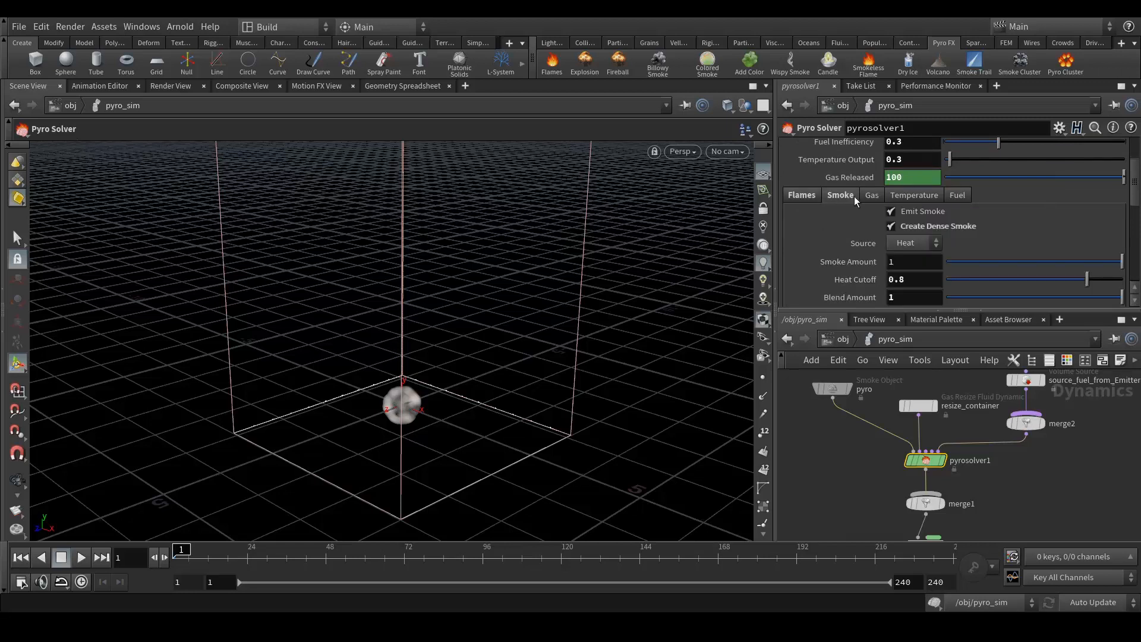
pyautogui.scroll(3, 856, 201)
# - Set the turbulence Swirl Size to 1.5 under the solver's Shape settings
pyautogui.click(908, 148)
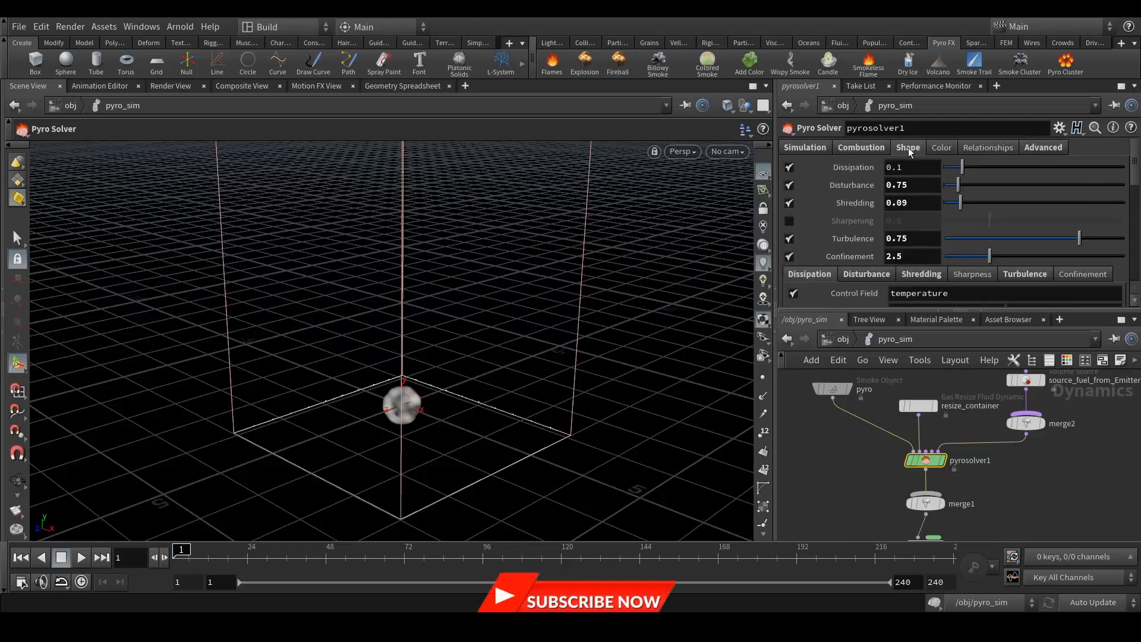
pyautogui.scroll(-3, 838, 255)
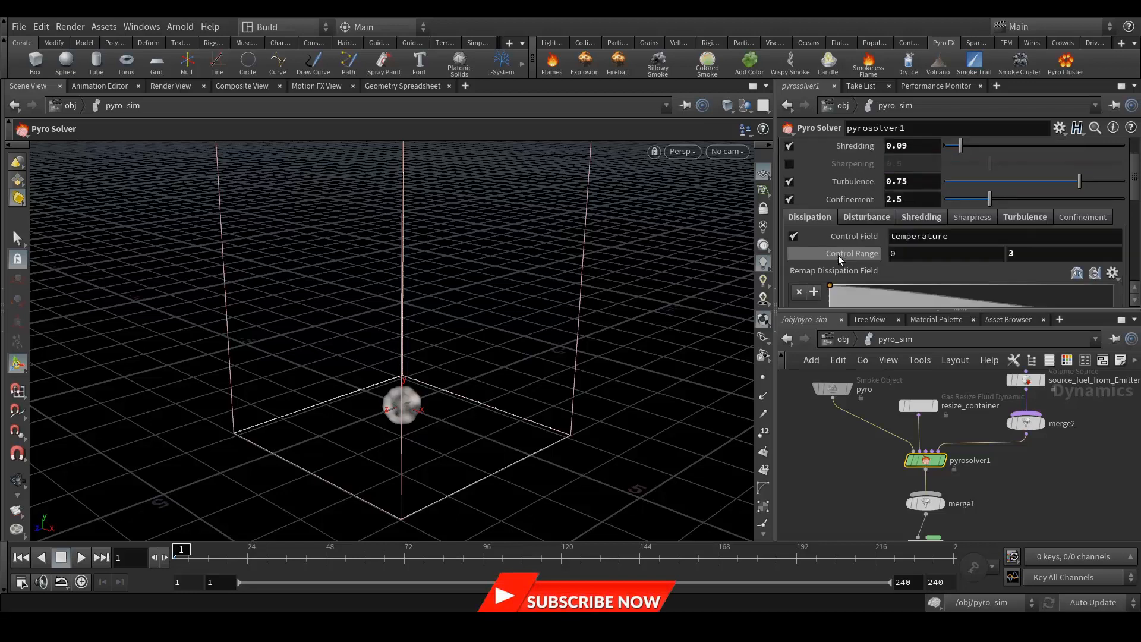
pyautogui.click(1023, 217)
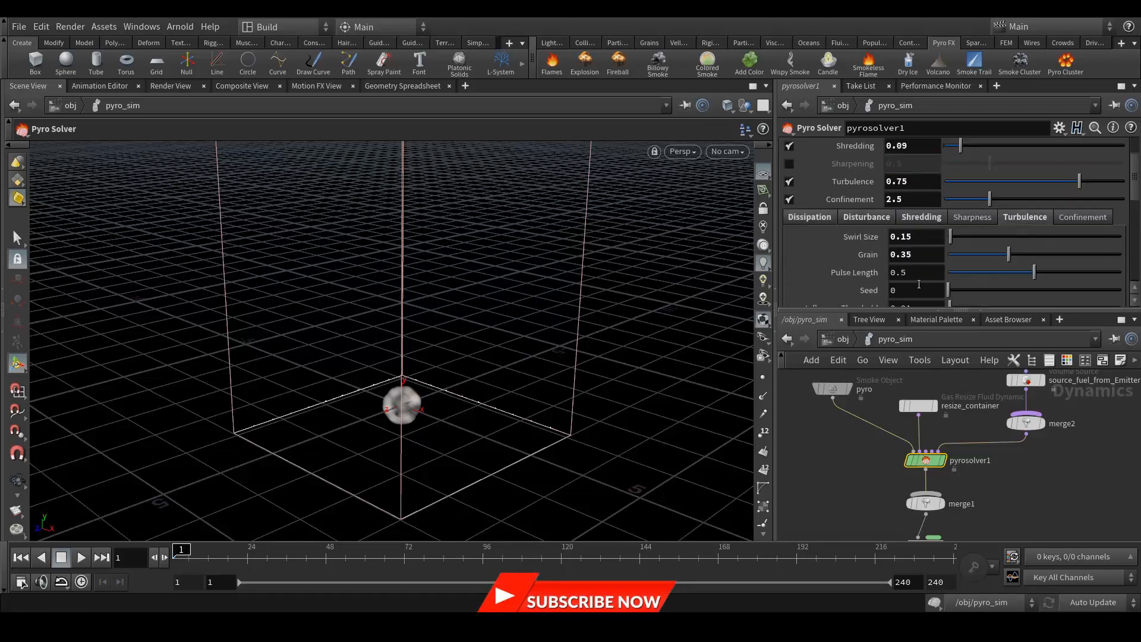
pyautogui.moveTo(913, 236); pyautogui.dragTo(885, 236)
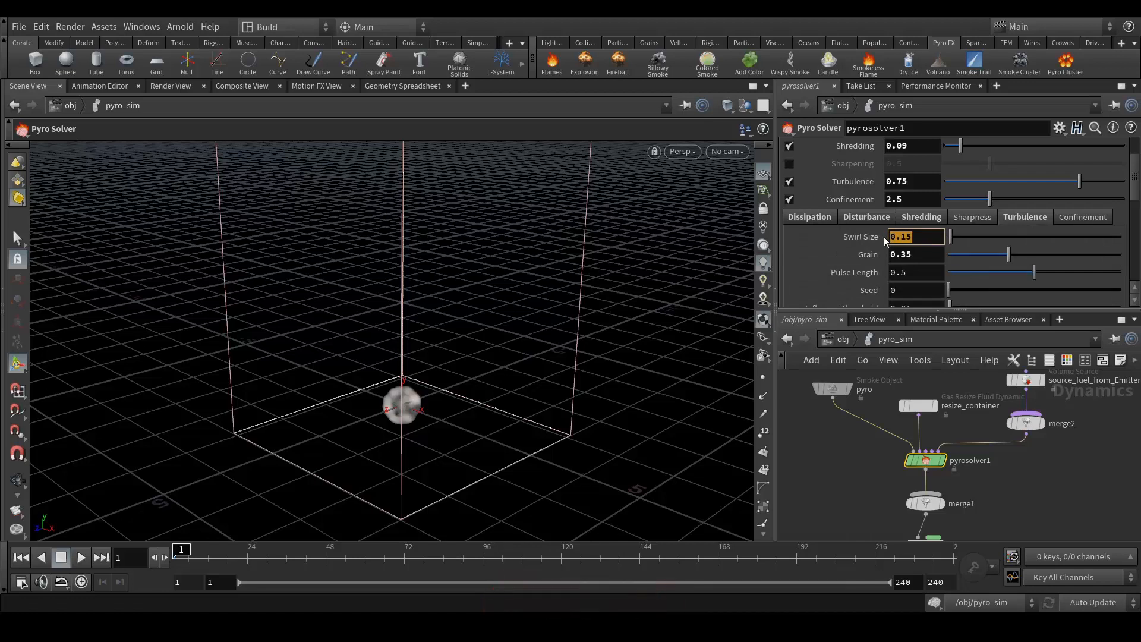
pyautogui.write('1.5')
pyautogui.press('Return')
# - Check the dissipation settings, then show the pyro Smoke Object's container properties
pyautogui.scroll(-2, 833, 256)
pyautogui.scroll(-1, 833, 257)
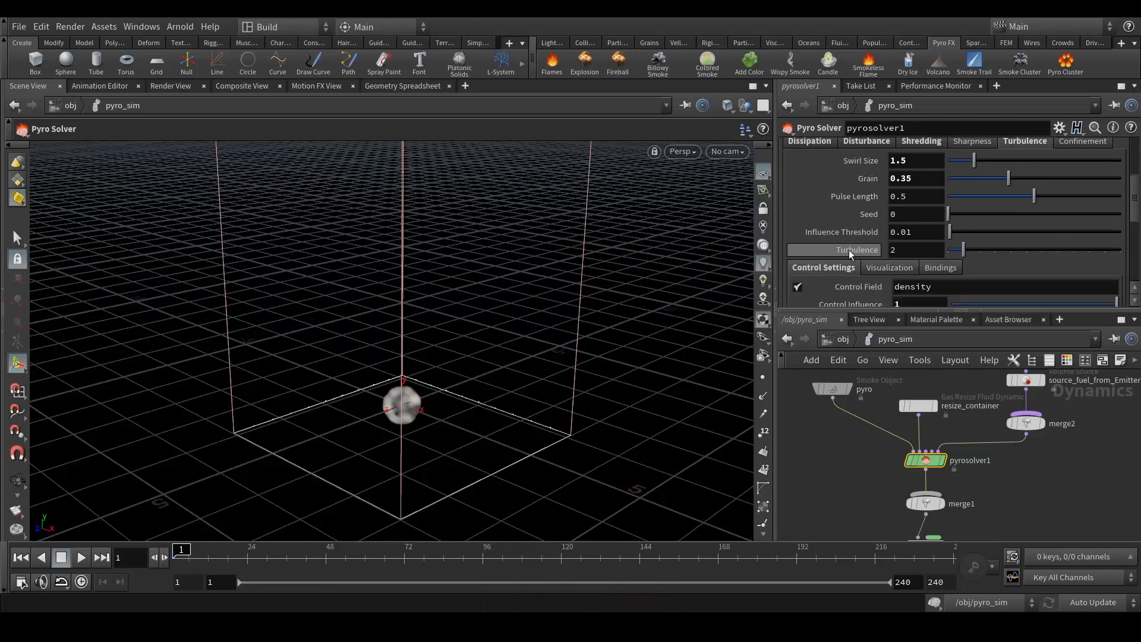
pyautogui.scroll(1, 838, 177)
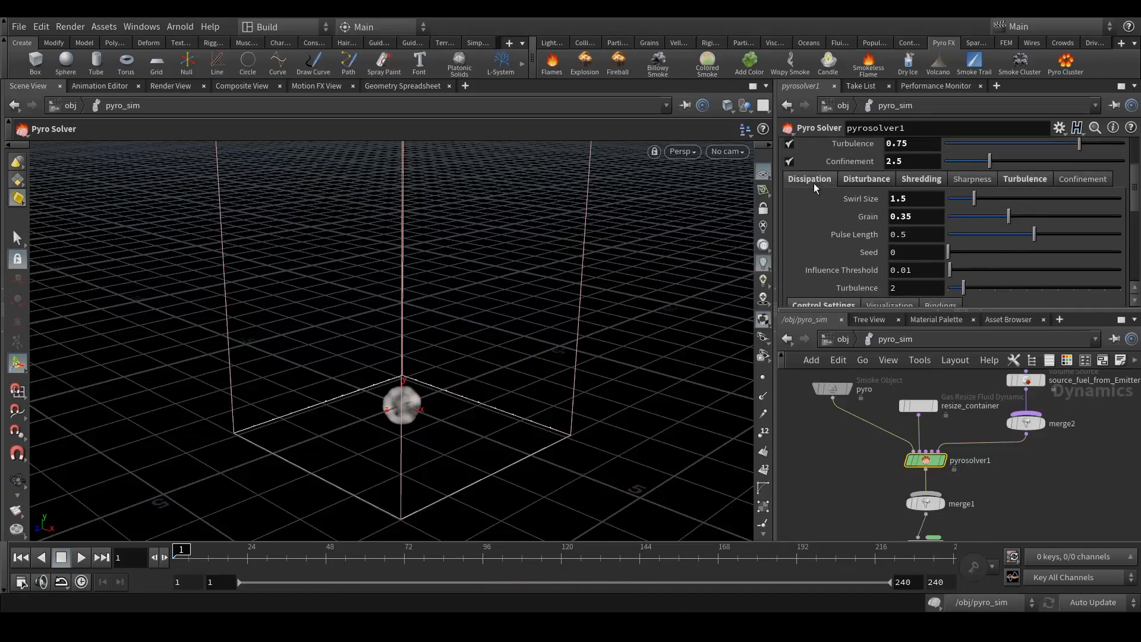
pyautogui.click(815, 180)
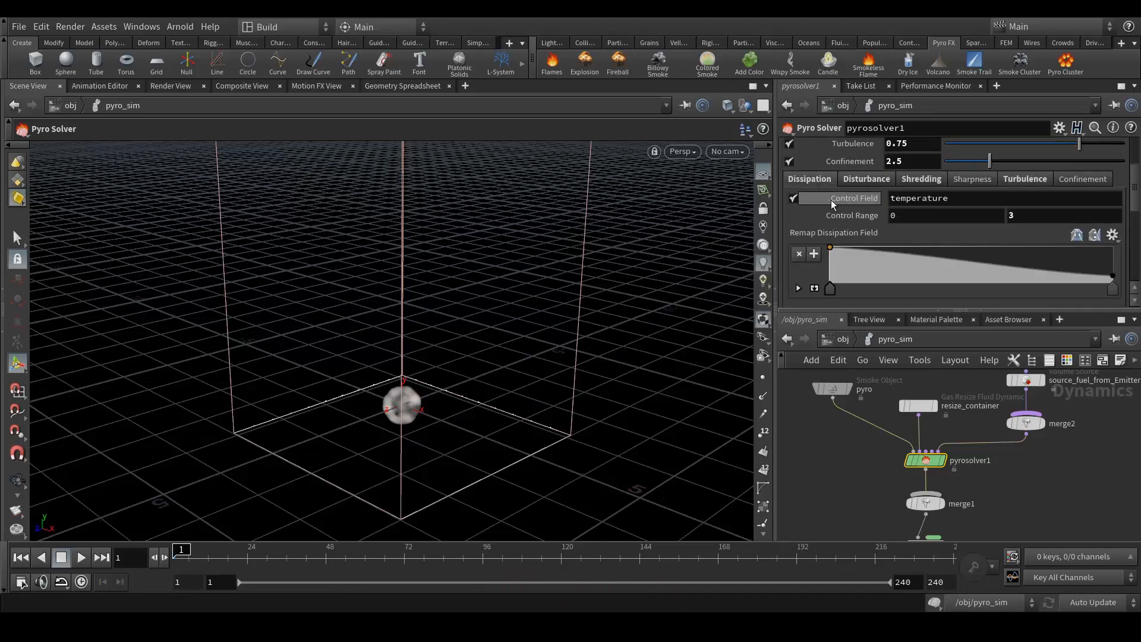
pyautogui.scroll(3, 838, 205)
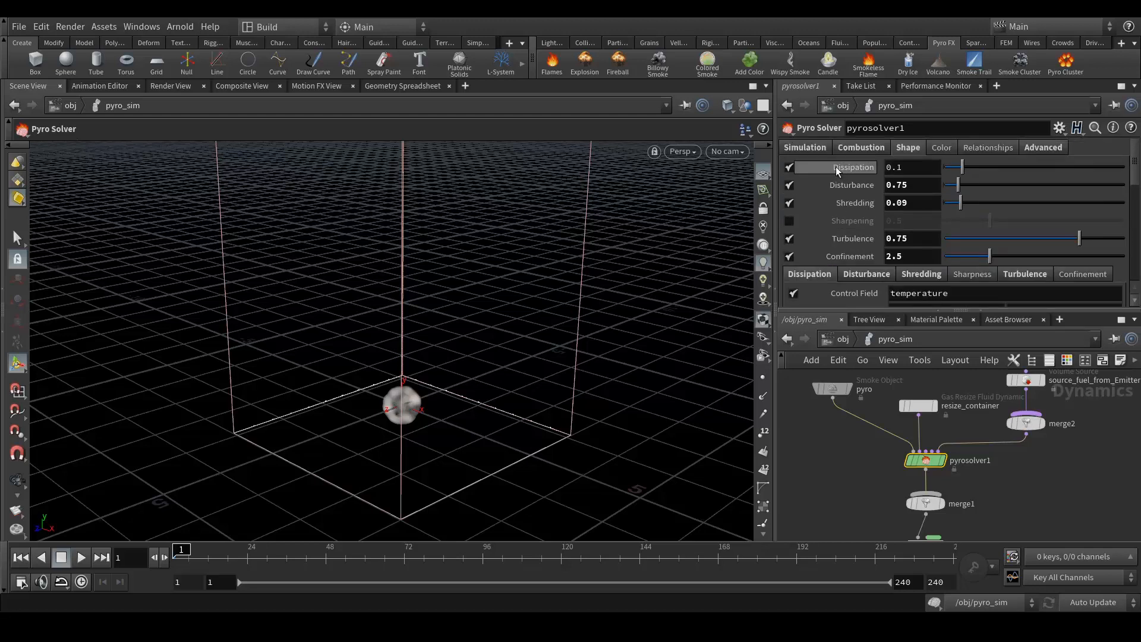
pyautogui.click(833, 386)
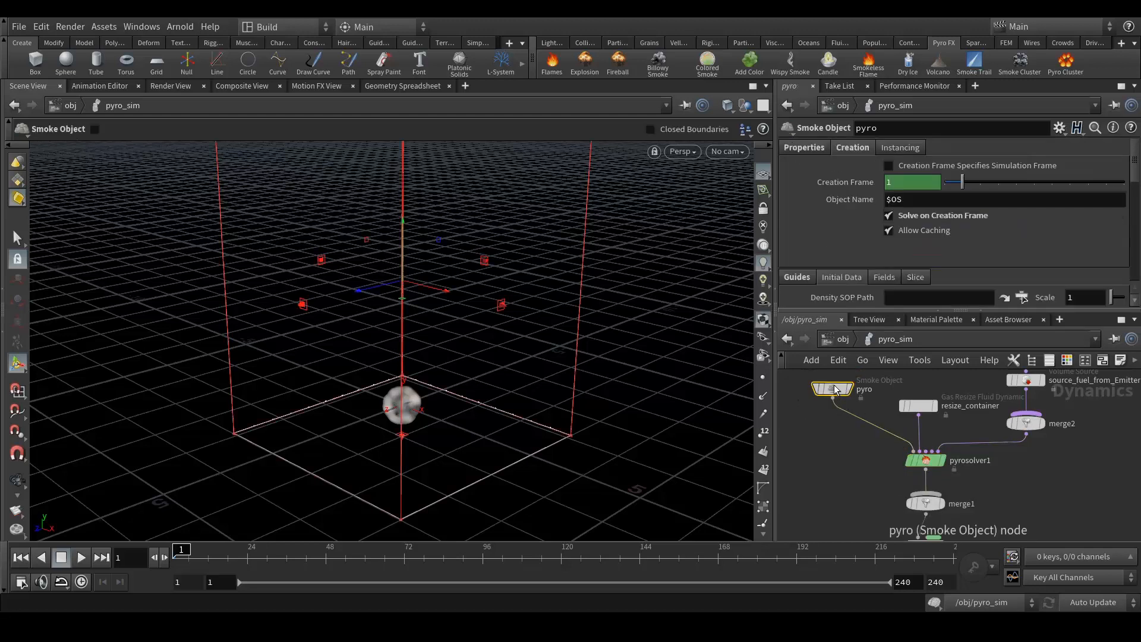
pyautogui.click(804, 148)
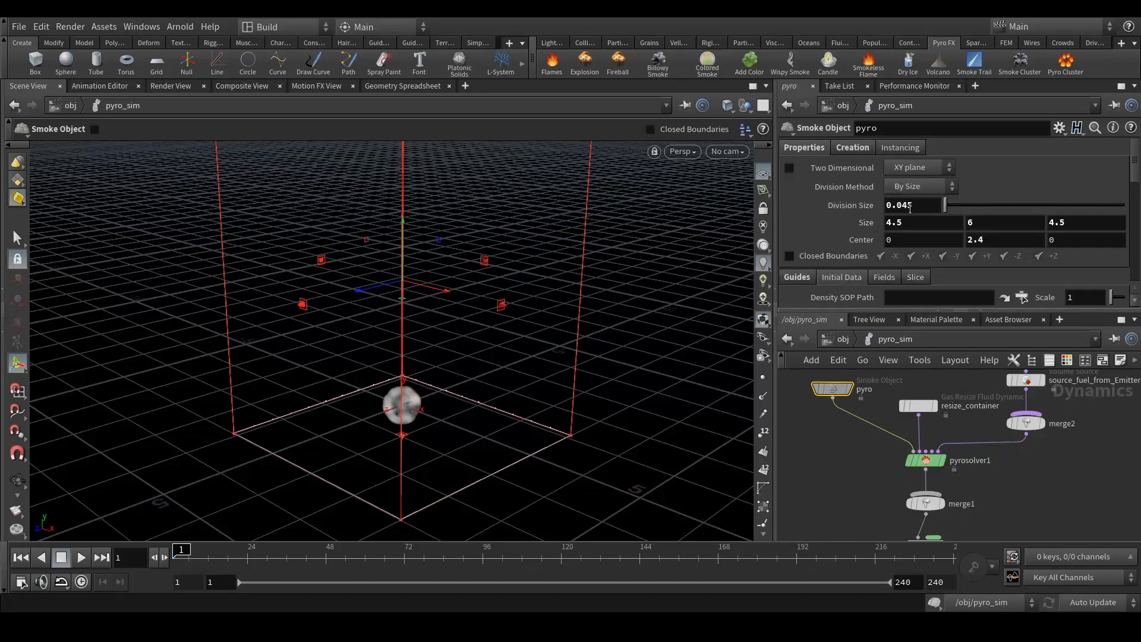
# - Set the smoke container Division Size to 0.025 and re-simulate the explosion
pyautogui.moveTo(903, 205); pyautogui.dragTo(932, 206)
pyautogui.write('25')
pyautogui.press('Return')
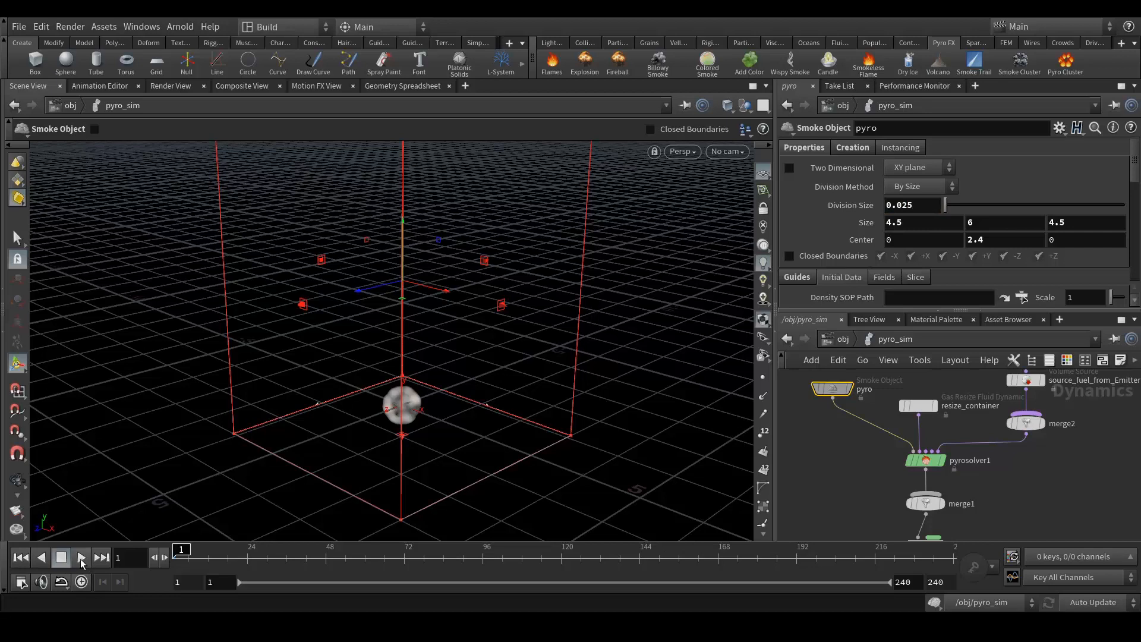
pyautogui.click(251, 554)
pyautogui.moveTo(211, 555); pyautogui.dragTo(248, 551)
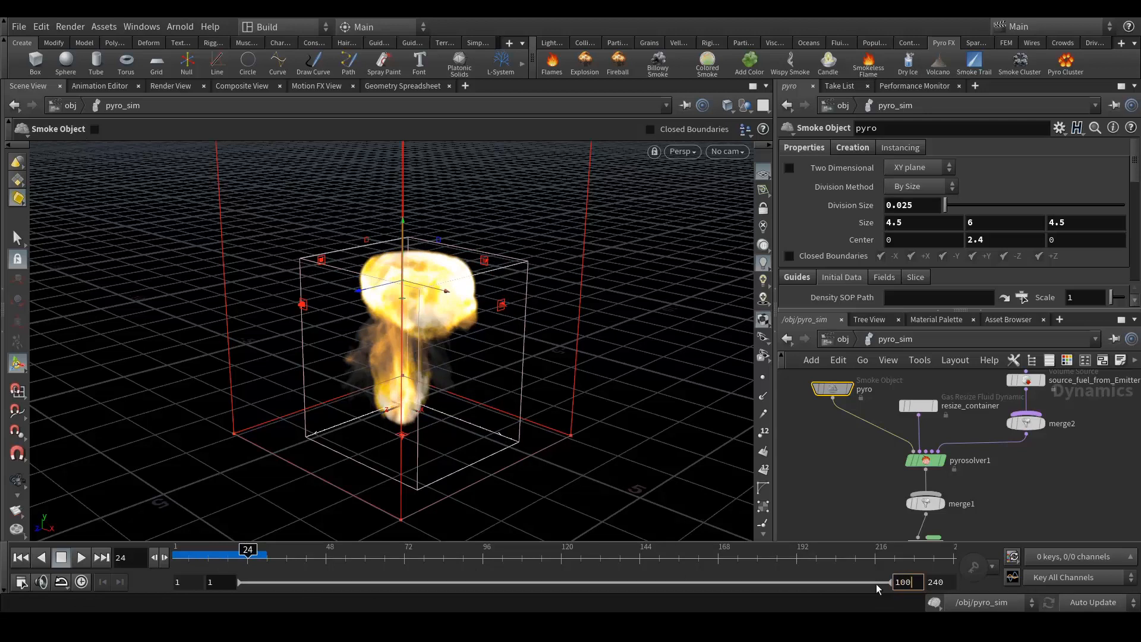
# - Make the playback range end at frame 100
pyautogui.press('Tab')
pyautogui.write('100')
pyautogui.press('Return')
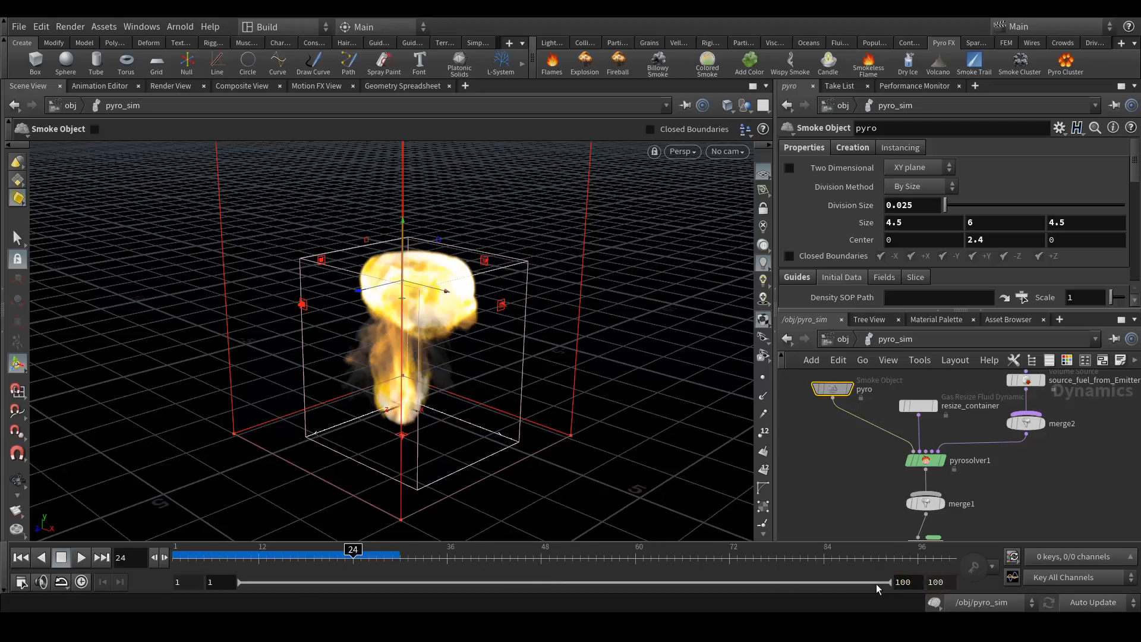
# - Inside pyro_import, open import_pyrofields' Save to File settings and browse for its Geometry File
pyautogui.click(843, 339)
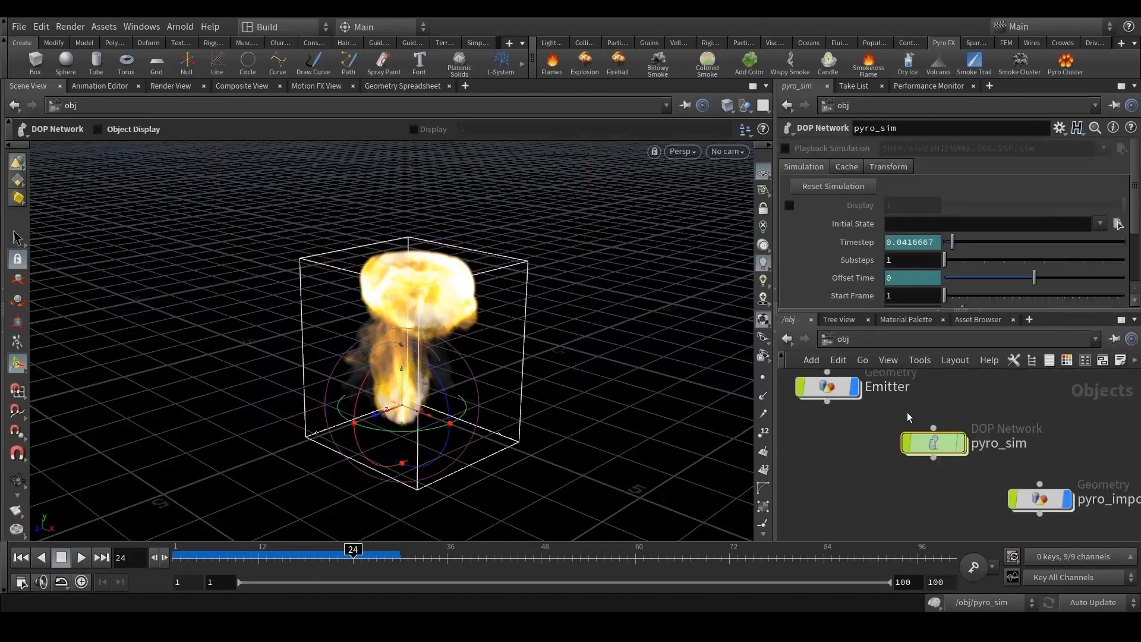
pyautogui.scroll(3, 1034, 510)
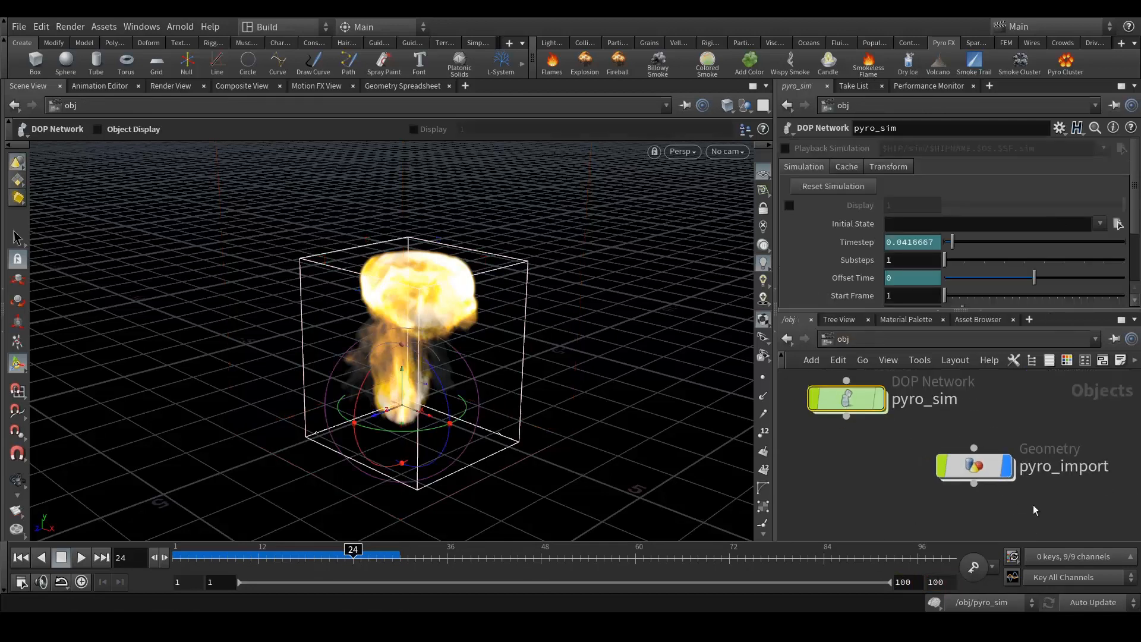
pyautogui.doubleClick(975, 466)
pyautogui.moveTo(916, 438)
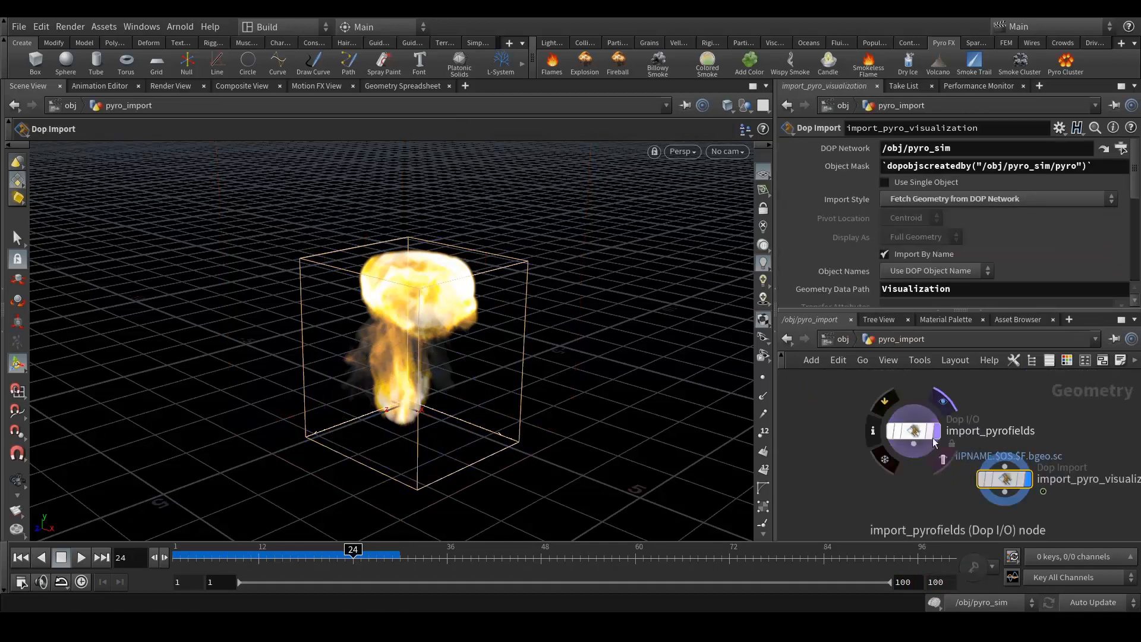
pyautogui.click(916, 434)
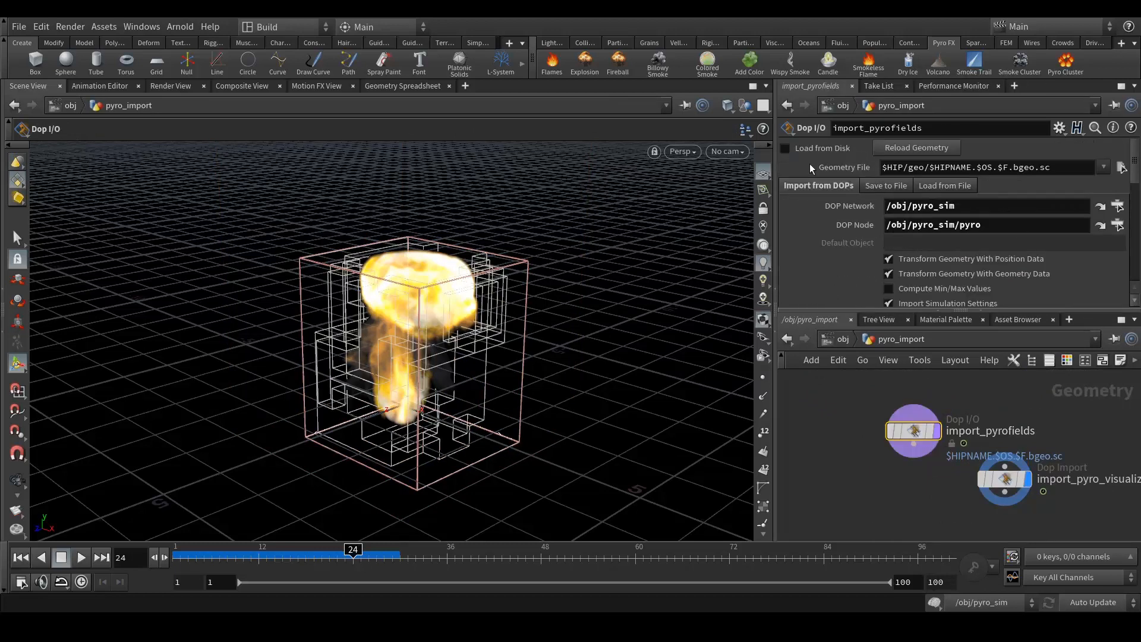
pyautogui.click(886, 187)
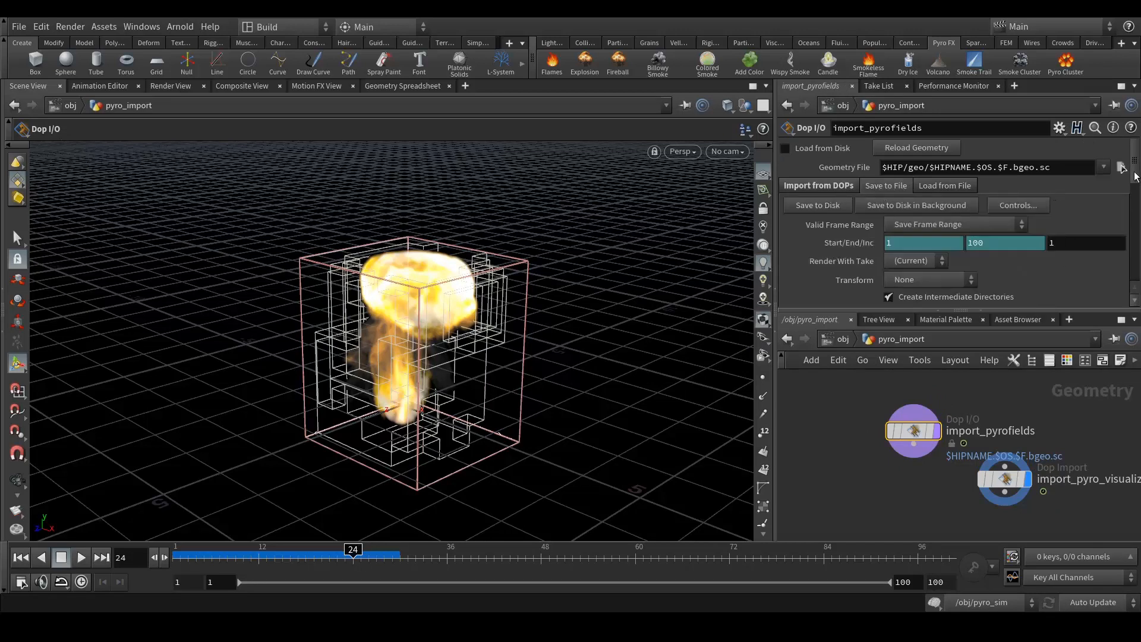
pyautogui.click(1122, 167)
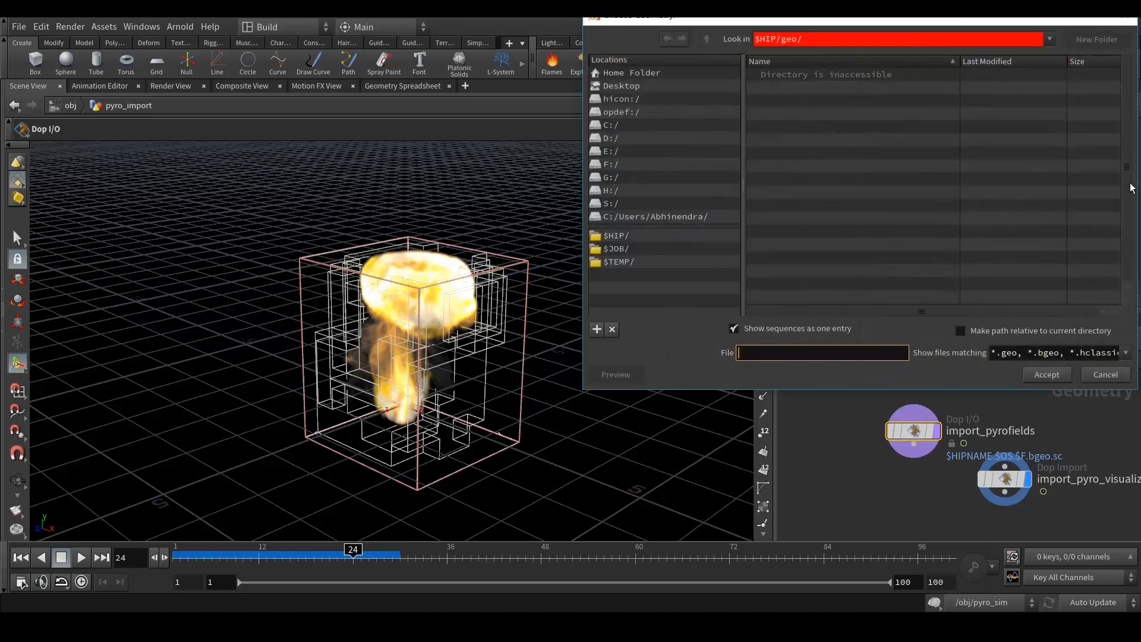
# - Browse to E:/Work/Houdini/Lego_Style_Pyro/geo/V003, sorted by Last Modified, then cancel without changing the path
pyautogui.click(1104, 375)
pyautogui.click(1124, 172)
pyautogui.click(612, 154)
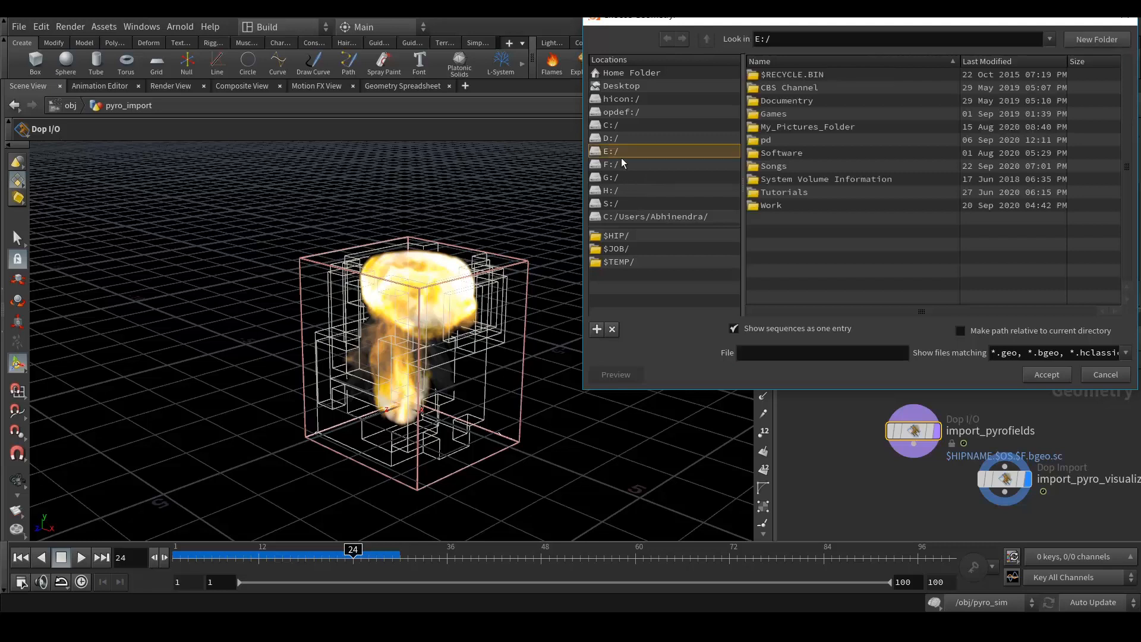
pyautogui.doubleClick(773, 205)
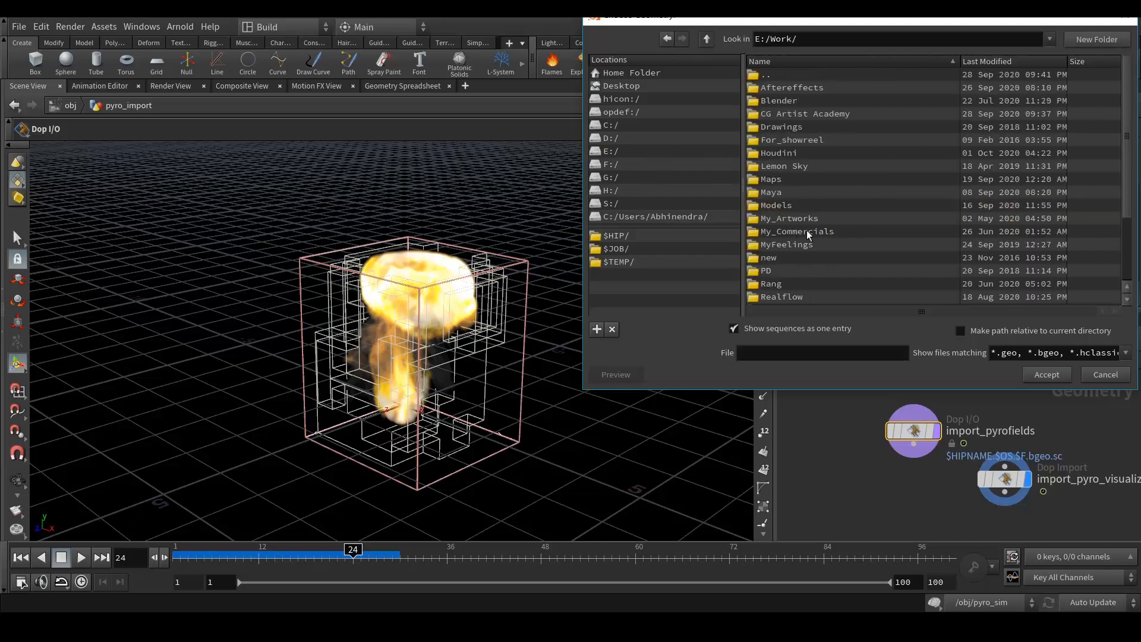
pyautogui.doubleClick(787, 153)
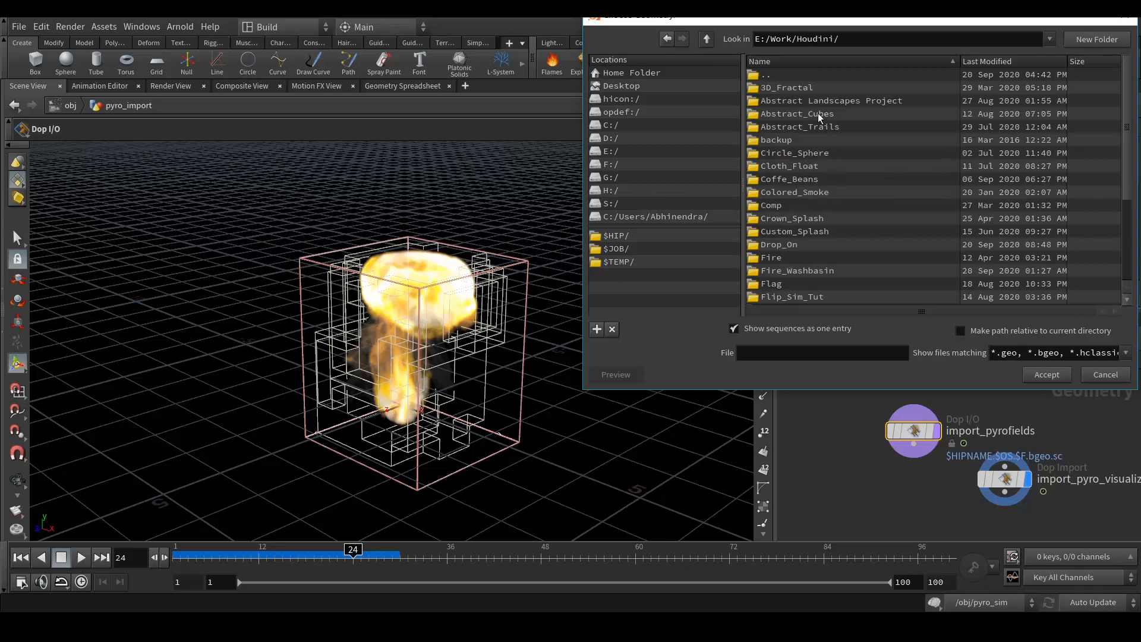
pyautogui.click(951, 73)
pyautogui.click(1004, 62)
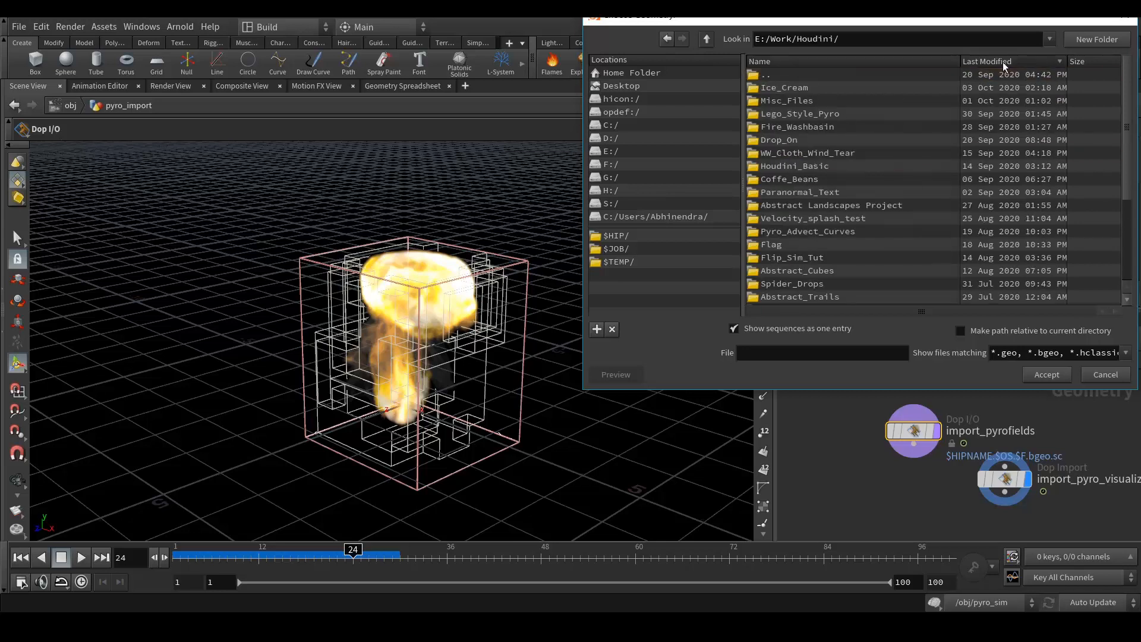
pyautogui.doubleClick(811, 113)
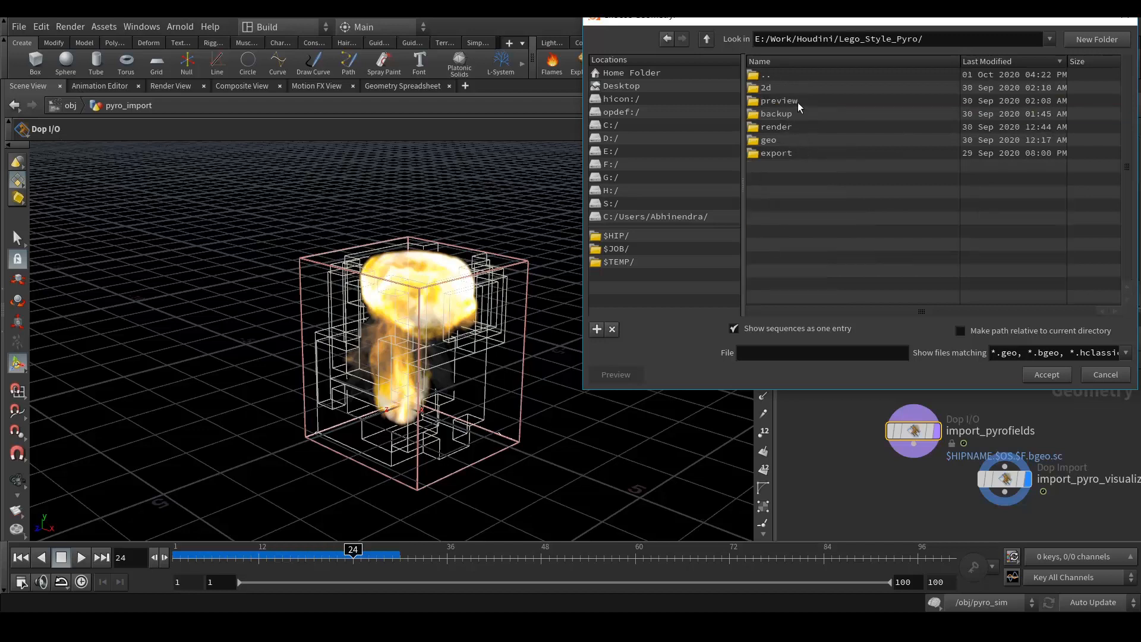
pyautogui.doubleClick(773, 139)
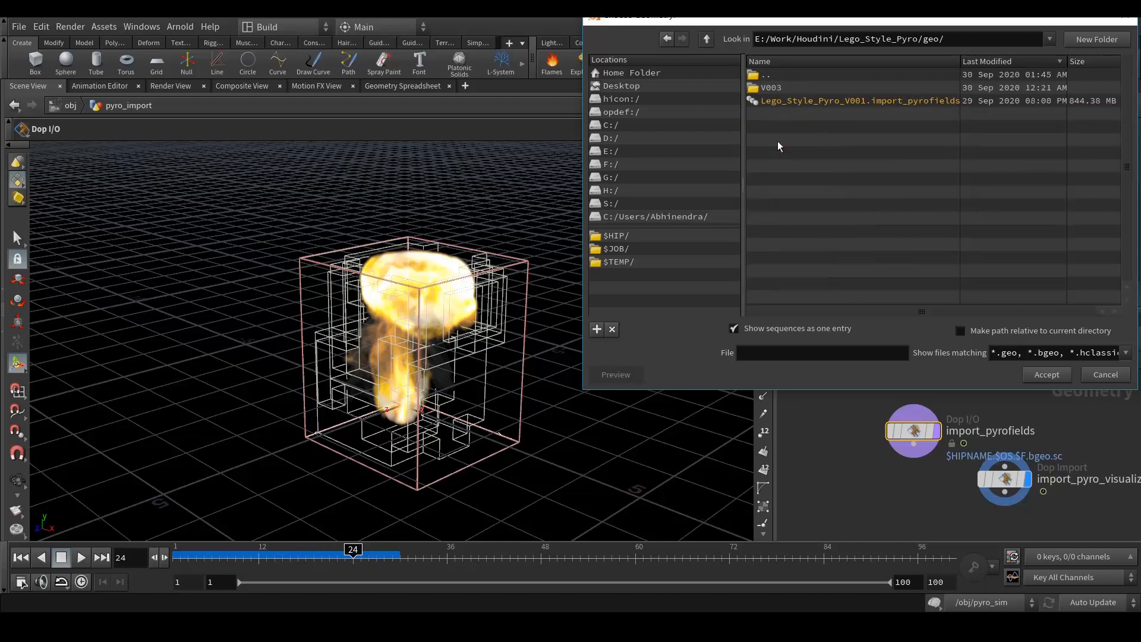
pyautogui.doubleClick(791, 88)
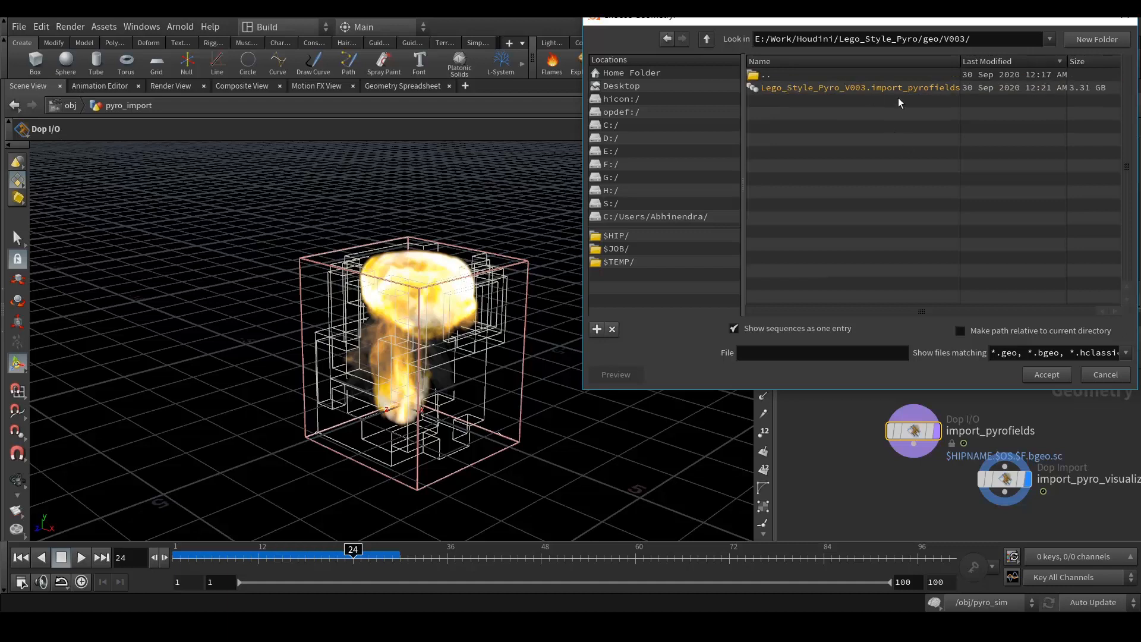
pyautogui.click(1096, 372)
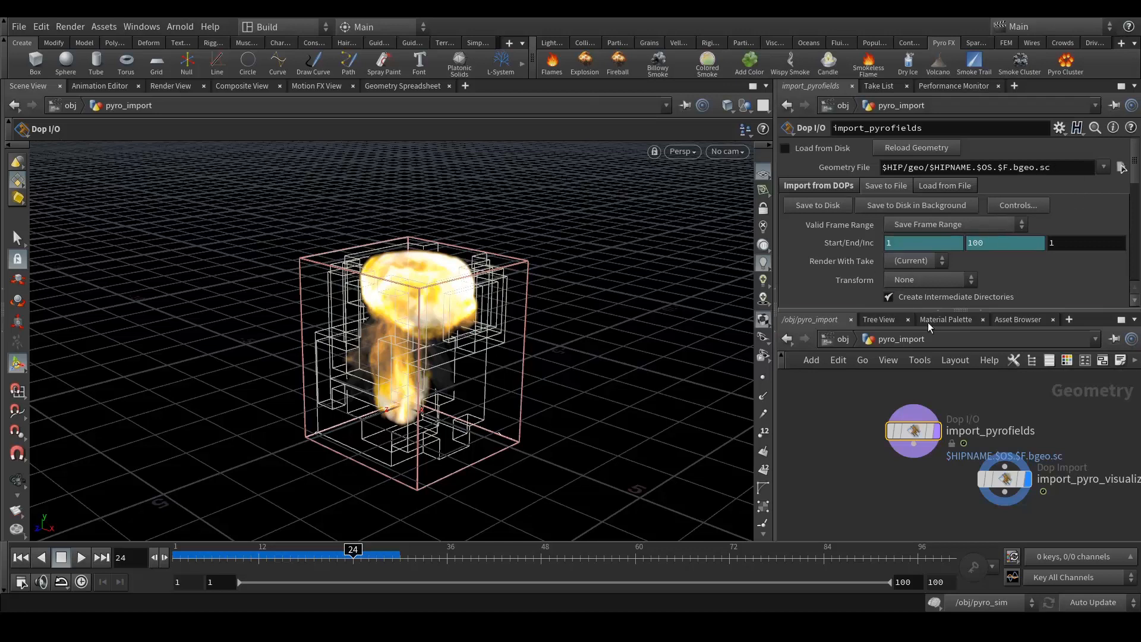
# - Check the Dop I/O valid frame range and render take options, leaving them unchanged
pyautogui.click(929, 226)
pyautogui.click(928, 226)
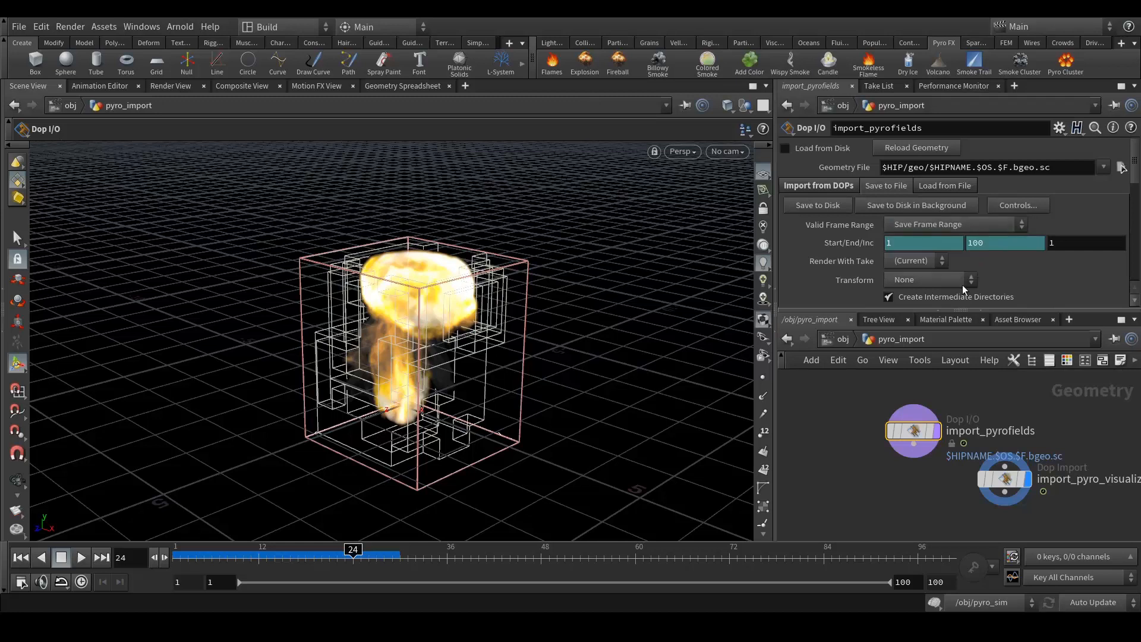
pyautogui.click(911, 262)
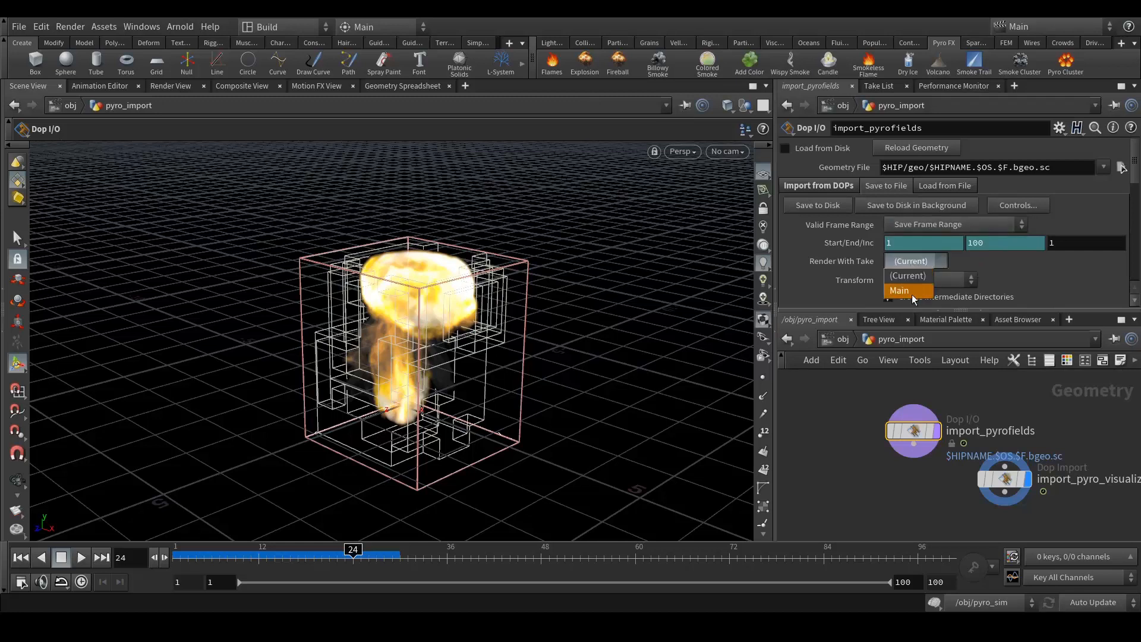
pyautogui.click(854, 245)
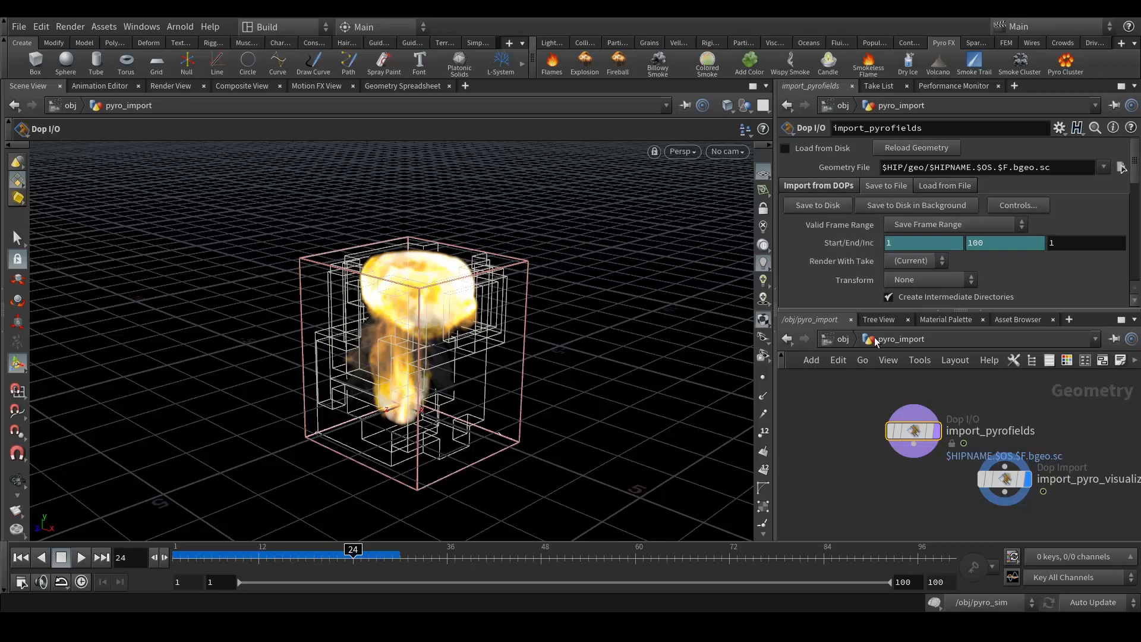
# - Return to the obj level, deselect everything, and choose File > New
pyautogui.click(847, 338)
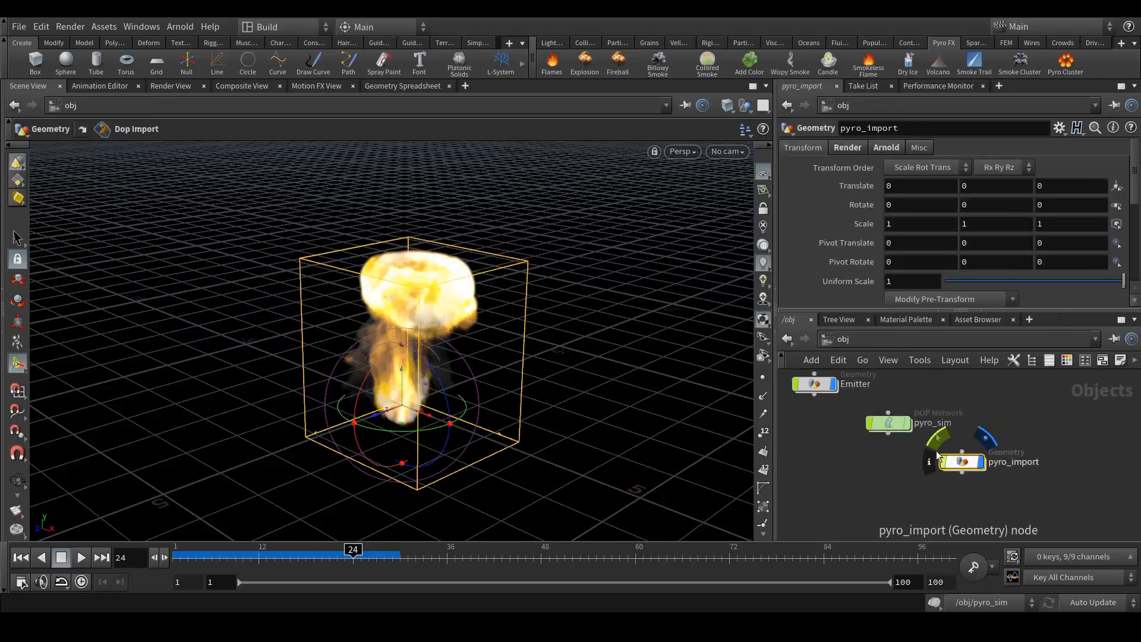
pyautogui.click(904, 486)
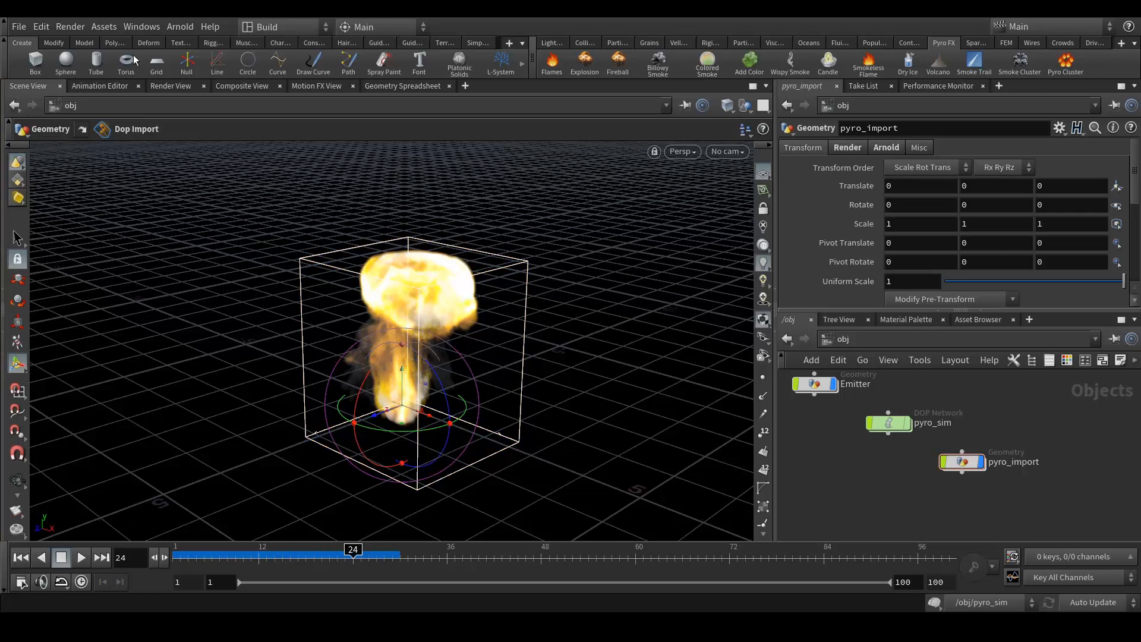
pyautogui.click(17, 26)
pyautogui.click(27, 40)
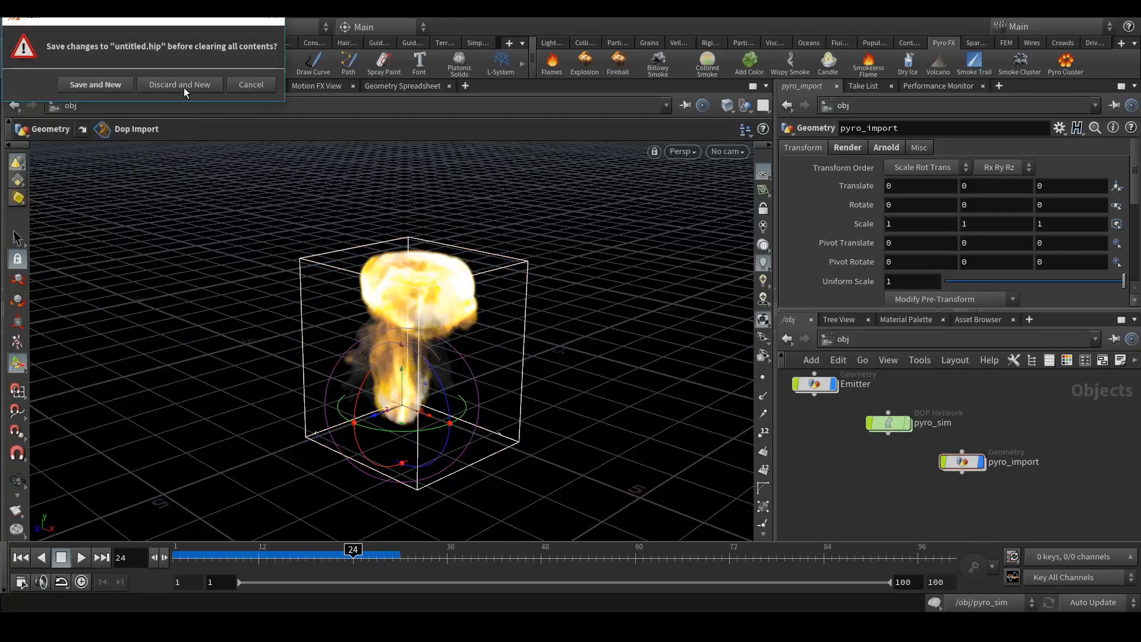
# - Discard the old scene and create a Geometry object renamed Pyro_Import
pyautogui.click(184, 86)
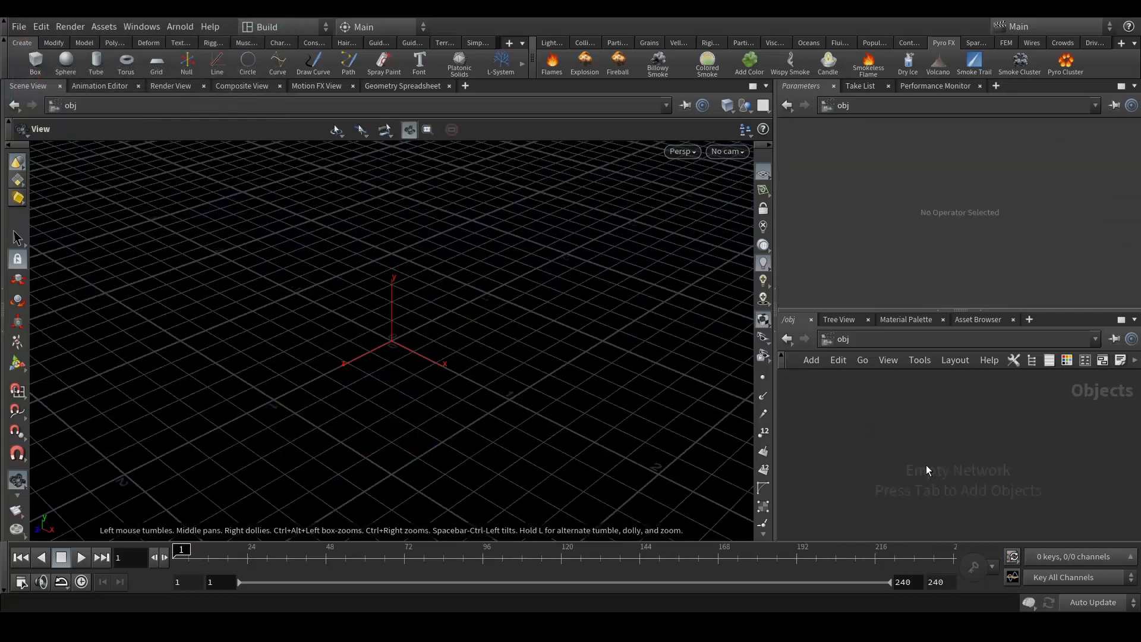
pyautogui.press('Tab')
pyautogui.write('geo')
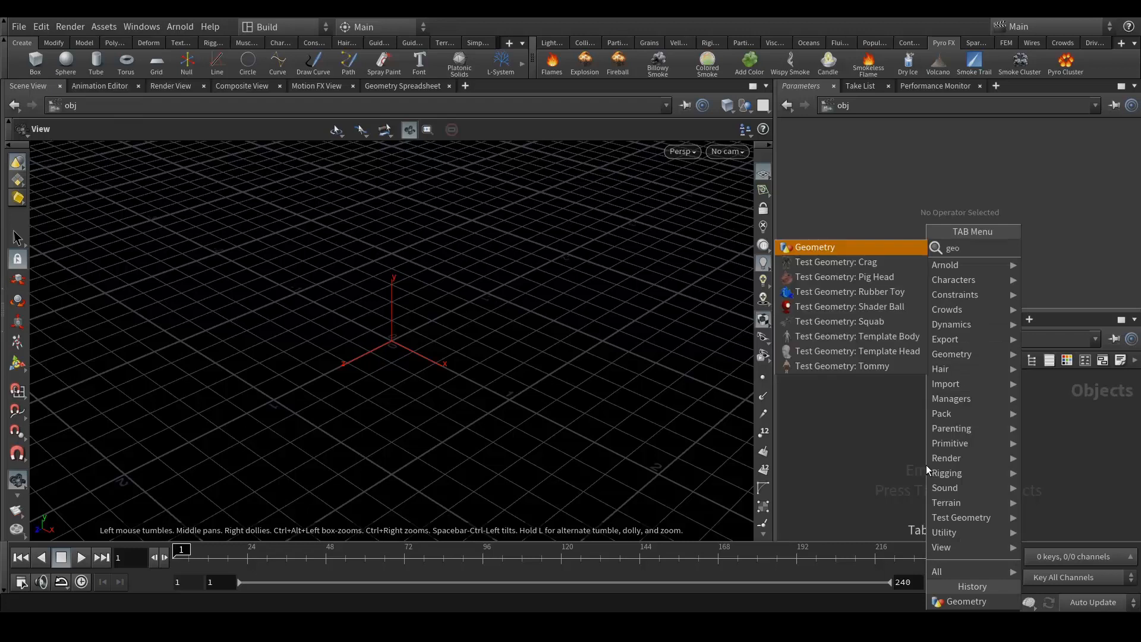
pyautogui.press('Return')
pyautogui.click(926, 464)
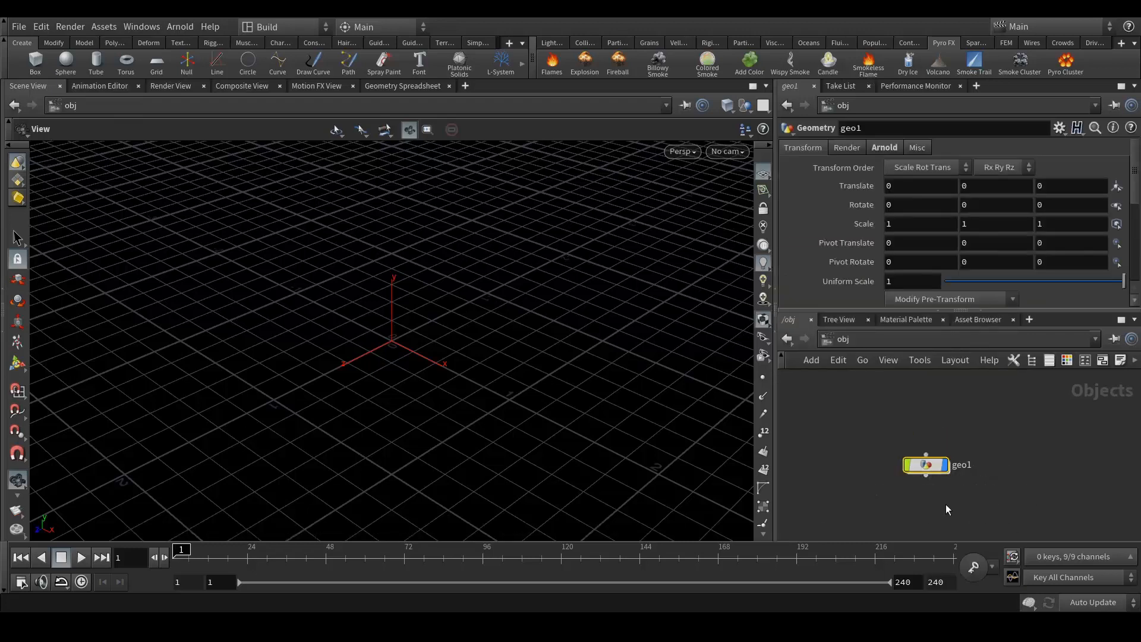
pyautogui.doubleClick(962, 465)
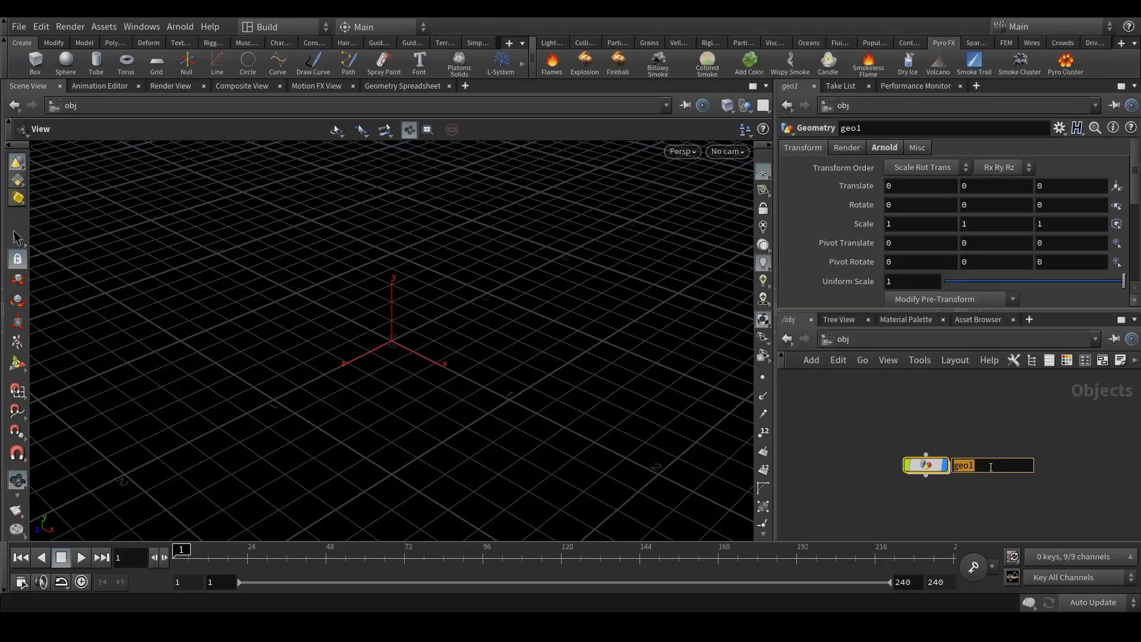
pyautogui.write('Pyro_Import')
pyautogui.press('Return')
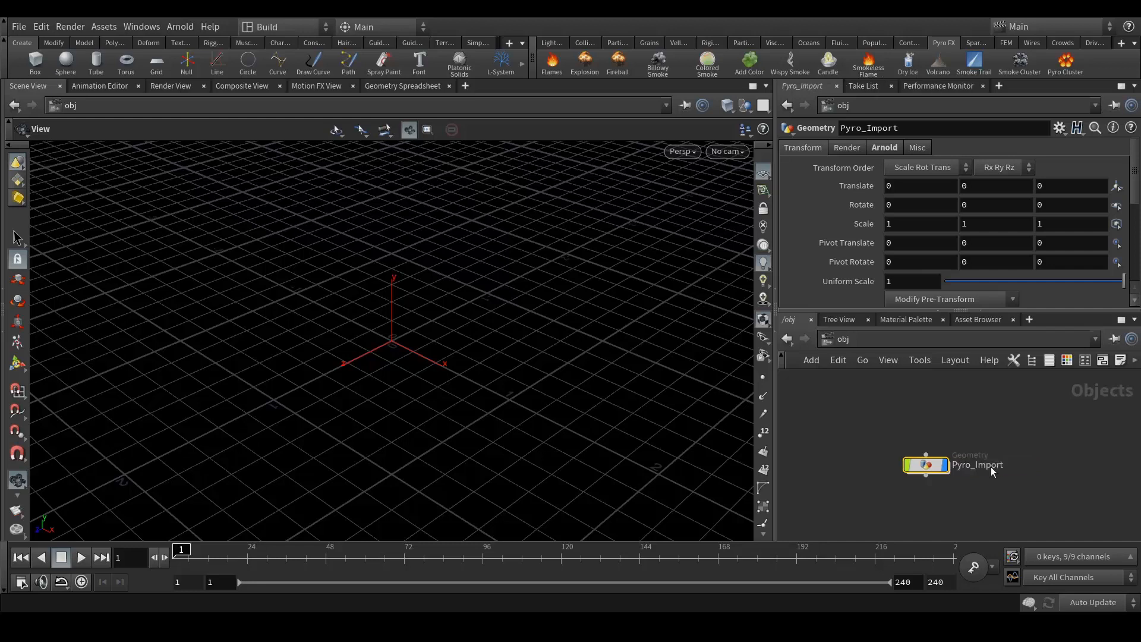
# - Inside Pyro_Import, add a Dop I/O node, dopio1
pyautogui.doubleClick(930, 466)
pyautogui.moveTo(919, 436); pyautogui.dragTo(958, 453)
pyautogui.press('Tab')
pyautogui.write('dopio')
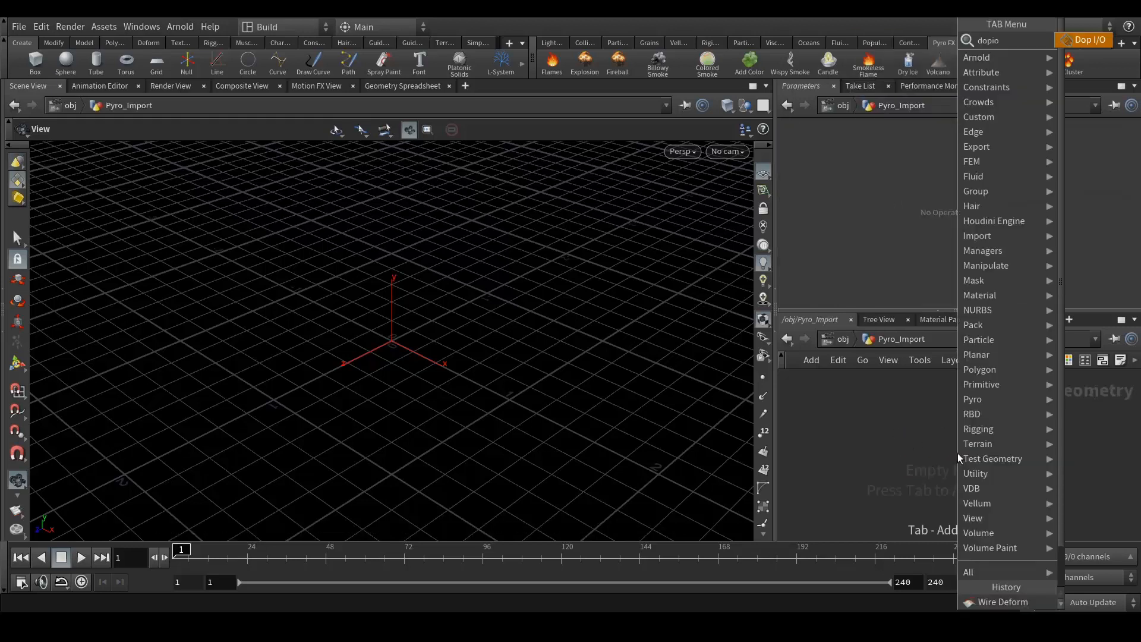
pyautogui.press('Return')
pyautogui.click(957, 453)
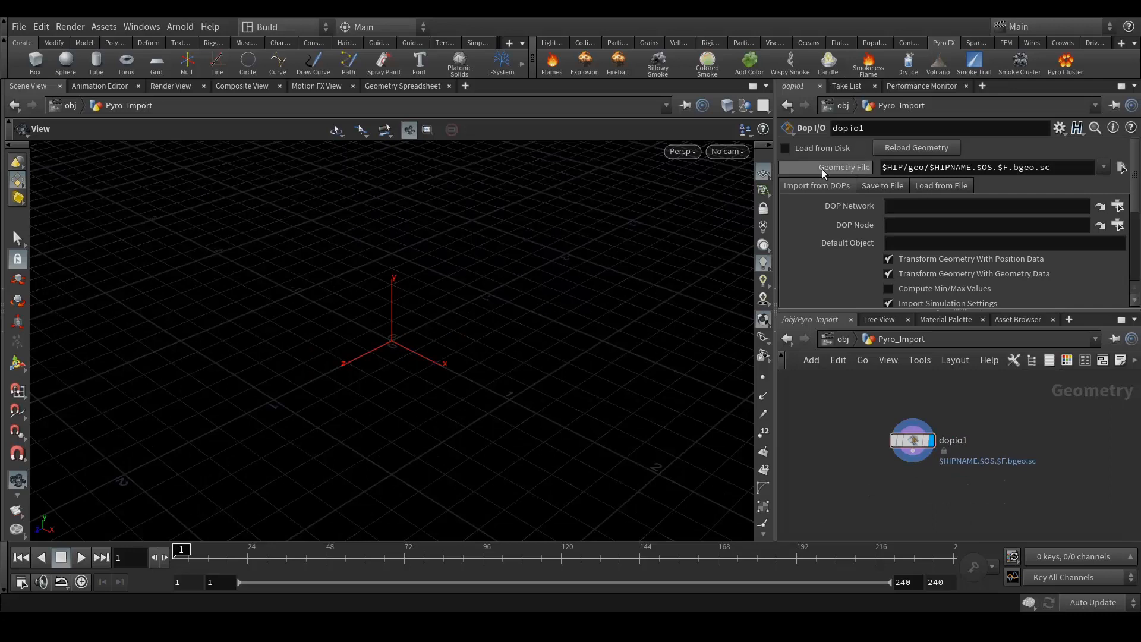
# - Load the Lego_Style_Pyro V003 import_pyrofields cache from disk into dopio1 and scrub the smoke
pyautogui.click(1121, 168)
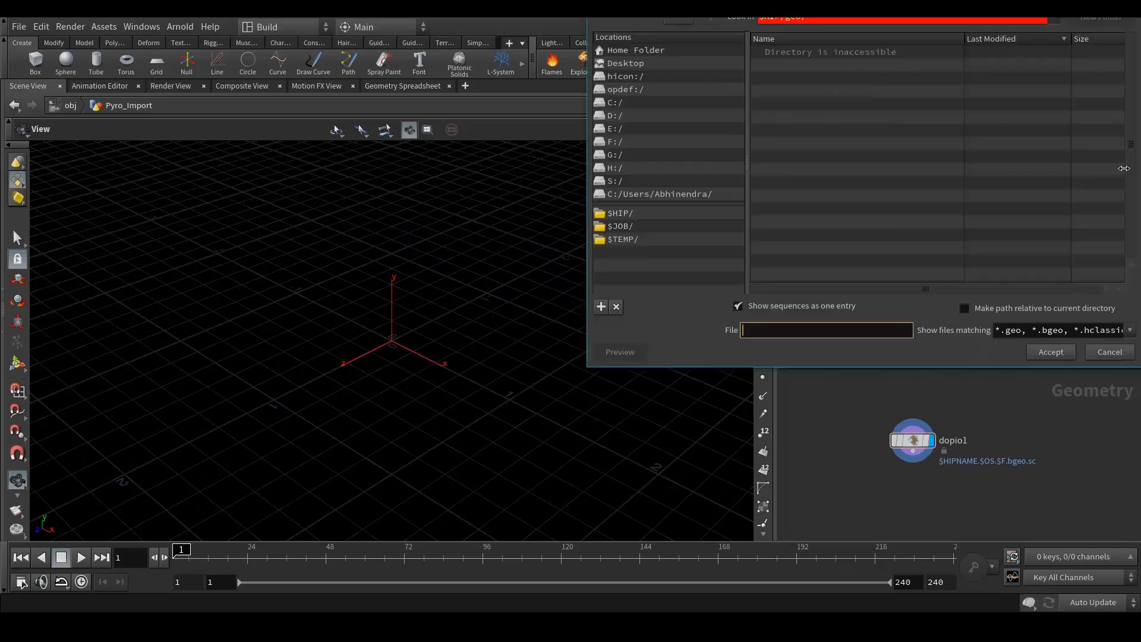
pyautogui.click(625, 143)
pyautogui.click(634, 128)
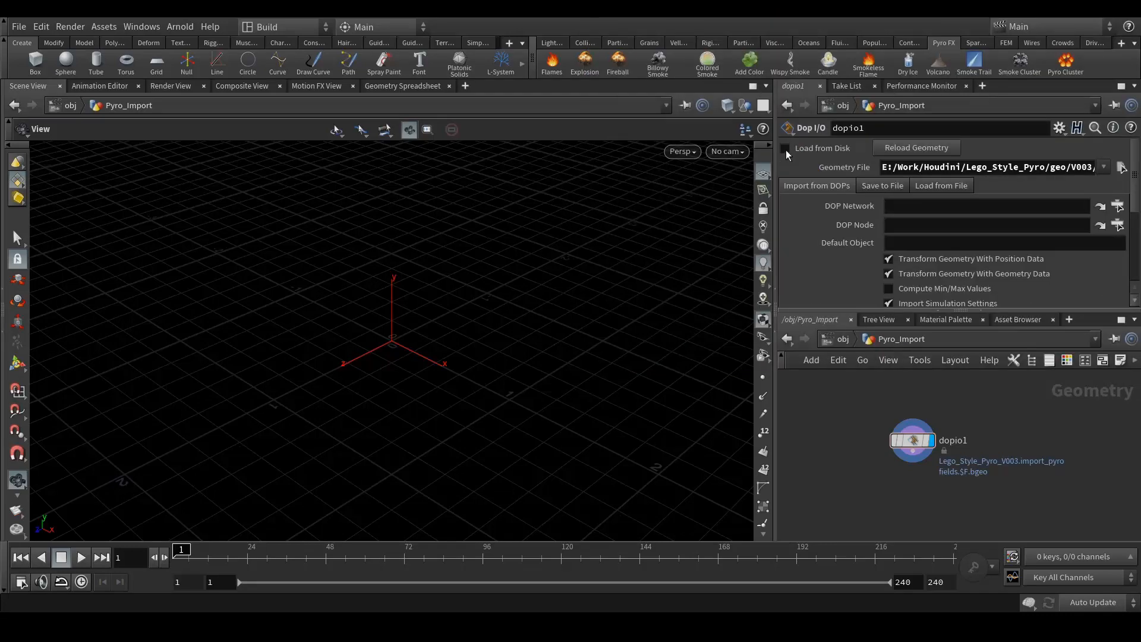
pyautogui.click(785, 150)
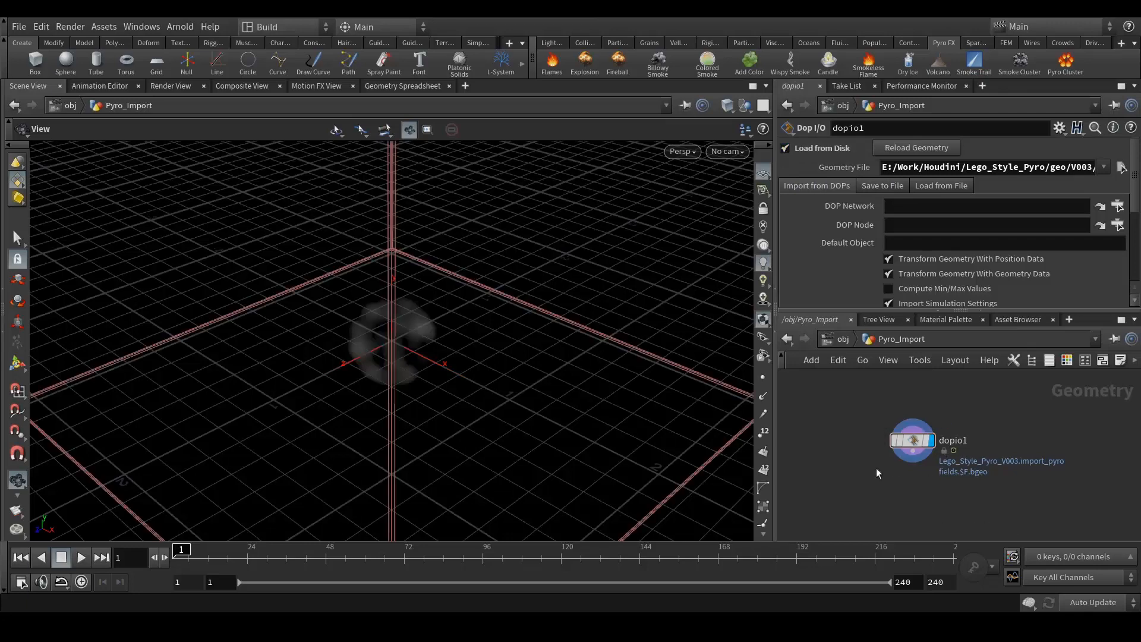
pyautogui.scroll(-4, 354, 374)
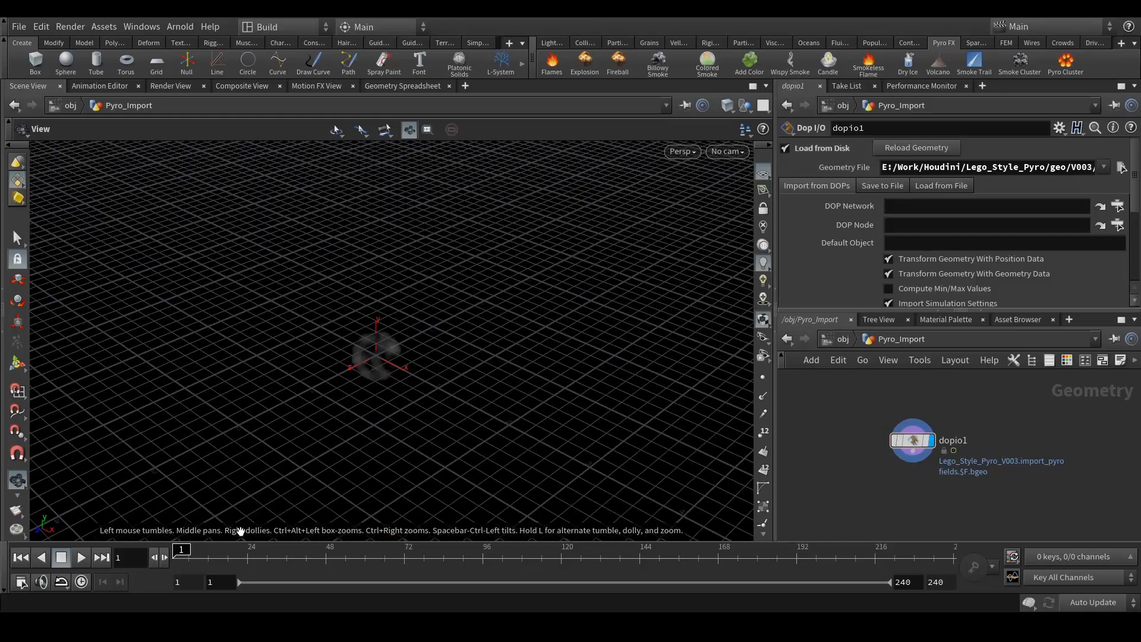
pyautogui.moveTo(180, 551); pyautogui.dragTo(447, 547)
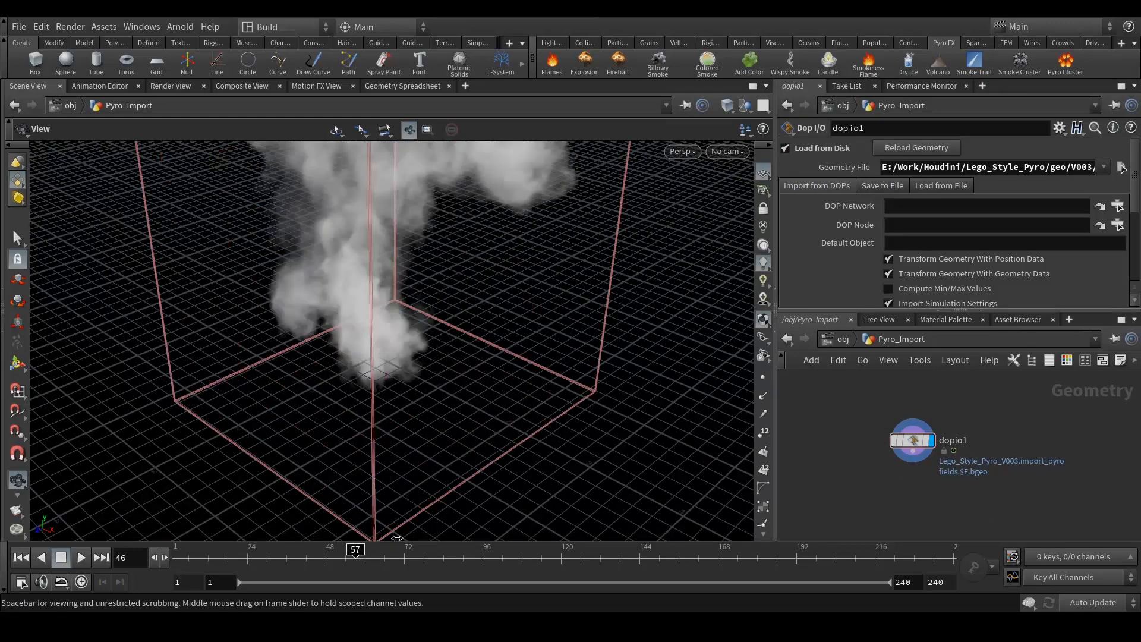
pyautogui.moveTo(428, 380); pyautogui.dragTo(382, 412)
pyautogui.moveTo(240, 564); pyautogui.dragTo(493, 559)
# - Set the playback end frame to 100 and scrub back to frame 65
pyautogui.moveTo(922, 583); pyautogui.dragTo(869, 589)
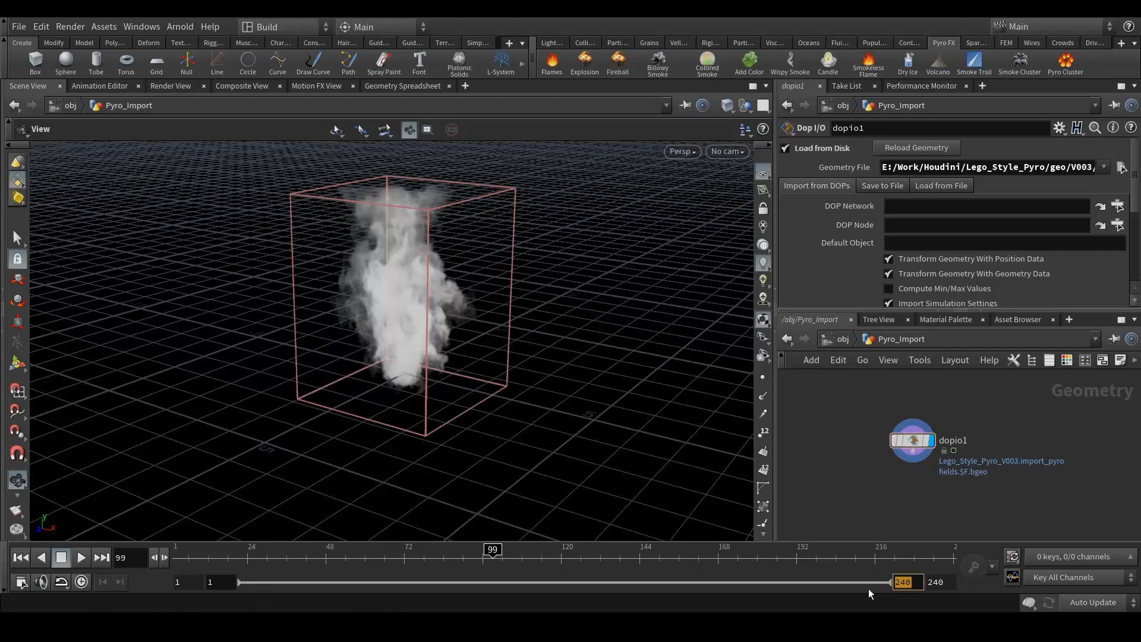
pyautogui.write('100')
pyautogui.press('Tab')
pyautogui.write('100')
pyautogui.press('Return')
pyautogui.moveTo(940, 553); pyautogui.dragTo(675, 561)
pyautogui.moveTo(910, 477); pyautogui.dragTo(978, 433, button='middle')
pyautogui.moveTo(912, 440); pyautogui.dragTo(921, 447)
# - Add a box node with Primitive Type Points, fed by dopio1
pyautogui.press('Tab')
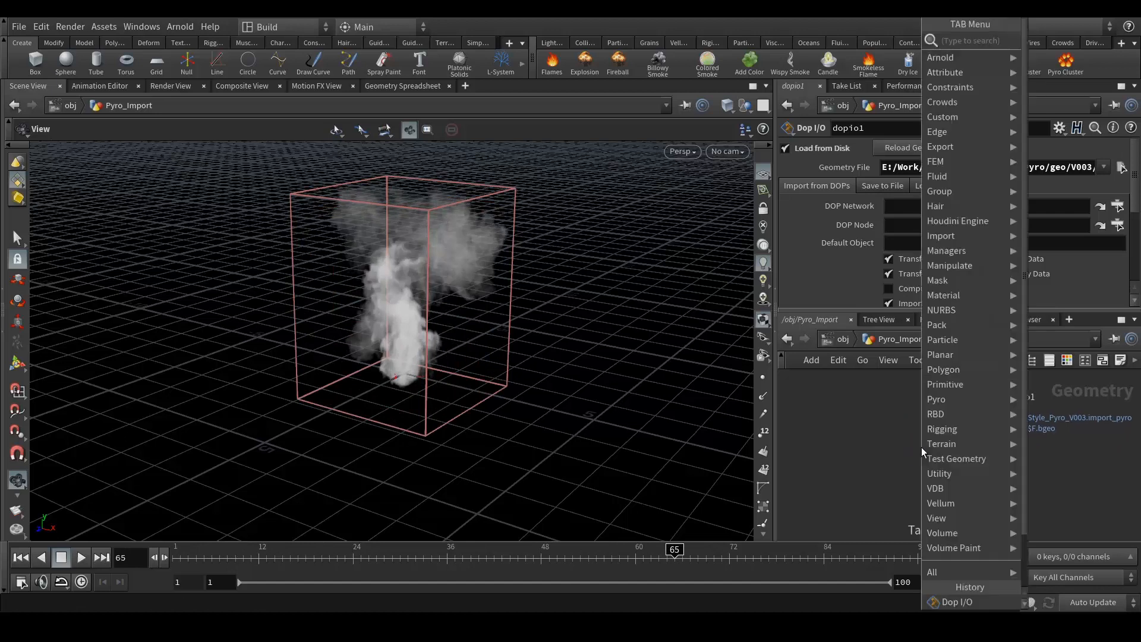
pyautogui.write('box')
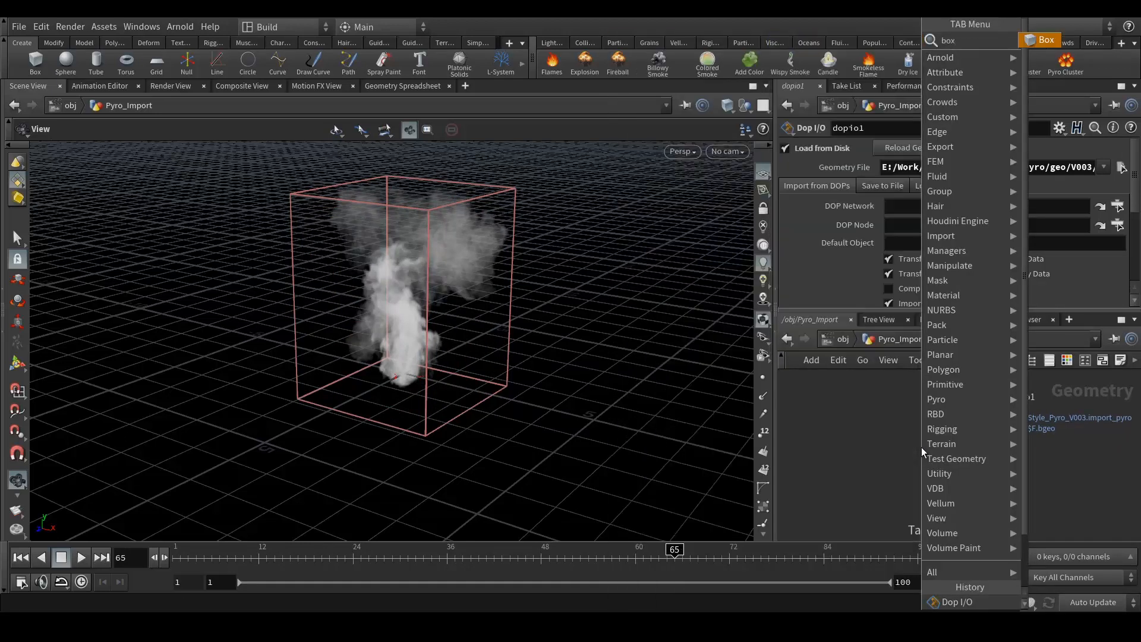
pyautogui.press('Return')
pyautogui.click(923, 452)
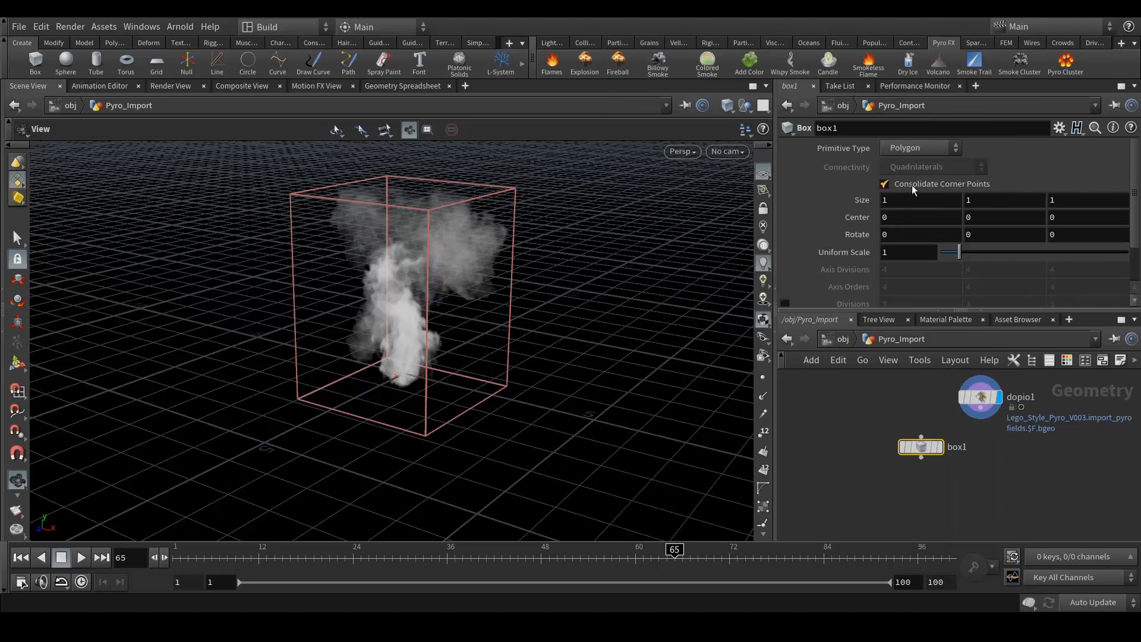
pyautogui.click(898, 148)
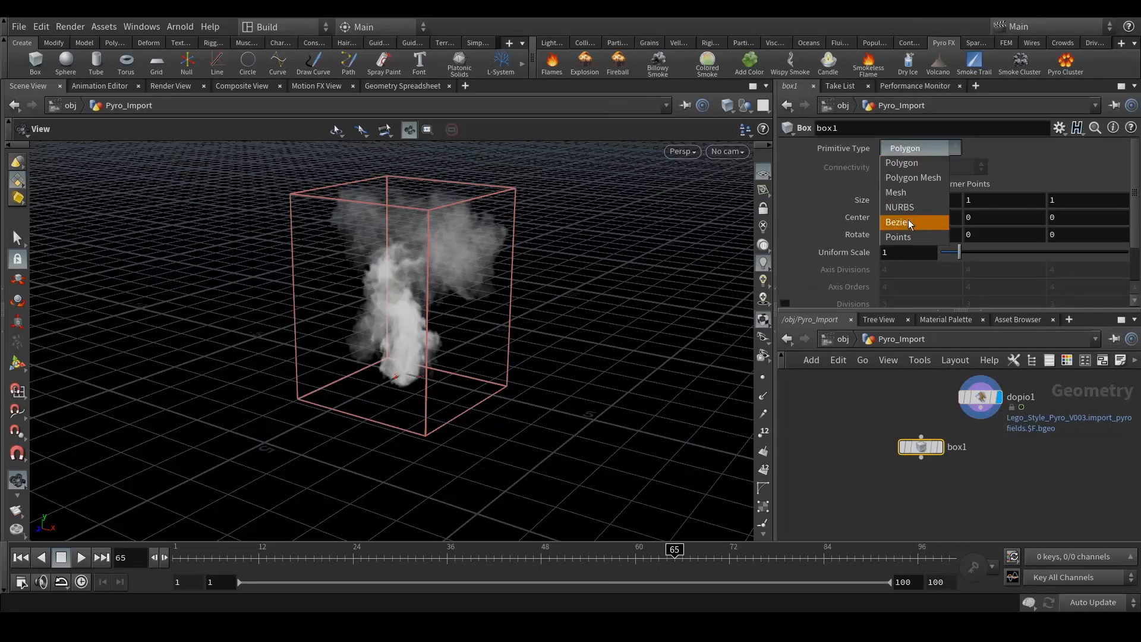
pyautogui.click(909, 225)
pyautogui.moveTo(966, 500); pyautogui.dragTo(943, 511, button='middle')
pyautogui.moveTo(901, 462); pyautogui.dragTo(958, 417)
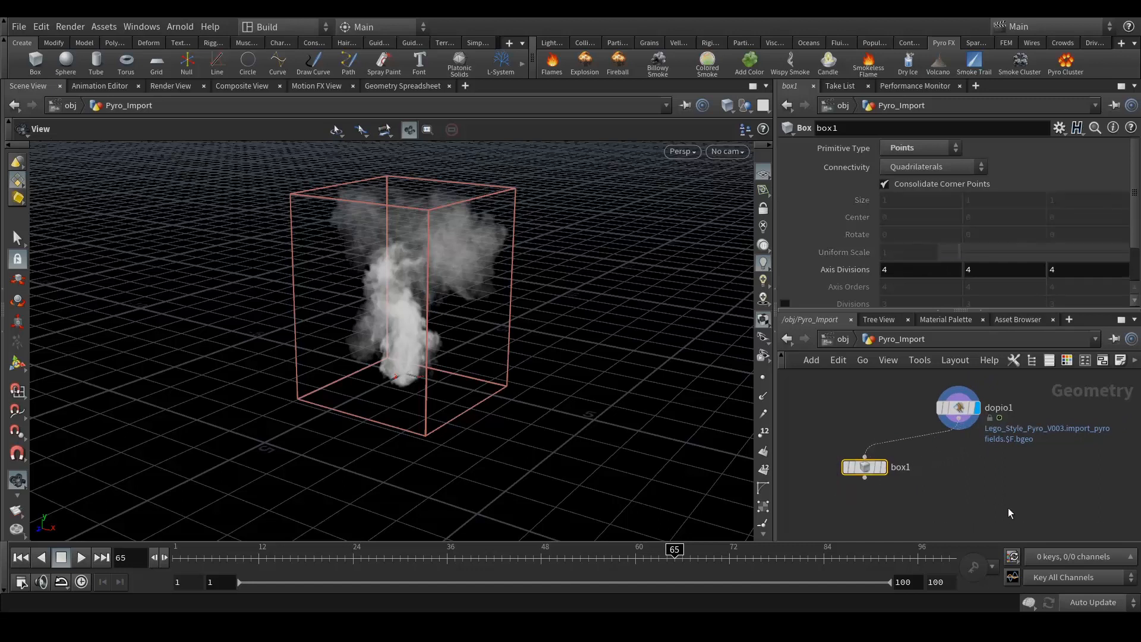
# - Enable Divisions on box1 at 3 × 3 × 3
pyautogui.scroll(-2, 863, 245)
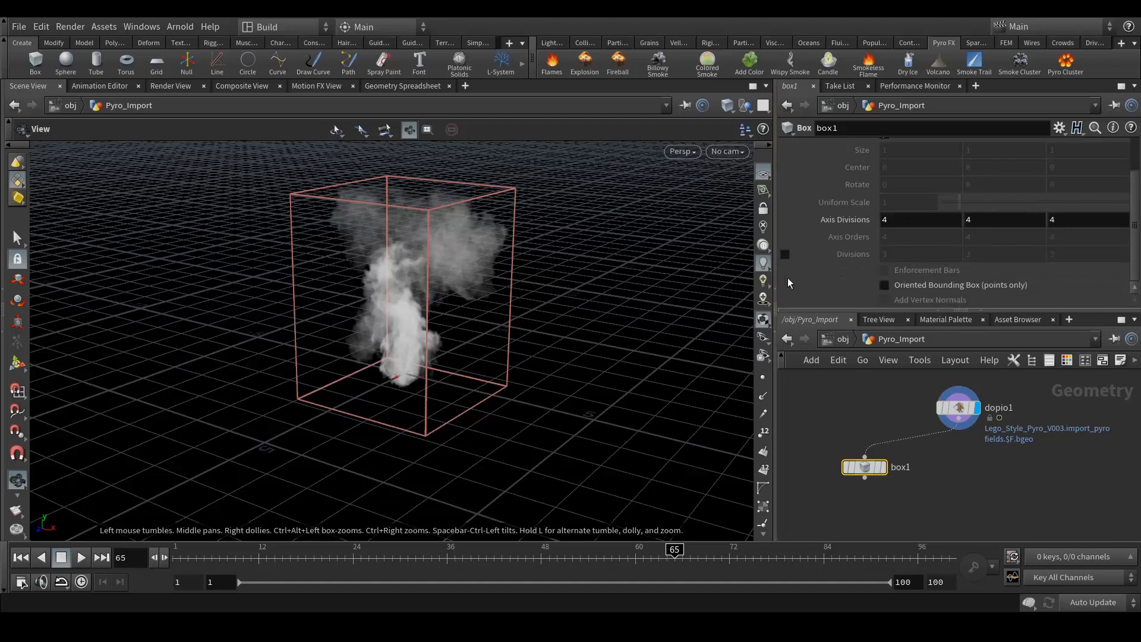
pyautogui.click(785, 255)
pyautogui.click(882, 254)
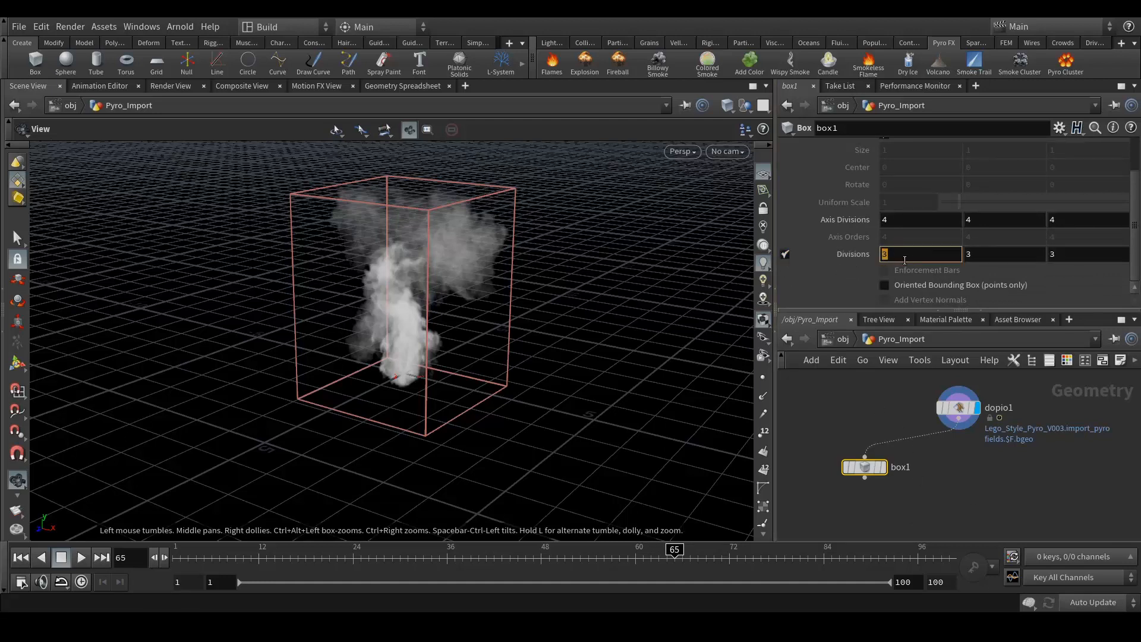
pyautogui.click(957, 491)
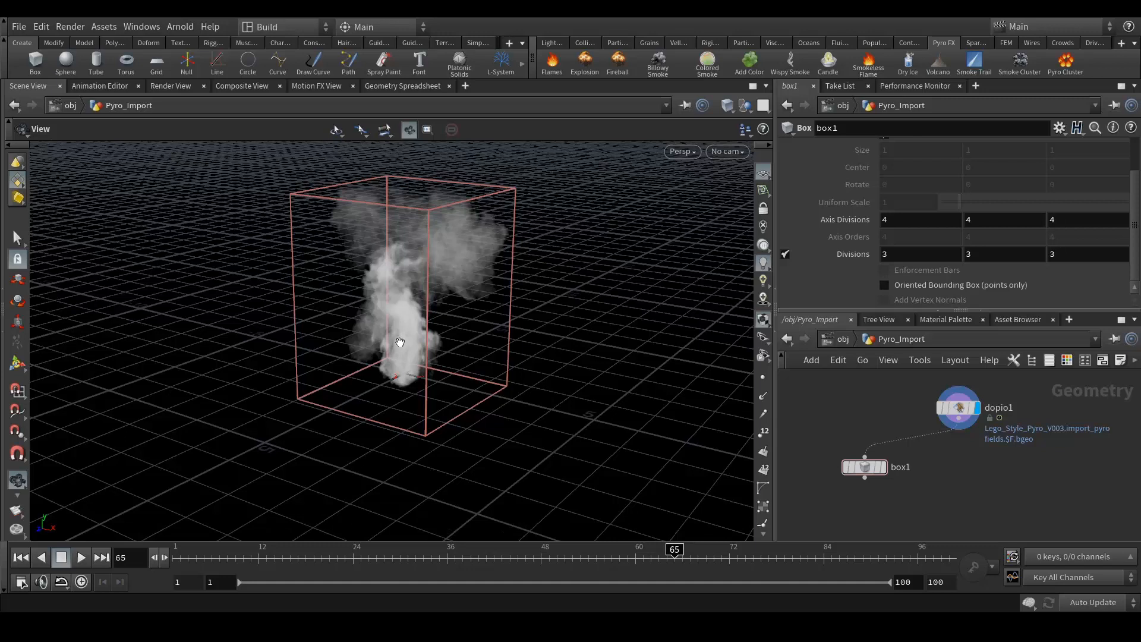
# - Set box1's X divisions to volumeres("../dopio1/",0,0) and display box1
pyautogui.click(881, 255)
pyautogui.write('vo')
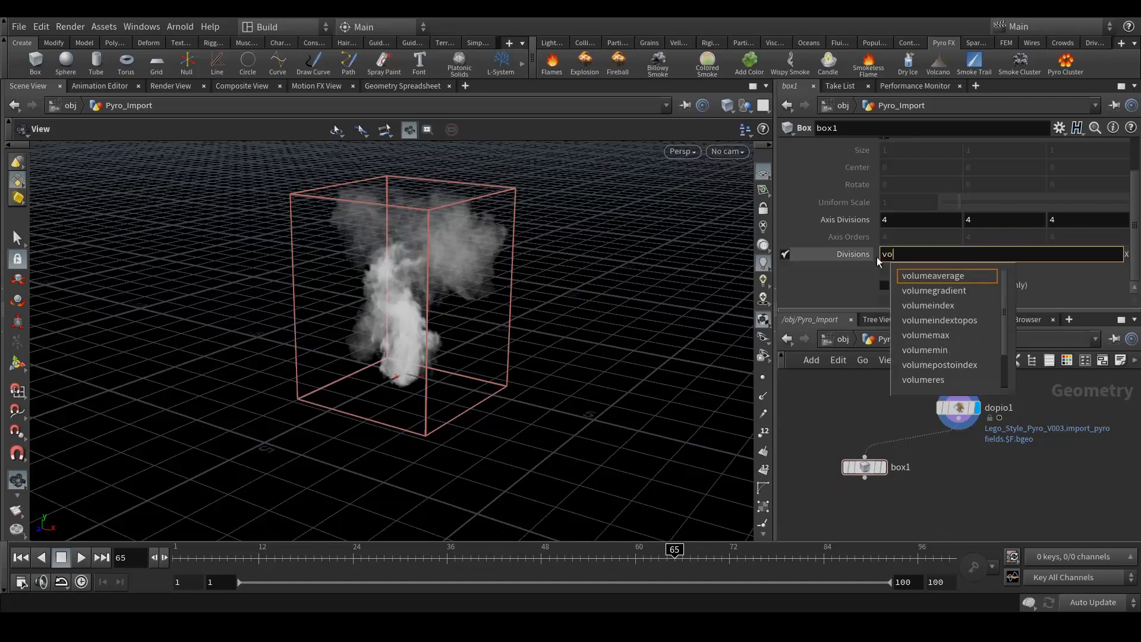
pyautogui.press('Down')
pyautogui.press('Down')
pyautogui.press('Down')
pyautogui.press('Down')
pyautogui.press('Down')
pyautogui.press('Down')
pyautogui.press('Down')
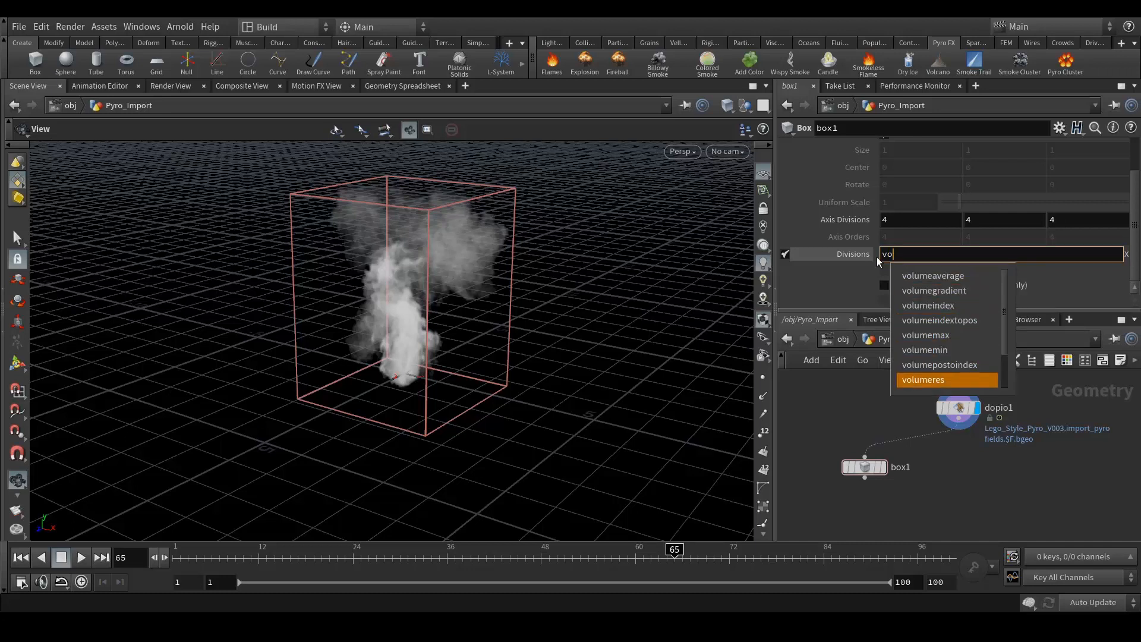
pyautogui.press('Return')
pyautogui.write('(')
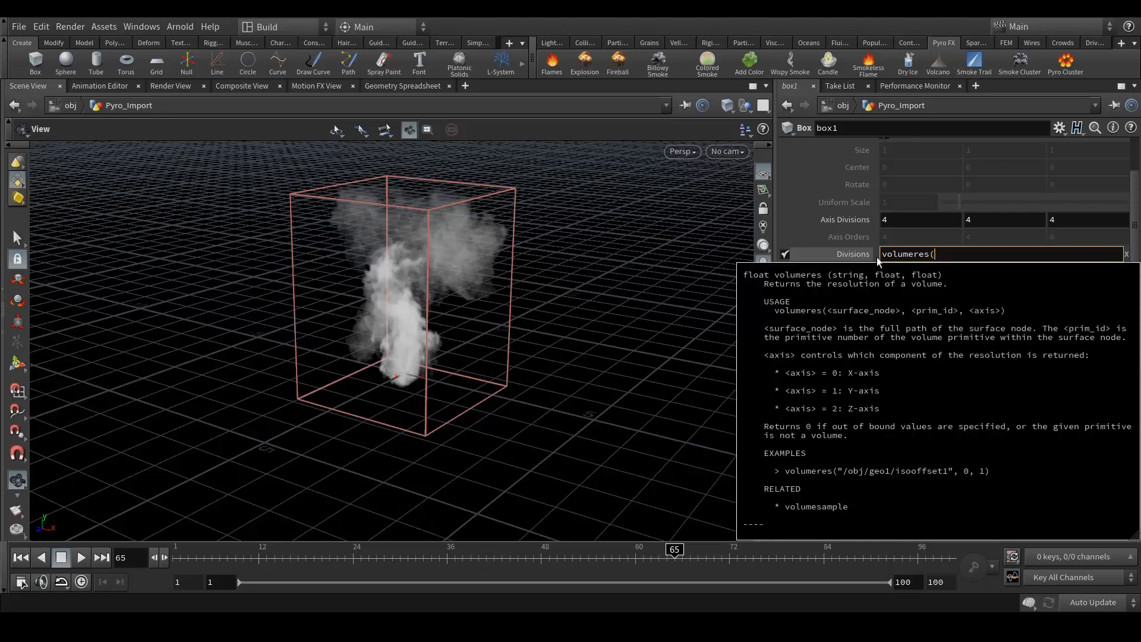
pyautogui.write('"..')
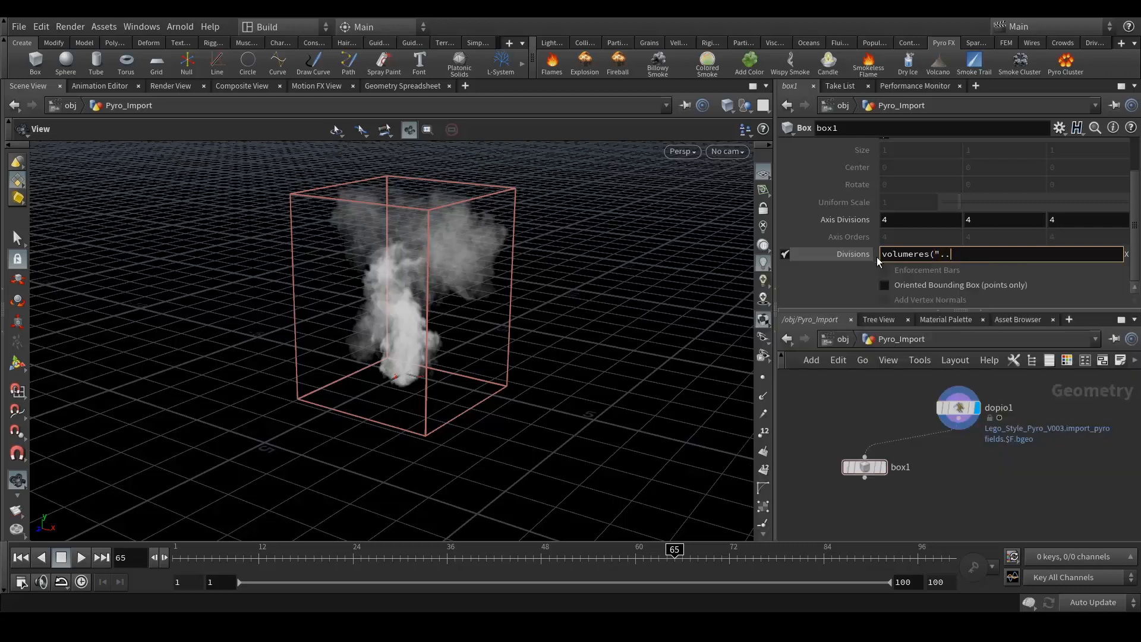
pyautogui.write('/')
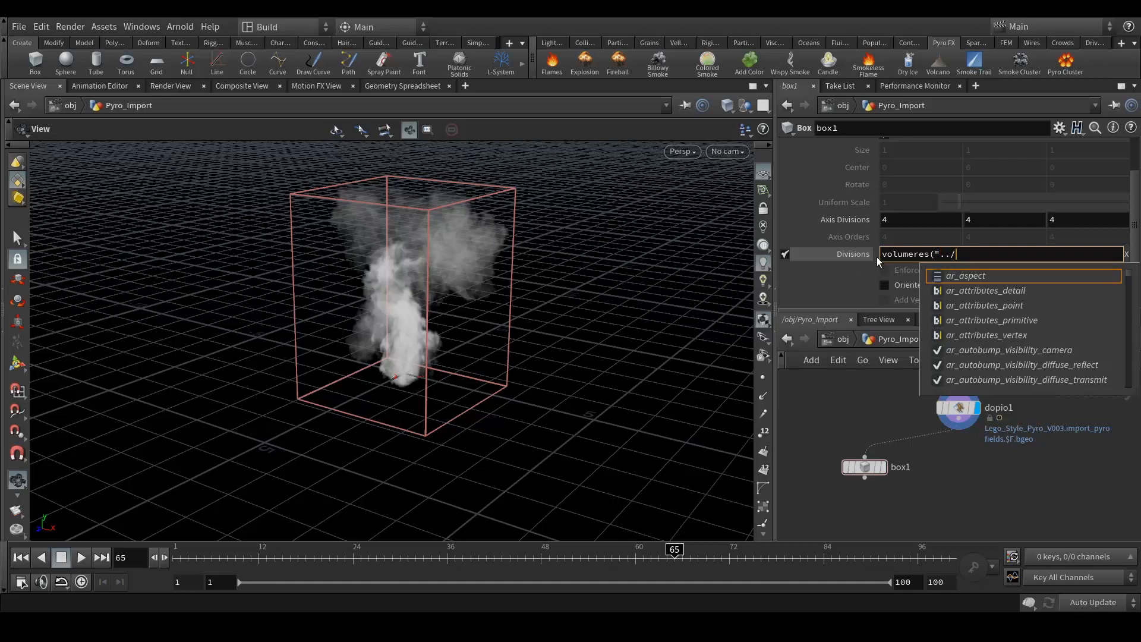
pyautogui.write('dop')
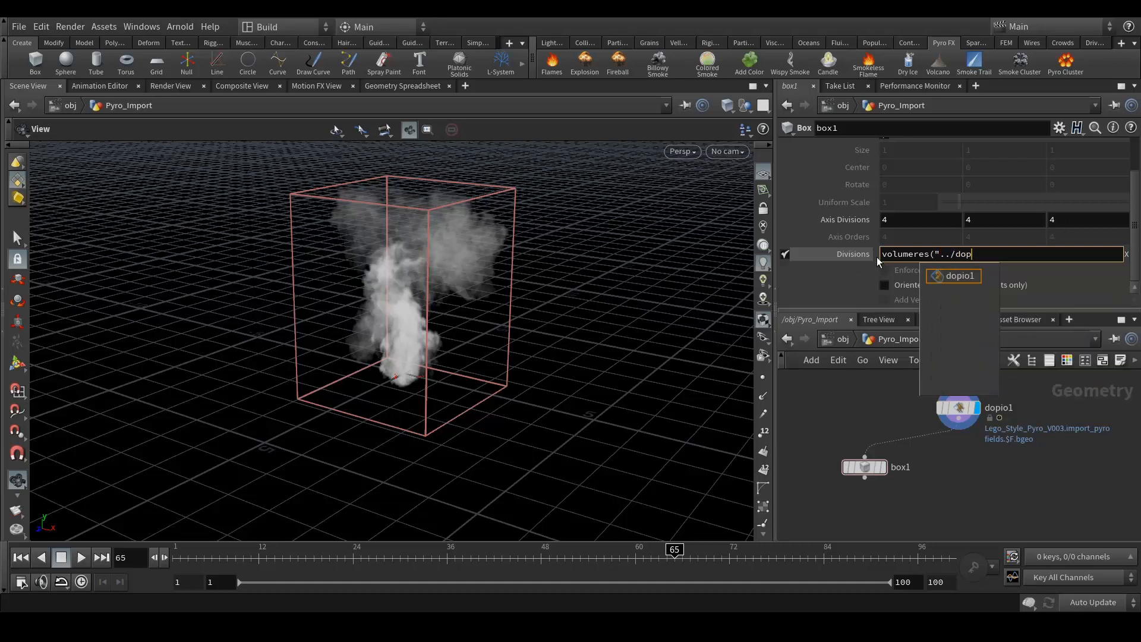
pyautogui.write('io1/')
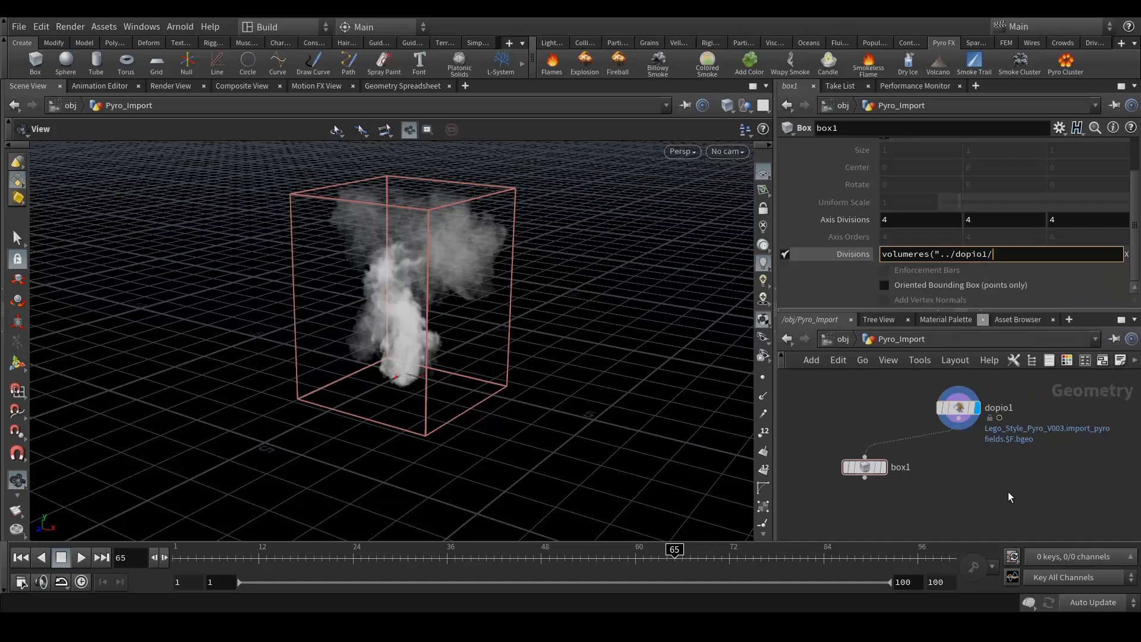
pyautogui.write('"')
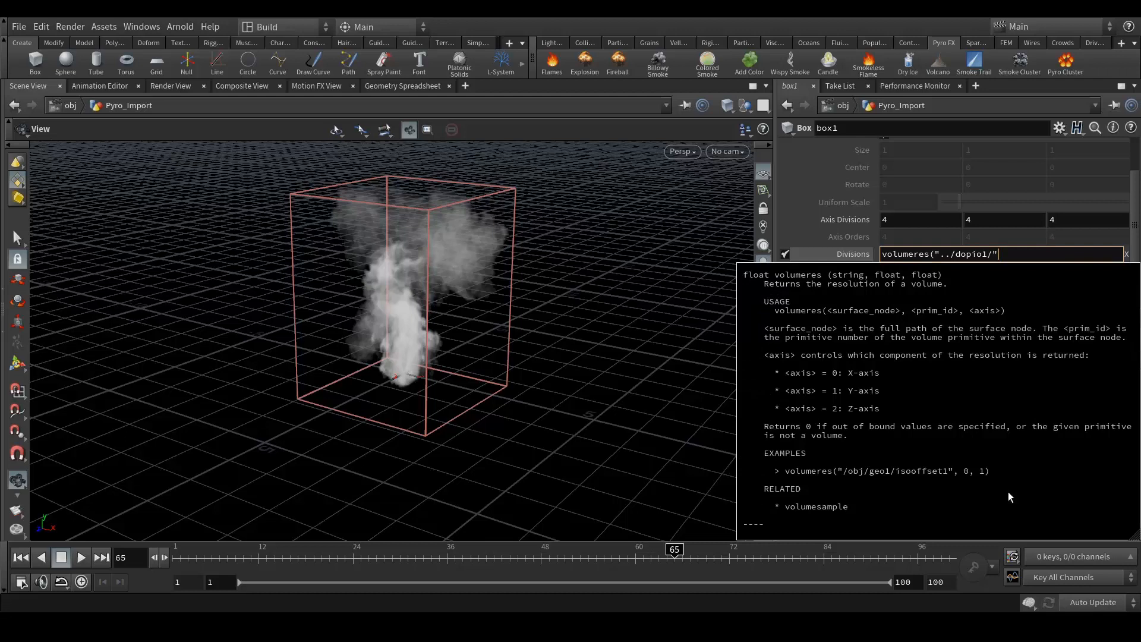
pyautogui.write(',0,0)')
pyautogui.press('Return')
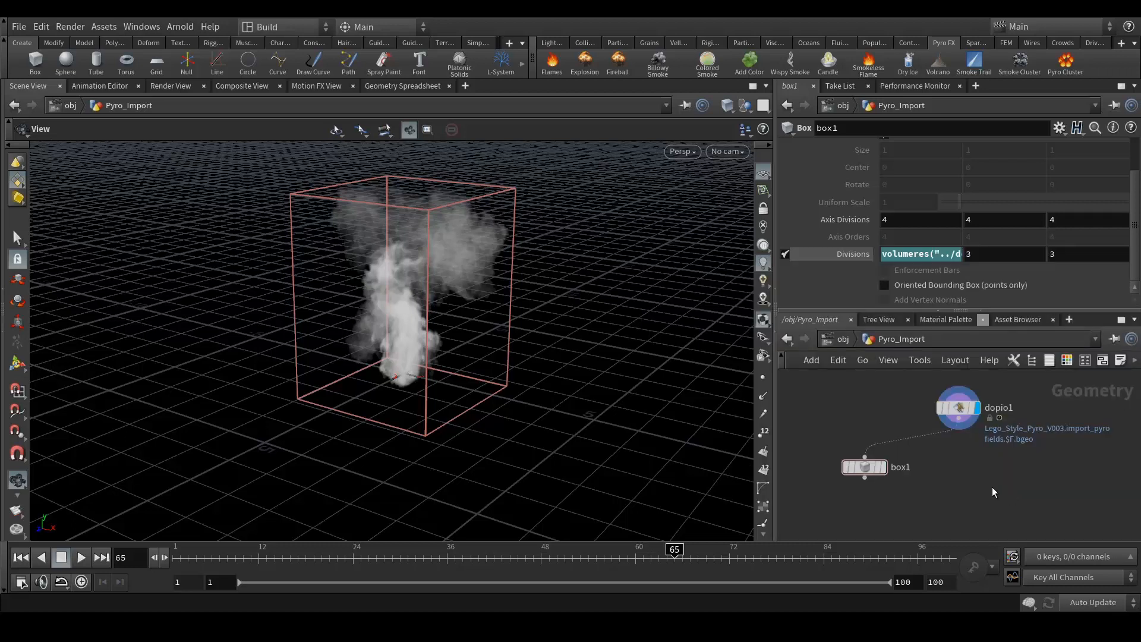
pyautogui.click(882, 467)
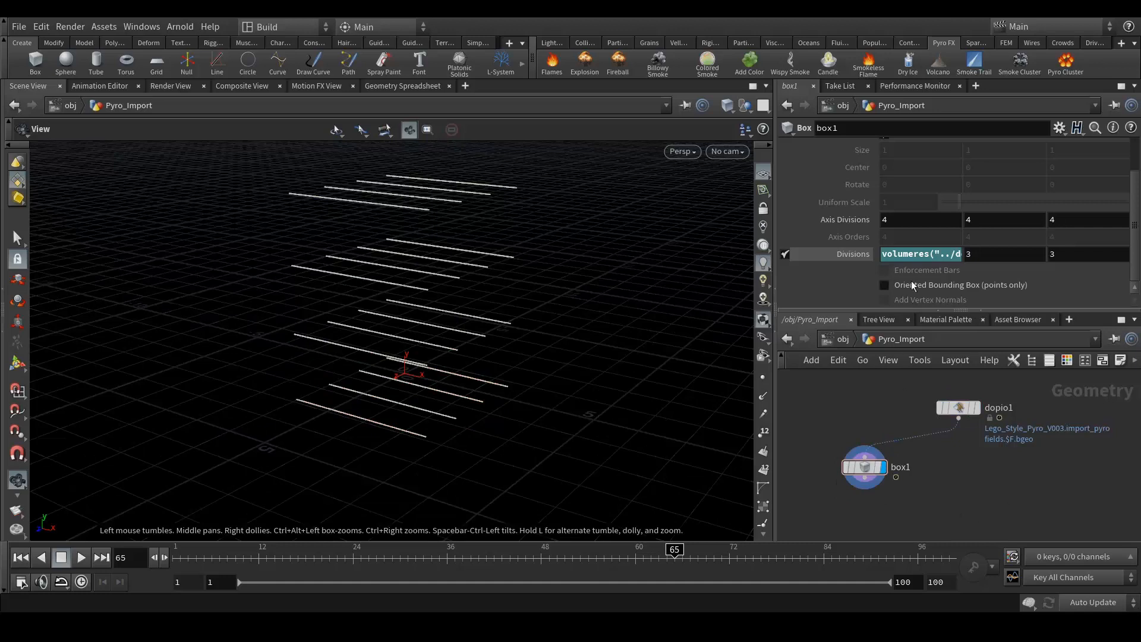
# - Set the Y divisions to the volumeres expression with axis argument 1
pyautogui.click(908, 255)
pyautogui.hotkey('ctrl', 'a')
pyautogui.hotkey('ctrl', 'c')
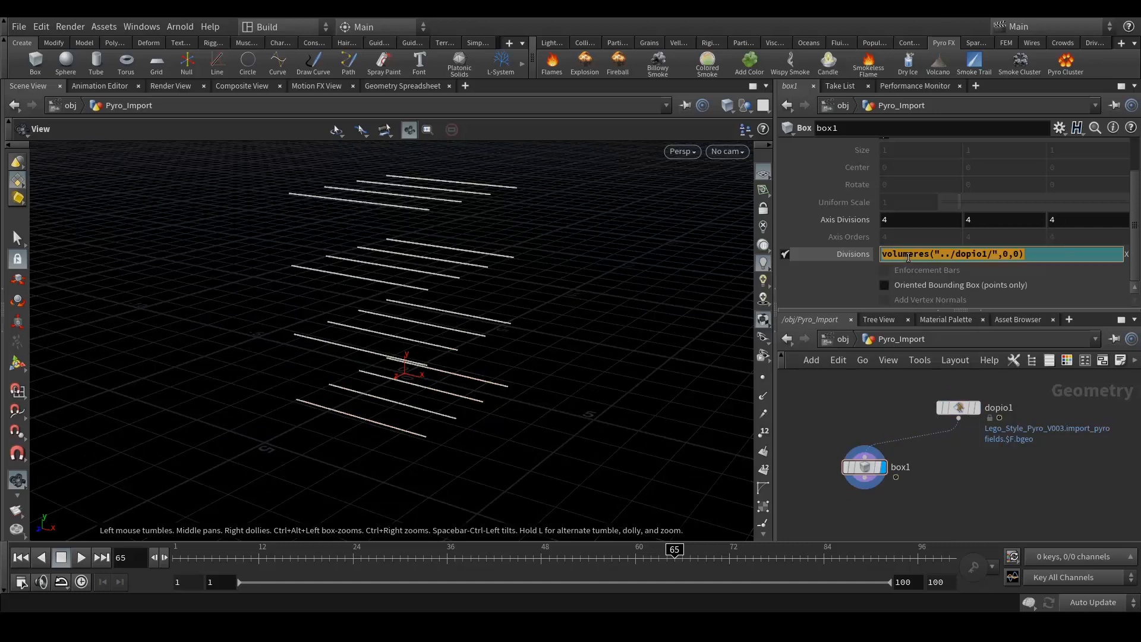
pyautogui.click(1006, 504)
pyautogui.click(1001, 252)
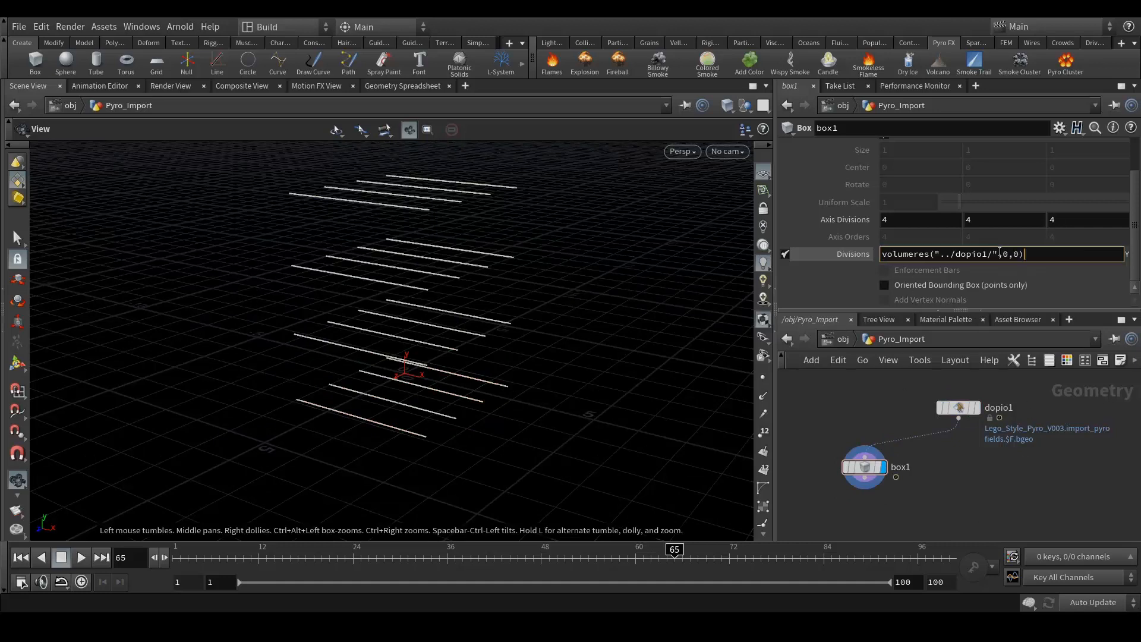
pyautogui.press('BackSpace')
pyautogui.write('1')
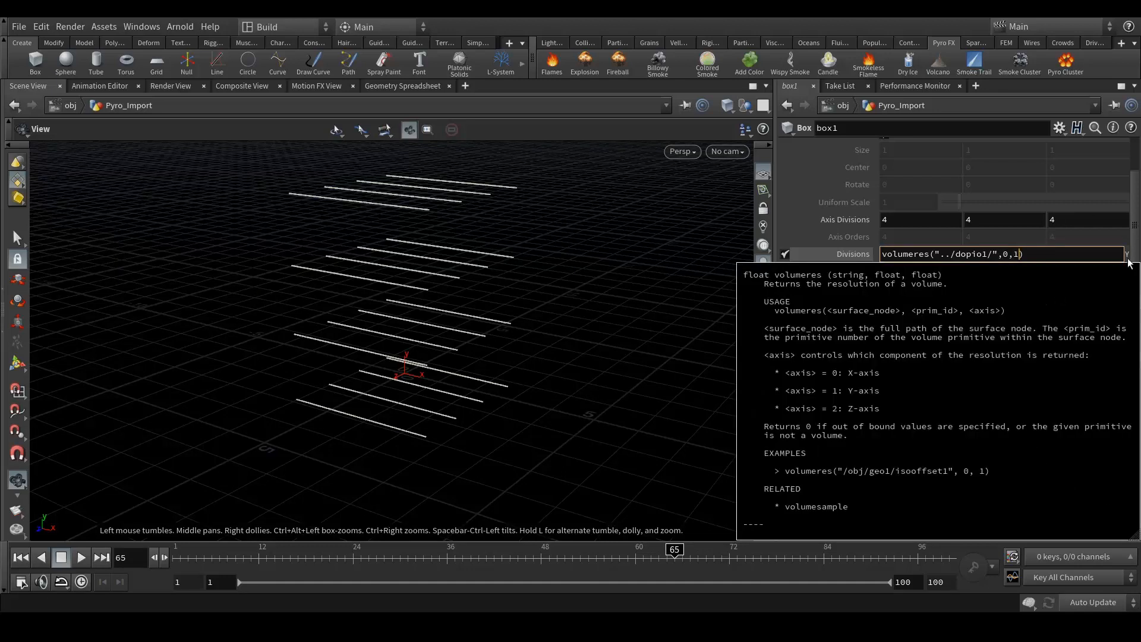
pyautogui.press('Return')
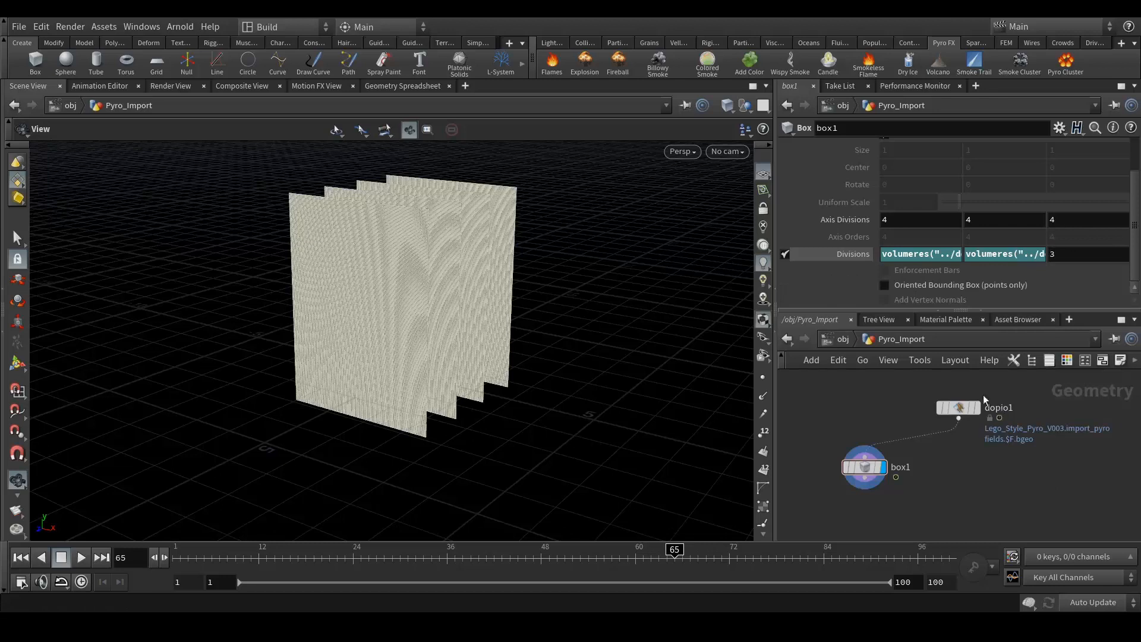
# - Paste the volumeres expression into the Z divisions and inspect the densely divided box
pyautogui.click(1069, 256)
pyautogui.hotkey('ctrl', 'v')
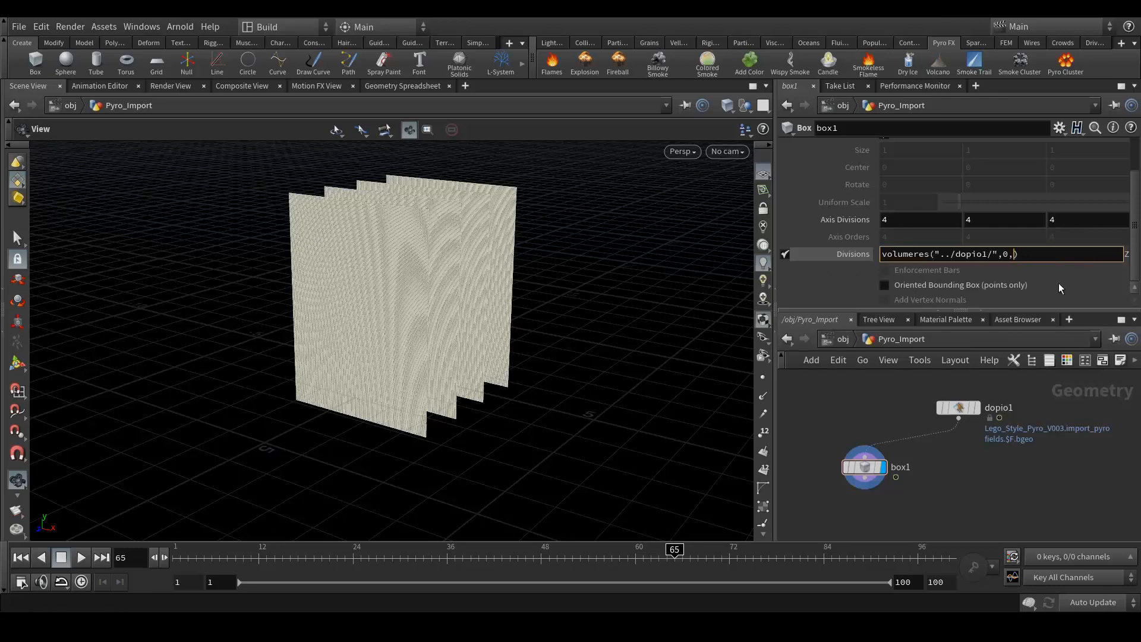
pyautogui.press('Return')
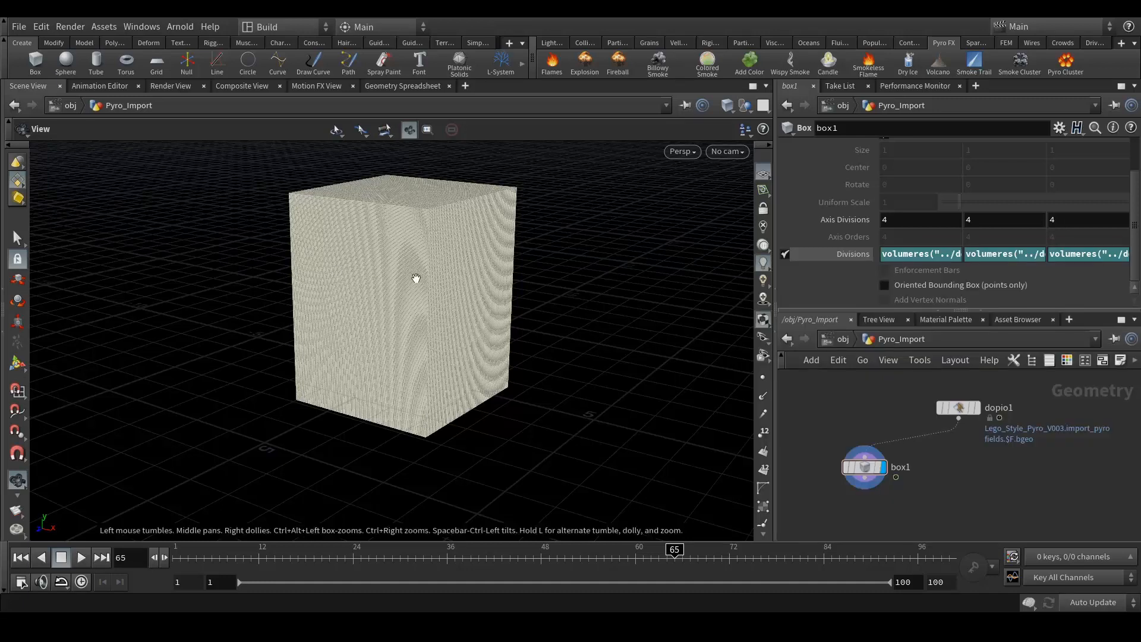
pyautogui.moveTo(392, 288); pyautogui.dragTo(389, 262)
pyautogui.moveTo(389, 263); pyautogui.dragTo(475, 293, button='right')
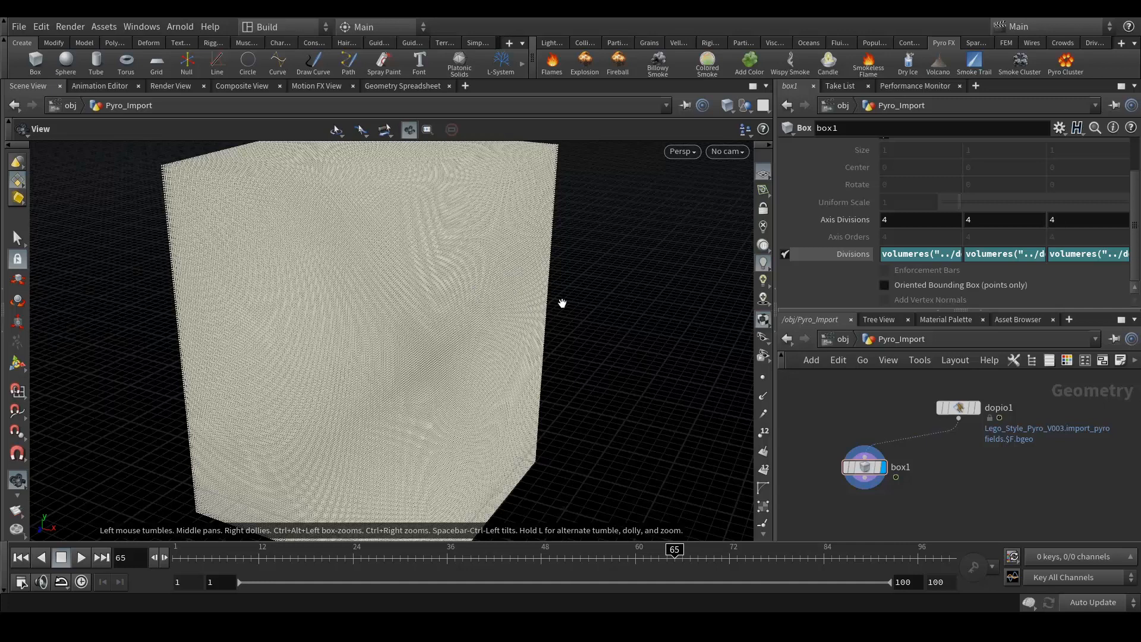
pyautogui.moveTo(561, 303); pyautogui.dragTo(463, 307)
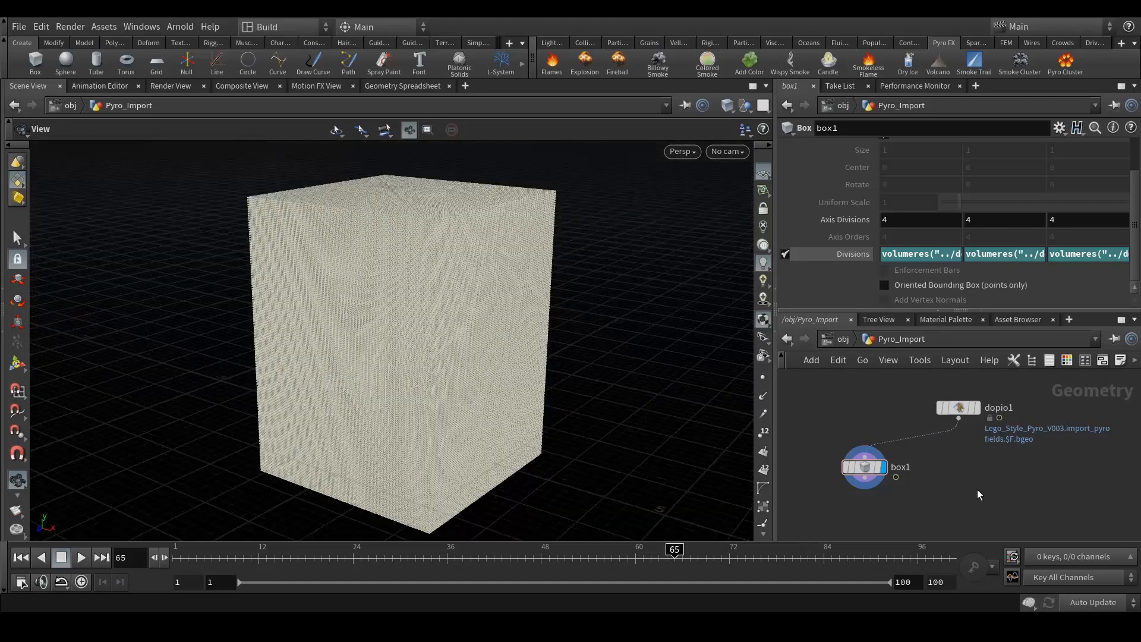
pyautogui.moveTo(977, 490); pyautogui.dragTo(968, 463, button='middle')
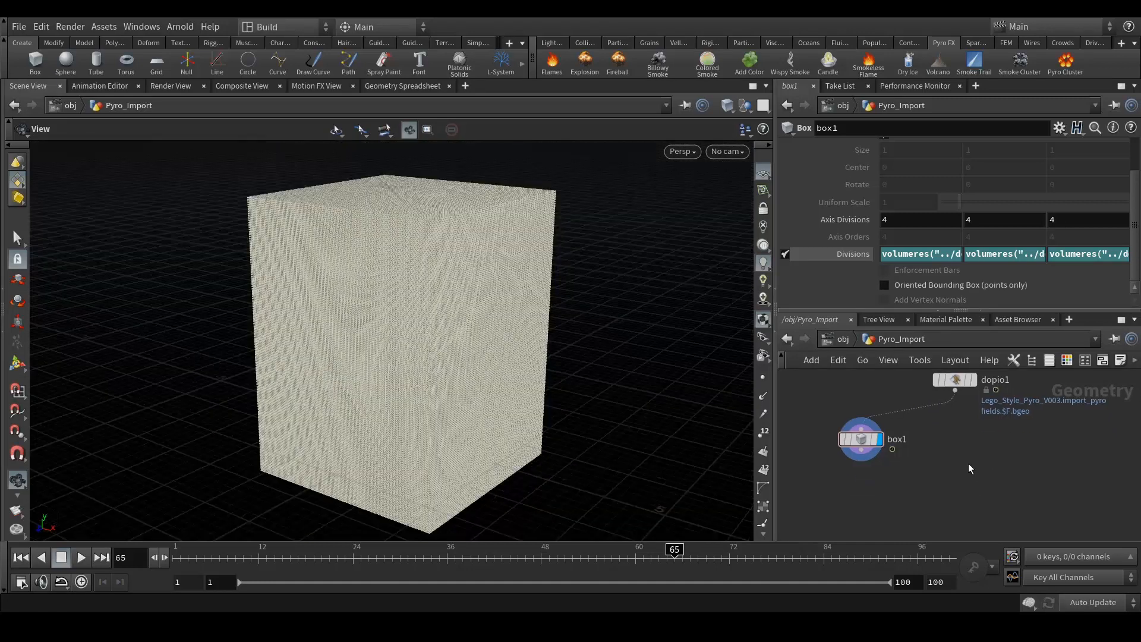
# - Add an Attribute from Volume node with box1 in input 1, dopio1 in input 2, displayed
pyautogui.press('Tab')
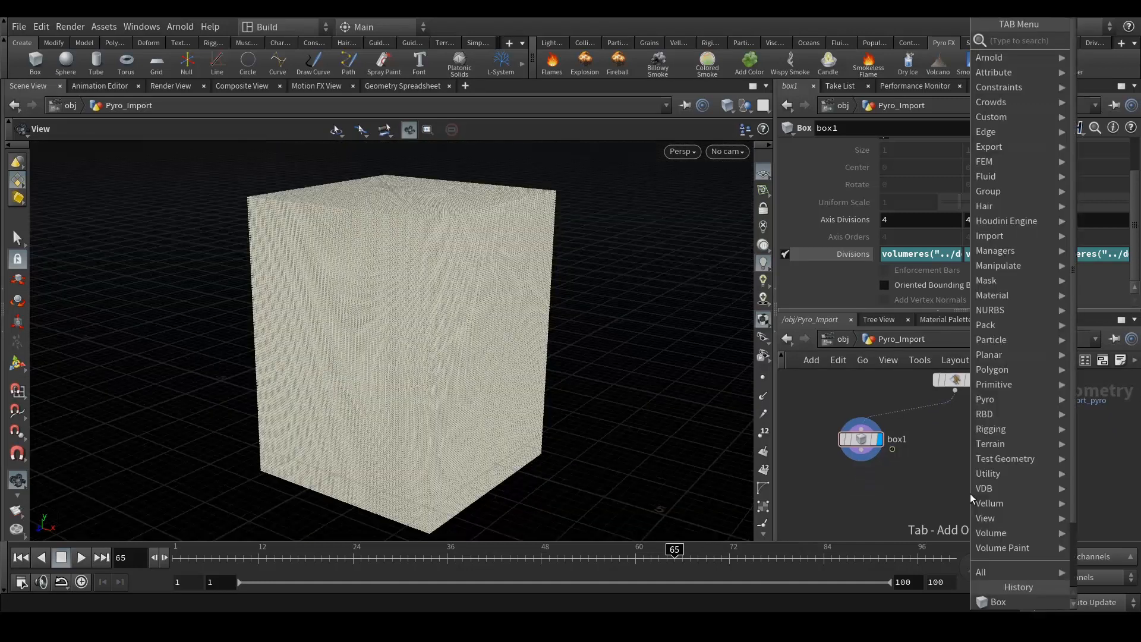
pyautogui.write('att')
pyautogui.press('BackSpace')
pyautogui.press('BackSpace')
pyautogui.press('BackSpace')
pyautogui.write('fromvo')
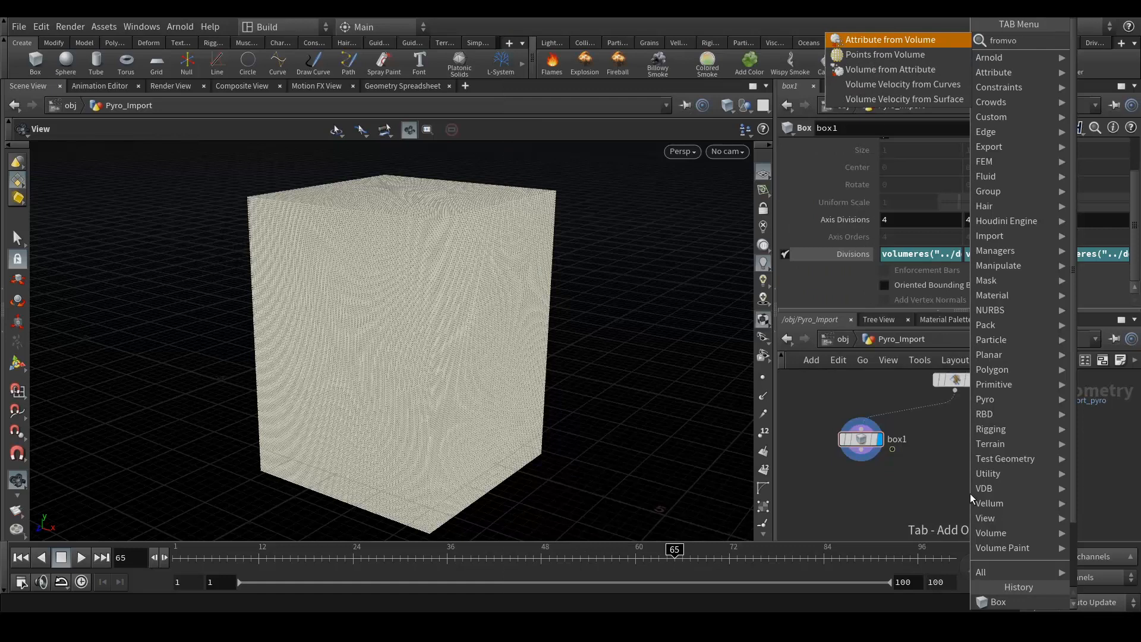
pyautogui.press('Return')
pyautogui.click(969, 493)
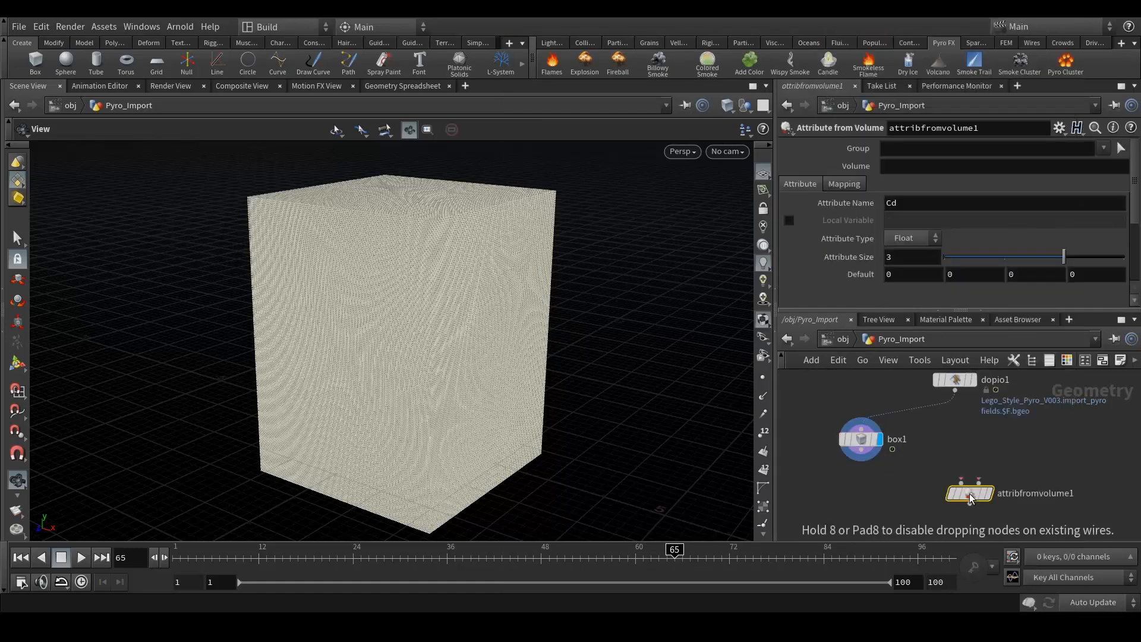
pyautogui.moveTo(862, 461); pyautogui.dragTo(961, 481)
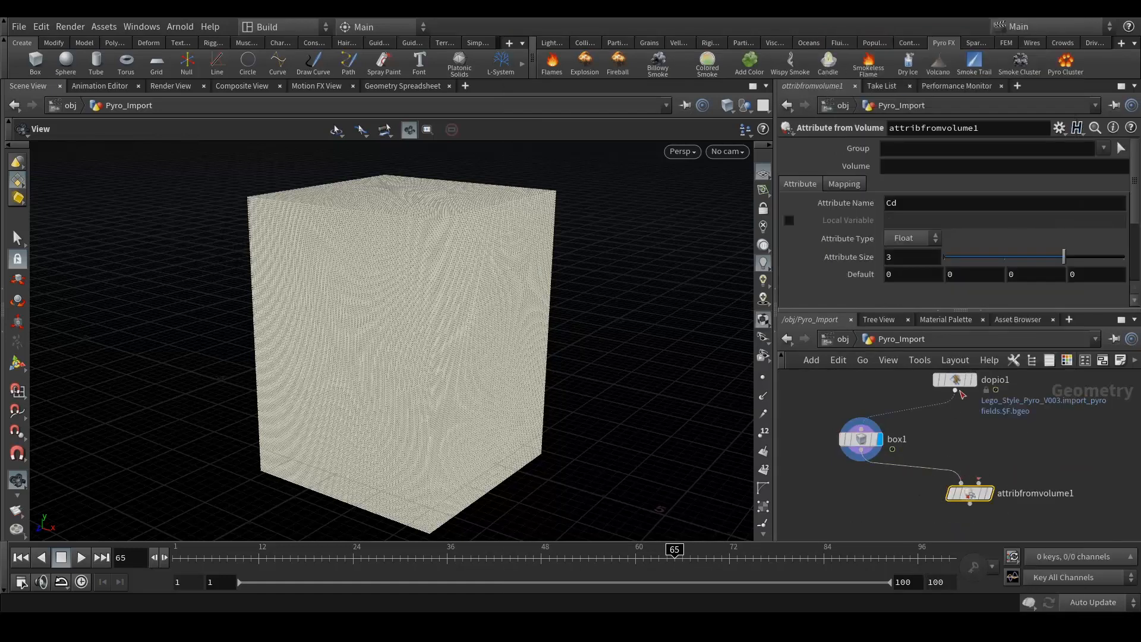
pyautogui.moveTo(958, 393); pyautogui.dragTo(946, 508)
pyautogui.click(961, 505)
pyautogui.moveTo(460, 338); pyautogui.dragTo(450, 331)
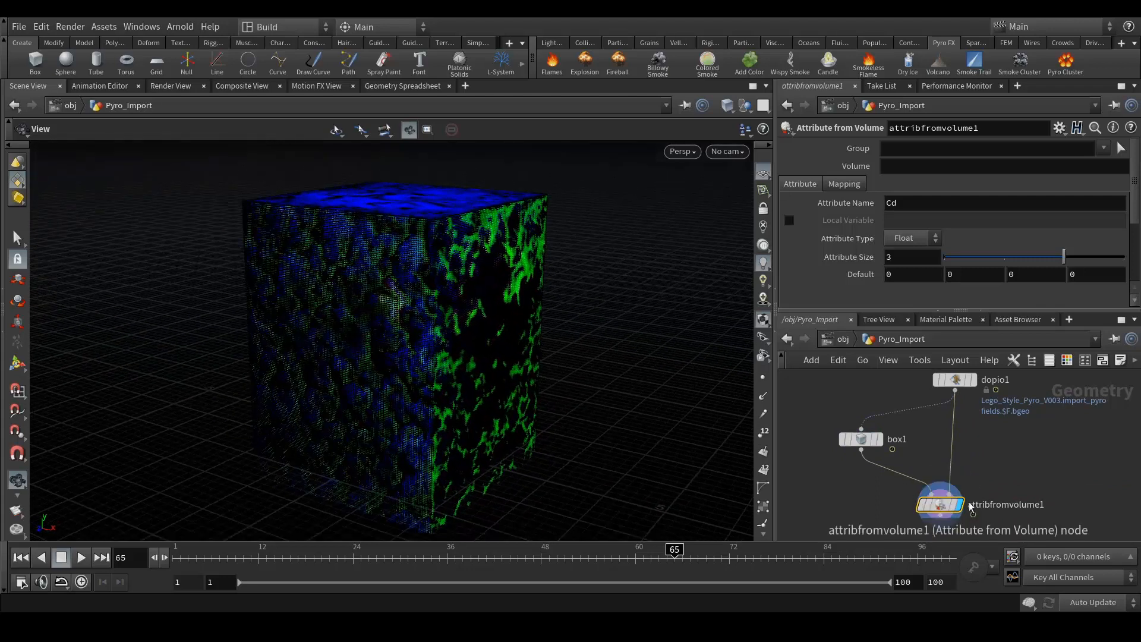
# - Set attribfromvolume1's Volume to density and inspect the coloured box
pyautogui.click(901, 167)
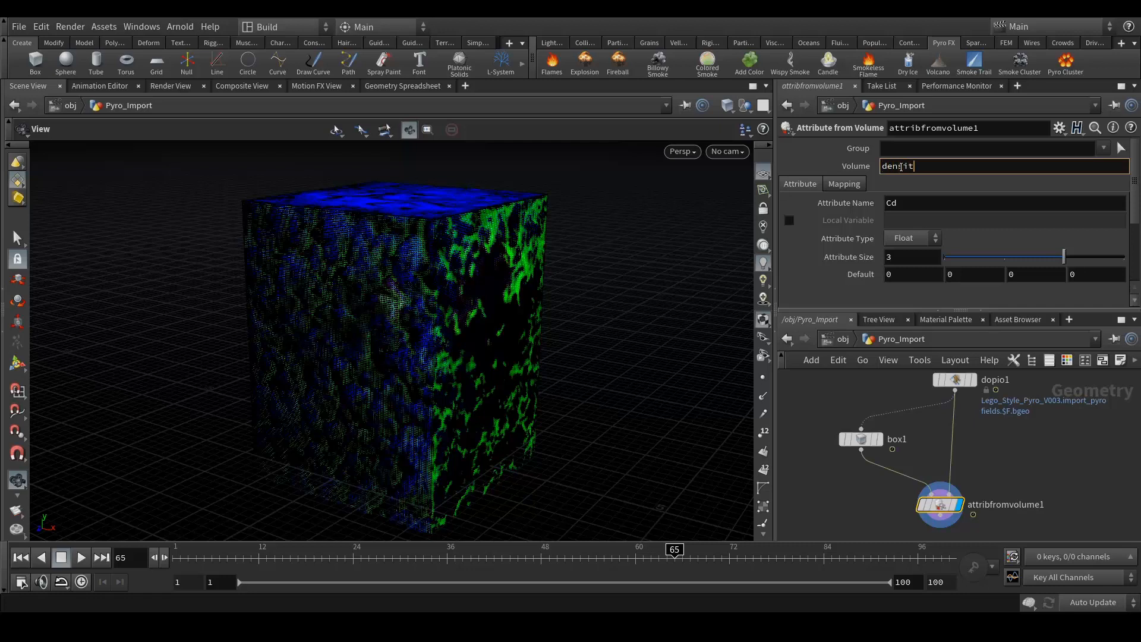
pyautogui.write('density')
pyautogui.press('Return')
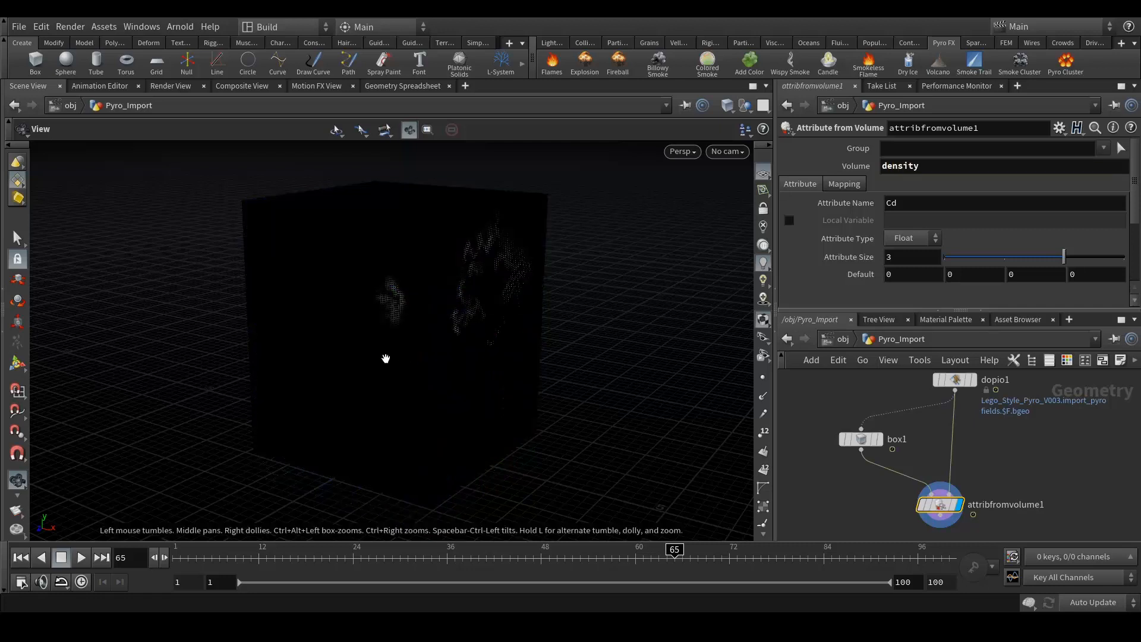
pyautogui.moveTo(407, 336); pyautogui.dragTo(396, 309)
pyautogui.scroll(10, 459, 327)
pyautogui.scroll(-10, 398, 303)
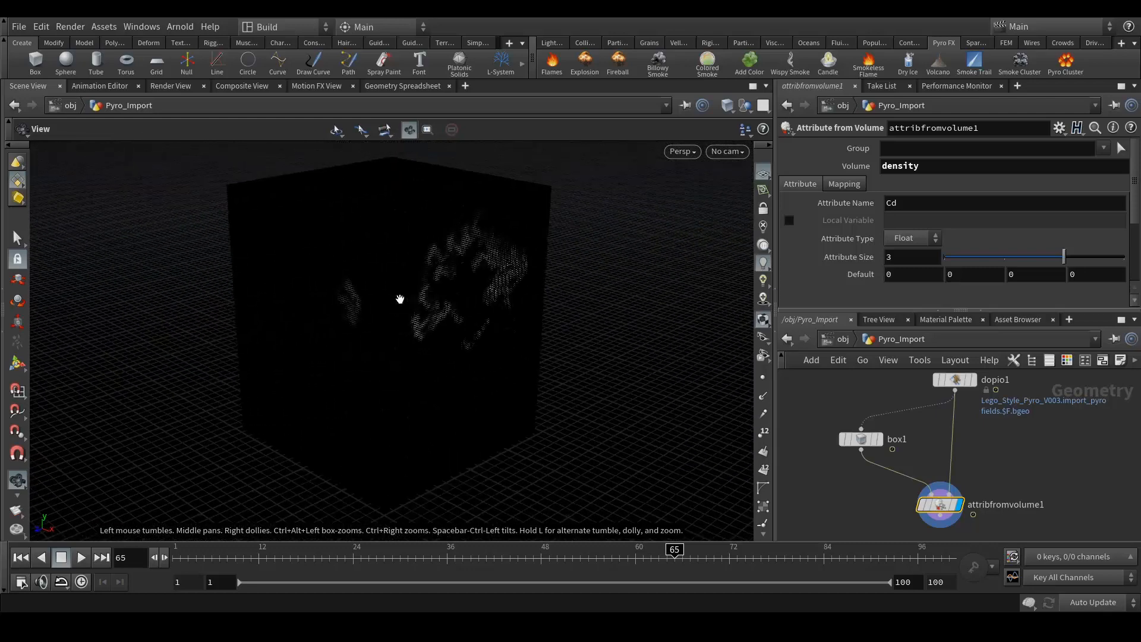
pyautogui.scroll(5, 400, 299)
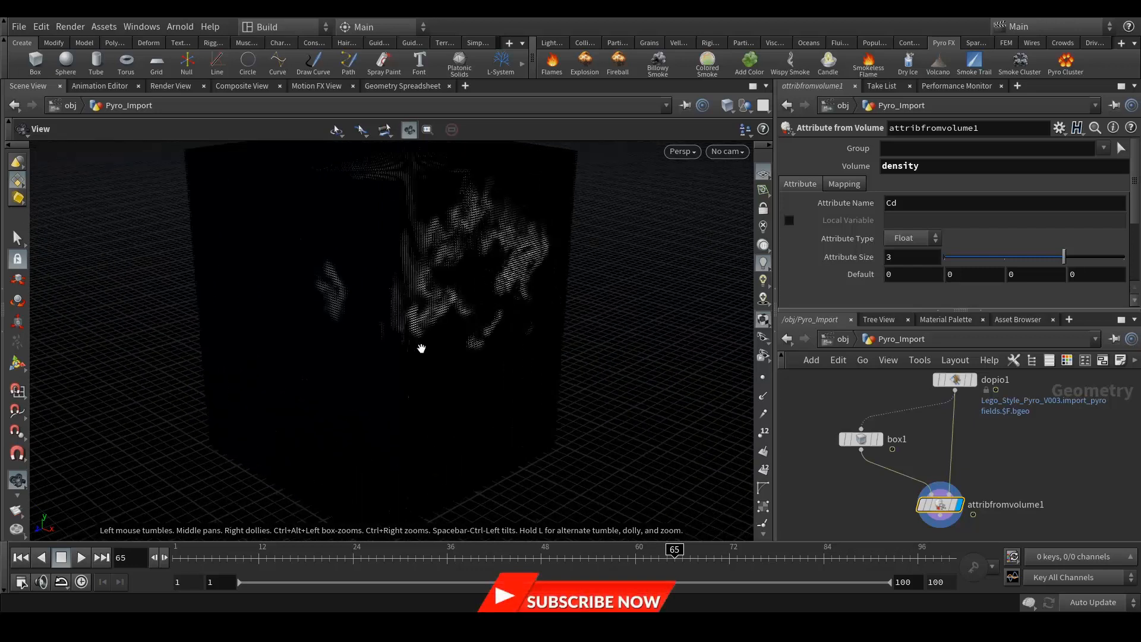
pyautogui.moveTo(433, 355); pyautogui.dragTo(434, 372)
pyautogui.moveTo(1048, 477); pyautogui.dragTo(1047, 414, button='middle')
pyautogui.moveTo(939, 452); pyautogui.dragTo(937, 481)
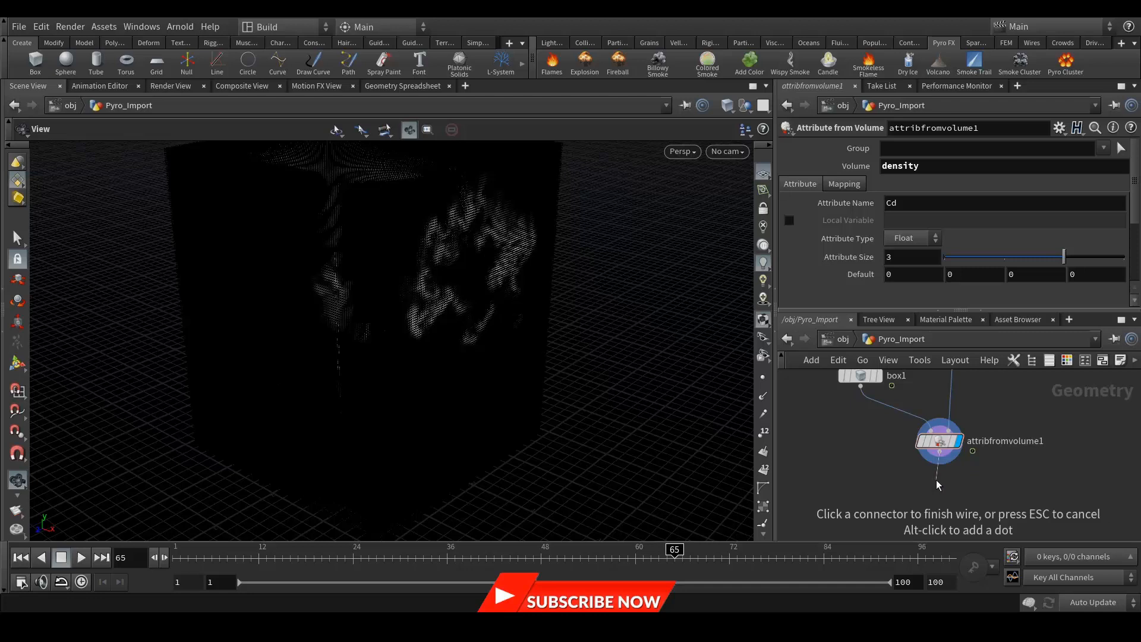
# - Add a Delete node, delete1, directly beneath attribfromvolume1
pyautogui.click(937, 480)
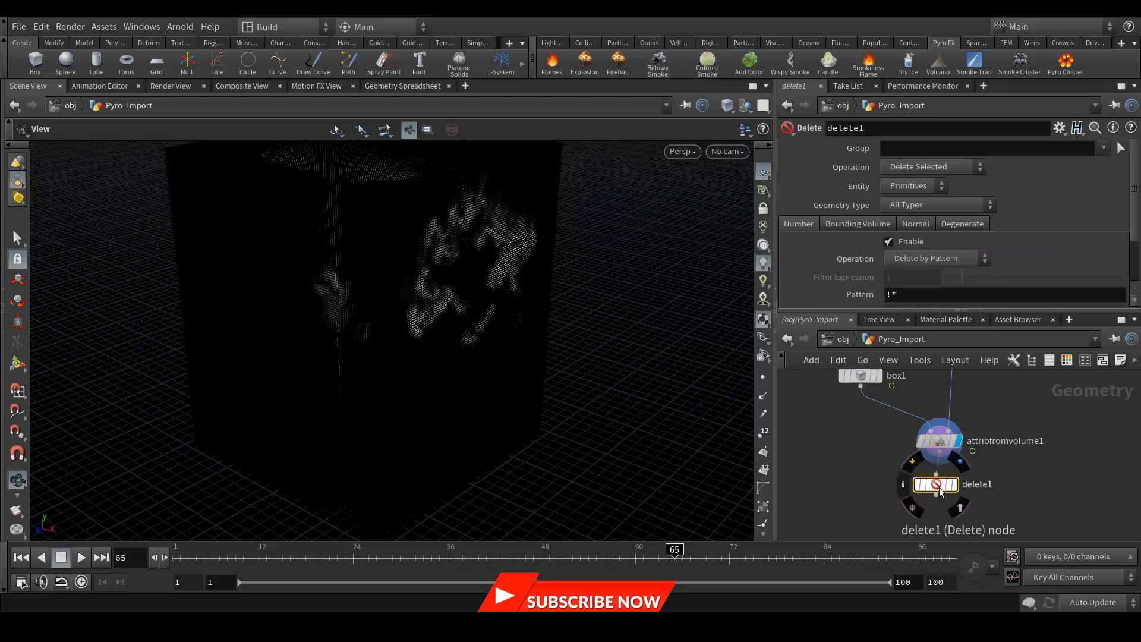
pyautogui.scroll(3, 951, 488)
pyautogui.moveTo(971, 496); pyautogui.dragTo(971, 502)
pyautogui.click(971, 502)
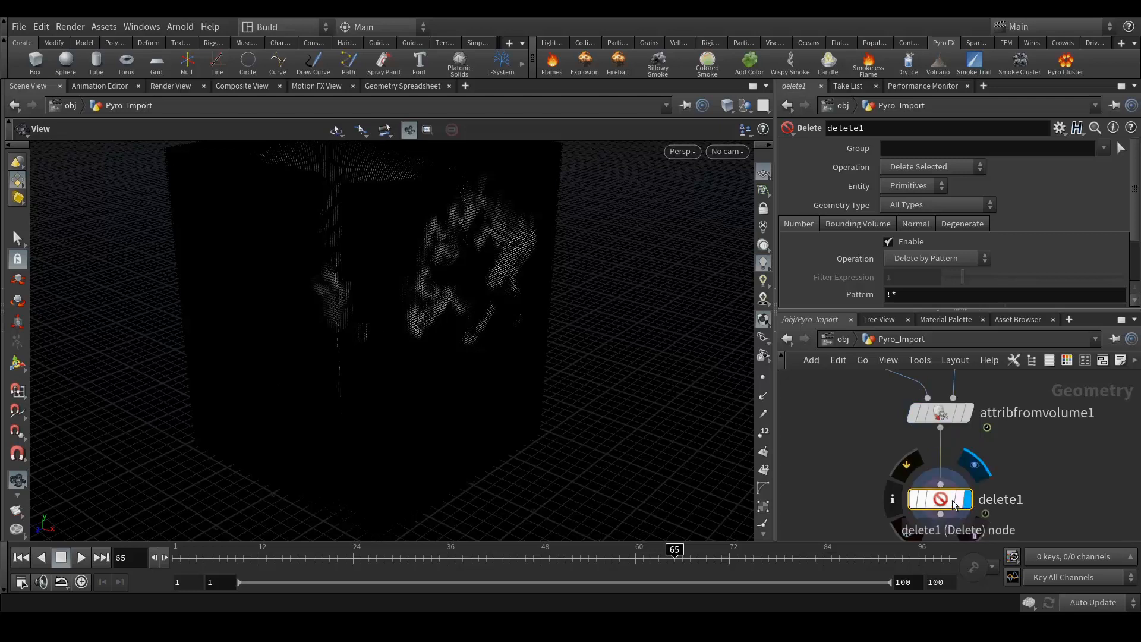
pyautogui.click(967, 412)
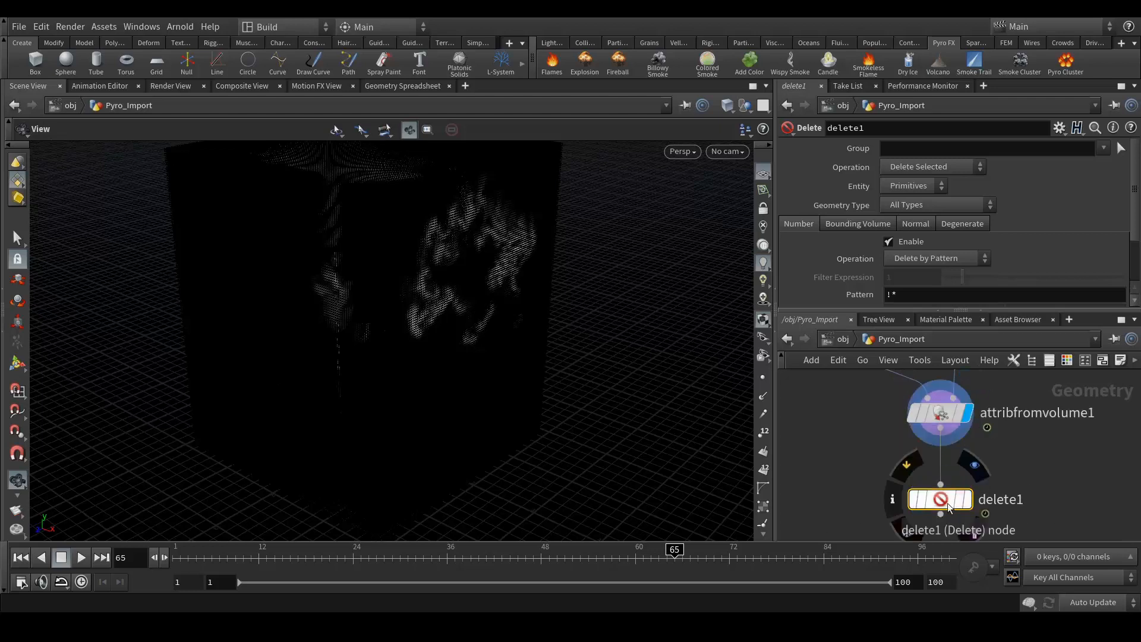
# - Set delete1 to delete Points by Expression with filter $CR, and display it
pyautogui.click(907, 186)
pyautogui.click(898, 216)
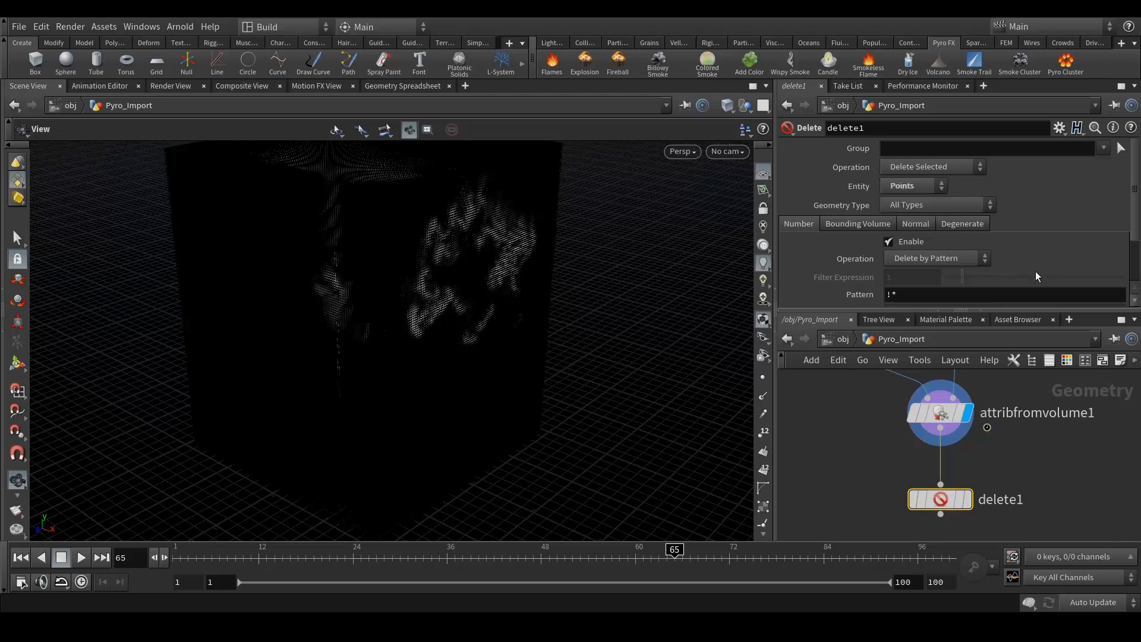
pyautogui.click(922, 258)
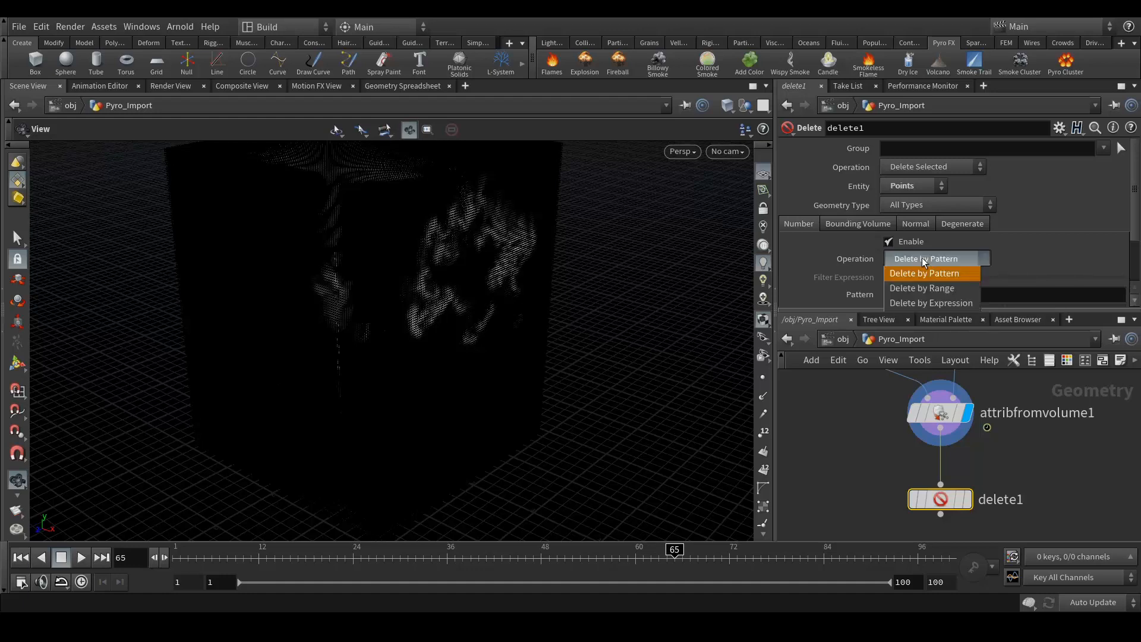
pyautogui.click(906, 303)
pyautogui.moveTo(906, 278); pyautogui.dragTo(872, 279)
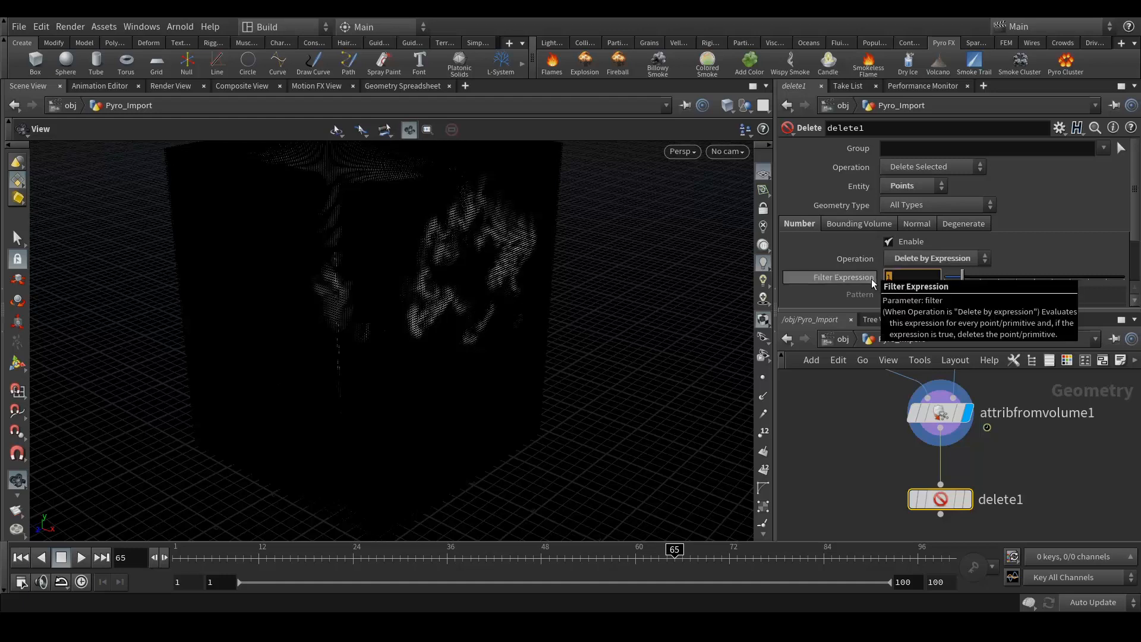
pyautogui.write('$CR')
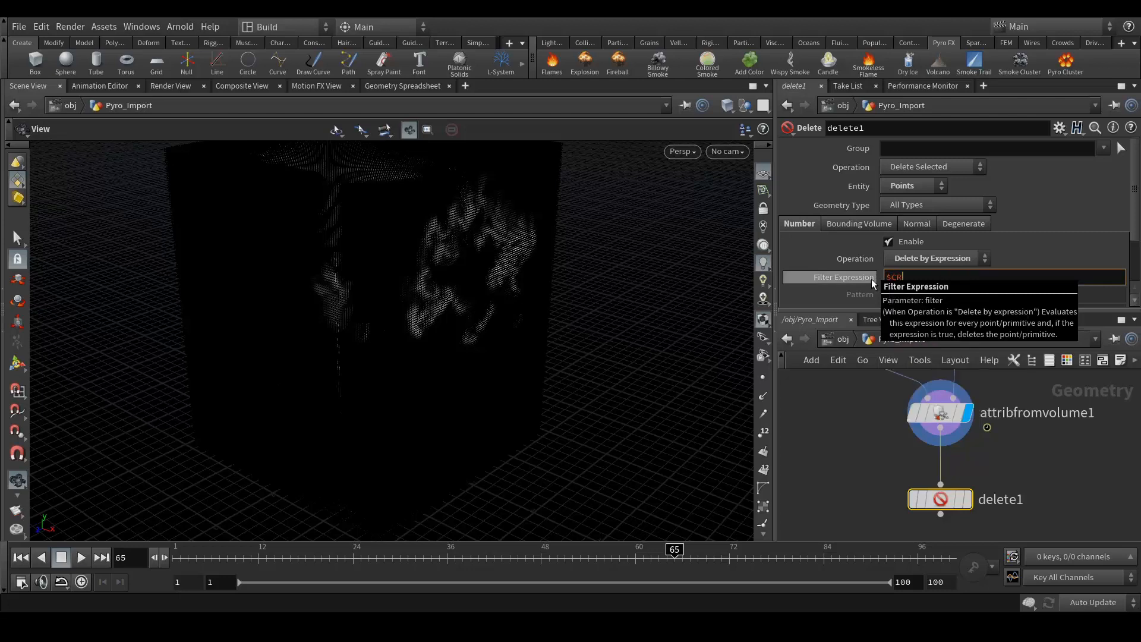
pyautogui.press('Return')
pyautogui.moveTo(973, 504)
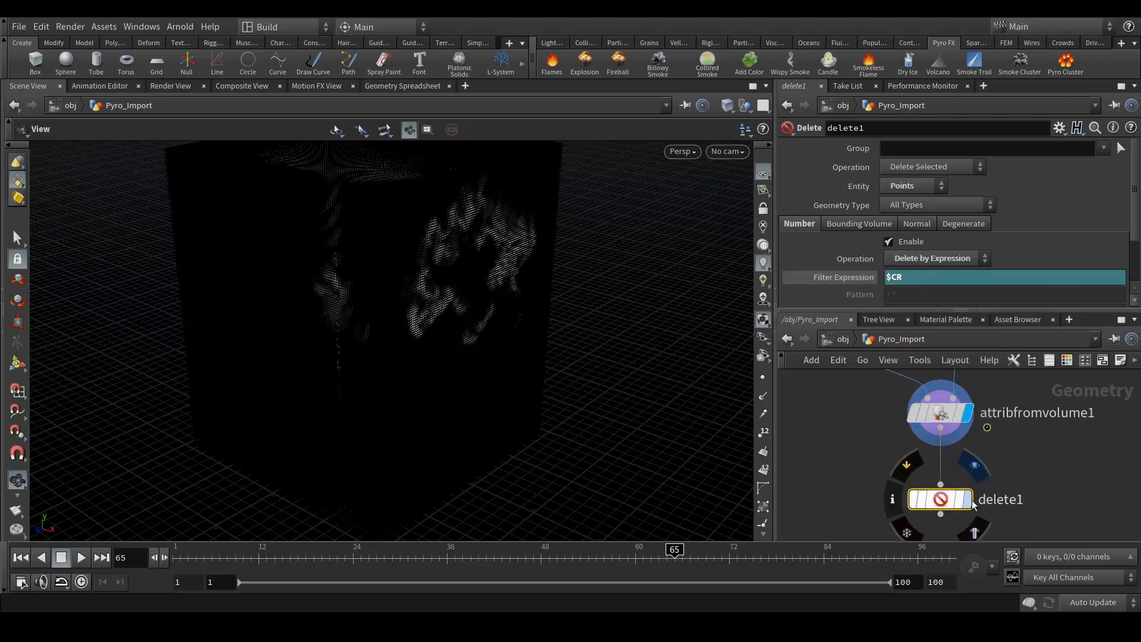
pyautogui.click(975, 464)
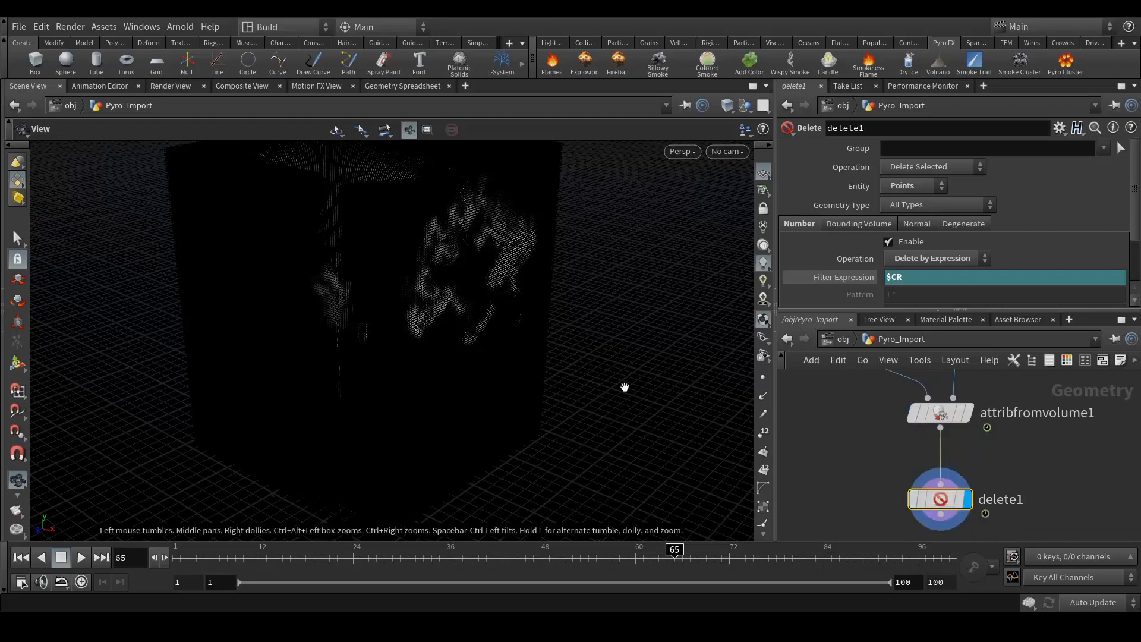
pyautogui.moveTo(506, 341); pyautogui.dragTo(481, 319)
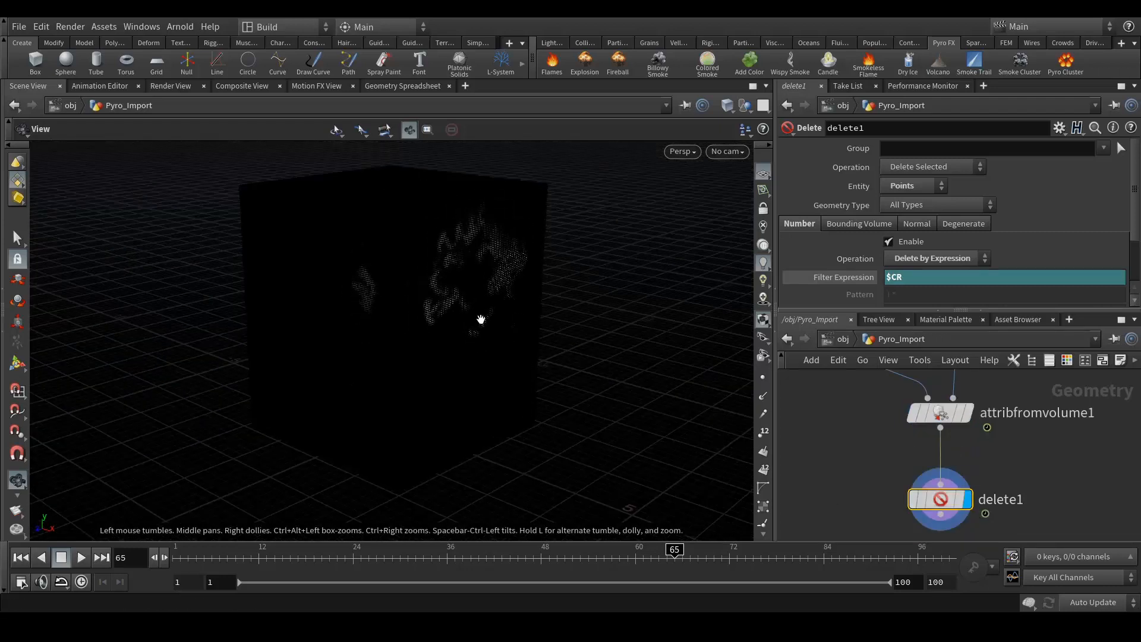
# - Switch delete1 to Delete Non-Selected and orbit around the smoke points
pyautogui.click(923, 170)
pyautogui.click(936, 182)
pyautogui.moveTo(411, 289); pyautogui.dragTo(447, 288)
pyautogui.scroll(5, 419, 376)
pyautogui.moveTo(487, 391); pyautogui.dragTo(525, 306)
pyautogui.scroll(-6, 418, 370)
pyautogui.scroll(4, 407, 362)
pyautogui.moveTo(407, 362); pyautogui.dragTo(588, 366)
pyautogui.scroll(-4, 588, 367)
pyautogui.moveTo(478, 364); pyautogui.dragTo(506, 364)
pyautogui.scroll(3, 453, 361)
pyautogui.moveTo(425, 318); pyautogui.dragTo(496, 352)
pyautogui.moveTo(422, 360); pyautogui.dragTo(474, 378)
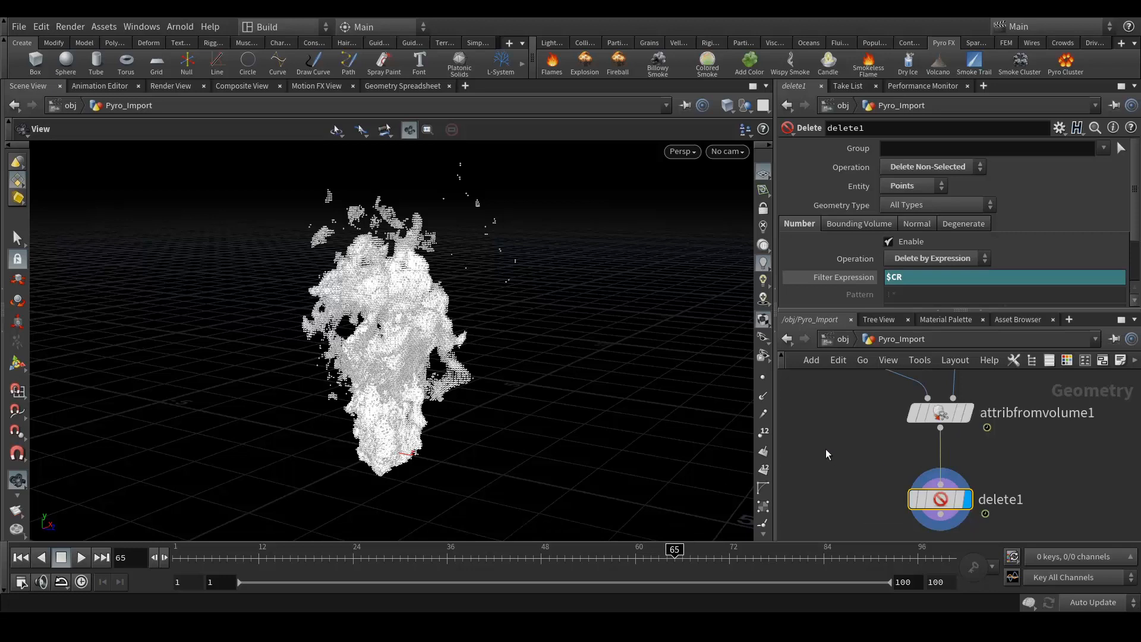
# - Change the filter expression to $CR>1.5 and inspect the thinned point cloud
pyautogui.moveTo(977, 479); pyautogui.dragTo(980, 459, button='middle')
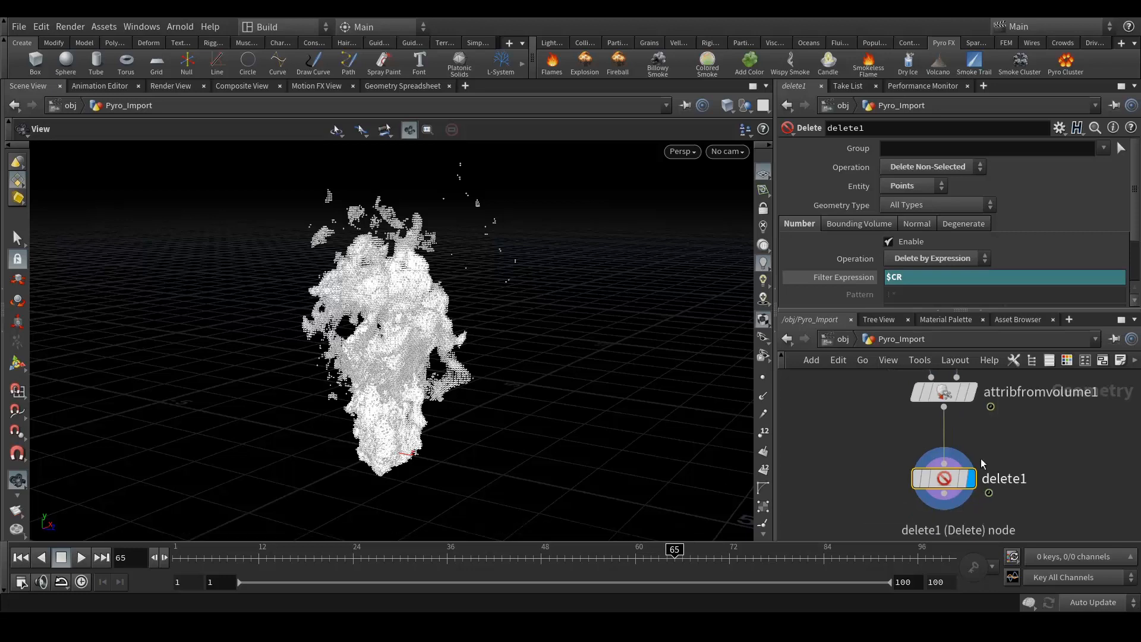
pyautogui.click(934, 278)
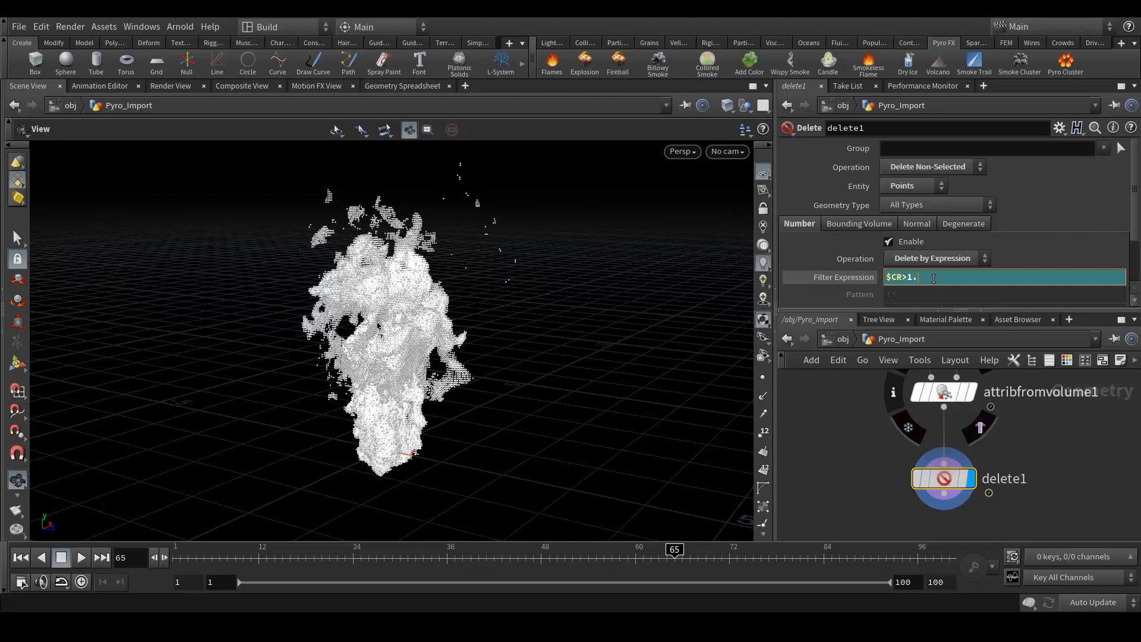
pyautogui.write('>1.5')
pyautogui.press('Return')
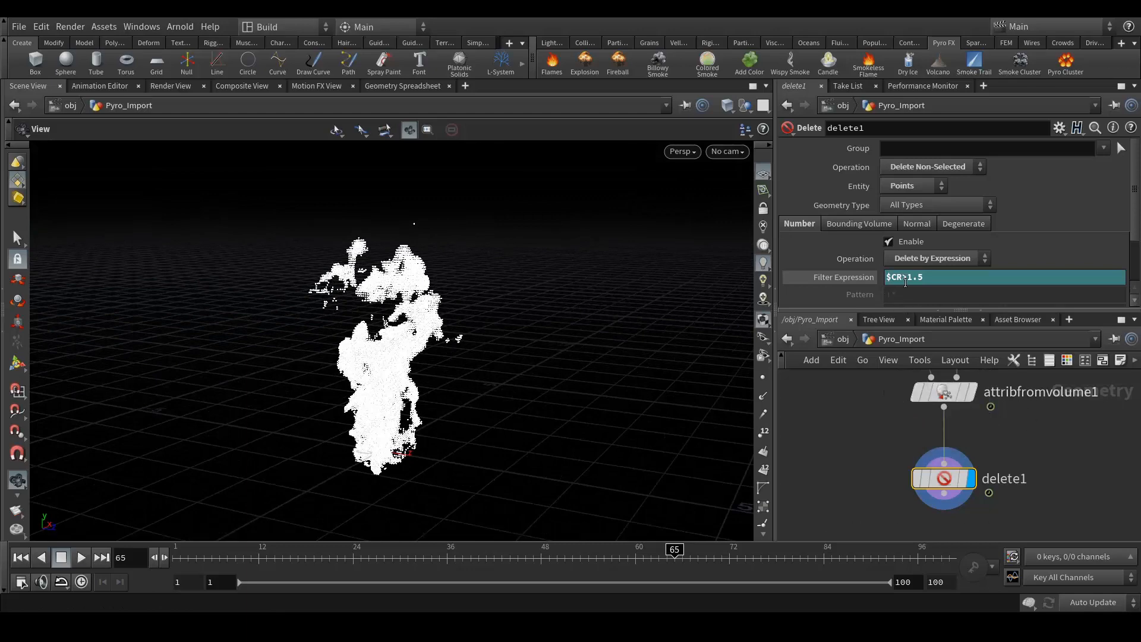
pyautogui.scroll(3, 425, 341)
pyautogui.moveTo(425, 339); pyautogui.dragTo(408, 297)
pyautogui.scroll(-2, 419, 308)
pyautogui.scroll(4, 408, 297)
pyautogui.scroll(-1, 419, 333)
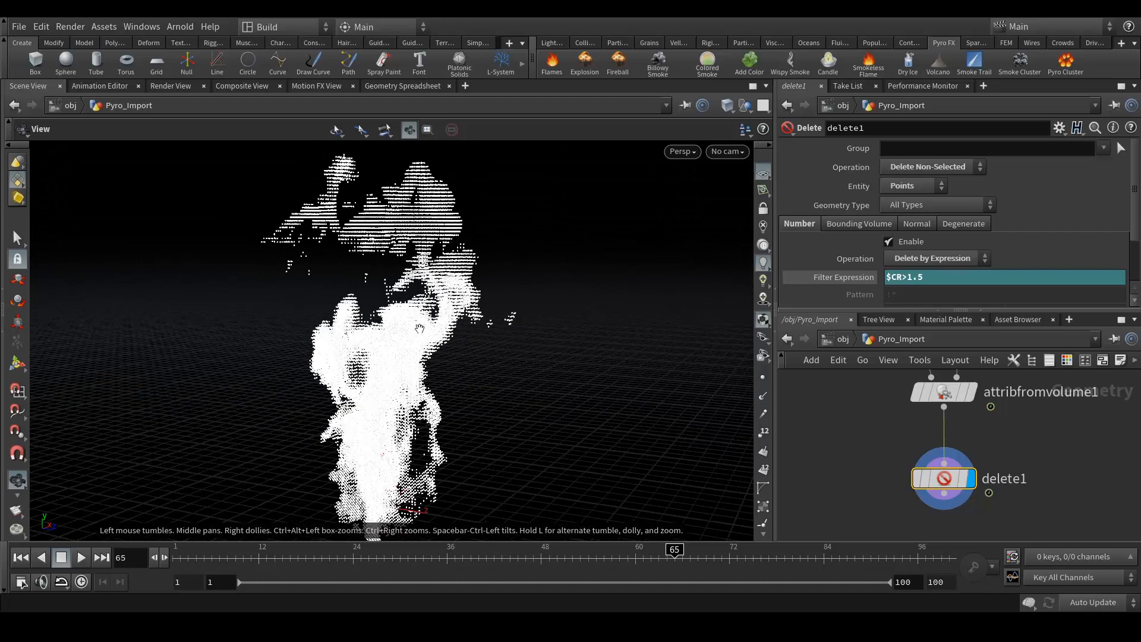
pyautogui.scroll(-4, 419, 328)
pyautogui.moveTo(411, 325)
pyautogui.mouseDown()
pyautogui.moveTo(588, 328)
pyautogui.moveTo(408, 323)
pyautogui.mouseUp()
pyautogui.moveTo(498, 285); pyautogui.dragTo(471, 331)
pyautogui.moveTo(851, 482); pyautogui.dragTo(857, 430, button='middle')
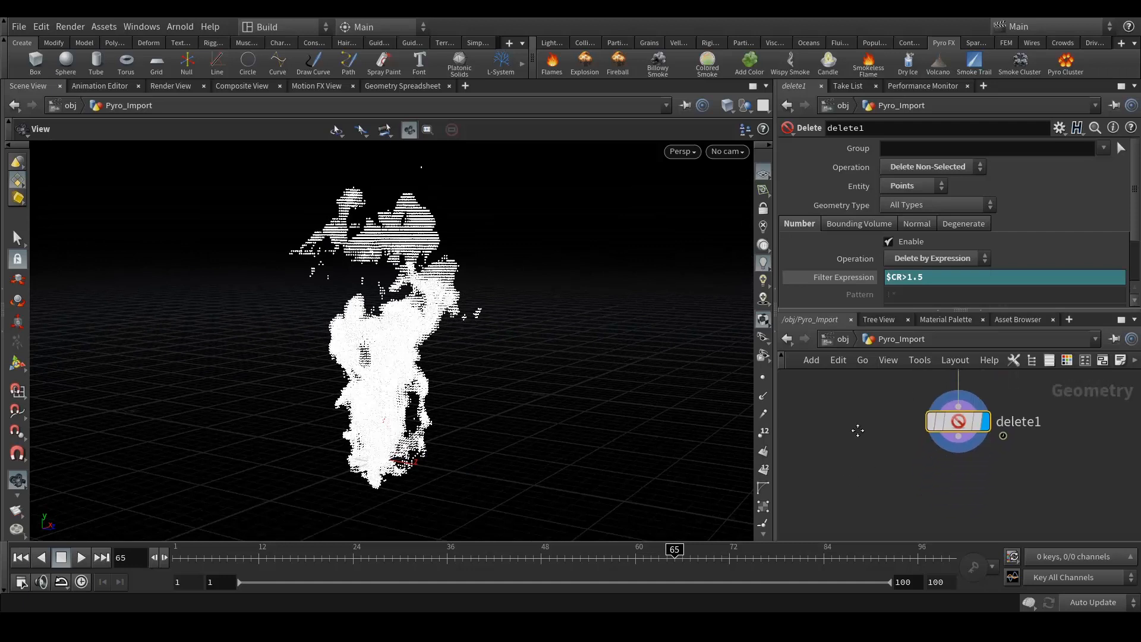
pyautogui.moveTo(872, 479); pyautogui.dragTo(871, 454, button='middle')
pyautogui.moveTo(855, 461); pyautogui.dragTo(855, 460)
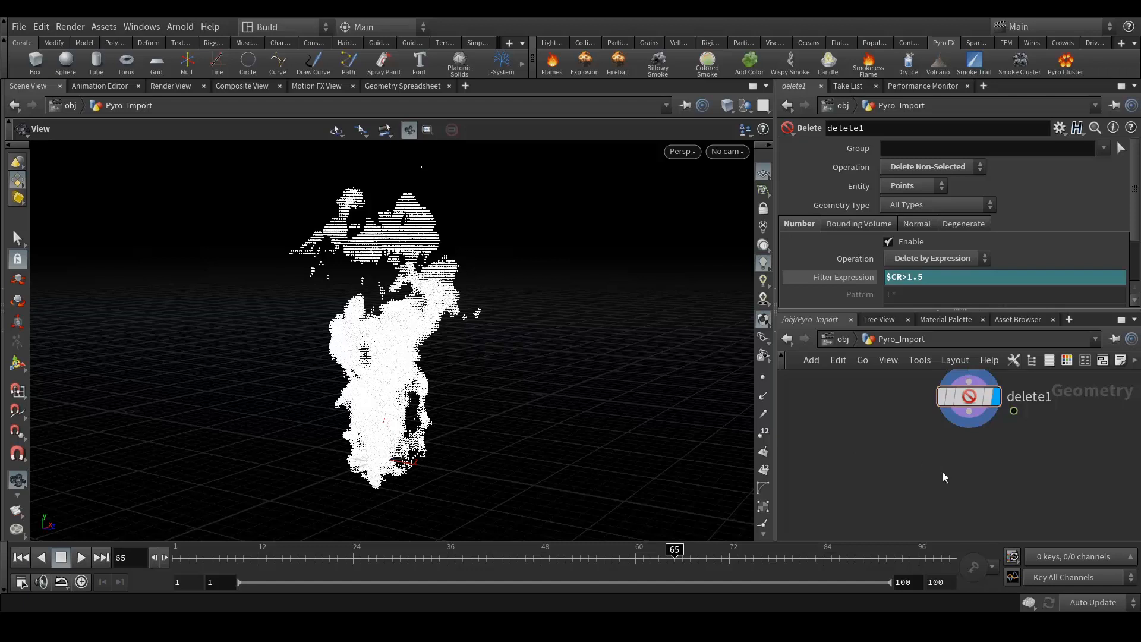
# - Add a second Attribute from Volume node, attribfromvolume2, beside delete1
pyautogui.press('Tab')
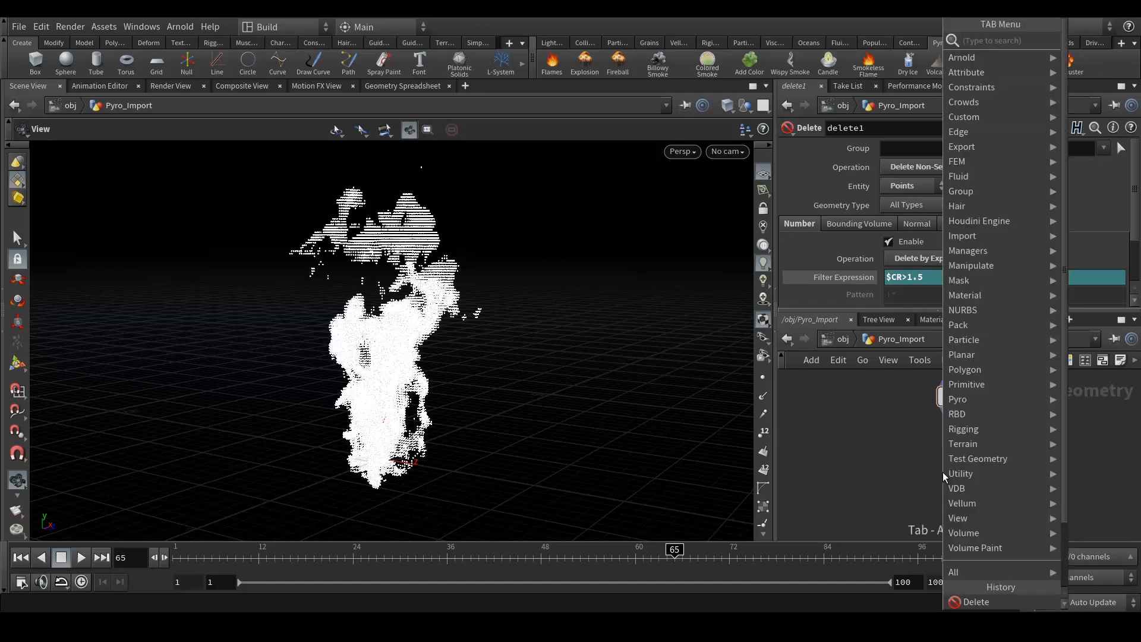
pyautogui.write('f')
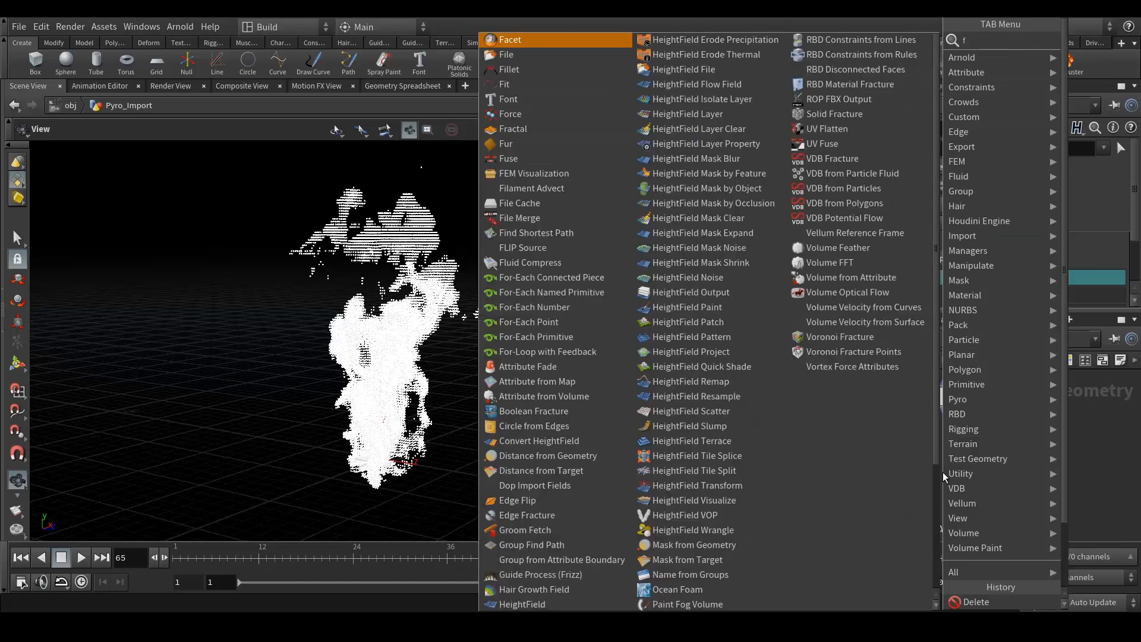
pyautogui.write('rom vol')
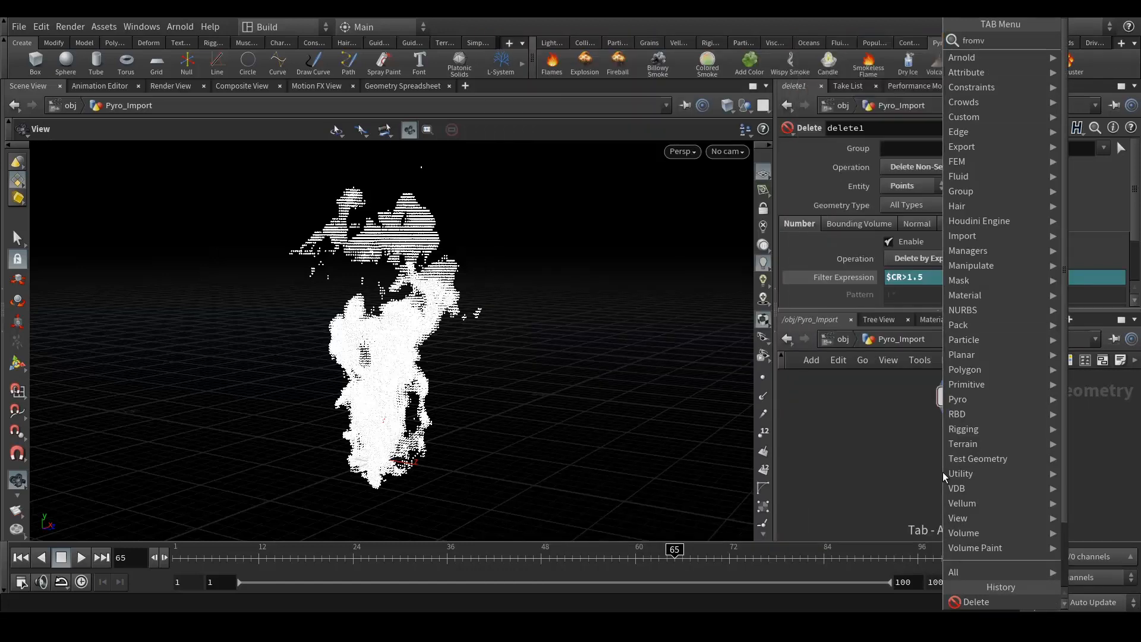
pyautogui.press('Return')
pyautogui.click(942, 472)
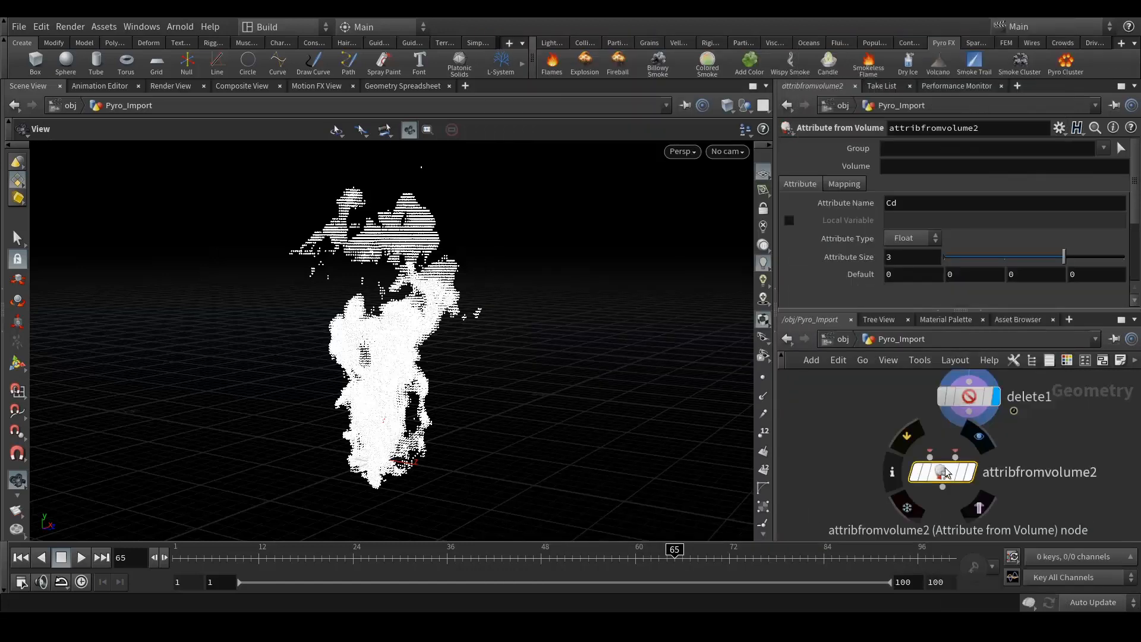
pyautogui.scroll(-5, 945, 469)
pyautogui.moveTo(938, 476); pyautogui.dragTo(963, 509)
pyautogui.moveTo(961, 487)
pyautogui.mouseDown(button='middle')
pyautogui.moveTo(984, 497)
pyautogui.moveTo(973, 499)
pyautogui.mouseUp(button='middle')
pyautogui.moveTo(952, 483); pyautogui.dragTo(984, 484)
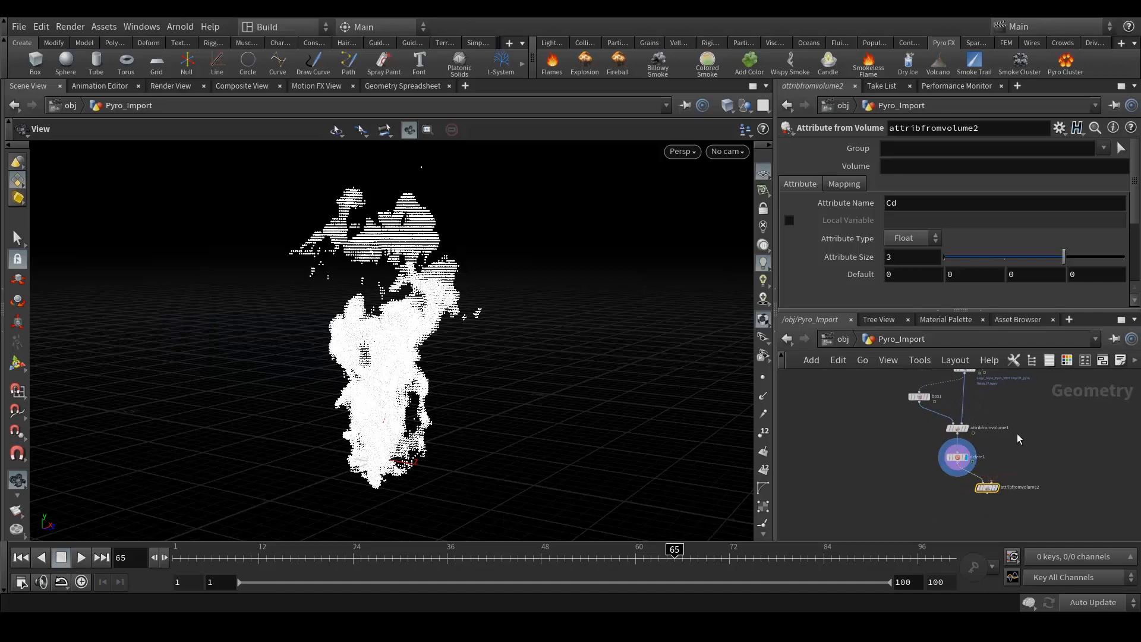
# - Wire dopio1 into attribfromvolume2's second input and begin editing its Volume name
pyautogui.moveTo(959, 401); pyautogui.dragTo(985, 510)
pyautogui.moveTo(1040, 487); pyautogui.dragTo(1026, 415, button='middle')
pyautogui.scroll(5, 974, 445)
pyautogui.moveTo(960, 446); pyautogui.dragTo(955, 497)
pyautogui.click(901, 166)
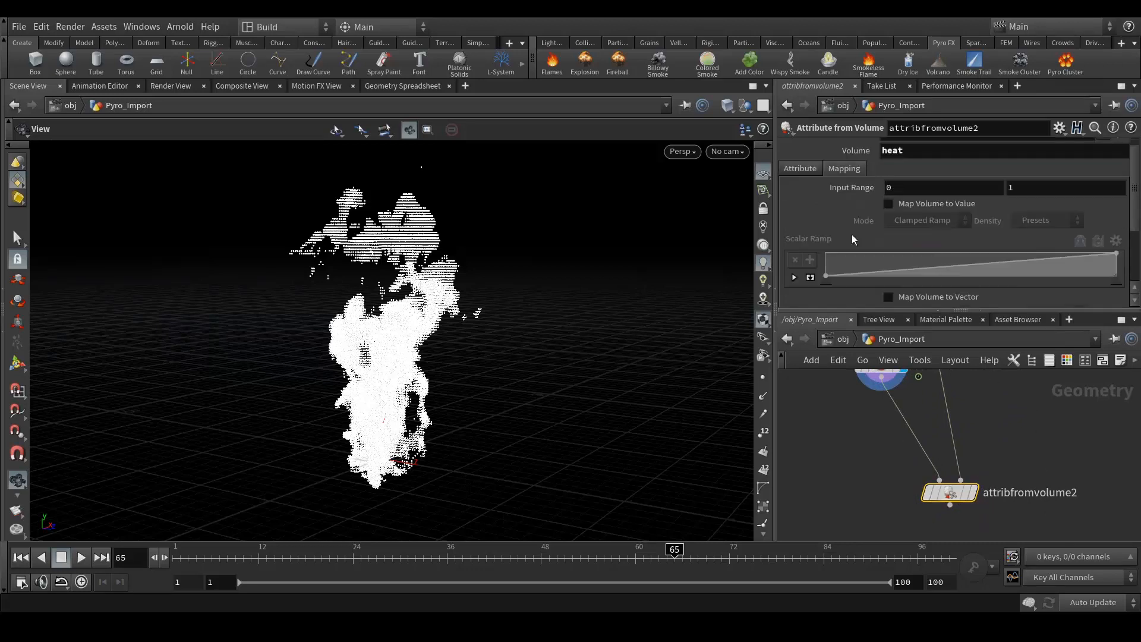
# - Show attribfromvolume2's result in the viewport and nudge the node slightly in the network
pyautogui.scroll(1, 851, 234)
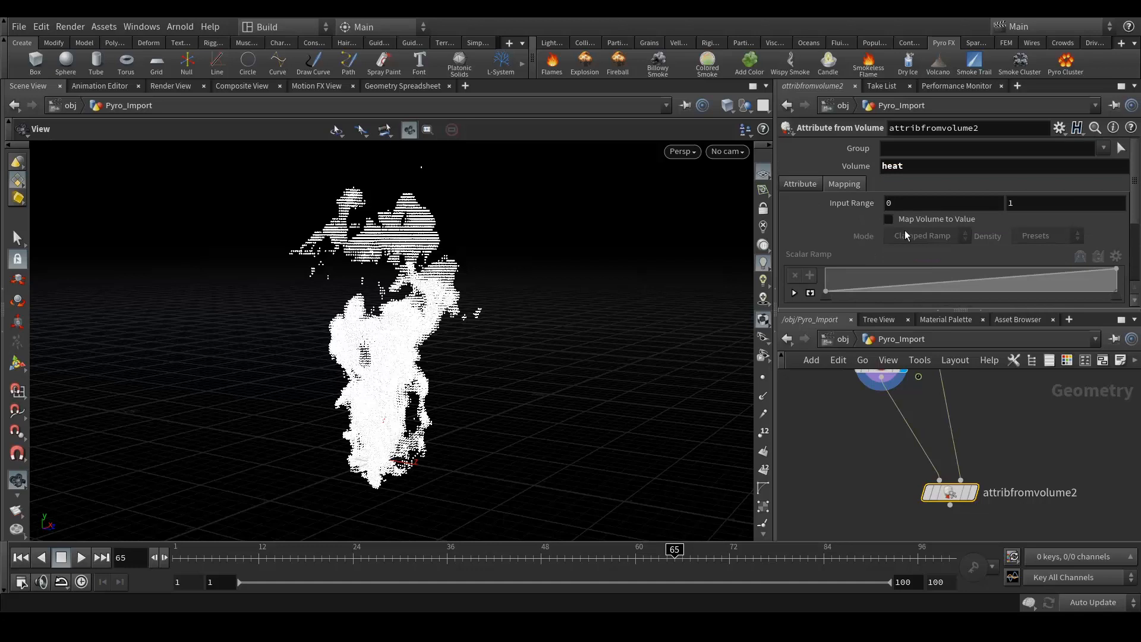
pyautogui.click(975, 492)
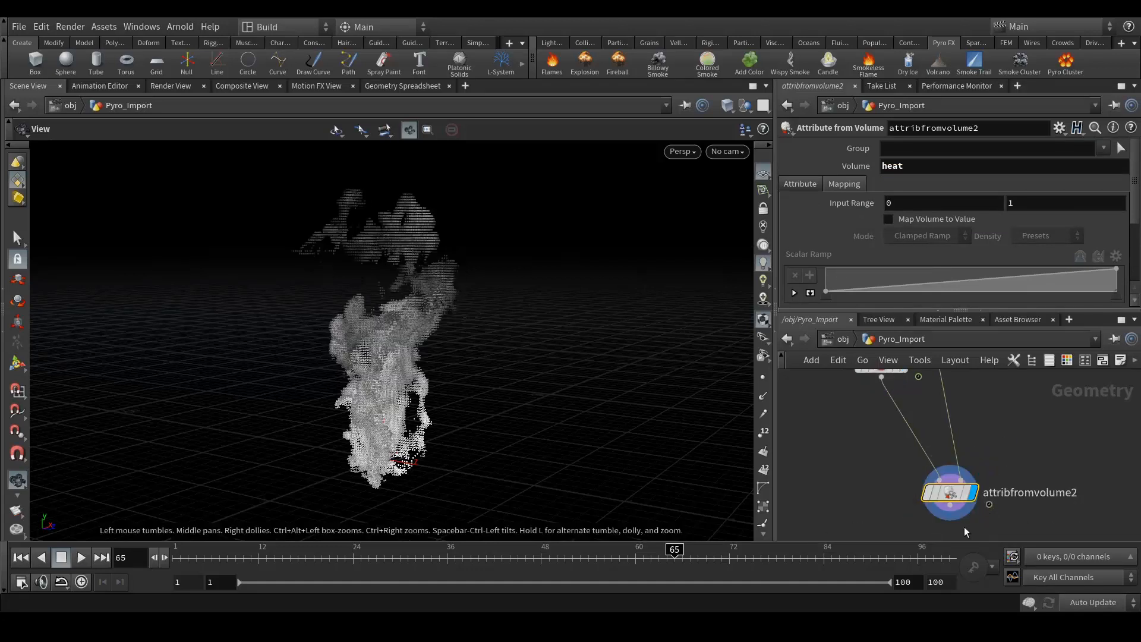
pyautogui.moveTo(954, 504); pyautogui.dragTo(938, 510)
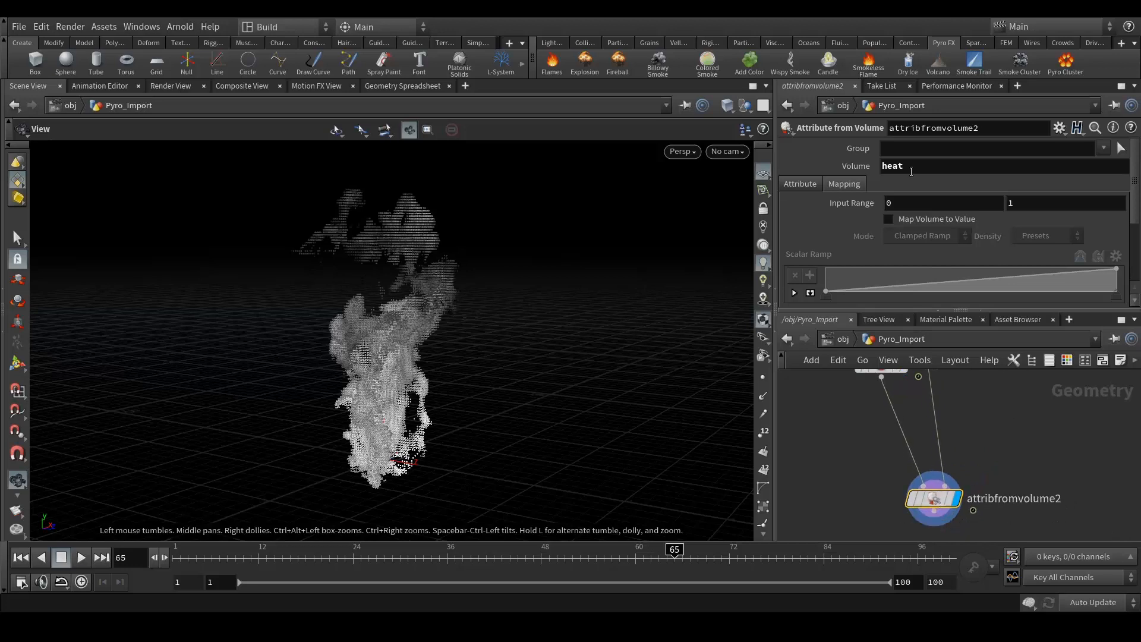
# - Set the Mapping tab's upper Input Range to 0.8, after first trying 1.5
pyautogui.scroll(-1, 950, 226)
pyautogui.doubleClick(1009, 187)
pyautogui.write('1.5')
pyautogui.press('Return')
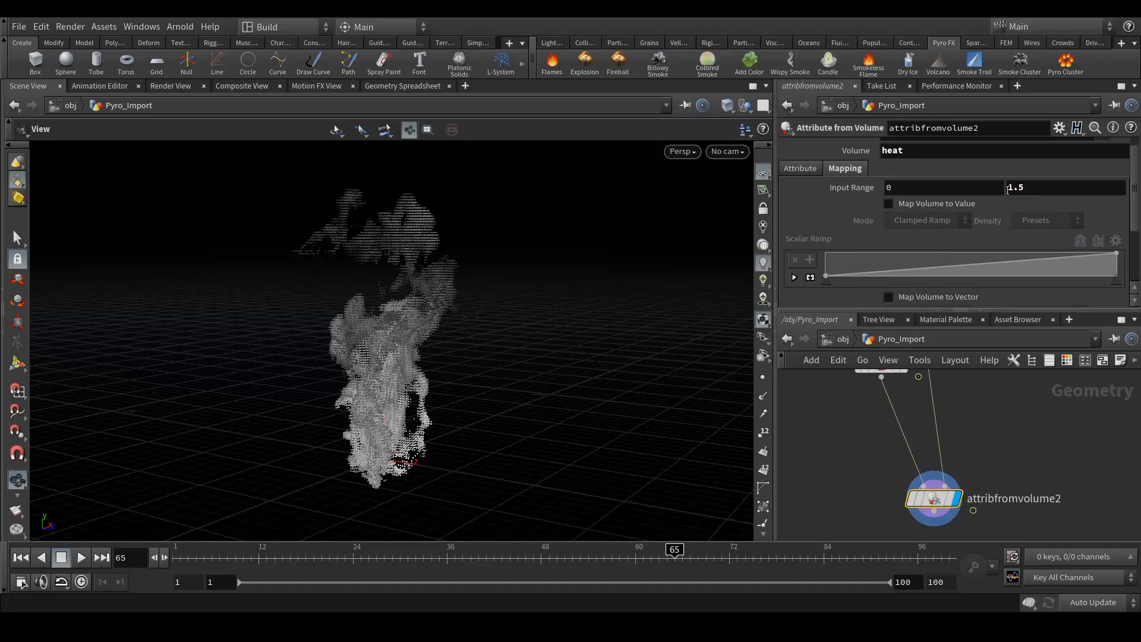
pyautogui.moveTo(1020, 187); pyautogui.dragTo(1138, 217, button='middle')
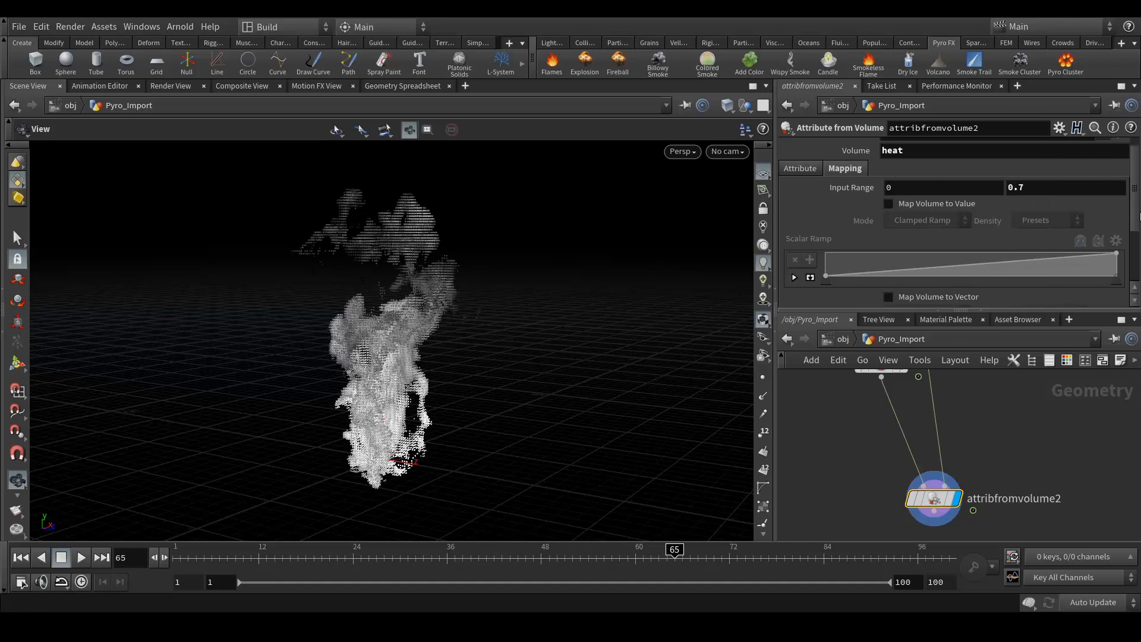
pyautogui.doubleClick(1018, 188)
pyautogui.press('Return')
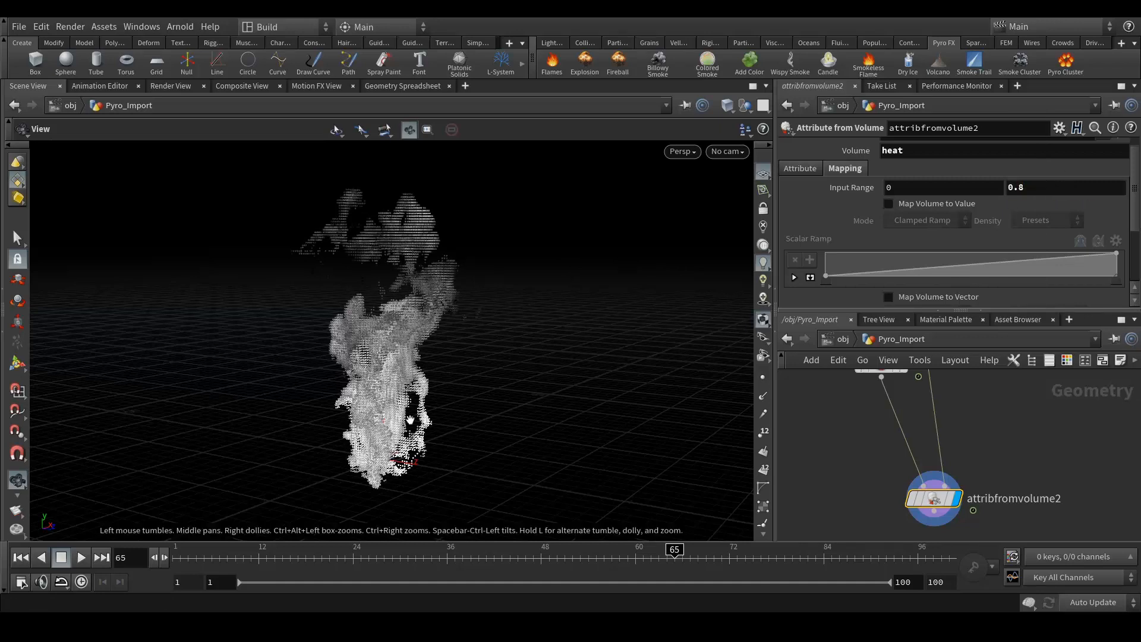
pyautogui.scroll(-3, 893, 236)
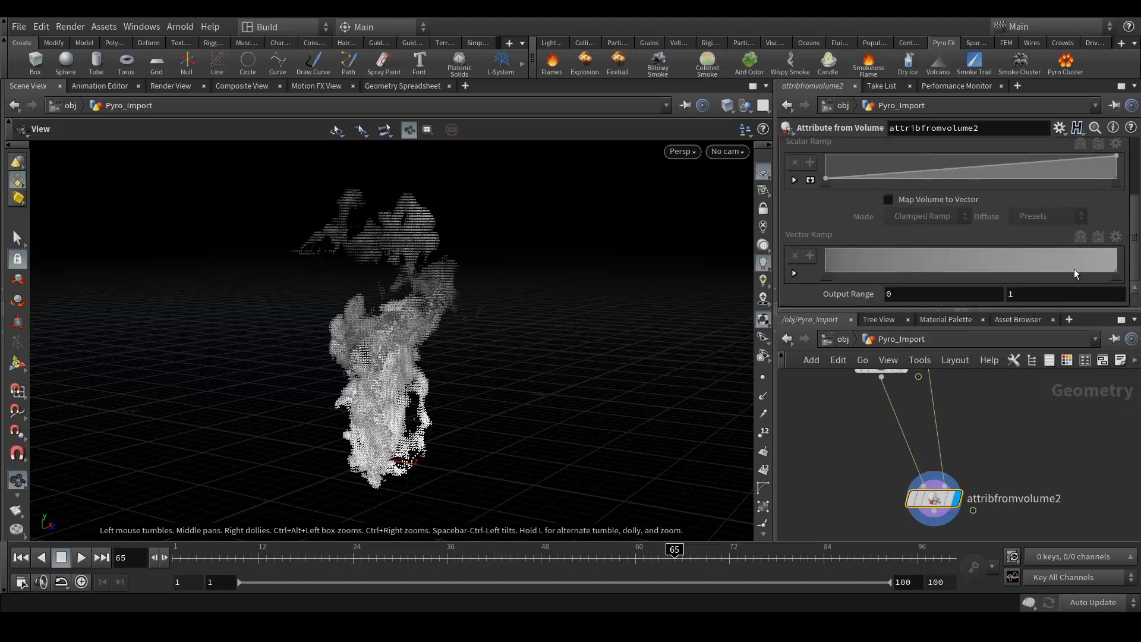
# - Enable Map Volume to Vector and expand the Scalar Ramp for editing
pyautogui.click(927, 200)
pyautogui.scroll(4, 897, 238)
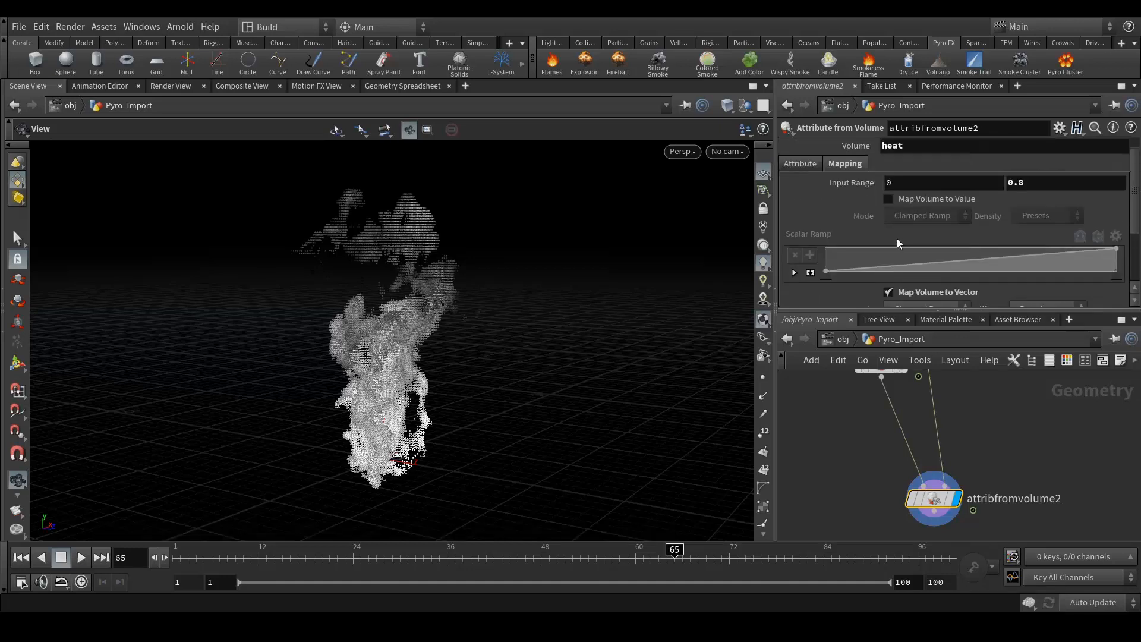
pyautogui.scroll(-3, 895, 237)
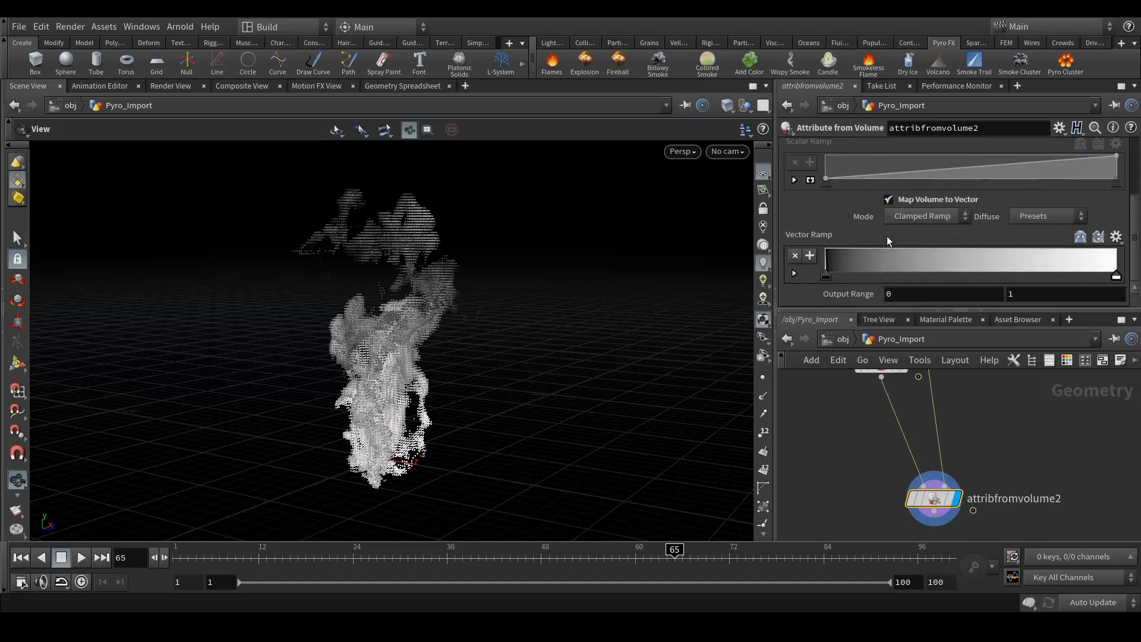
pyautogui.scroll(3, 940, 236)
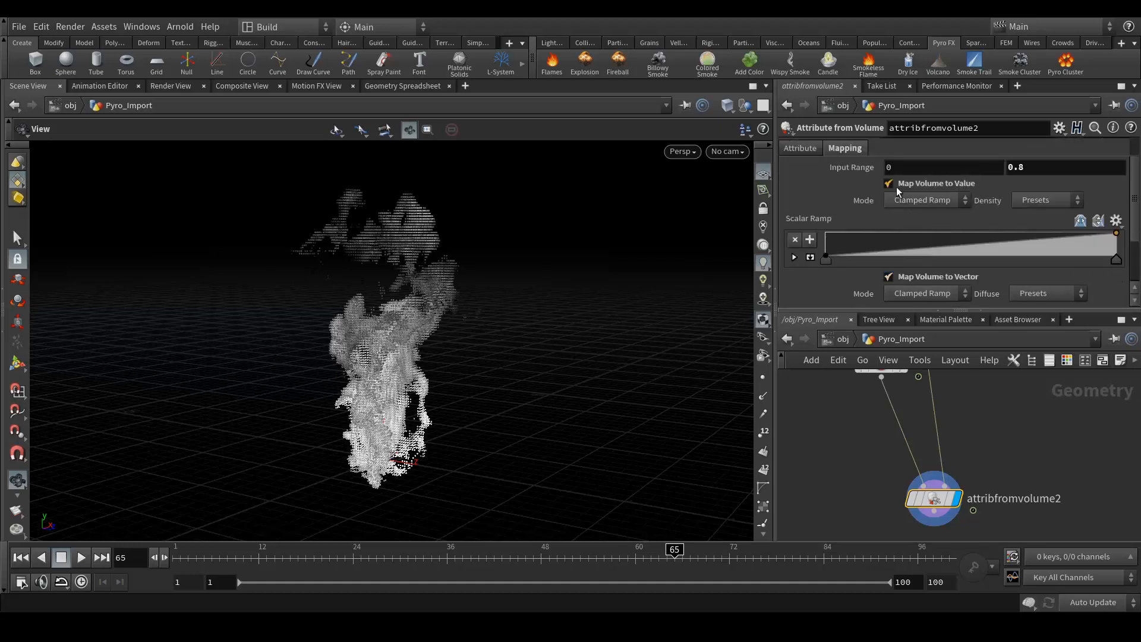
pyautogui.scroll(-2, 843, 196)
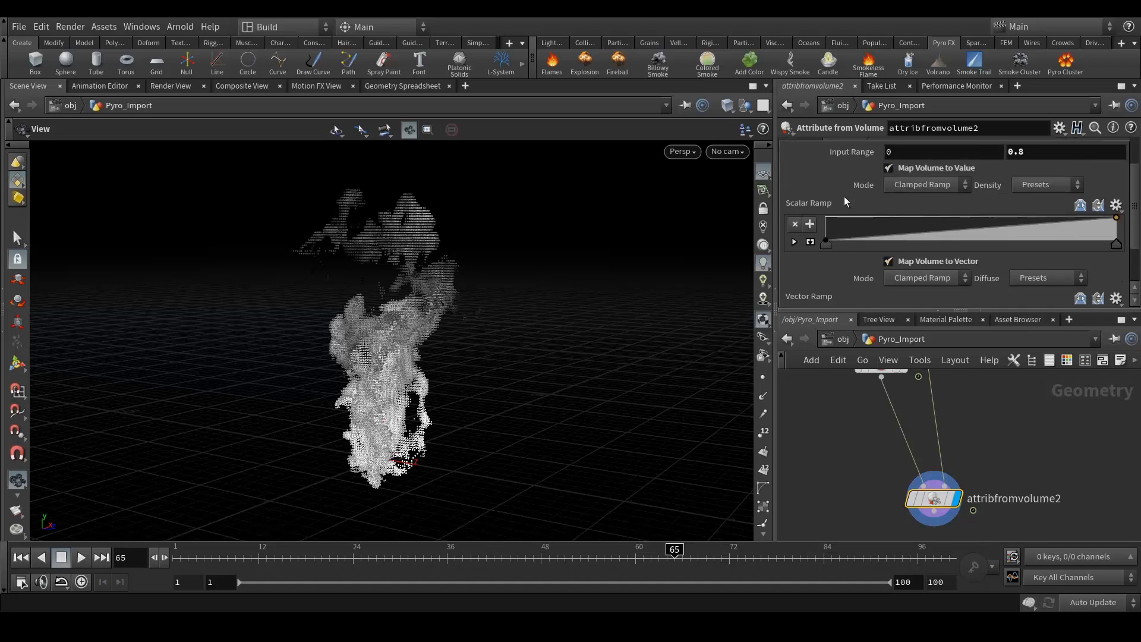
pyautogui.scroll(3, 847, 199)
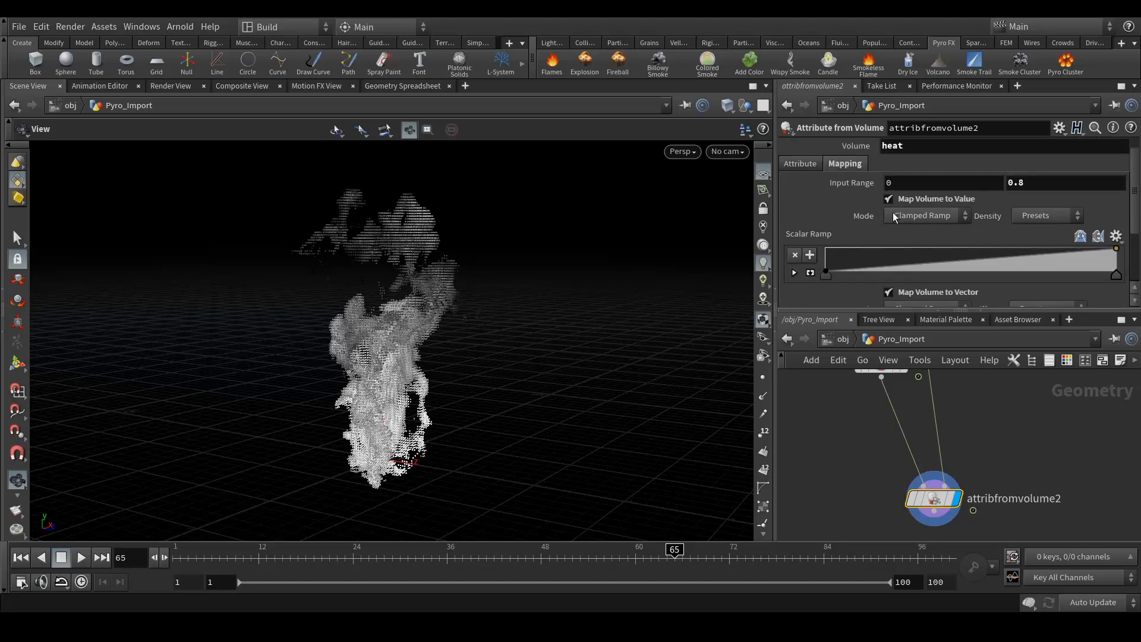
pyautogui.scroll(-2, 879, 218)
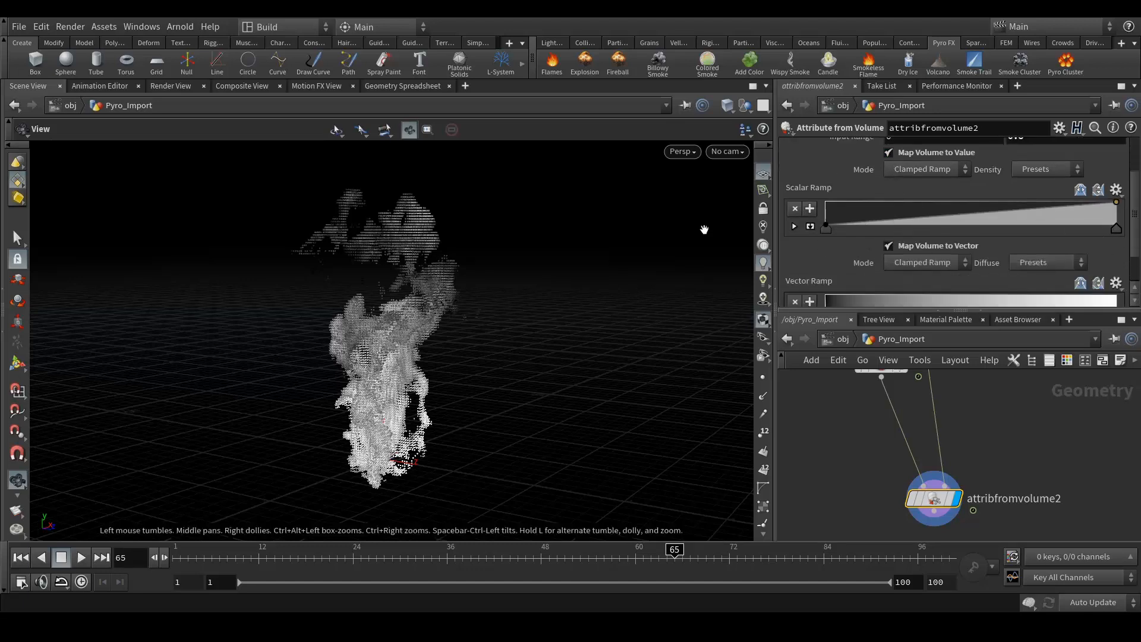
pyautogui.click(794, 226)
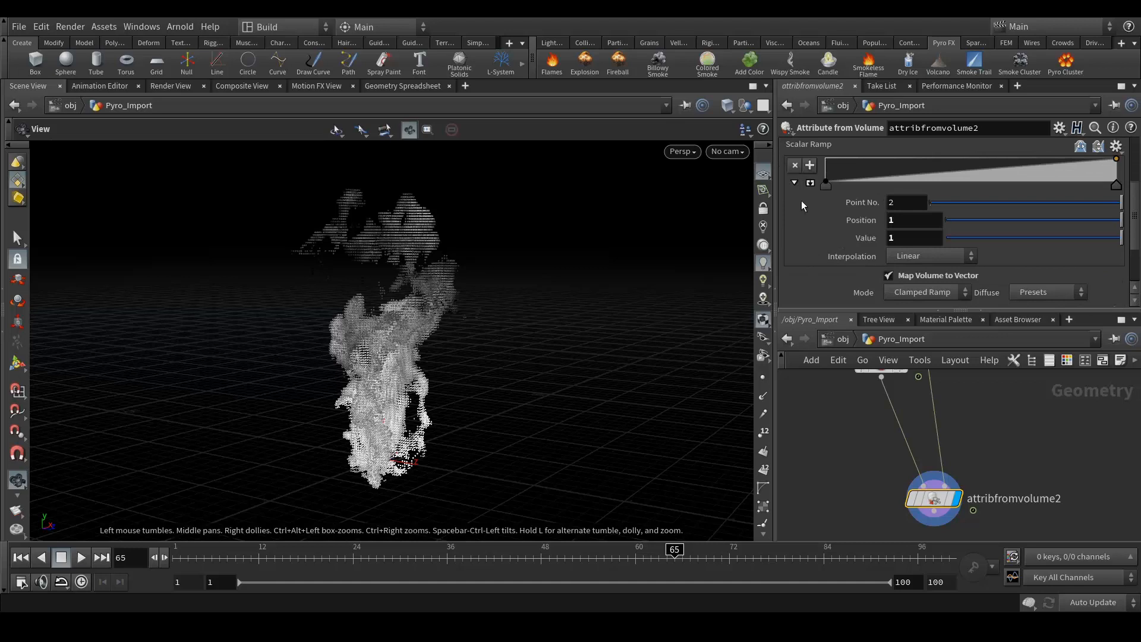
pyautogui.scroll(2, 951, 237)
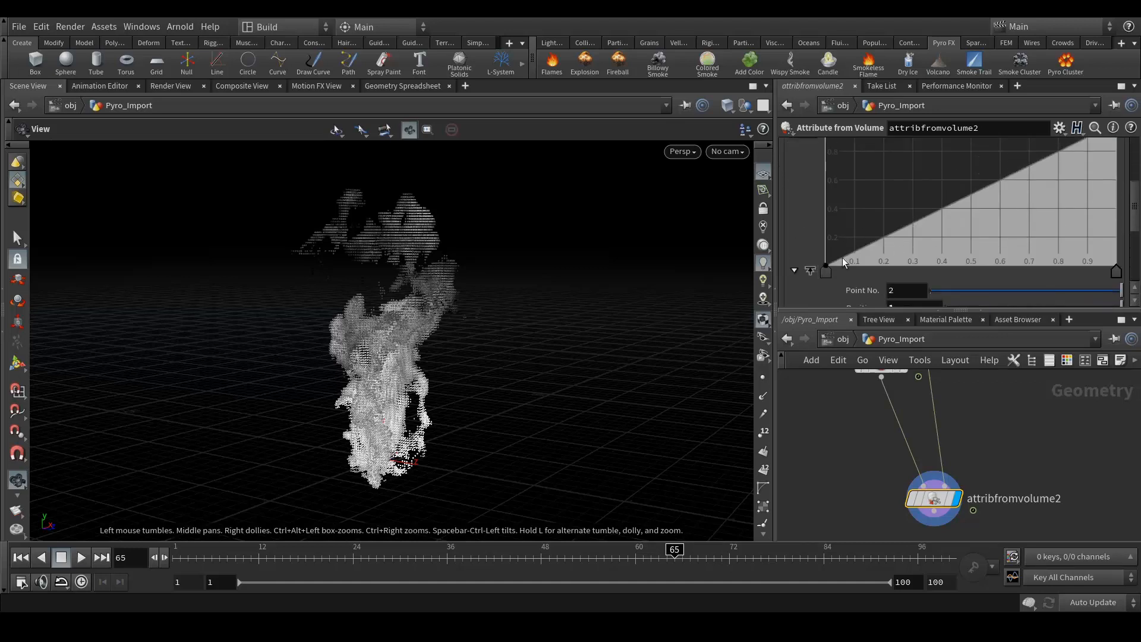
pyautogui.scroll(2, 843, 258)
pyautogui.scroll(-1, 839, 289)
# - Move the scalar ramp's first key to about 0.2 and fine-tune a new middle point
pyautogui.moveTo(826, 279); pyautogui.dragTo(893, 297)
pyautogui.moveTo(881, 294); pyautogui.dragTo(875, 295)
pyautogui.scroll(1, 915, 261)
pyautogui.moveTo(943, 235); pyautogui.dragTo(954, 265)
pyautogui.moveTo(926, 269); pyautogui.dragTo(905, 224, button='middle')
pyautogui.moveTo(980, 233)
pyautogui.mouseDown(button='middle')
pyautogui.moveTo(965, 209)
pyautogui.moveTo(982, 225)
pyautogui.mouseUp(button='middle')
pyautogui.scroll(-1, 910, 202)
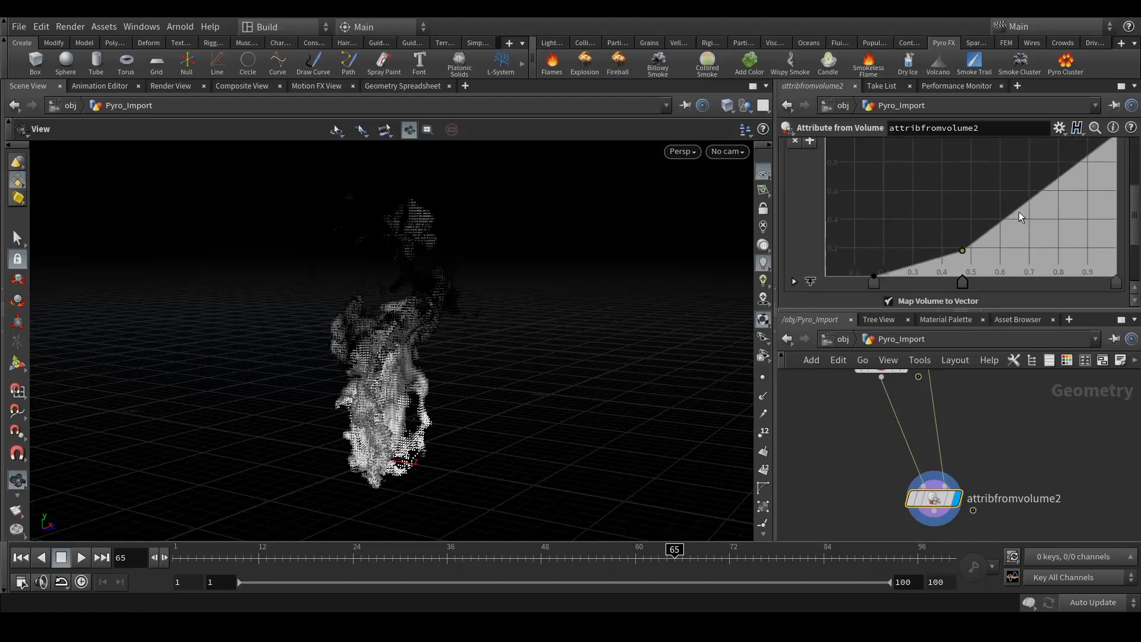
# - Add ramp points near 0.7, 0.9 and 0.63 for an upward curve, lowest point at 0.24
pyautogui.moveTo(1018, 211); pyautogui.dragTo(1029, 223)
pyautogui.moveTo(1067, 183); pyautogui.dragTo(1085, 186)
pyautogui.moveTo(962, 250); pyautogui.dragTo(972, 252)
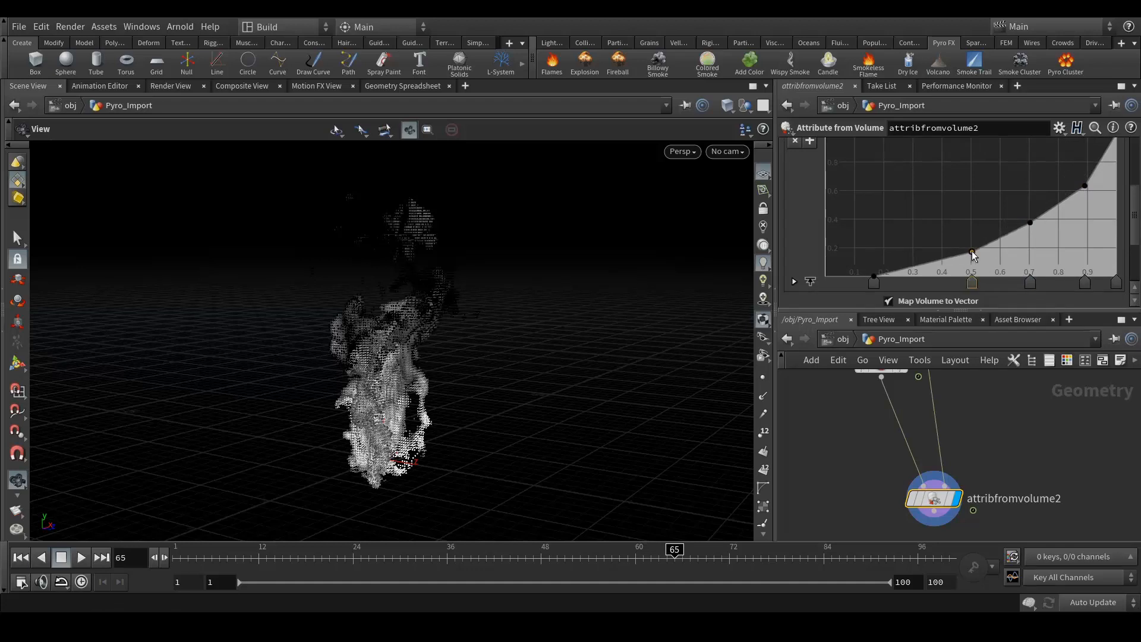
pyautogui.moveTo(1027, 220); pyautogui.dragTo(1087, 169)
pyautogui.moveTo(1038, 218); pyautogui.dragTo(1055, 201)
pyautogui.moveTo(1002, 234); pyautogui.dragTo(964, 257)
pyautogui.hotkey('ctrl', 'z')
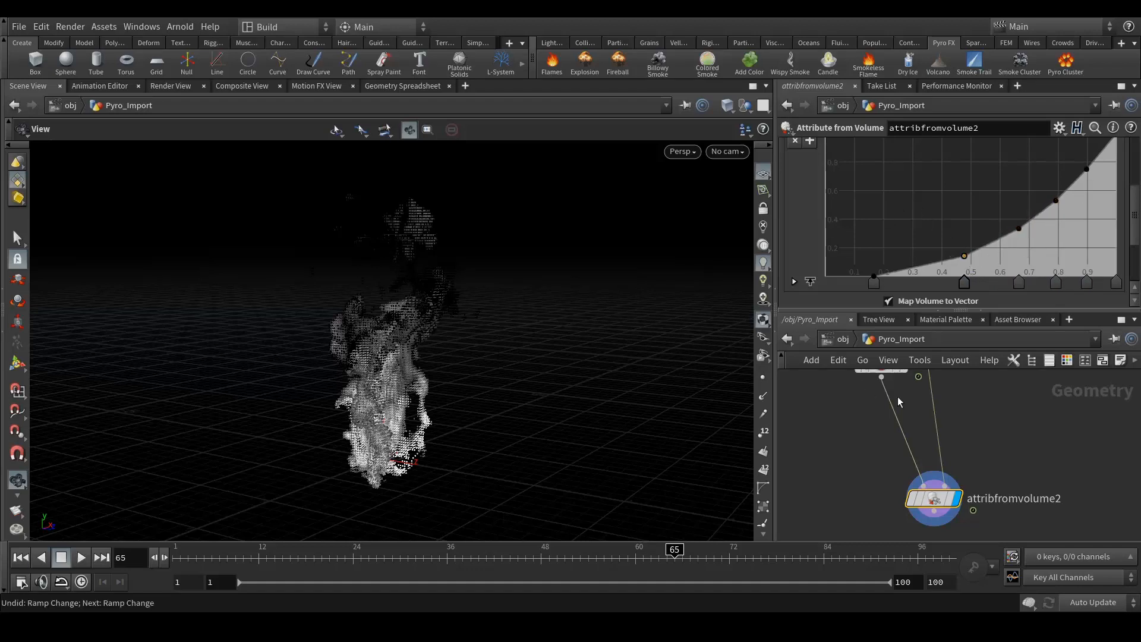
pyautogui.moveTo(875, 276); pyautogui.dragTo(896, 282)
pyautogui.scroll(-4, 841, 252)
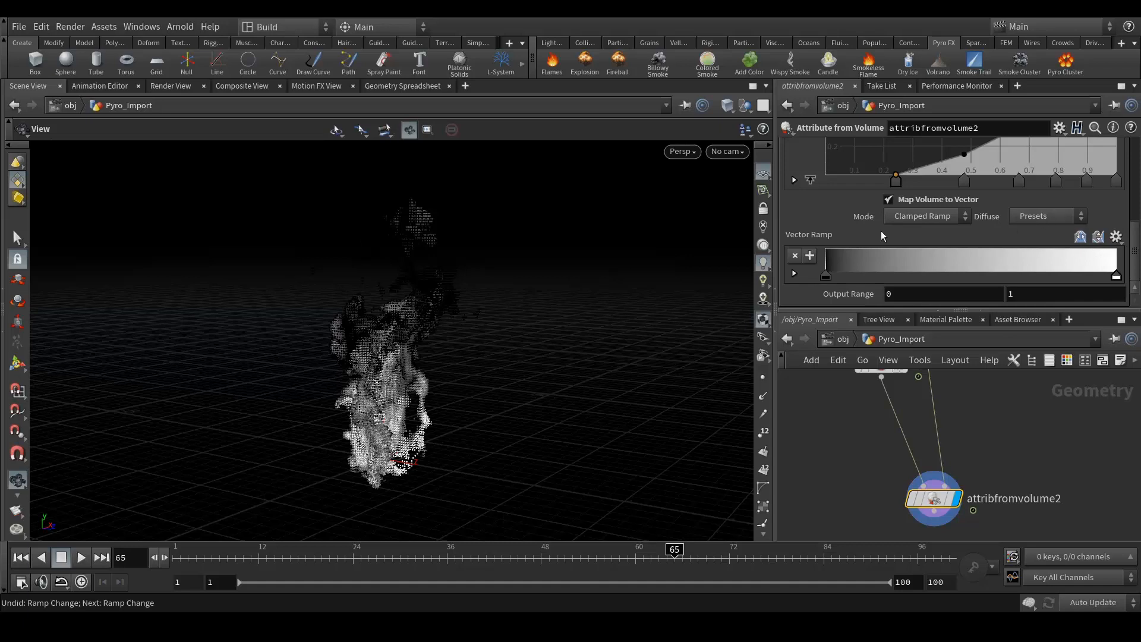
# - Undo a trial red first key and apply the Black Body preset to the vector ramp
pyautogui.doubleClick(826, 277)
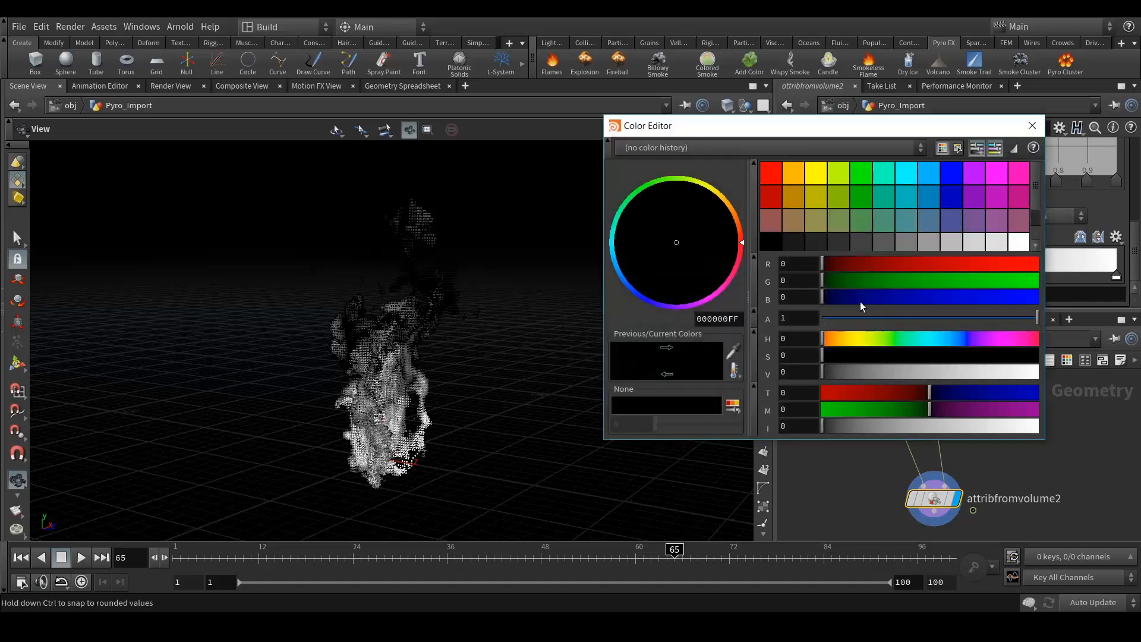
pyautogui.click(779, 171)
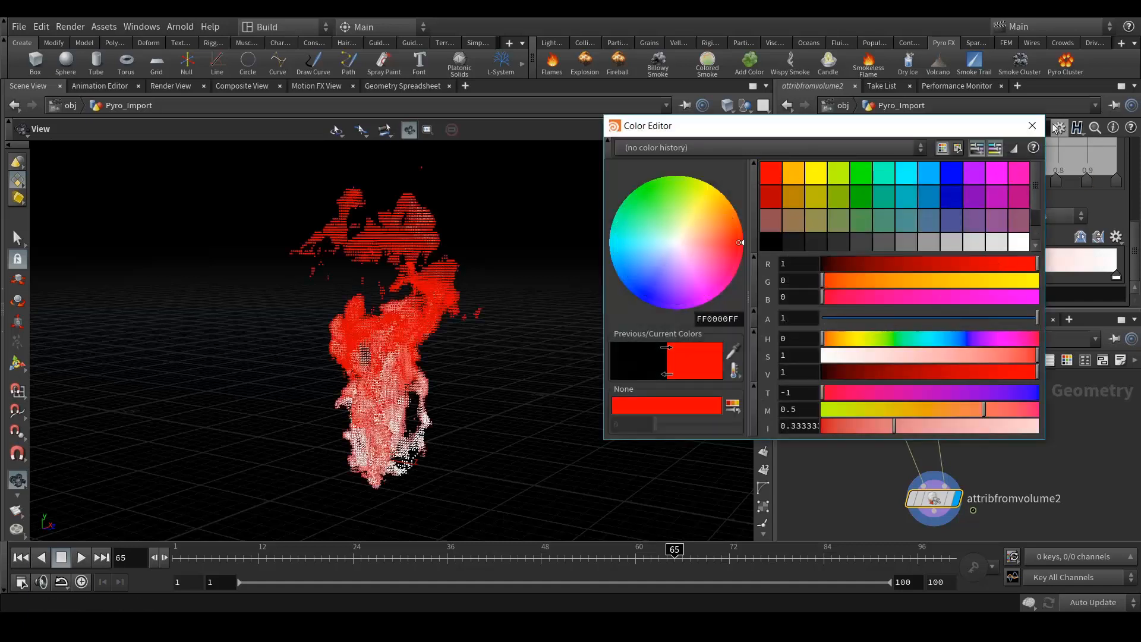
pyautogui.click(1033, 126)
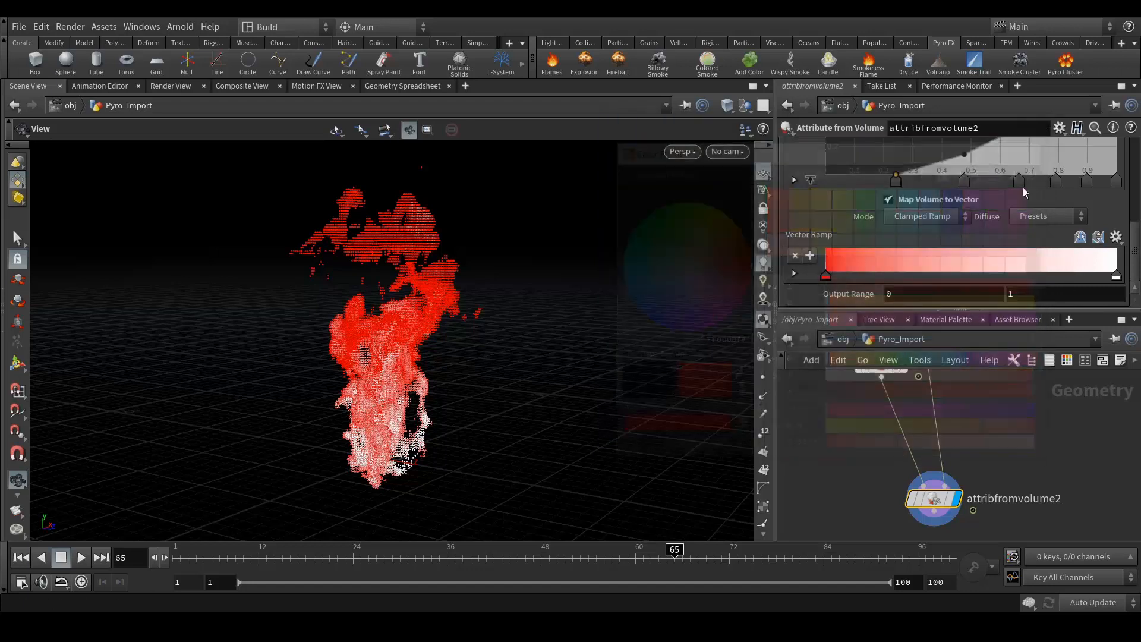
pyautogui.hotkey('ctrl', 'z')
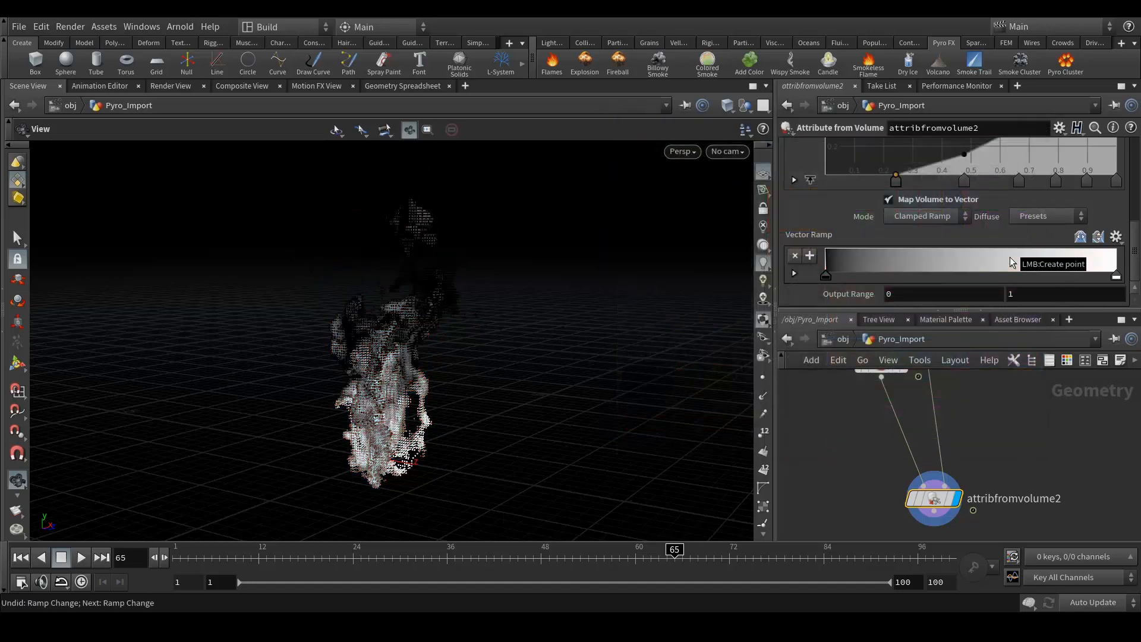
pyautogui.click(1034, 217)
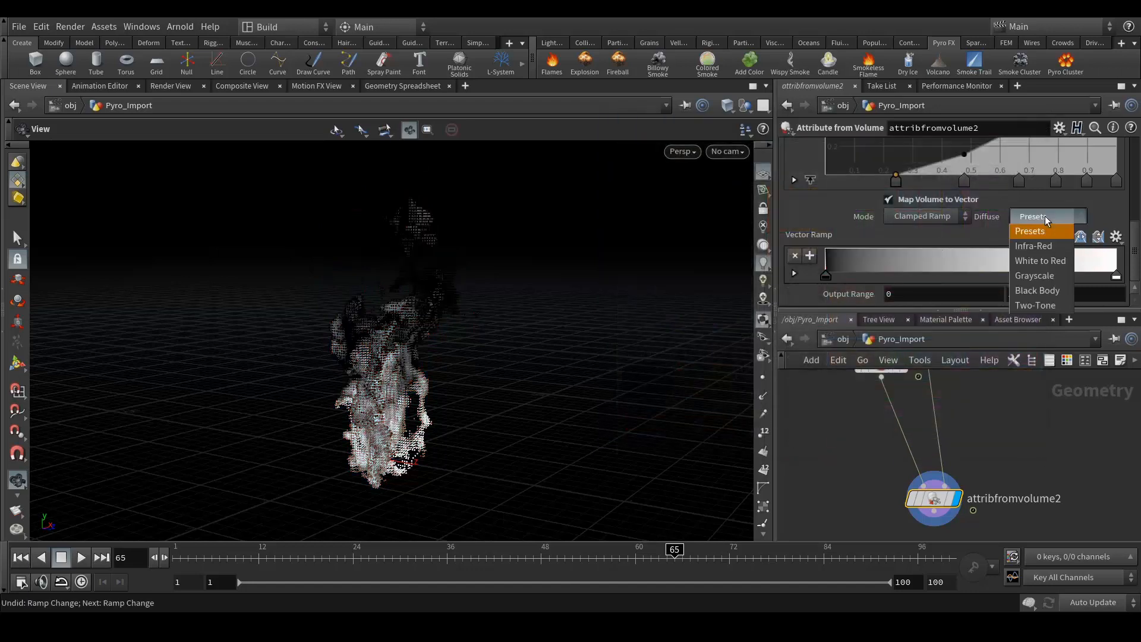
pyautogui.click(1034, 290)
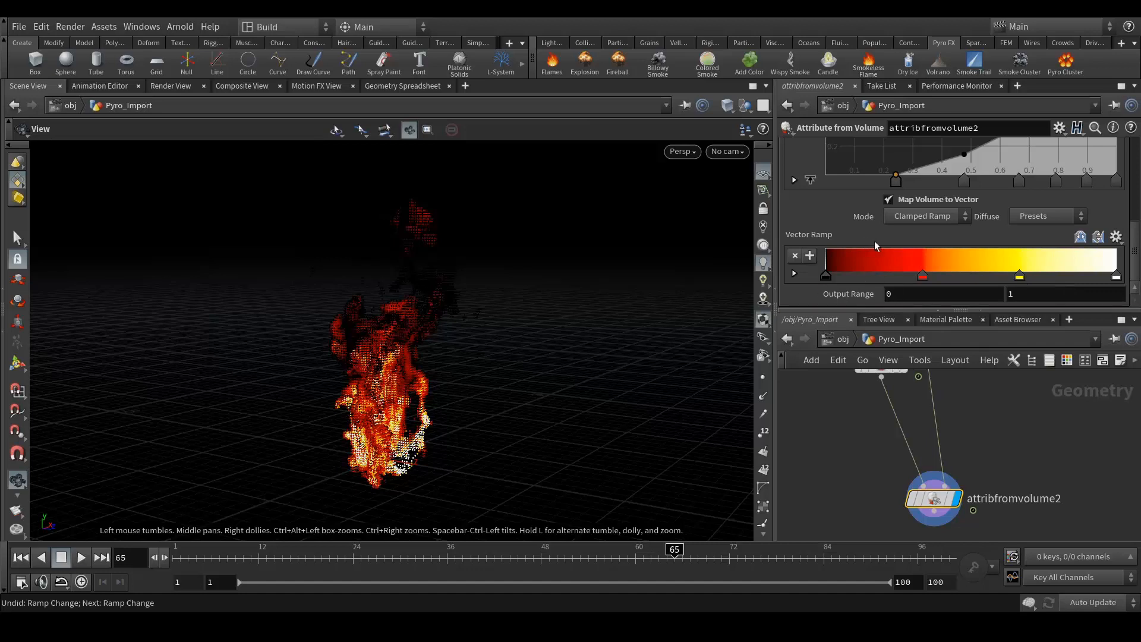
# - Set the ramp's first key to near-black 010101 and reposition the red key
pyautogui.moveTo(832, 277); pyautogui.dragTo(830, 279)
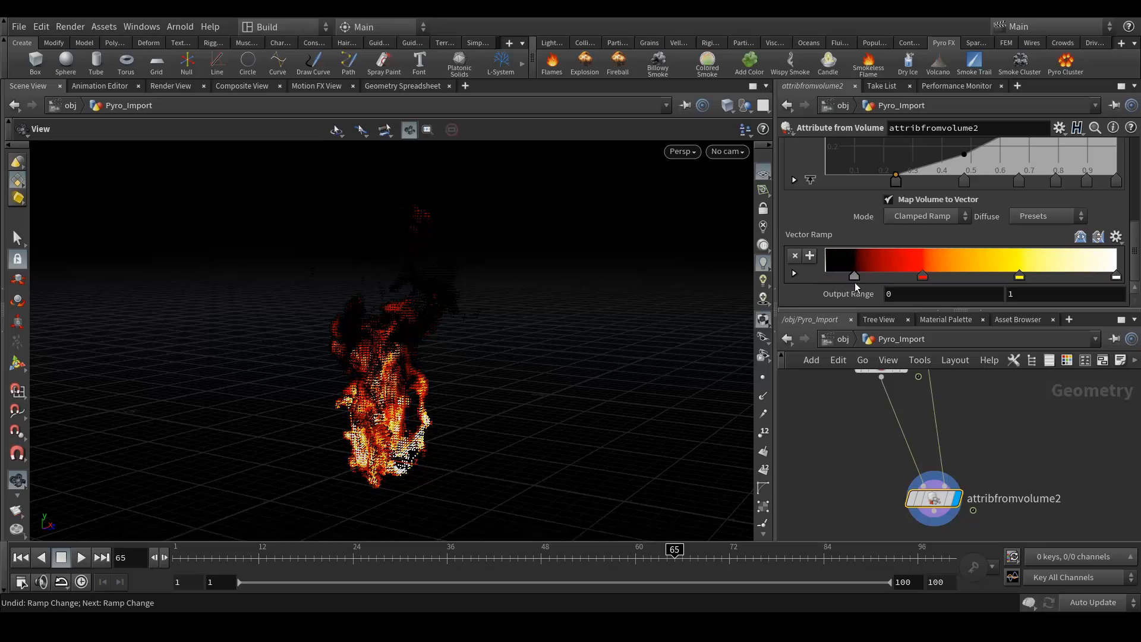
pyautogui.doubleClick(854, 277)
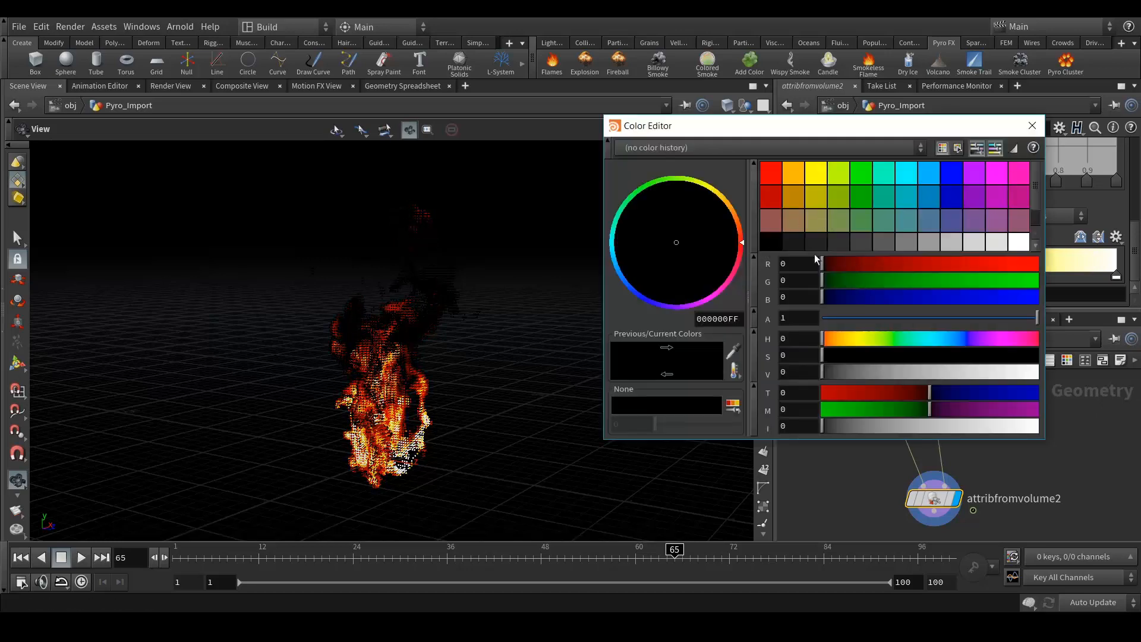
pyautogui.click(793, 242)
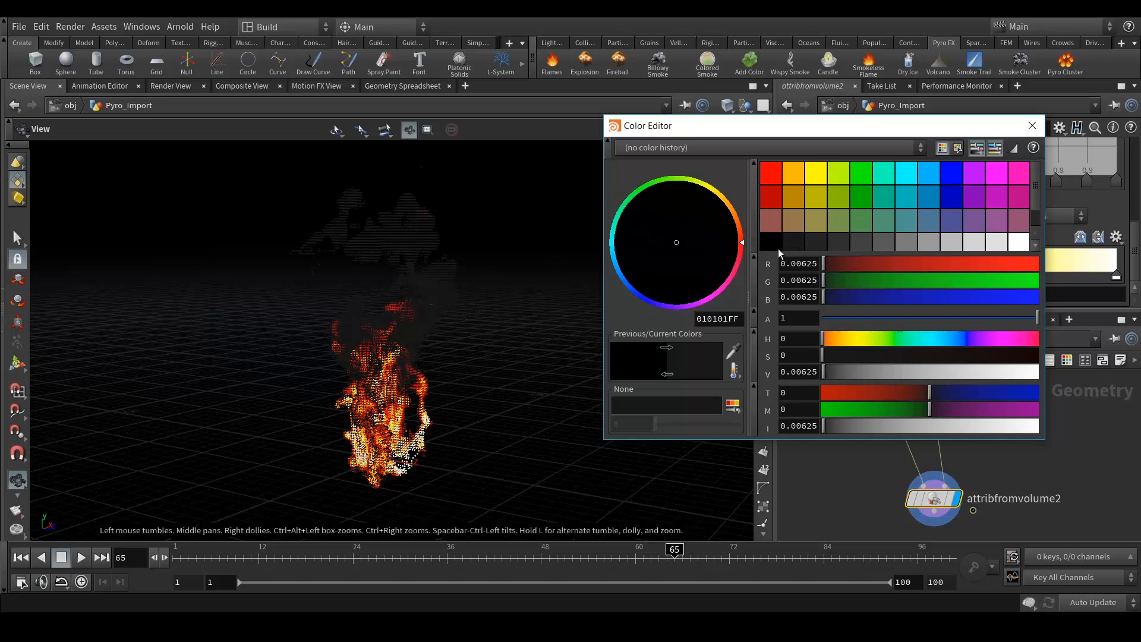
pyautogui.click(1032, 126)
pyautogui.moveTo(920, 277); pyautogui.dragTo(877, 277)
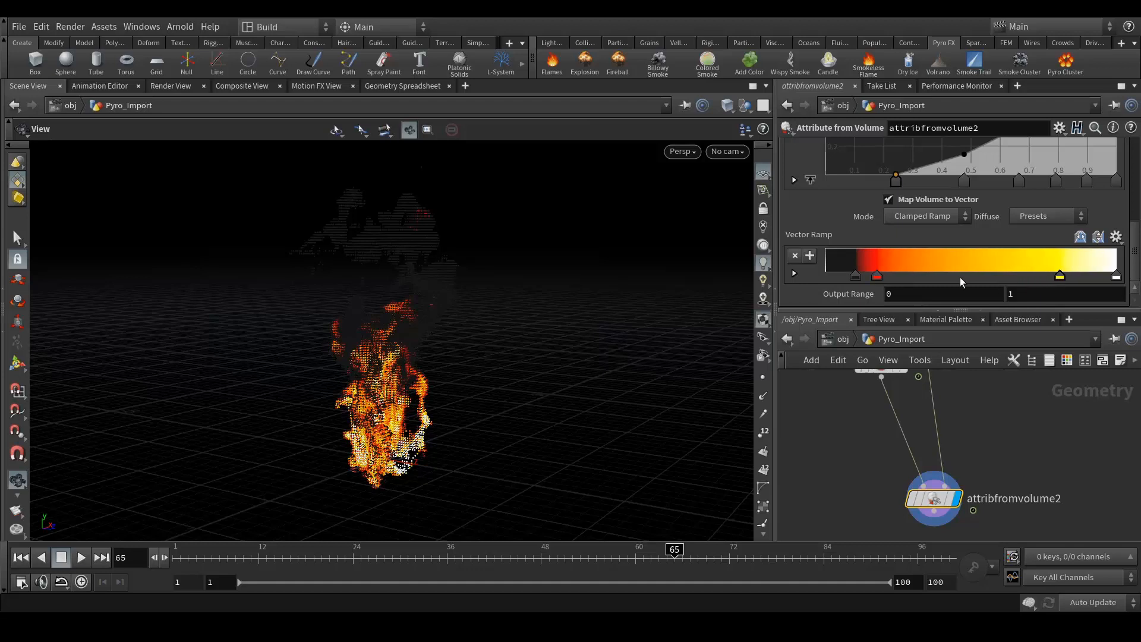
pyautogui.moveTo(877, 276); pyautogui.dragTo(913, 277)
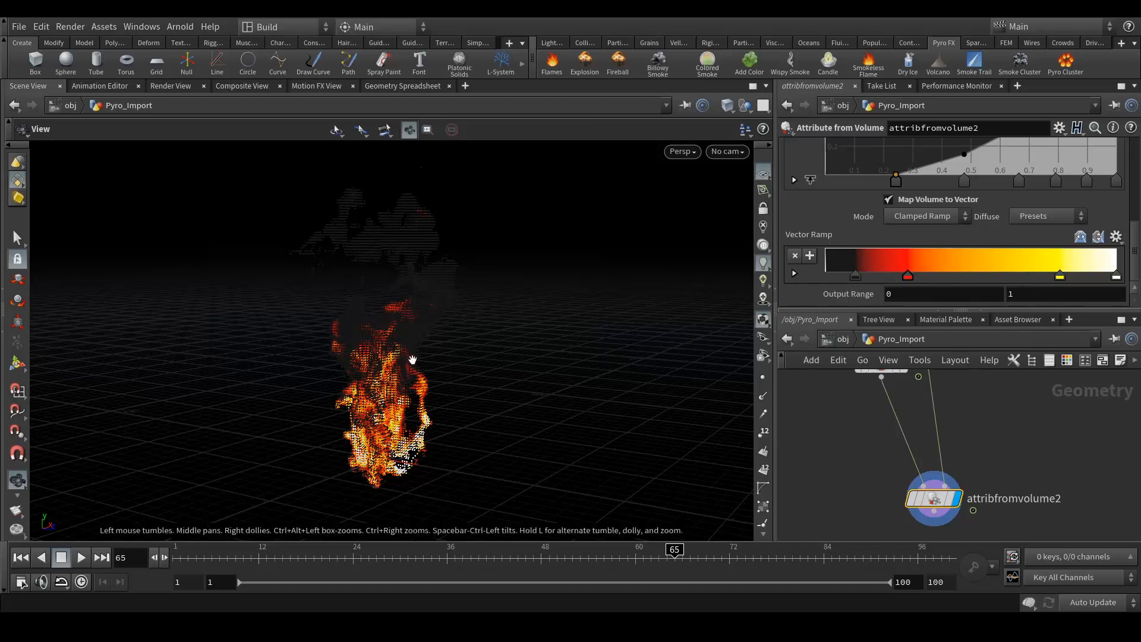
# - Preview the recoloured fire at frames 49 and 33, then return to frame 65
pyautogui.moveTo(562, 561); pyautogui.dragTo(550, 550)
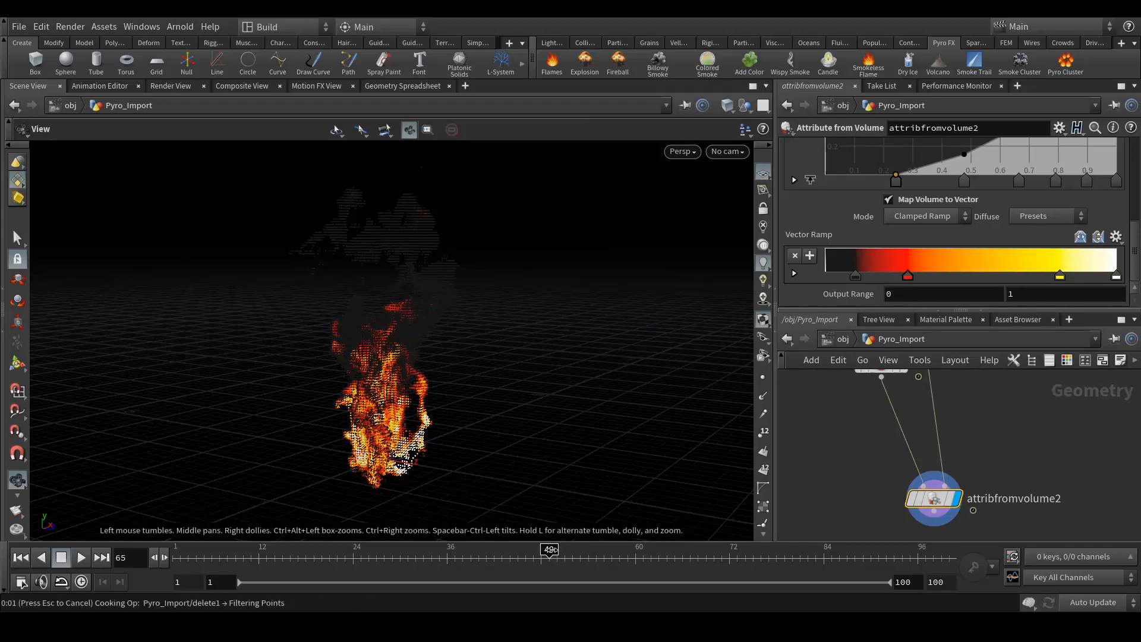
pyautogui.click(423, 554)
pyautogui.click(675, 554)
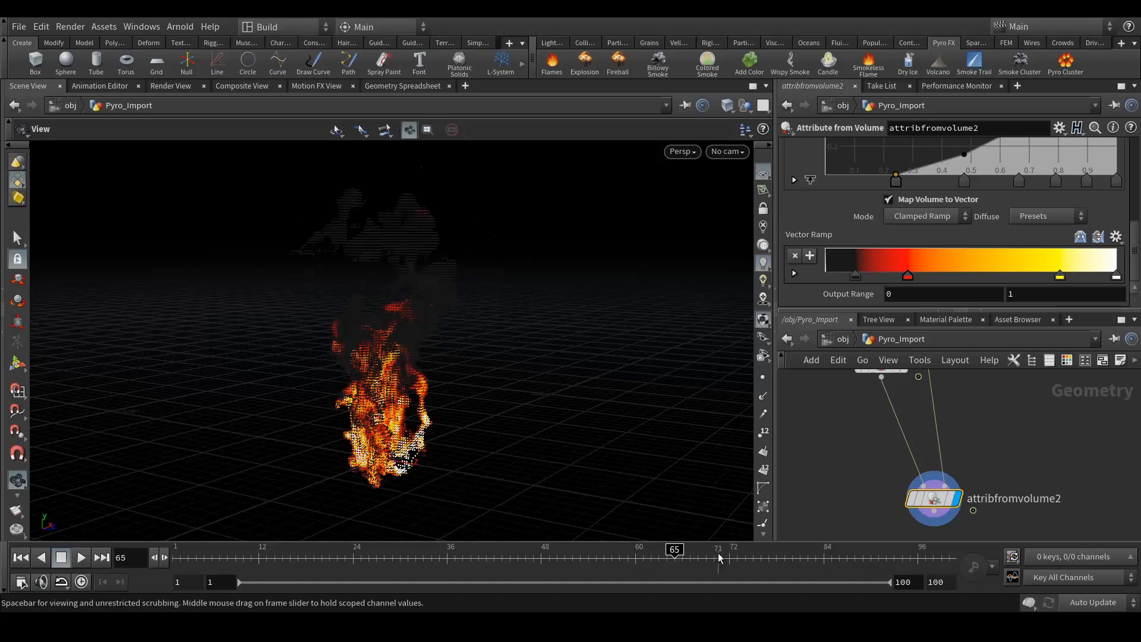
pyautogui.scroll(8, 960, 227)
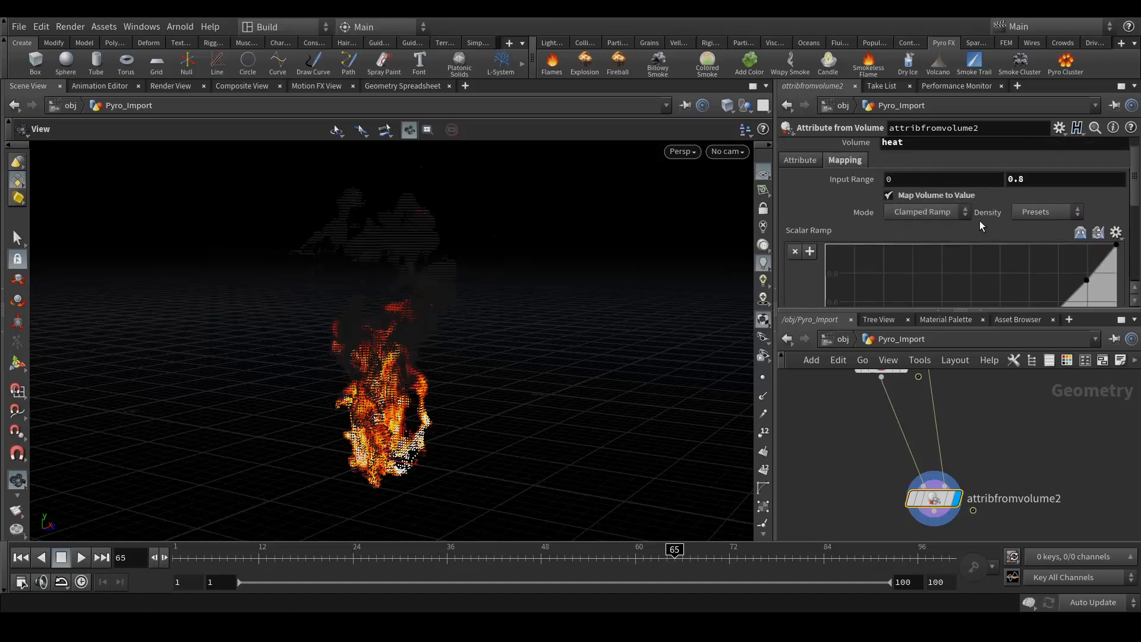
# - Set the upper heat Input Range to 0.65, after first trying 0.5
pyautogui.click(1047, 202)
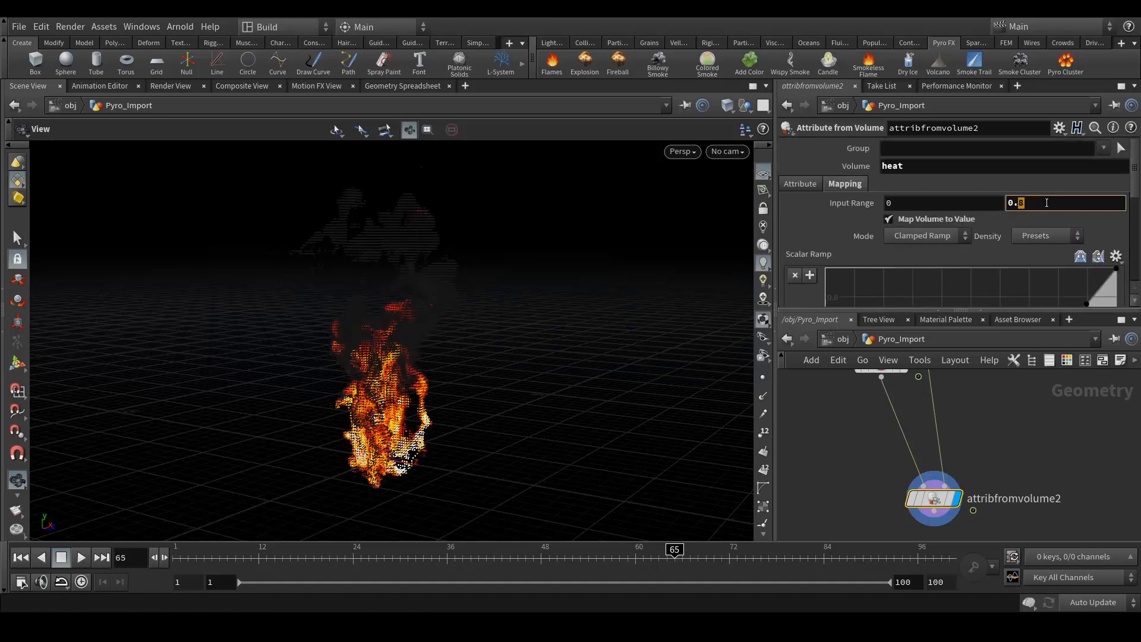
pyautogui.write('5')
pyautogui.press('Return')
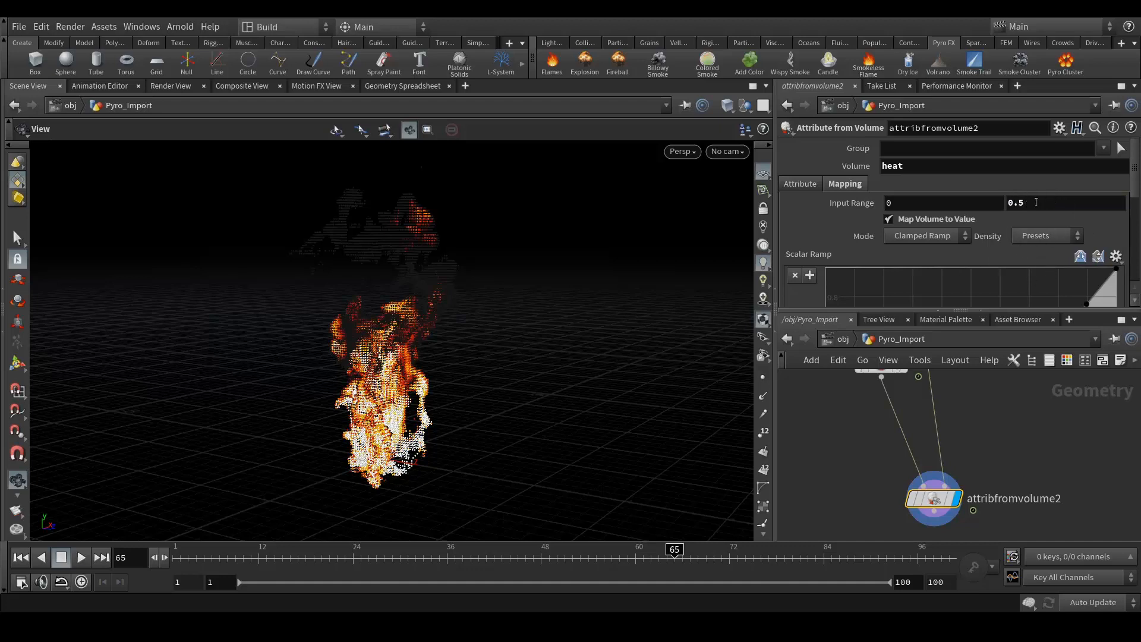
pyautogui.click(1019, 203)
pyautogui.write('6')
pyautogui.press('Return')
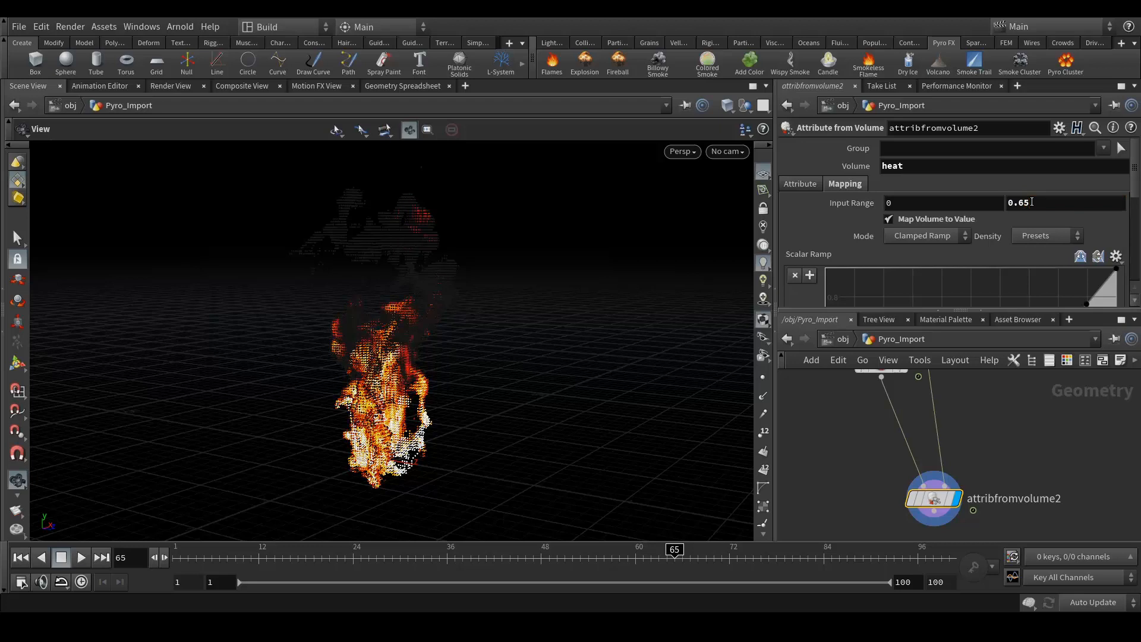
# - Pan the network editor to see upstream nodes, then bring attribfromvolume2 back into view
pyautogui.scroll(-3, 894, 409)
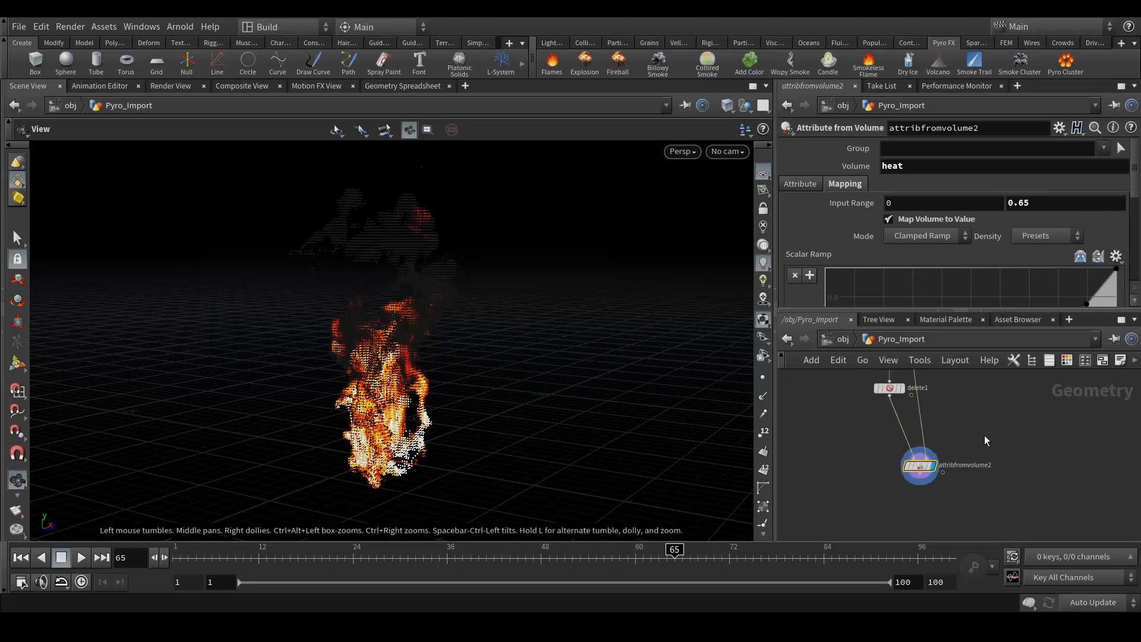
pyautogui.scroll(-3, 955, 453)
pyautogui.moveTo(972, 414); pyautogui.dragTo(963, 457, button='middle')
pyautogui.moveTo(915, 407); pyautogui.dragTo(932, 407)
pyautogui.moveTo(971, 466); pyautogui.dragTo(972, 424, button='middle')
pyautogui.scroll(5, 982, 455)
pyautogui.moveTo(938, 458); pyautogui.dragTo(1045, 432, button='middle')
pyautogui.scroll(2, 962, 511)
pyautogui.scroll(1, 909, 473)
pyautogui.moveTo(836, 455); pyautogui.dragTo(843, 468)
# - Add a new Box node, box2, to the Pyro_Import network
pyautogui.press('Tab')
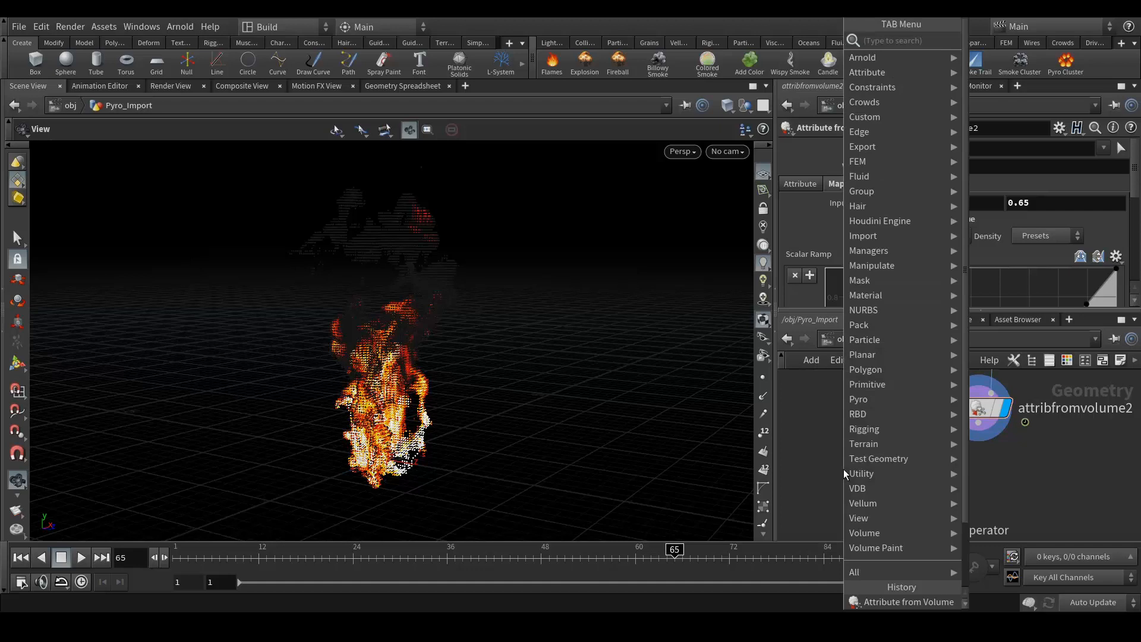
pyautogui.write('box')
pyautogui.press('Return')
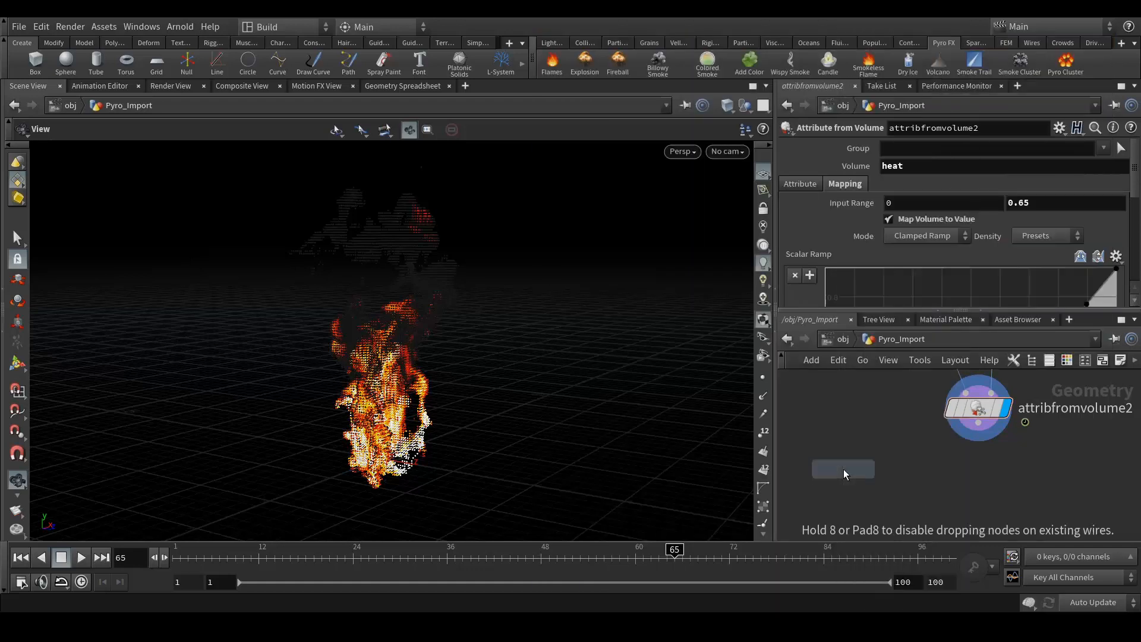
pyautogui.click(843, 469)
pyautogui.scroll(3, 844, 217)
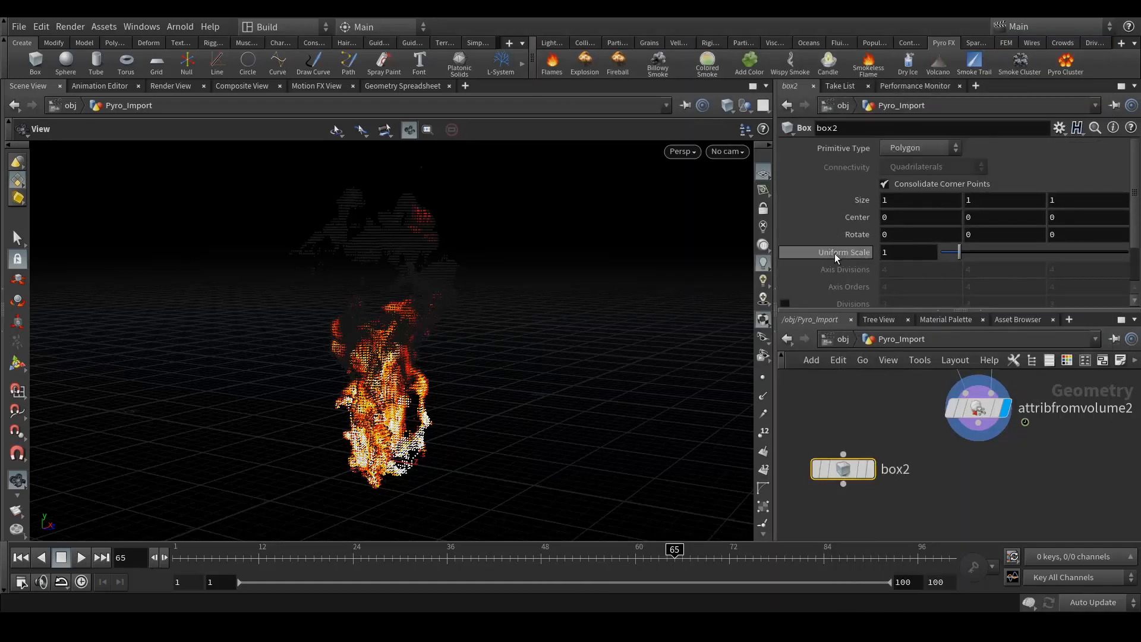
pyautogui.scroll(-1, 836, 259)
pyautogui.moveTo(850, 495); pyautogui.dragTo(884, 425, button='middle')
# - Create a polybevel1 node fed by box2 and display it in the viewport
pyautogui.moveTo(878, 413); pyautogui.dragTo(881, 470)
pyautogui.write('po')
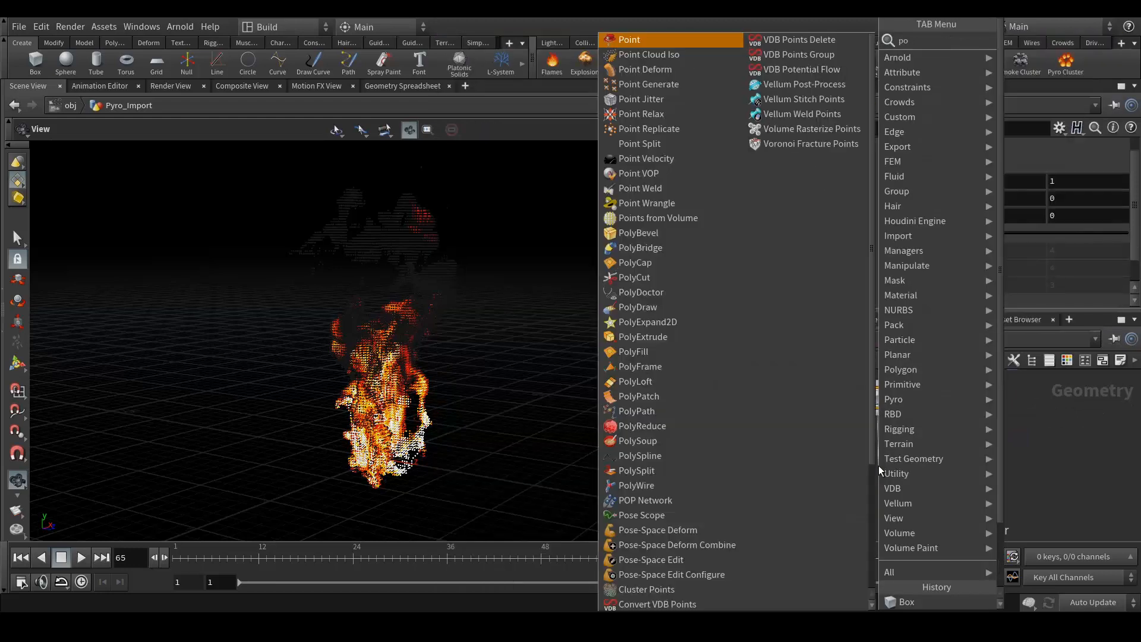
pyautogui.write('lyb')
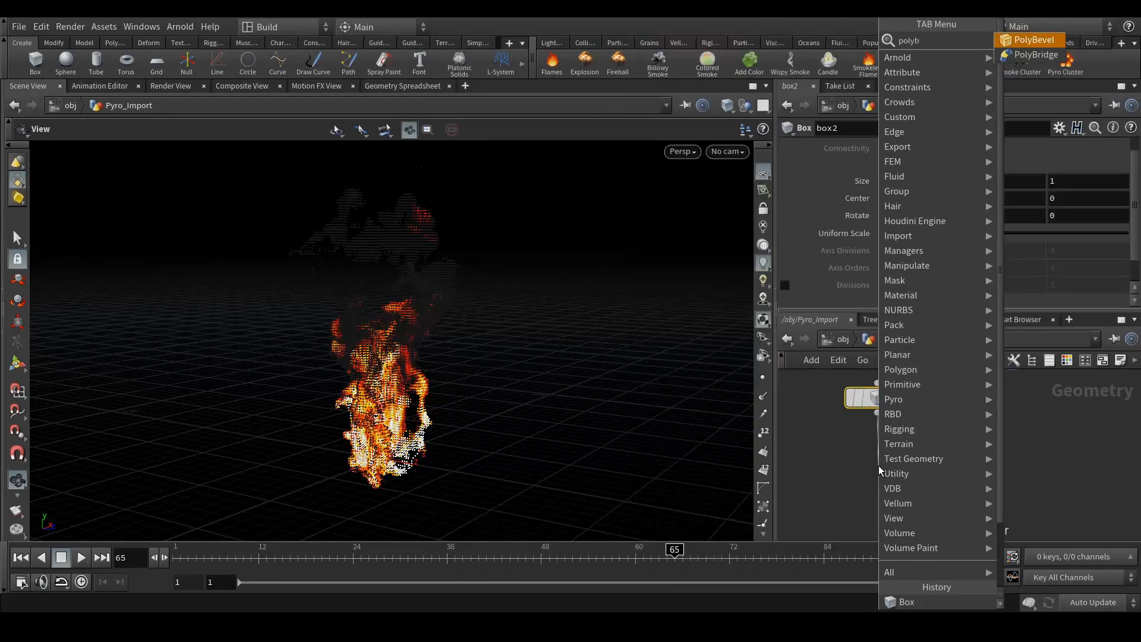
pyautogui.press('Return')
pyautogui.click(905, 466)
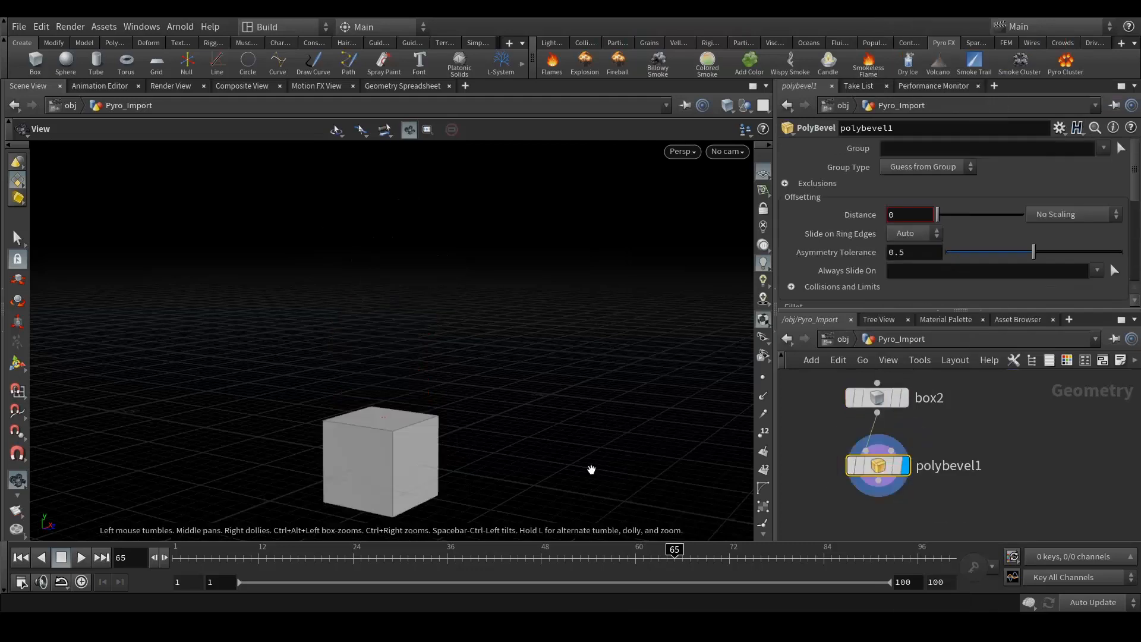
# - Set the polybevel1 bevel distance to 0.035 and orbit to face the cube
pyautogui.moveTo(941, 460)
pyautogui.moveTo(941, 215); pyautogui.dragTo(940, 215)
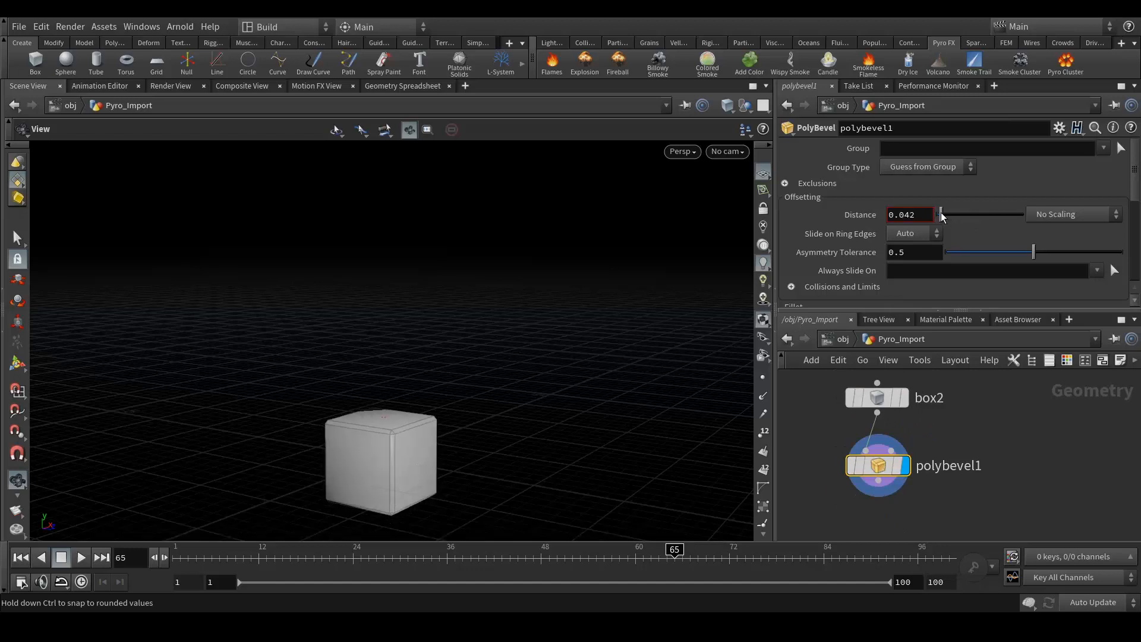
pyautogui.scroll(5, 416, 446)
pyautogui.scroll(3, 435, 429)
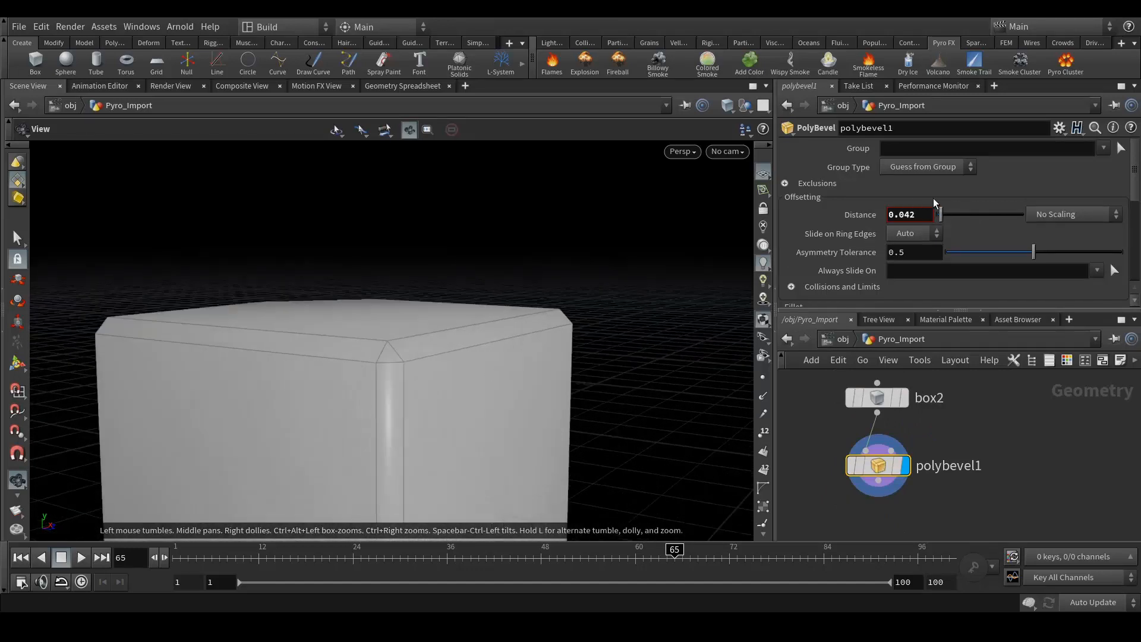
pyautogui.moveTo(908, 215); pyautogui.dragTo(927, 225)
pyautogui.write('35')
pyautogui.press('Return')
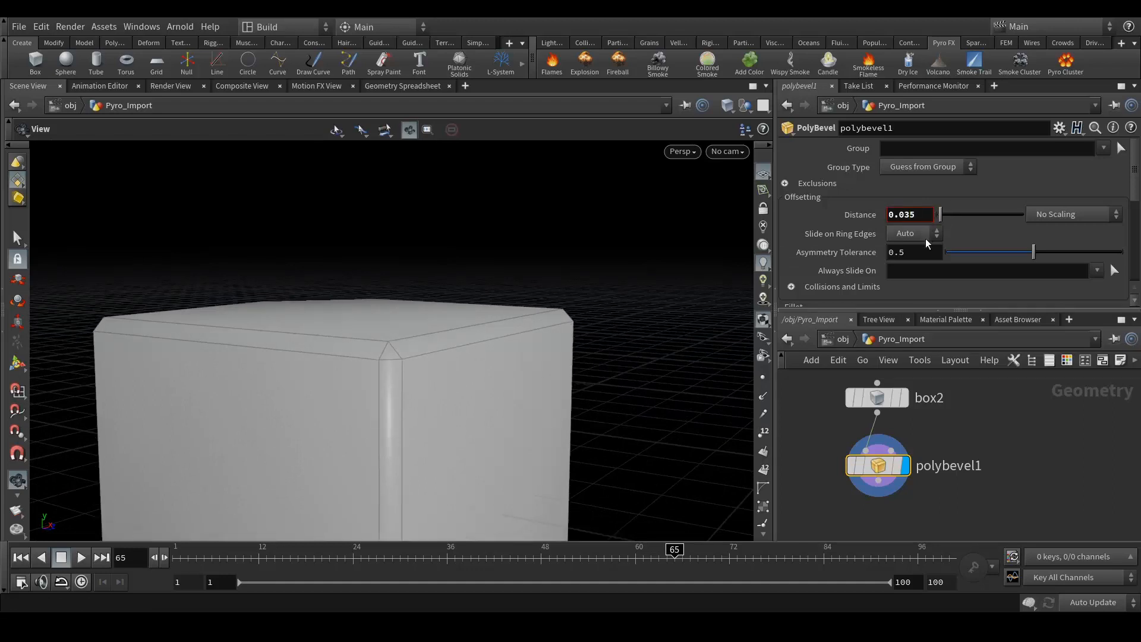
pyautogui.scroll(-6, 357, 332)
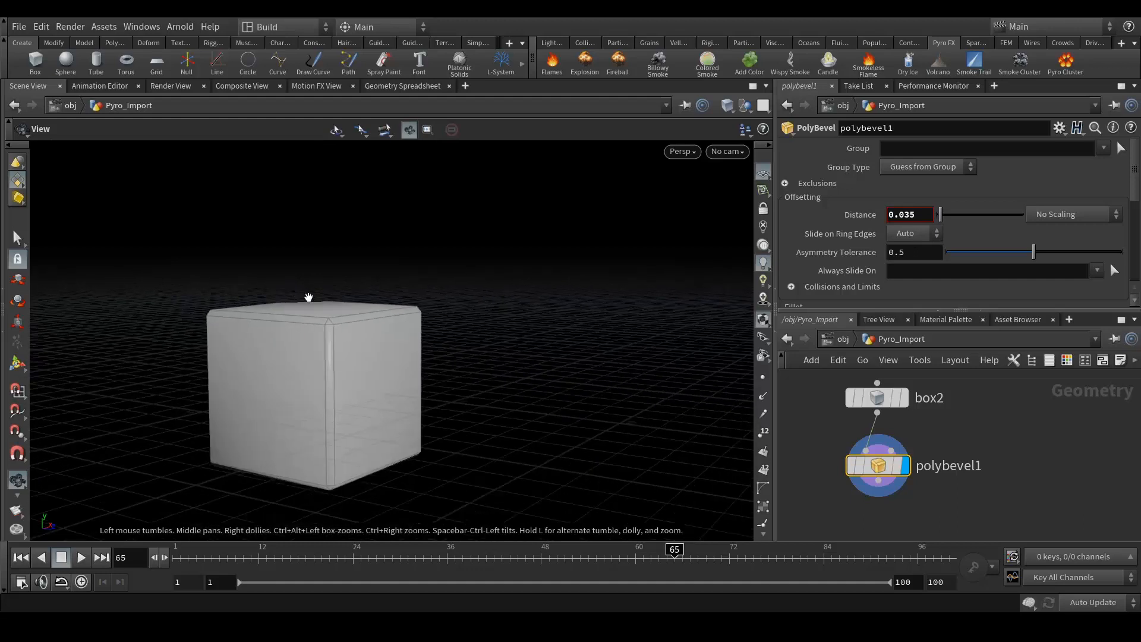
pyautogui.moveTo(360, 322); pyautogui.dragTo(290, 330)
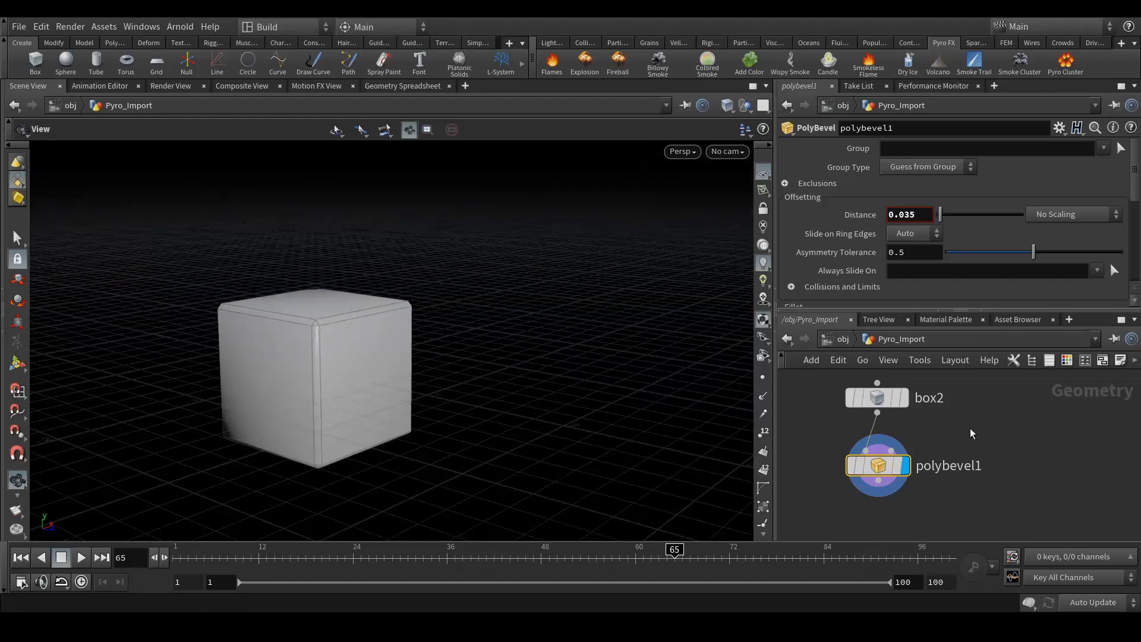
# - Shrink box2 to a uniform scale of 0.025
pyautogui.click(872, 397)
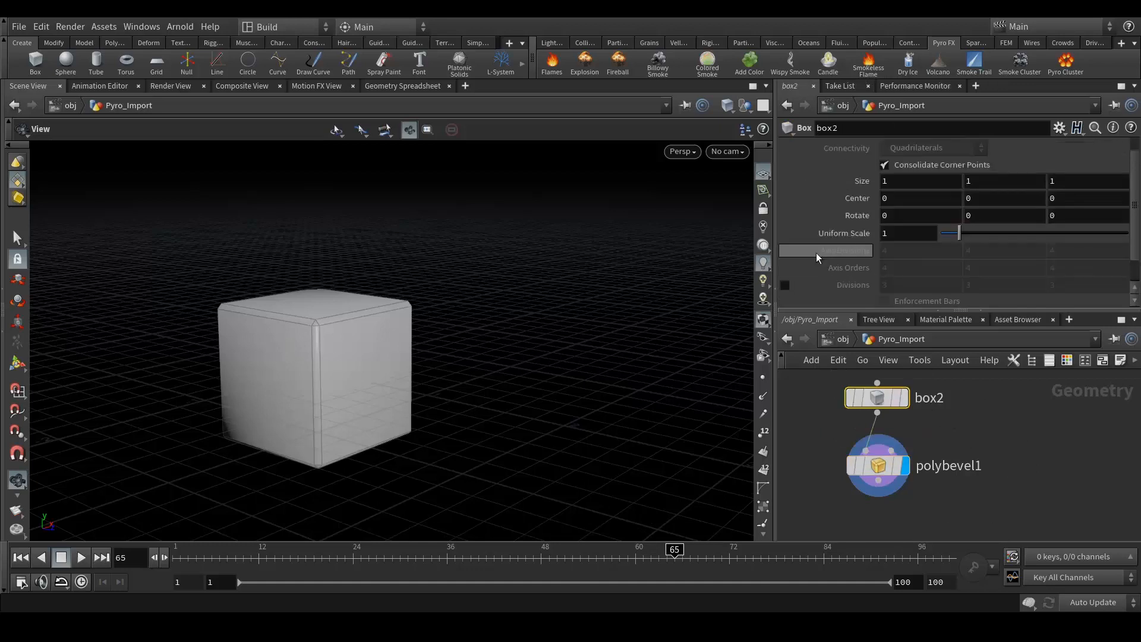
pyautogui.doubleClick(897, 233)
pyautogui.write('0.025')
pyautogui.press('Return')
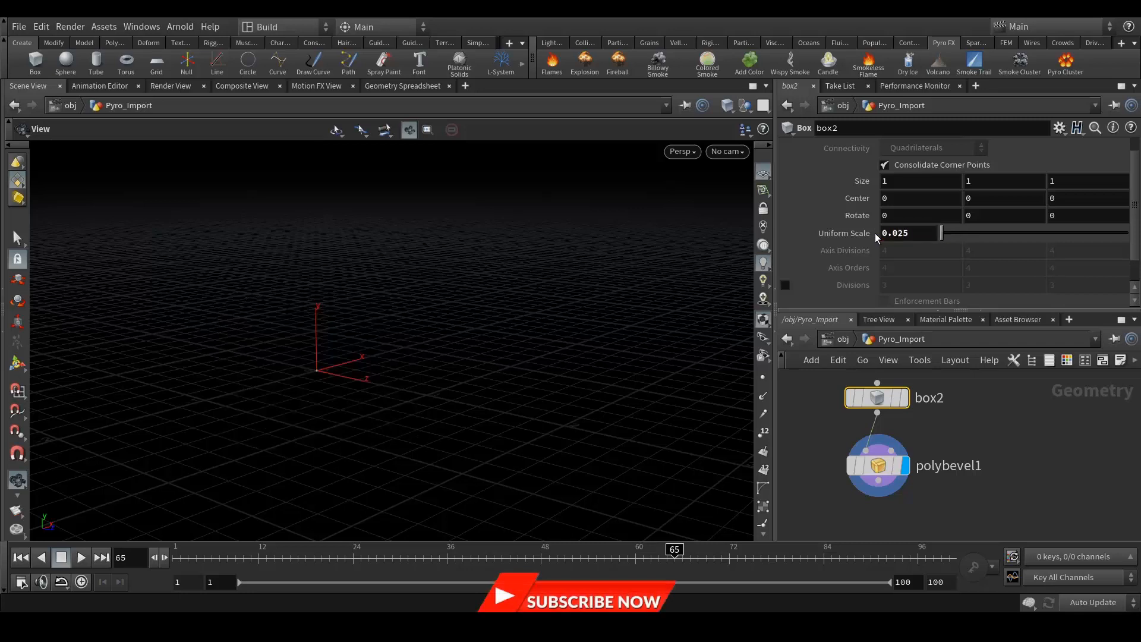
pyautogui.scroll(3, 313, 407)
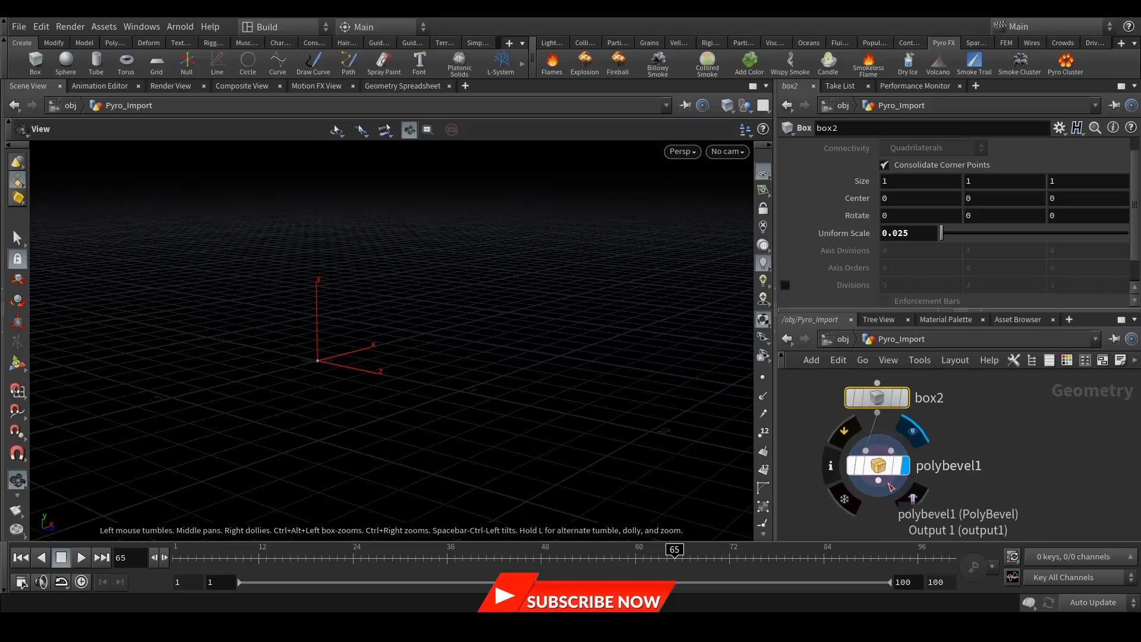
pyautogui.moveTo(1016, 457); pyautogui.dragTo(975, 451, button='middle')
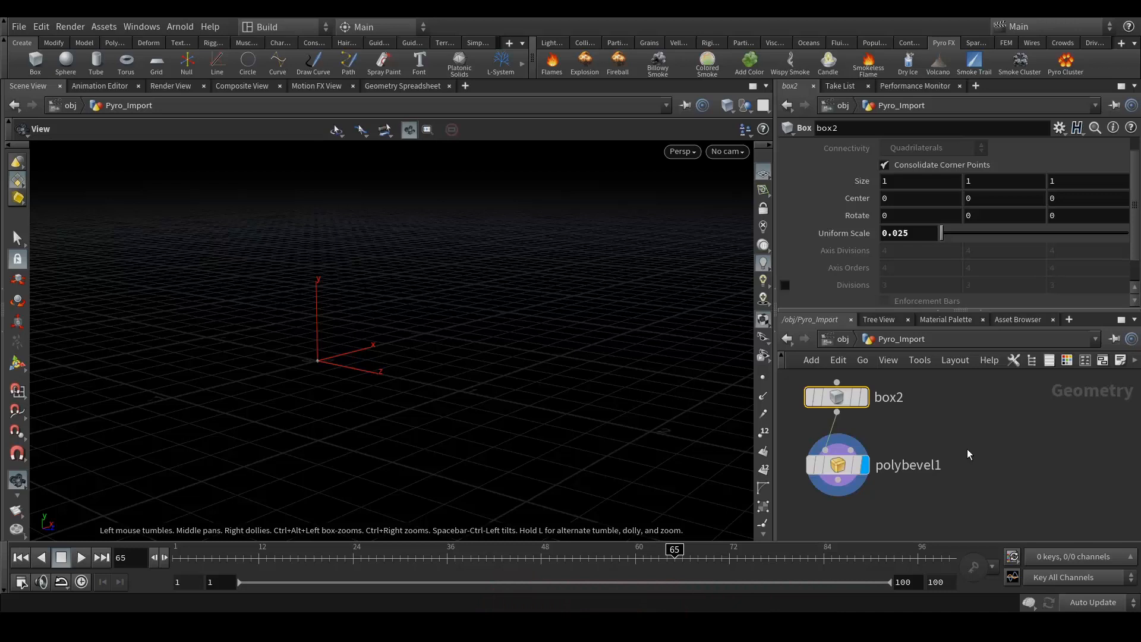
pyautogui.scroll(-4, 927, 447)
pyautogui.scroll(4, 929, 432)
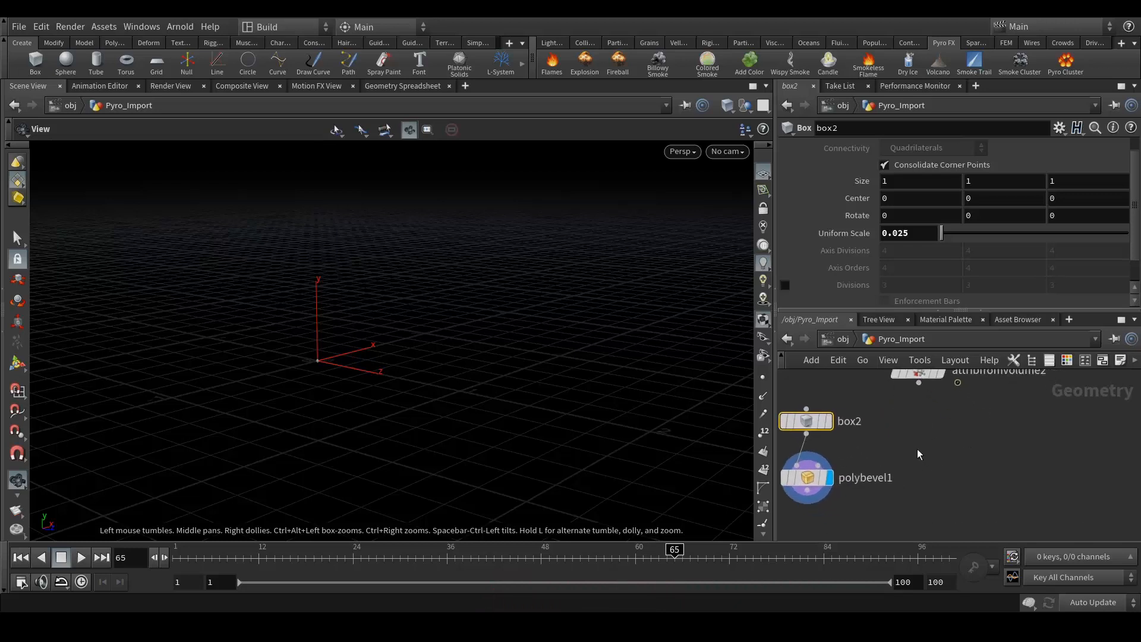
# - Add a Copy Stamp node, copy1, below polybevel1
pyautogui.press('Tab')
pyautogui.write('copy')
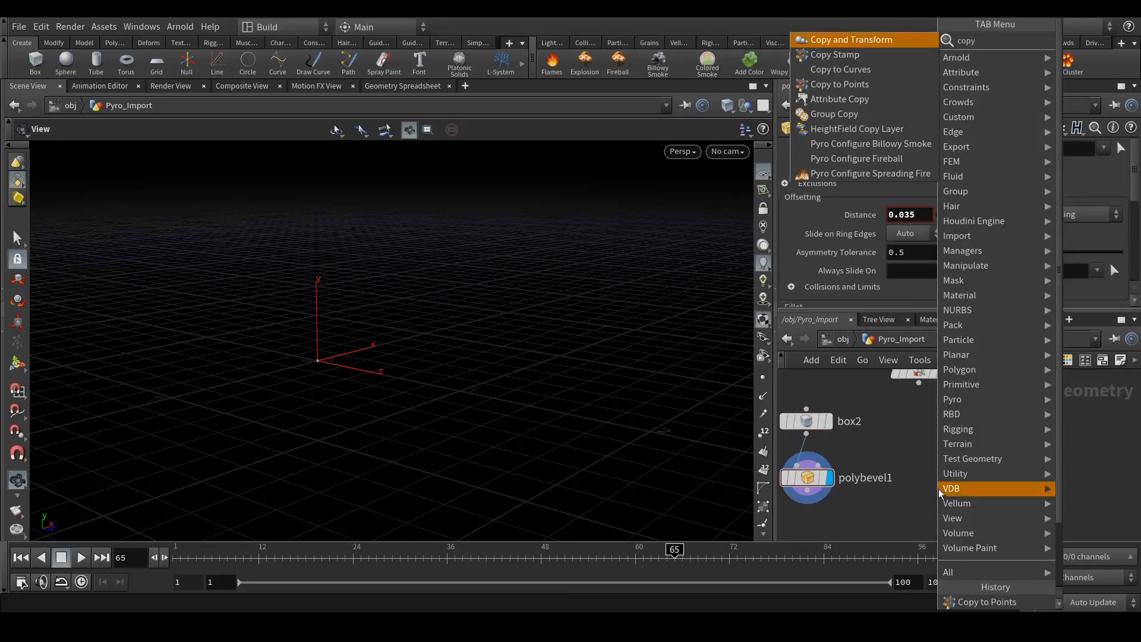
pyautogui.click(855, 59)
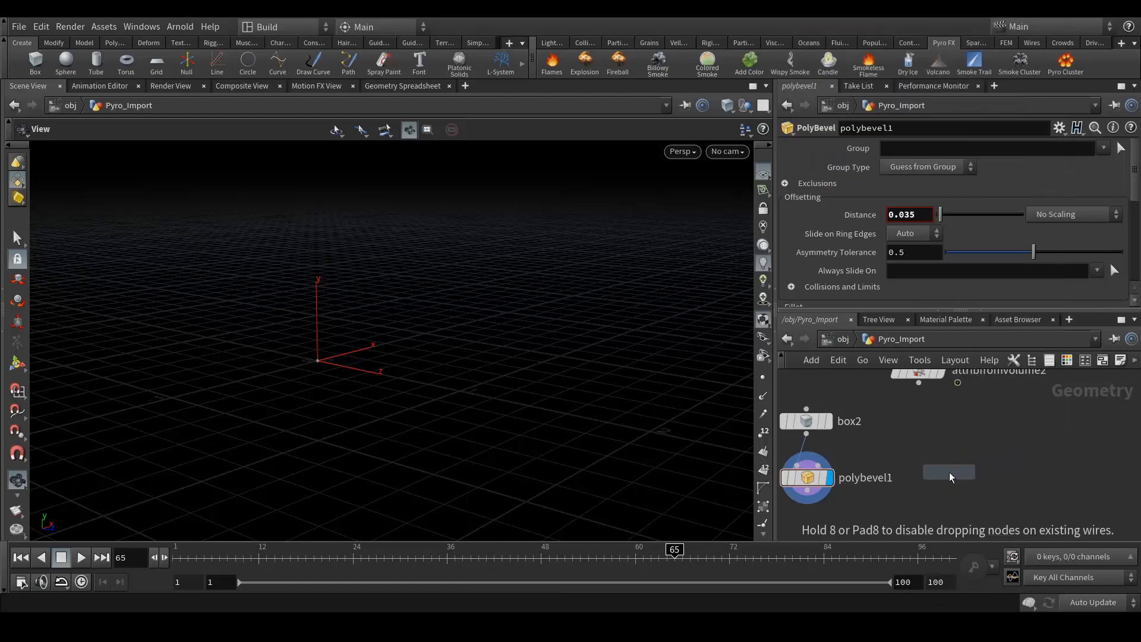
pyautogui.click(950, 472)
pyautogui.moveTo(948, 475); pyautogui.dragTo(927, 533)
pyautogui.moveTo(988, 461); pyautogui.dragTo(987, 438, button='middle')
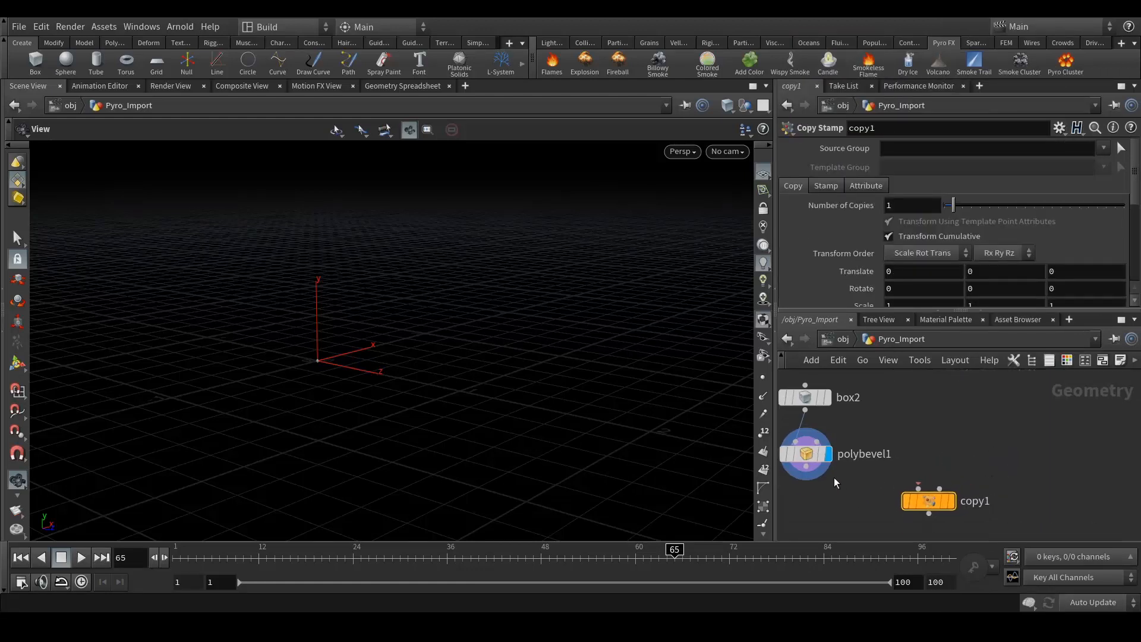
# - Wire polybevel1 into copy1's first input and attribfromvolume2 into its second, then display copy1
pyautogui.moveTo(806, 466); pyautogui.dragTo(918, 488)
pyautogui.moveTo(920, 434); pyautogui.dragTo(873, 471, button='middle')
pyautogui.moveTo(871, 396); pyautogui.dragTo(893, 526)
pyautogui.moveTo(898, 538); pyautogui.dragTo(910, 423, button='middle')
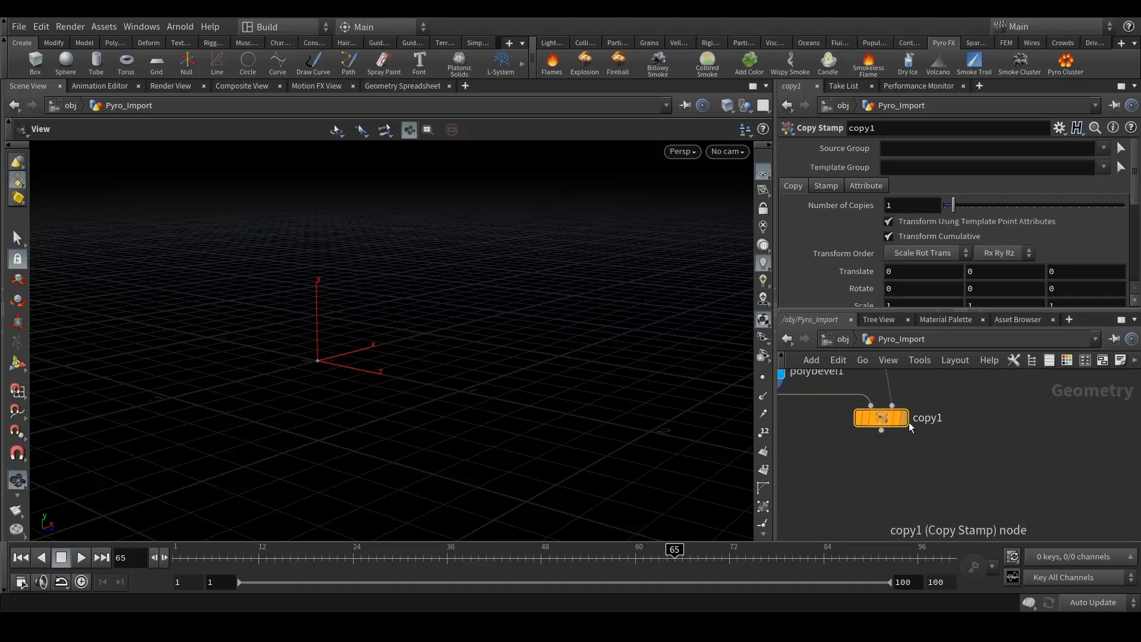
pyautogui.click(906, 421)
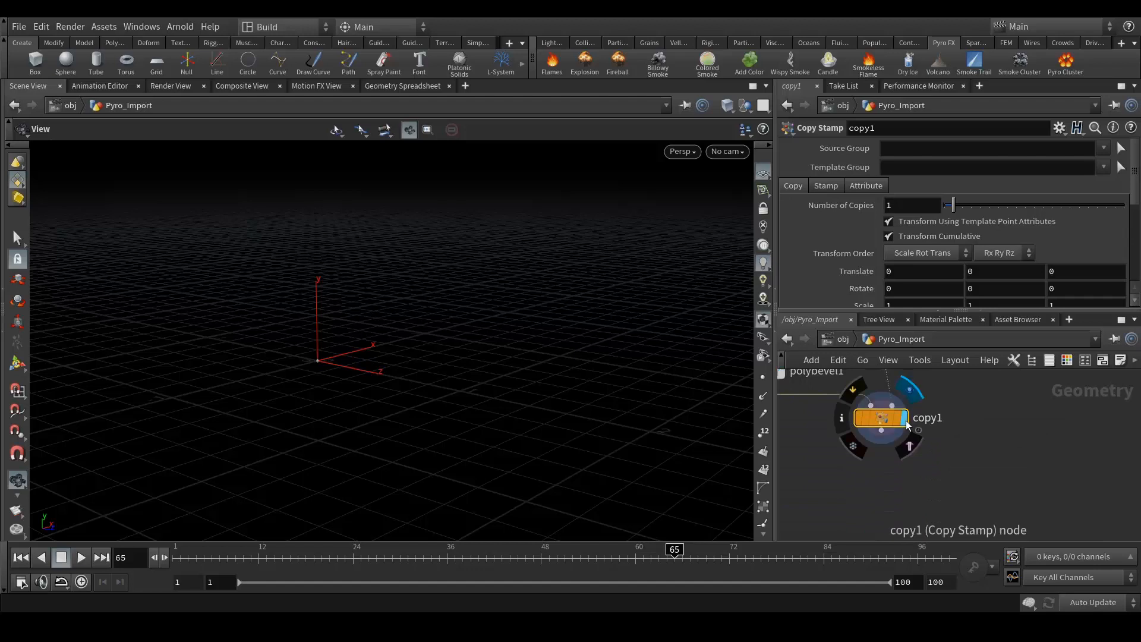
# - Zoom and orbit the viewport to inspect the plume of copied bricks
pyautogui.moveTo(316, 267); pyautogui.dragTo(545, 287, button='right')
pyautogui.moveTo(561, 293); pyautogui.dragTo(410, 308)
pyautogui.moveTo(333, 336); pyautogui.dragTo(501, 288, button='right')
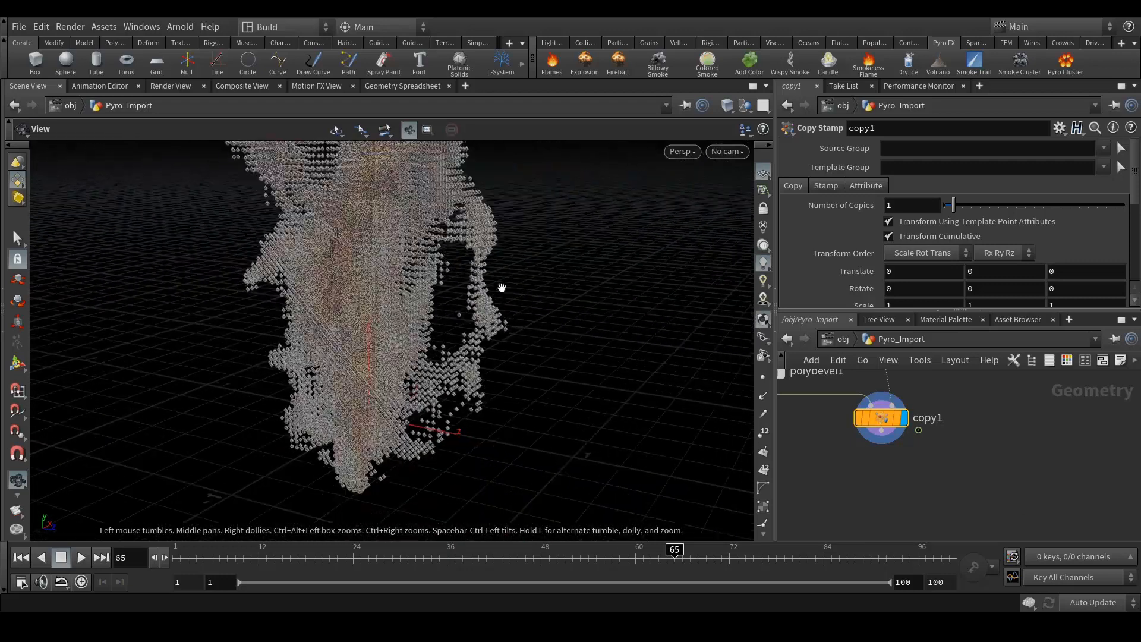
pyautogui.moveTo(1005, 383)
pyautogui.mouseDown(button='middle')
pyautogui.moveTo(1018, 479)
pyautogui.moveTo(1008, 504)
pyautogui.mouseUp(button='middle')
pyautogui.scroll(-8, 916, 386)
pyautogui.scroll(10, 927, 452)
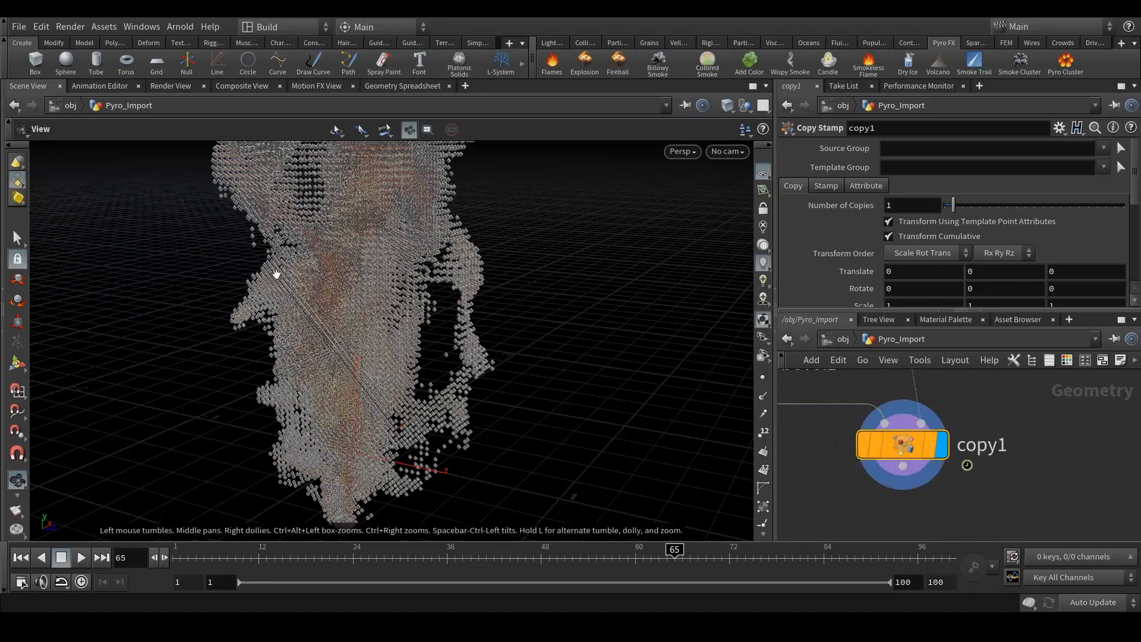
pyautogui.moveTo(438, 336); pyautogui.dragTo(475, 408)
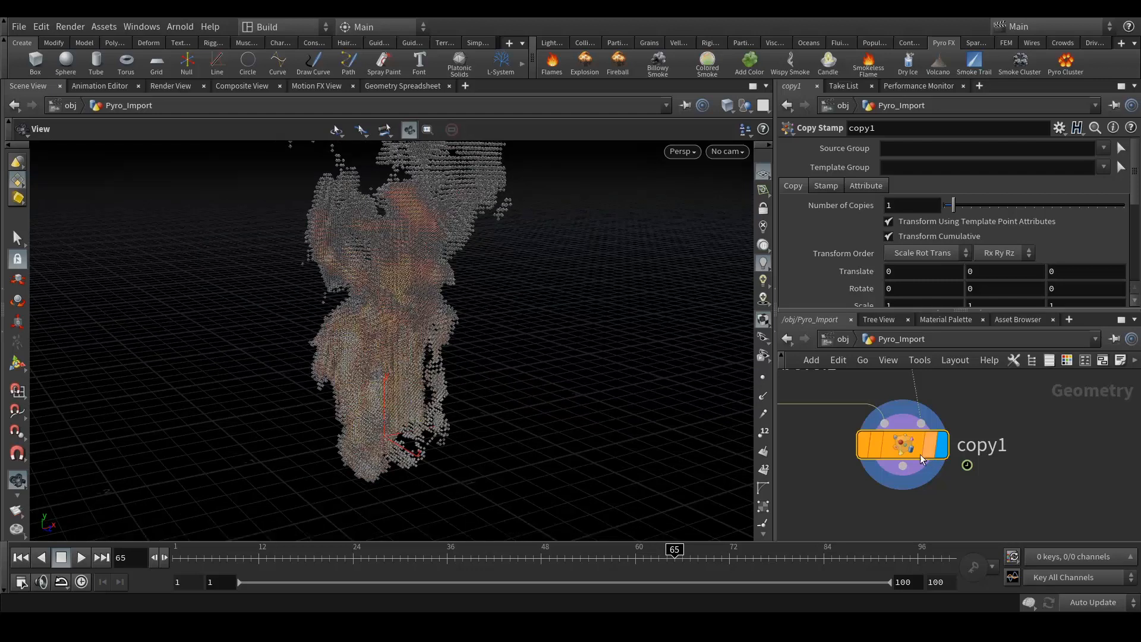
# - Turn on Use Template Point Attributes on copy1's Attribute tab
pyautogui.click(814, 187)
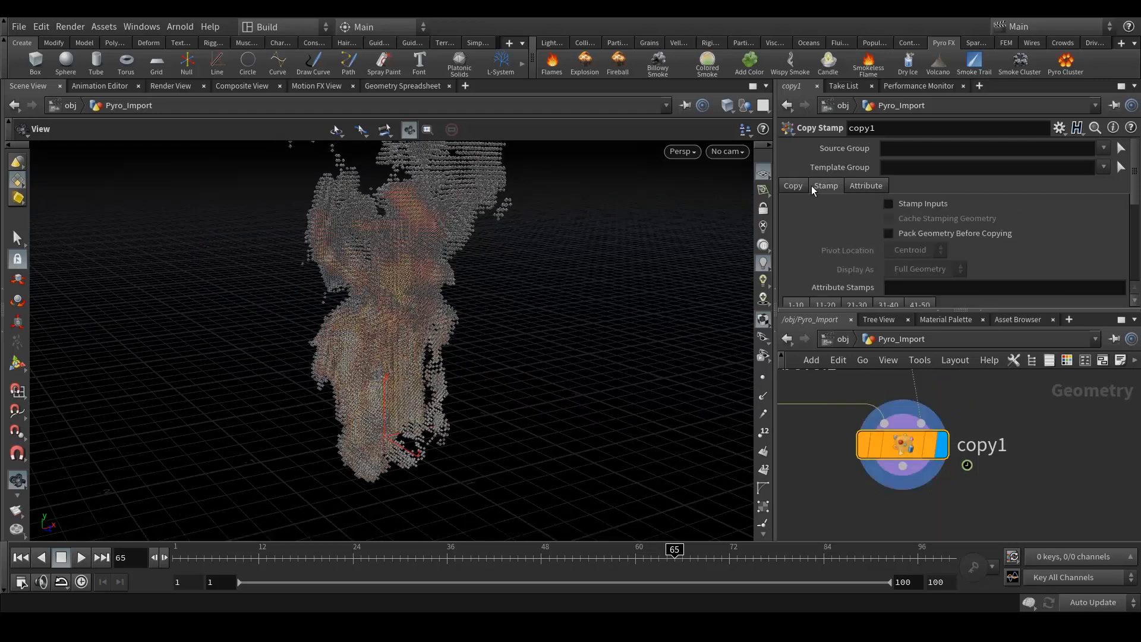
pyautogui.click(863, 185)
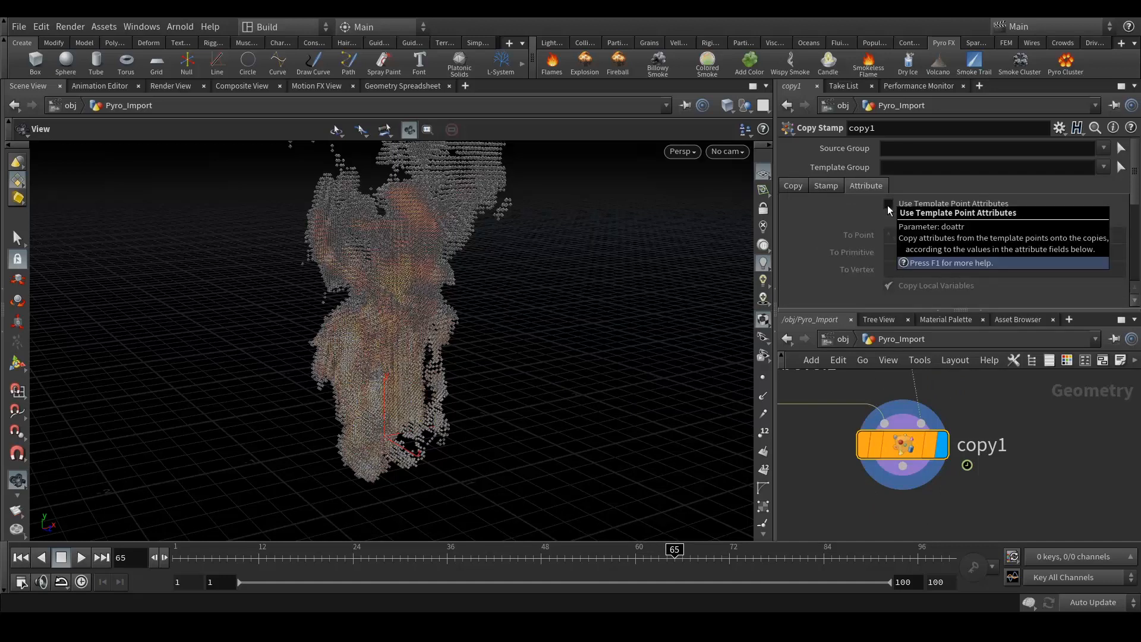
pyautogui.click(888, 204)
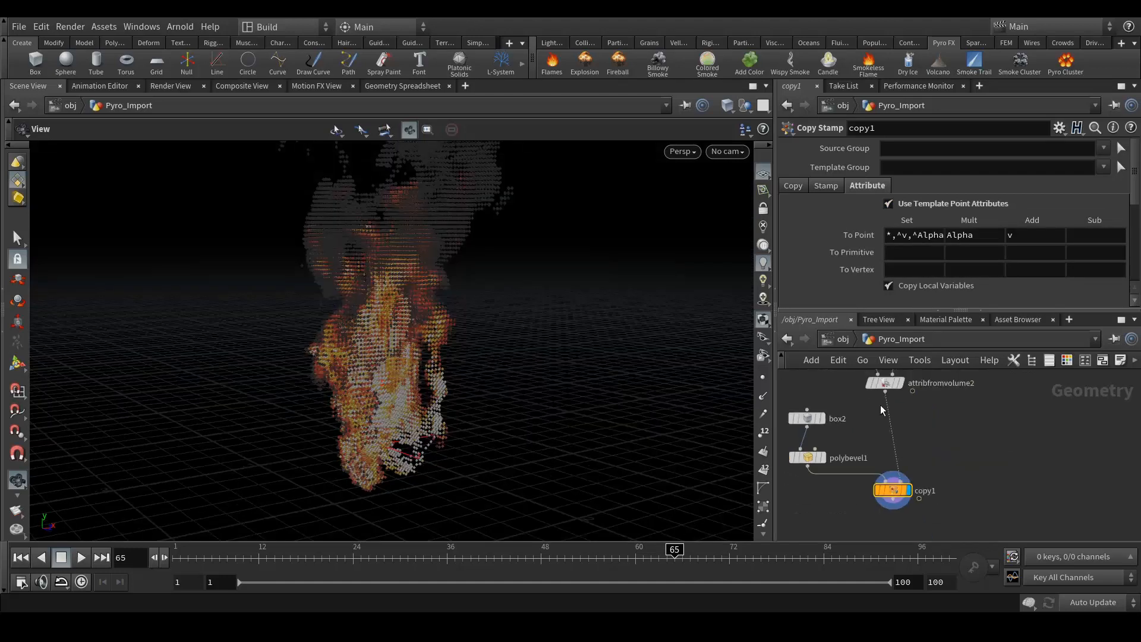
# - Pan the network to reveal polybevel1 and start a new wire from copy1's output
pyautogui.scroll(1, 893, 395)
pyautogui.moveTo(984, 407); pyautogui.dragTo(987, 471, button='middle')
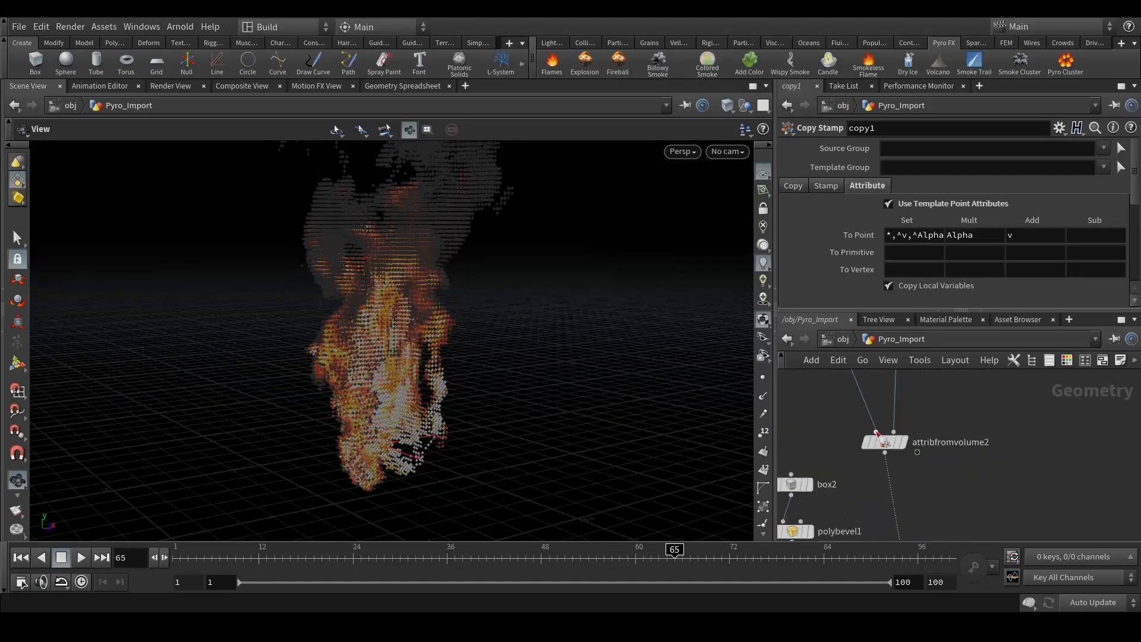
pyautogui.scroll(3, 885, 443)
pyautogui.scroll(-3, 876, 419)
pyautogui.scroll(1, 867, 429)
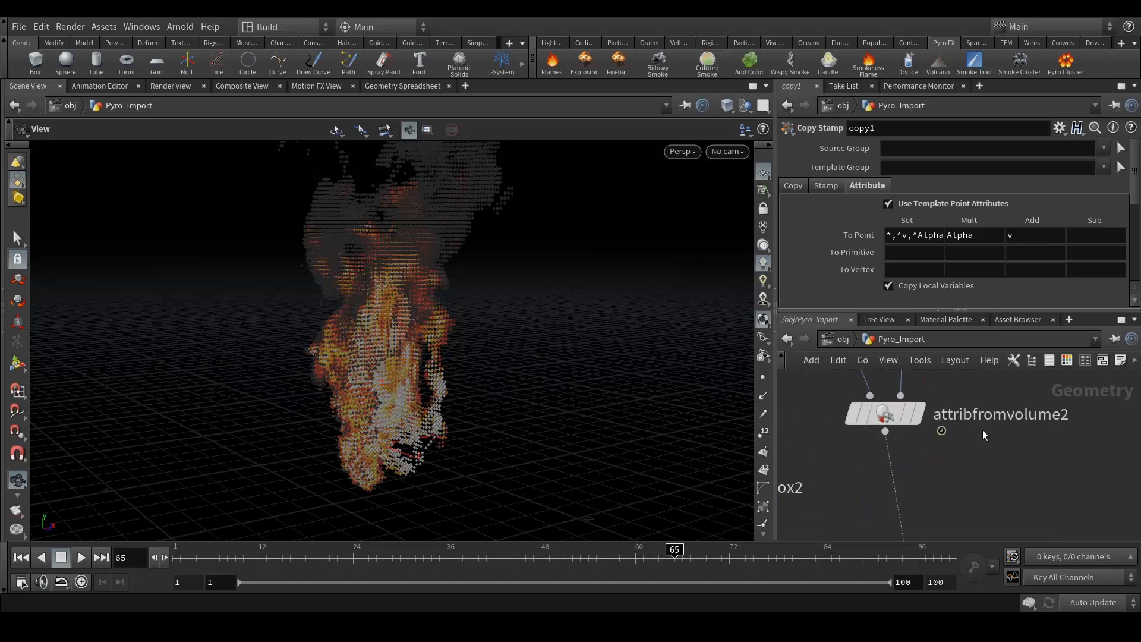
pyautogui.scroll(-5, 913, 407)
pyautogui.scroll(6, 904, 461)
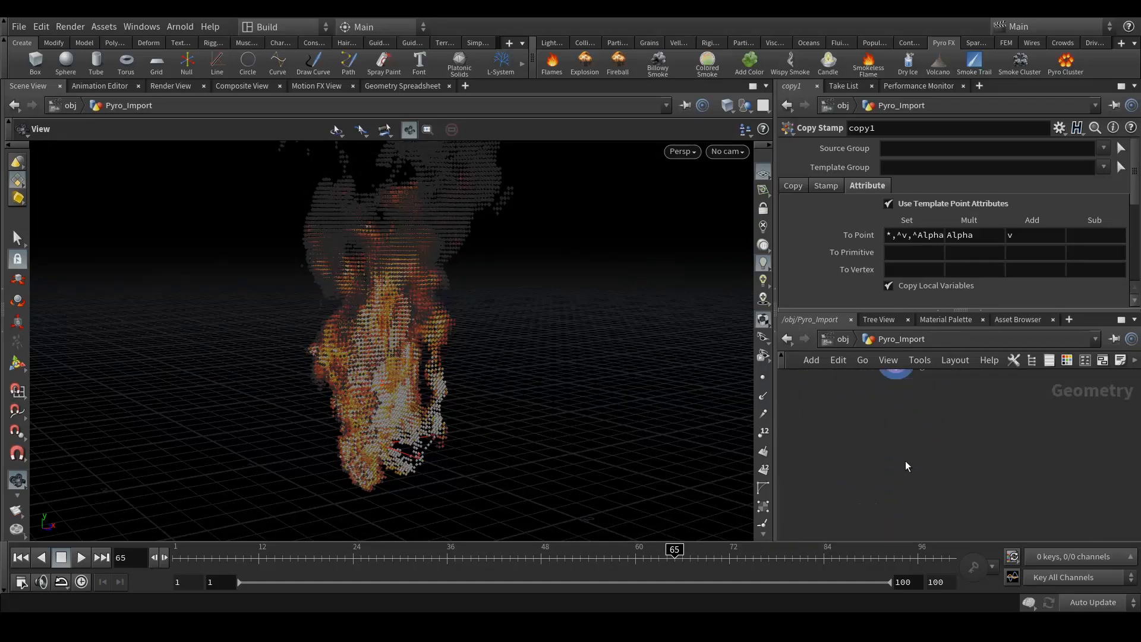
pyautogui.moveTo(981, 443); pyautogui.dragTo(922, 504, button='middle')
pyautogui.moveTo(1029, 509); pyautogui.dragTo(1041, 456, button='middle')
pyautogui.scroll(-3, 922, 484)
pyautogui.moveTo(964, 492); pyautogui.dragTo(959, 476, button='middle')
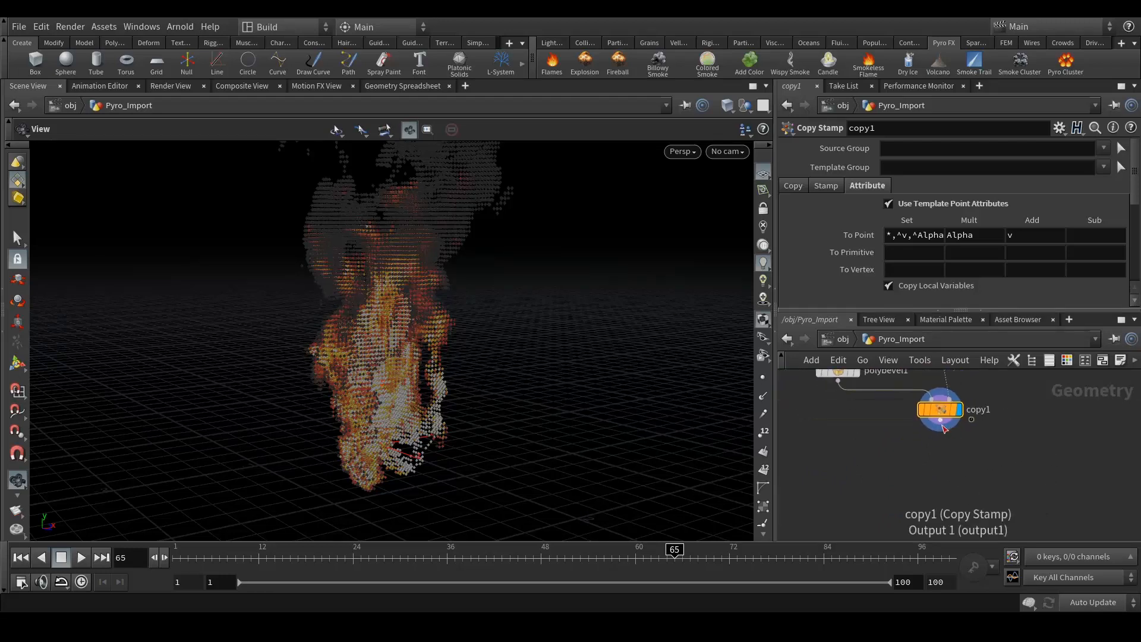
pyautogui.moveTo(940, 421); pyautogui.dragTo(938, 459)
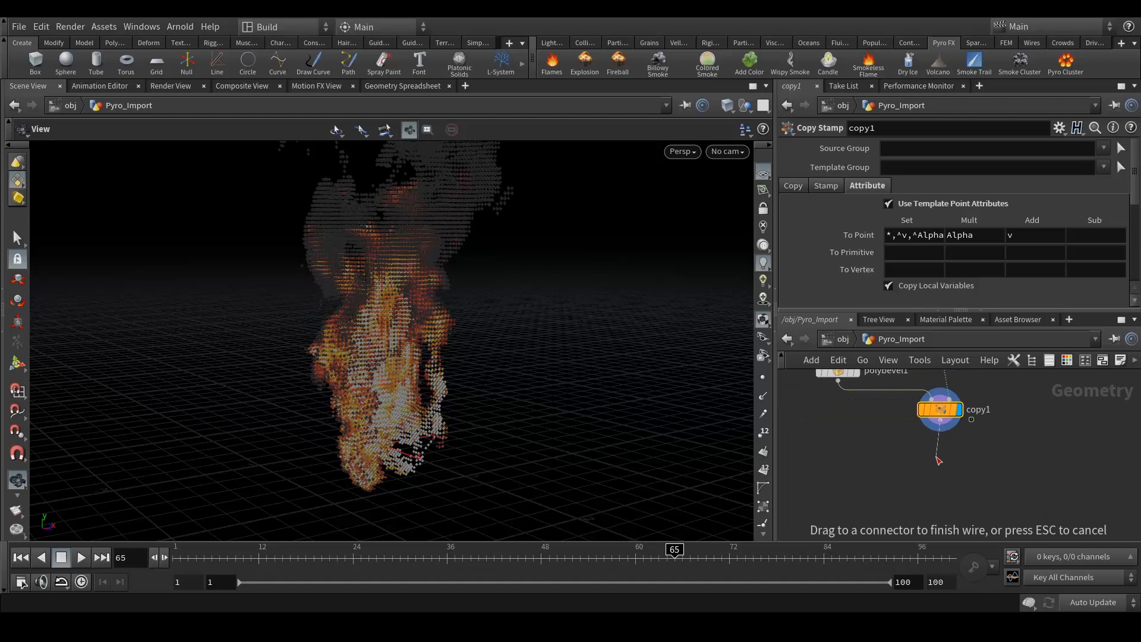
# - Wire a Vertex - Old node from copy1, replacing the mistakenly added vertex node
pyautogui.press('Tab')
pyautogui.write('vertex')
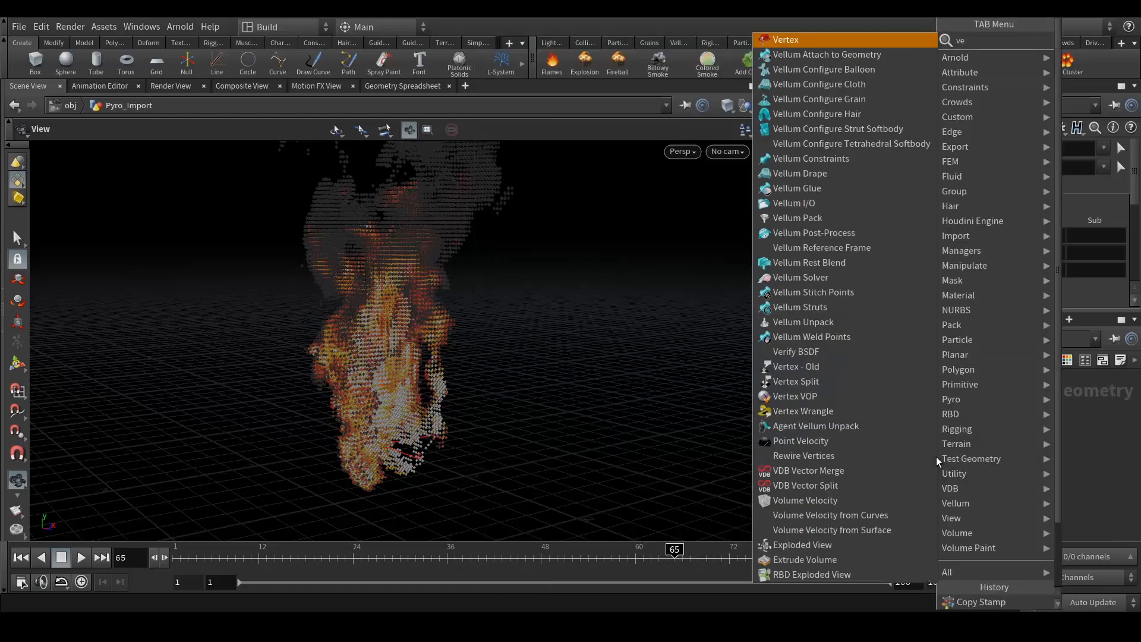
pyautogui.press('Return')
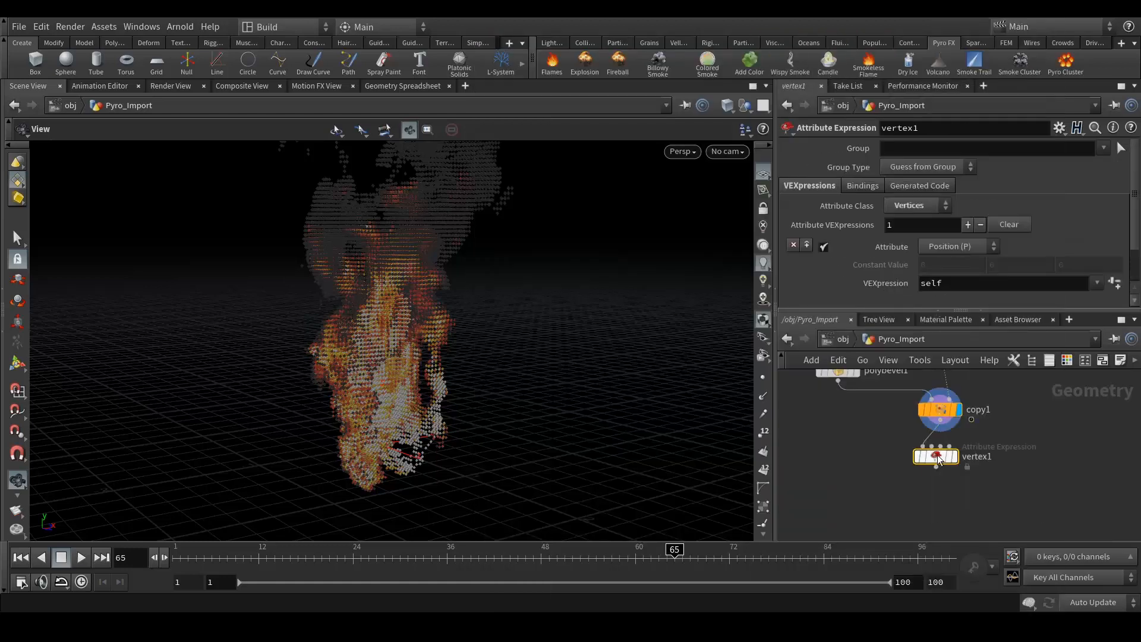
pyautogui.press('Delete')
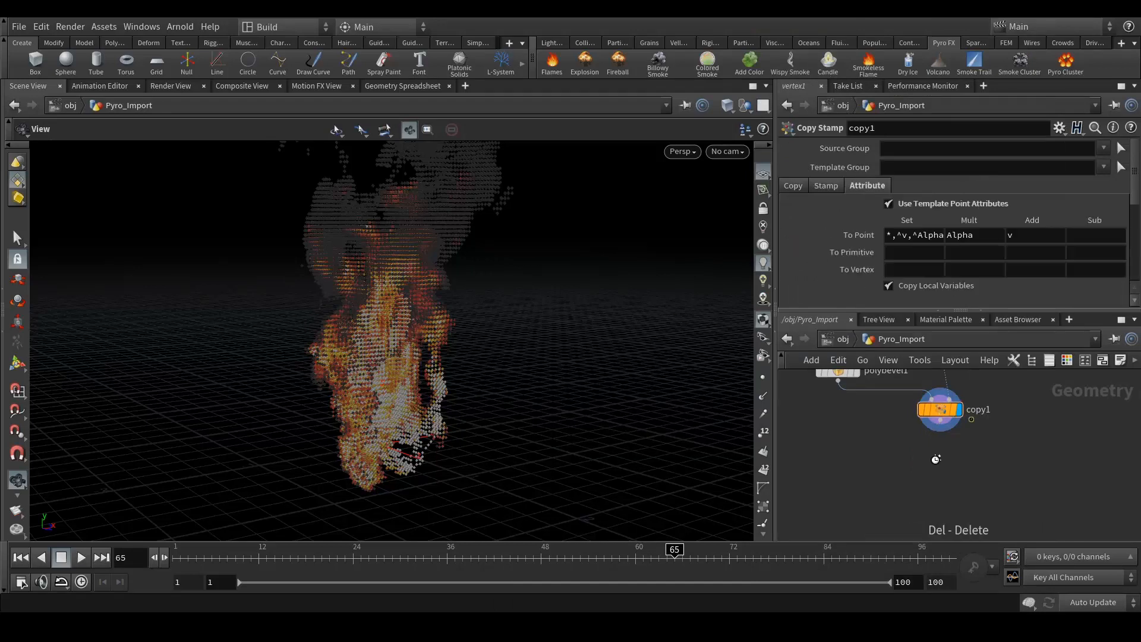
pyautogui.moveTo(944, 425); pyautogui.dragTo(945, 459)
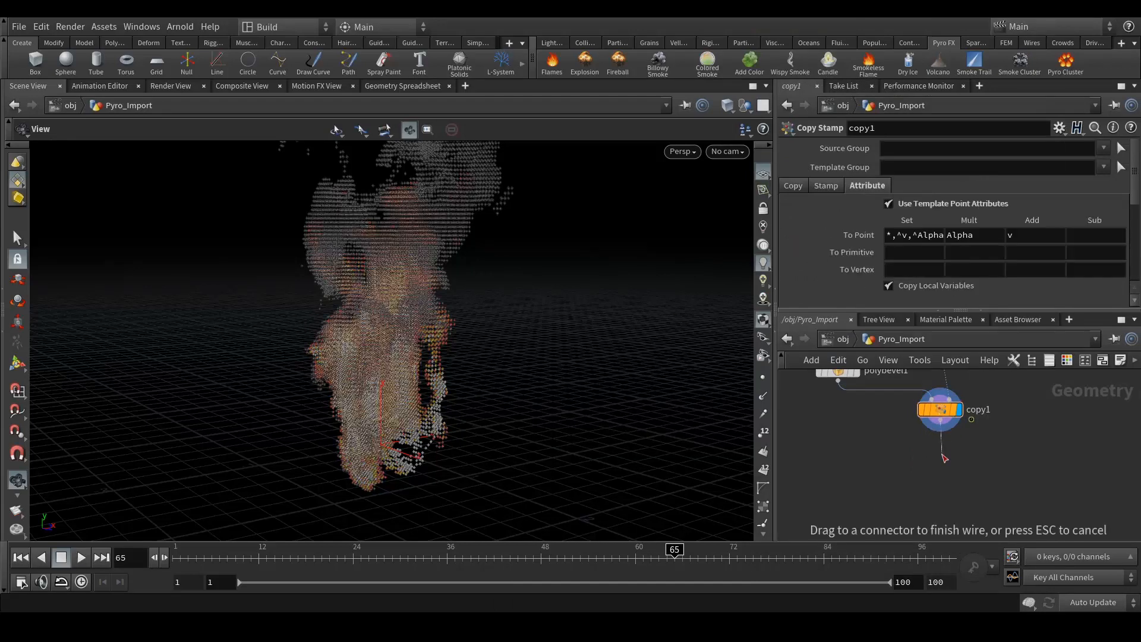
pyautogui.press('Tab')
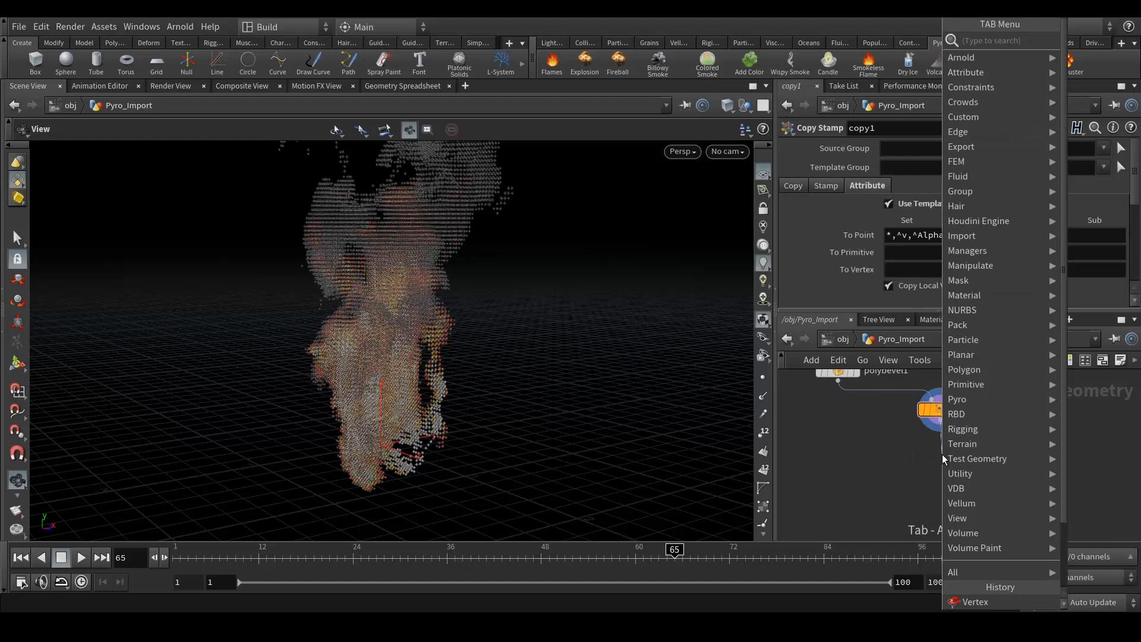
pyautogui.write('ver')
pyautogui.press('Down')
pyautogui.press('Down')
pyautogui.press('Return')
pyautogui.click(945, 458)
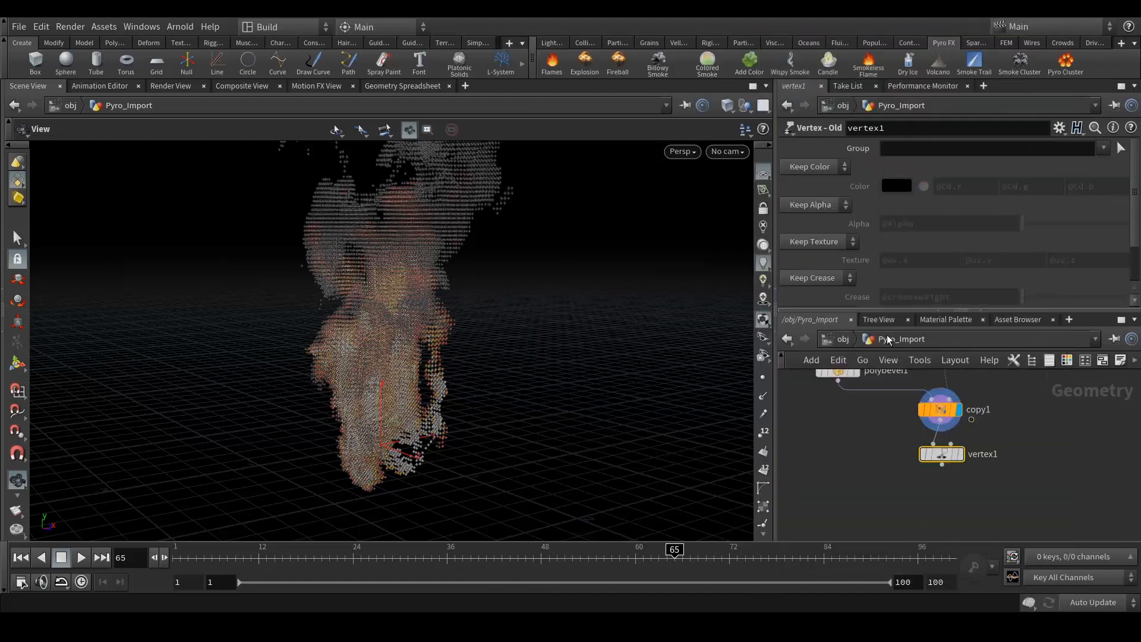
# - Give vertex1 Cusp Normal at angle 20 and make it the displayed node
pyautogui.scroll(-2, 843, 295)
pyautogui.click(818, 265)
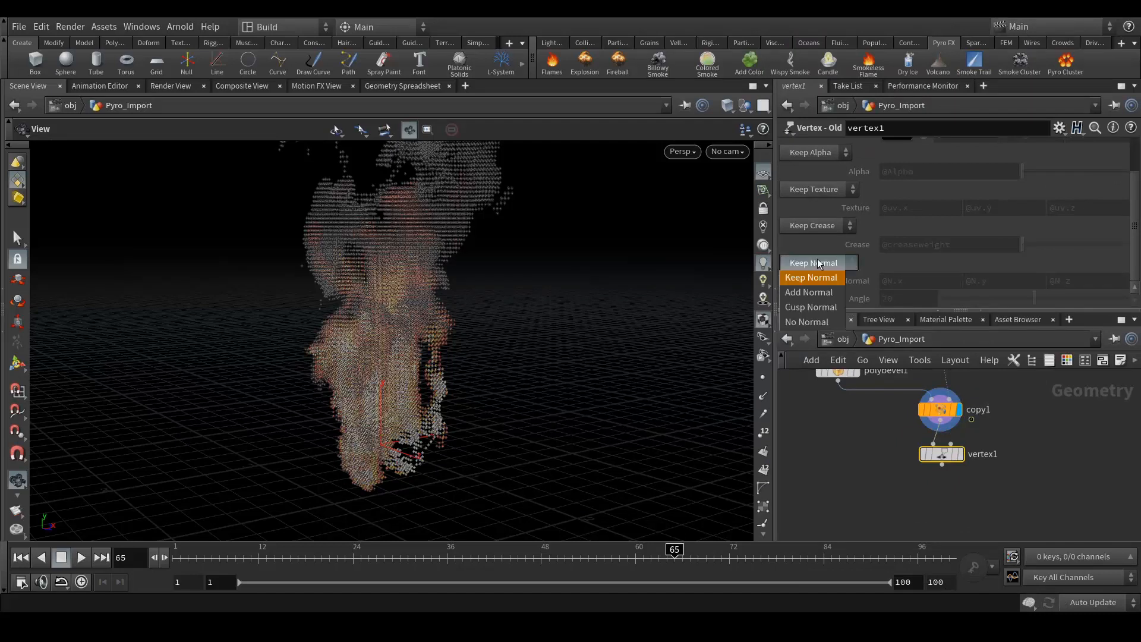
pyautogui.click(829, 309)
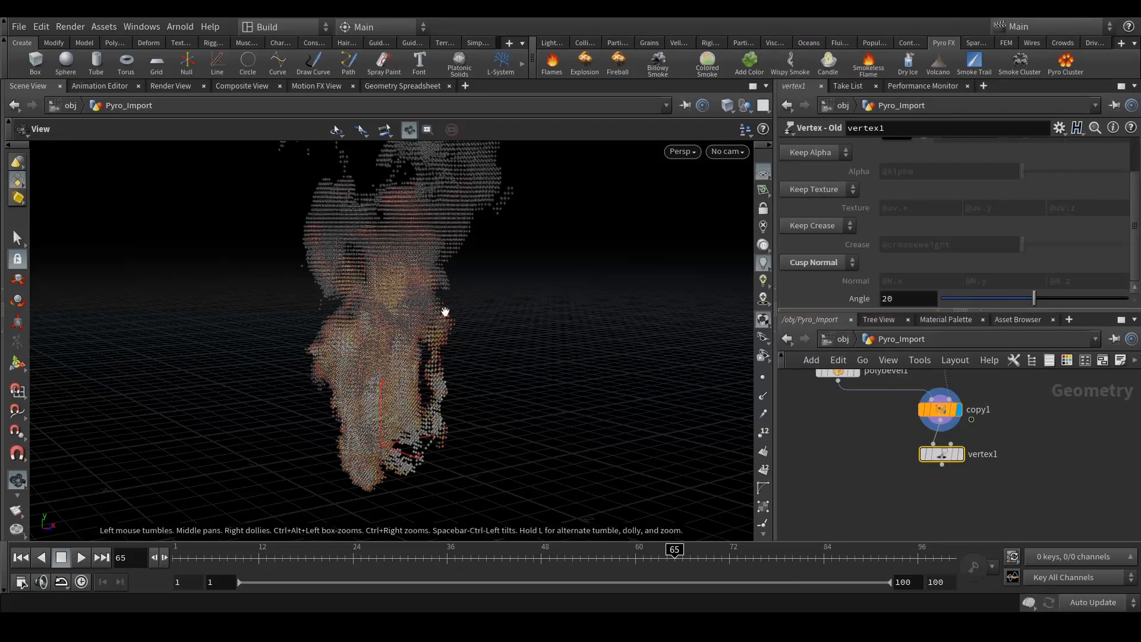
pyautogui.click(962, 458)
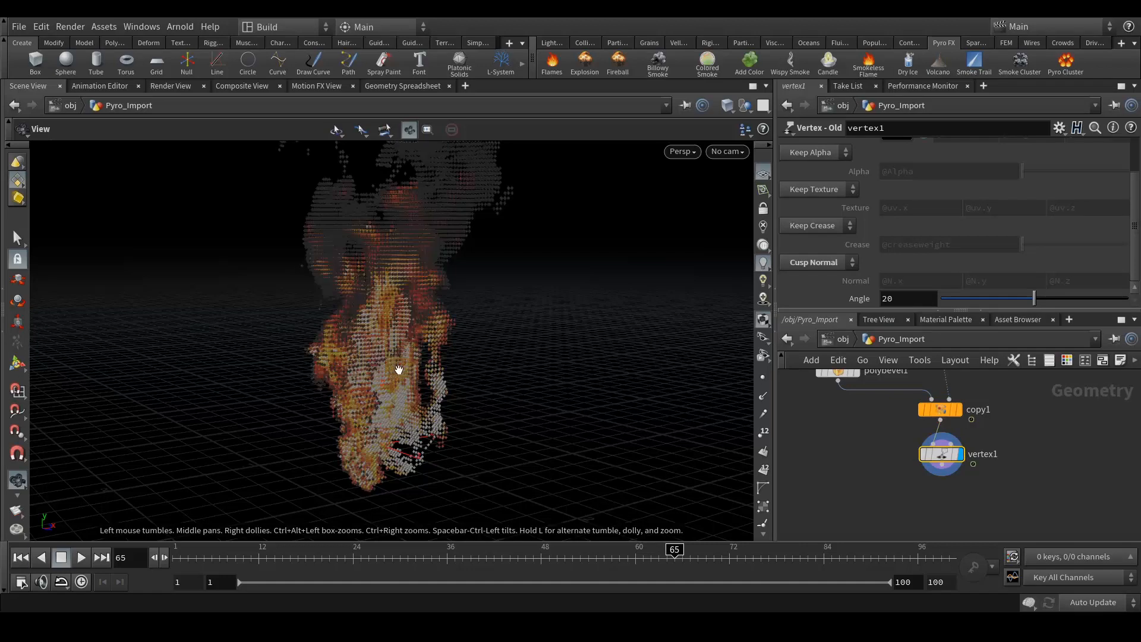
pyautogui.scroll(-2, 448, 391)
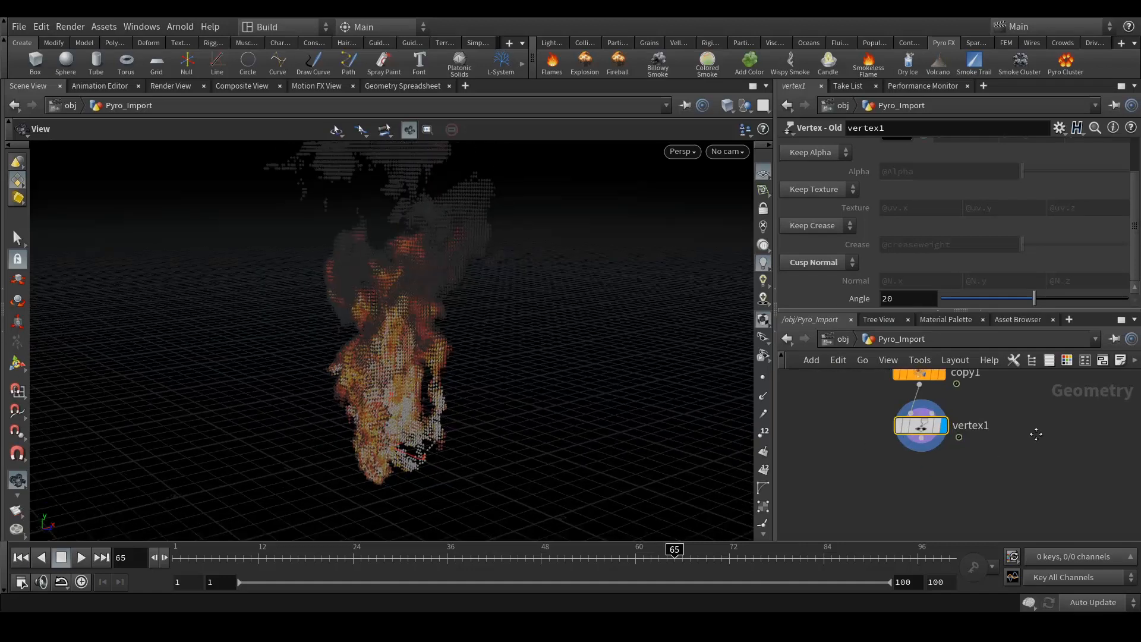
pyautogui.scroll(-2, 1034, 452)
pyautogui.scroll(2, 1026, 476)
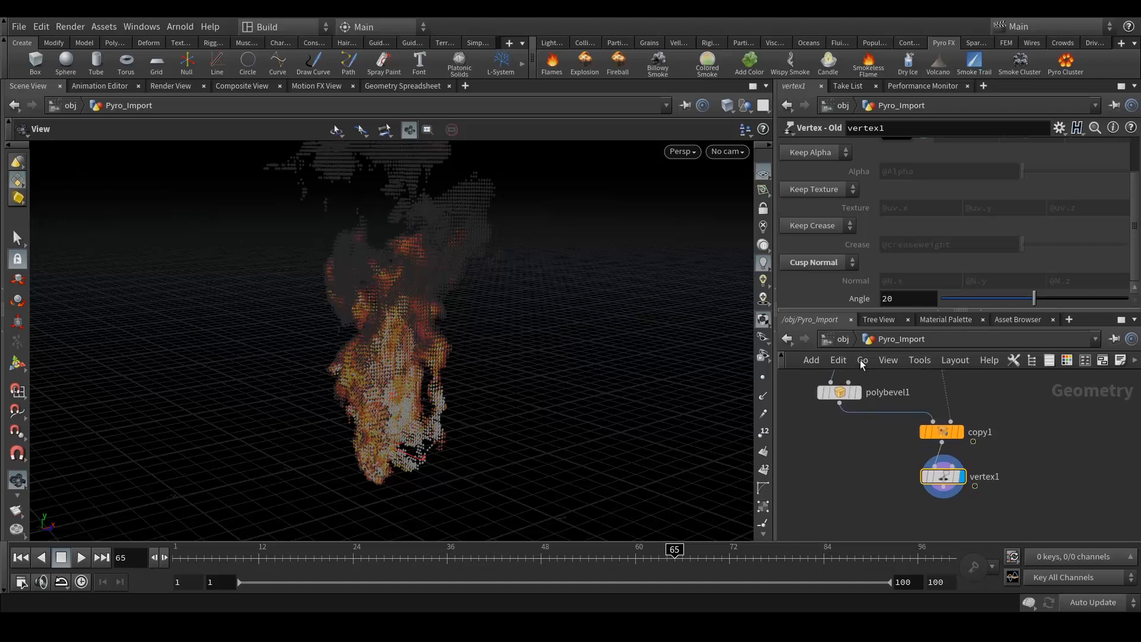
# - At object level, add an Environment Light node to the network
pyautogui.press('u')
pyautogui.click(1061, 451)
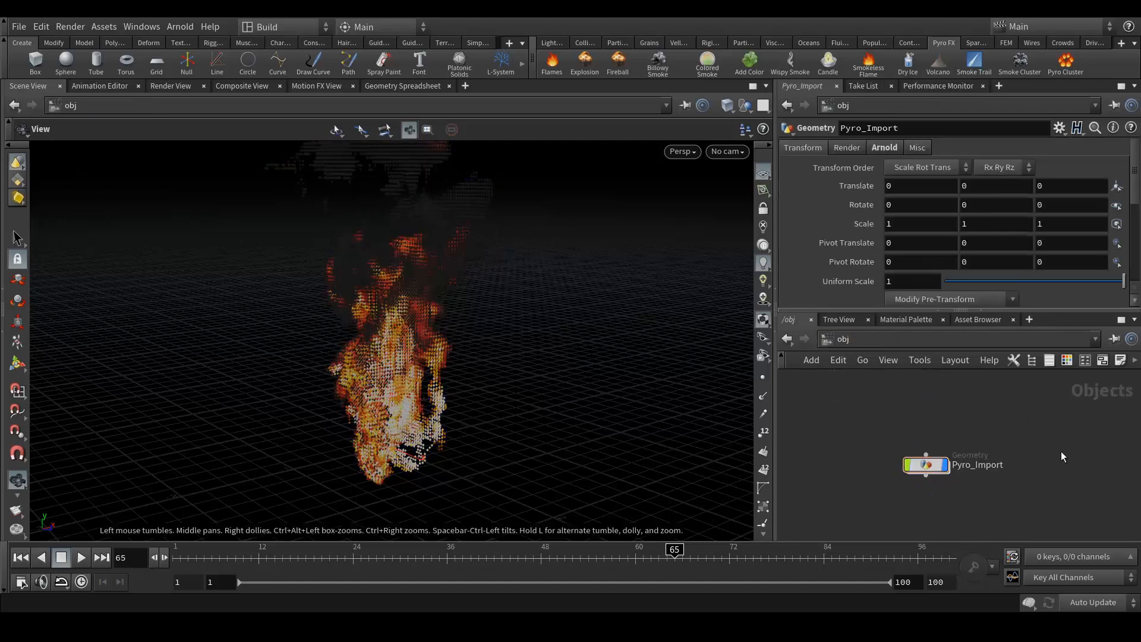
pyautogui.moveTo(967, 422); pyautogui.dragTo(975, 436, button='middle')
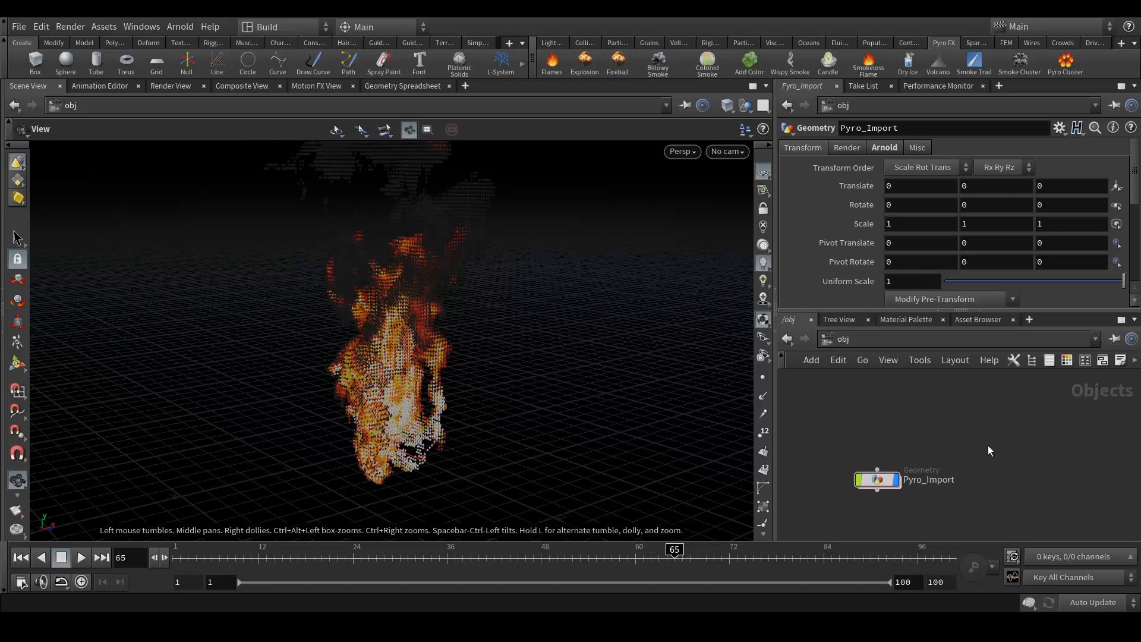
pyautogui.press('Tab')
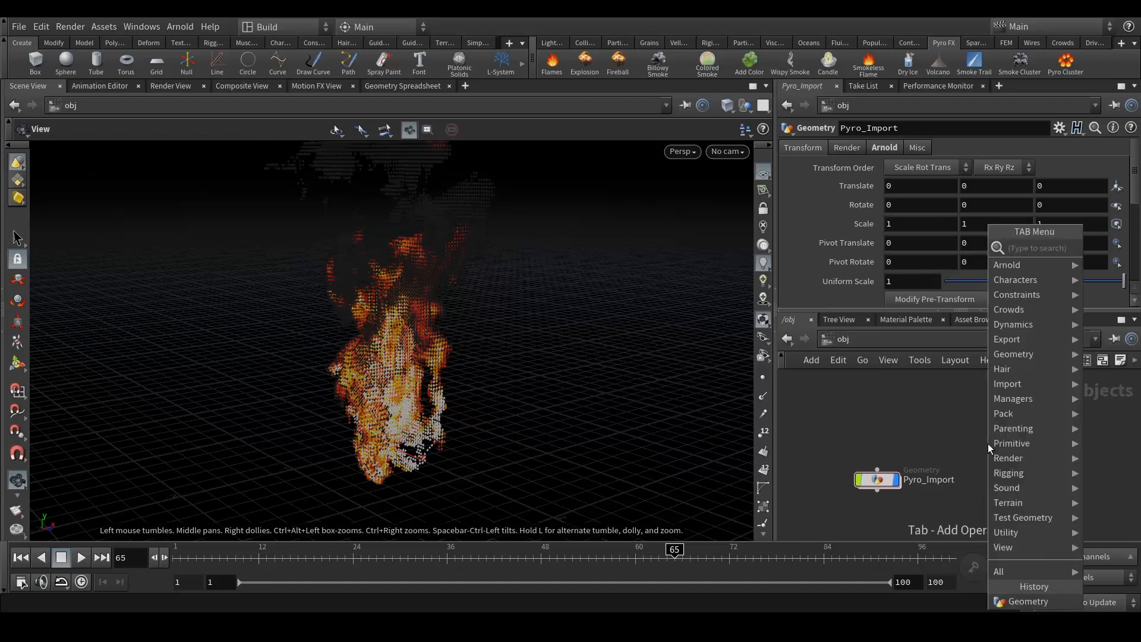
pyautogui.write('en')
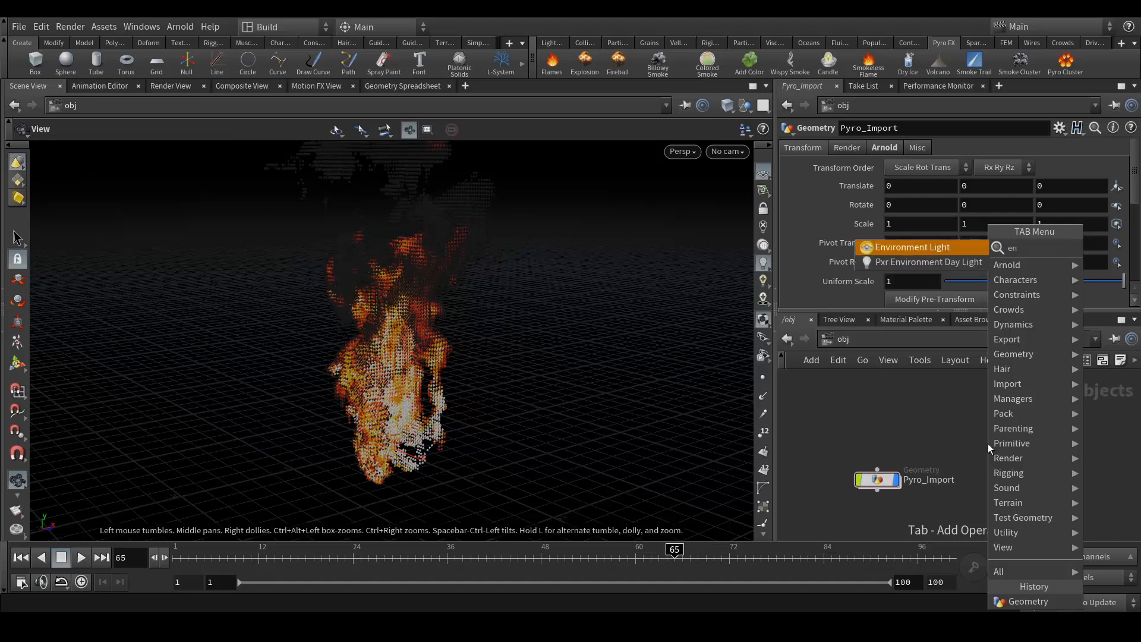
pyautogui.press('Return')
pyautogui.click(988, 443)
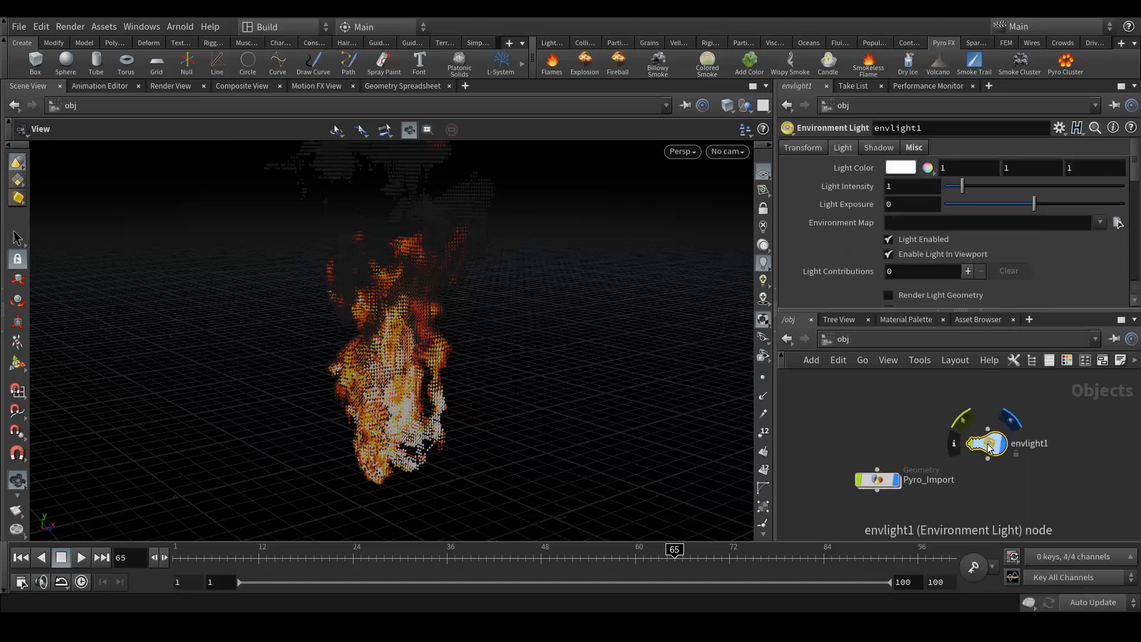
# - Use the blurred gym HDR as environment map, move the node right, and open viewport display options
pyautogui.click(1117, 221)
pyautogui.doubleClick(862, 100)
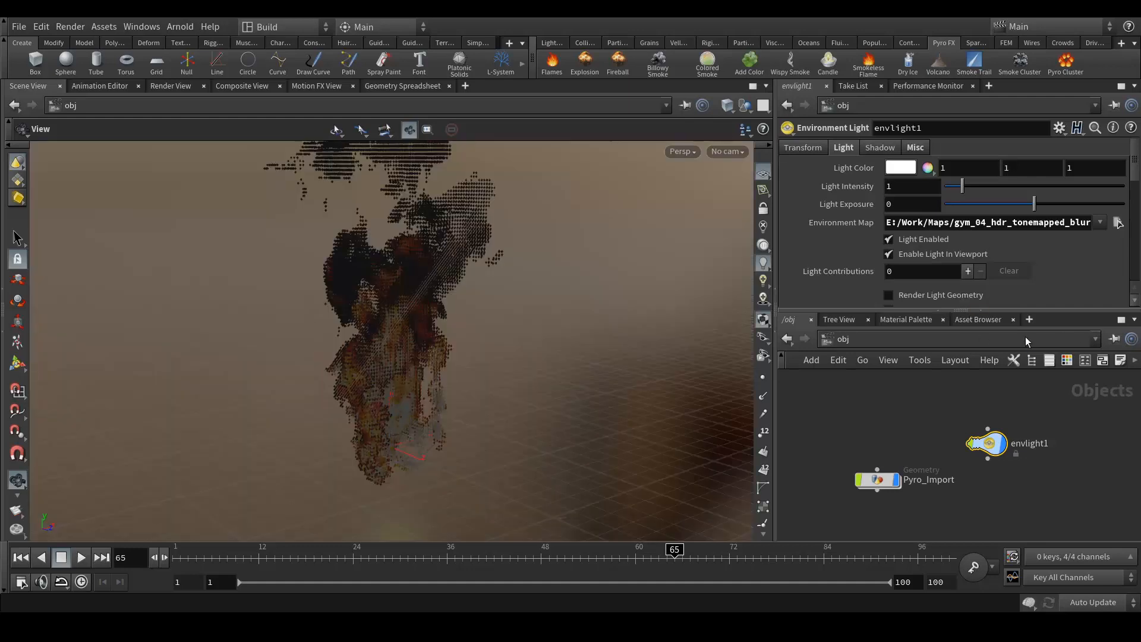
pyautogui.moveTo(987, 443); pyautogui.dragTo(1055, 453)
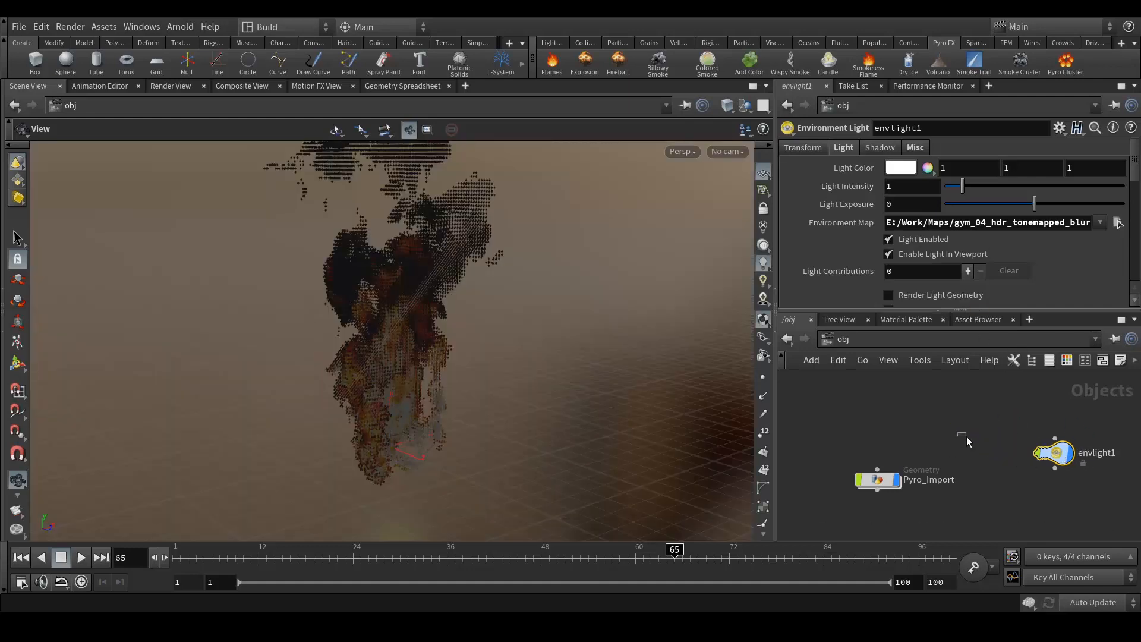
pyautogui.click(967, 436)
pyautogui.press('d')
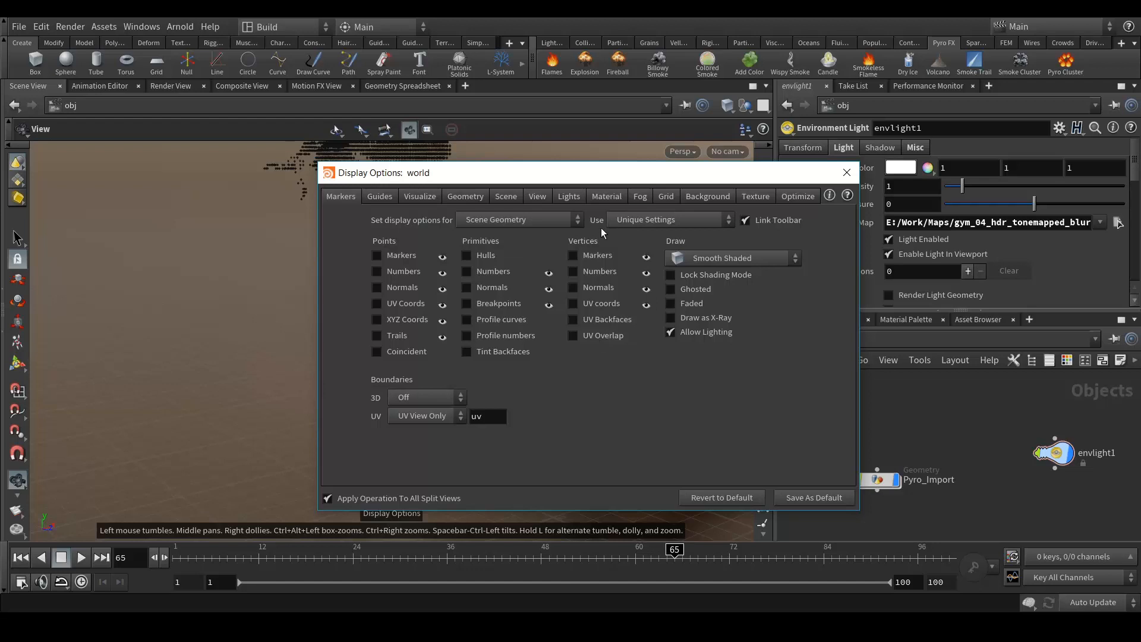
# - Turn off Display Environment Lights as Backgrounds in the viewport display options
pyautogui.click(707, 196)
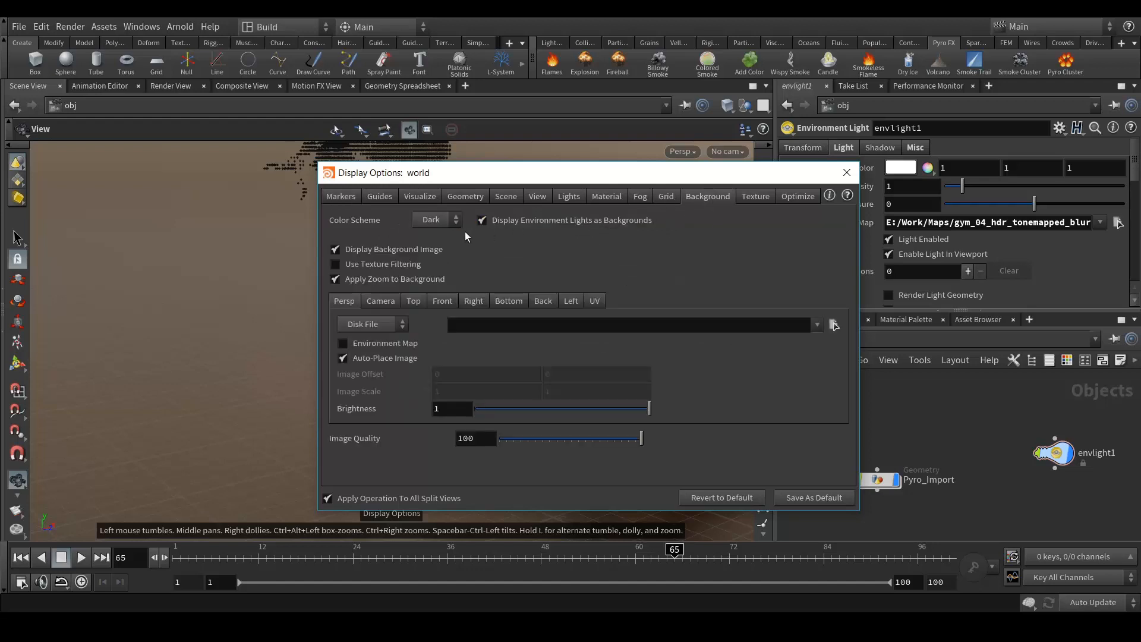
pyautogui.click(482, 220)
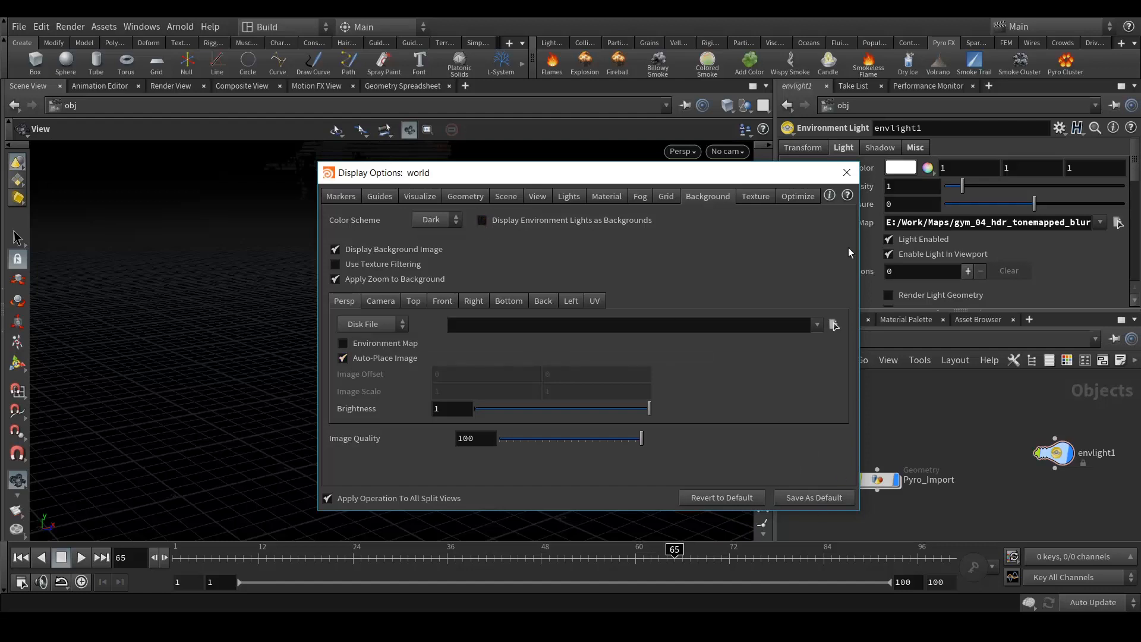
pyautogui.click(847, 172)
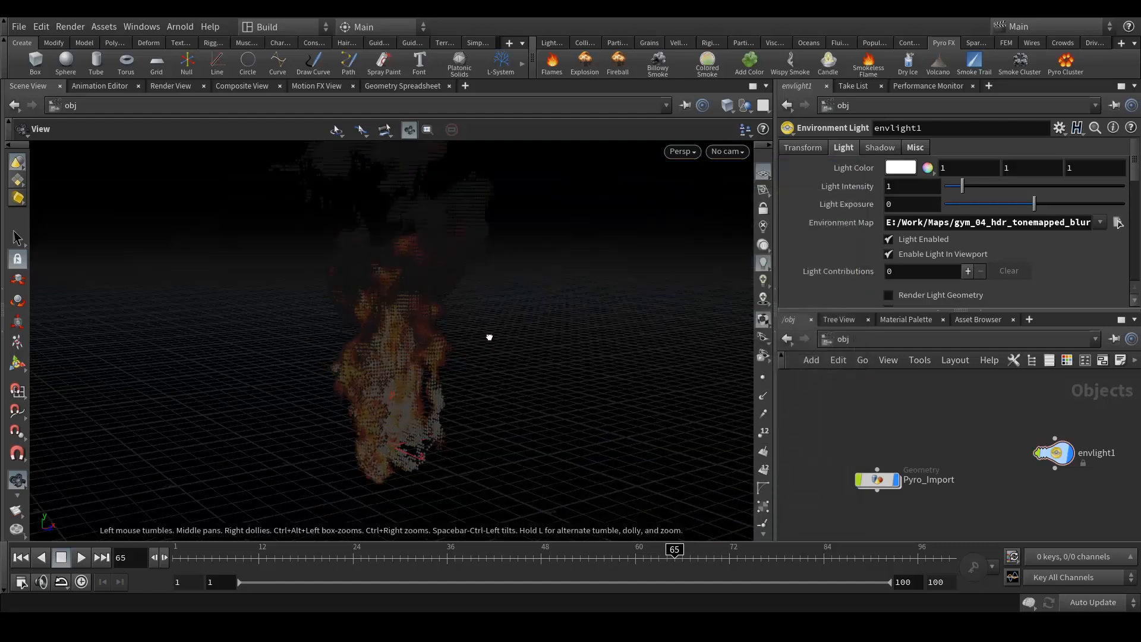
pyautogui.moveTo(525, 334); pyautogui.dragTo(509, 349, button='middle')
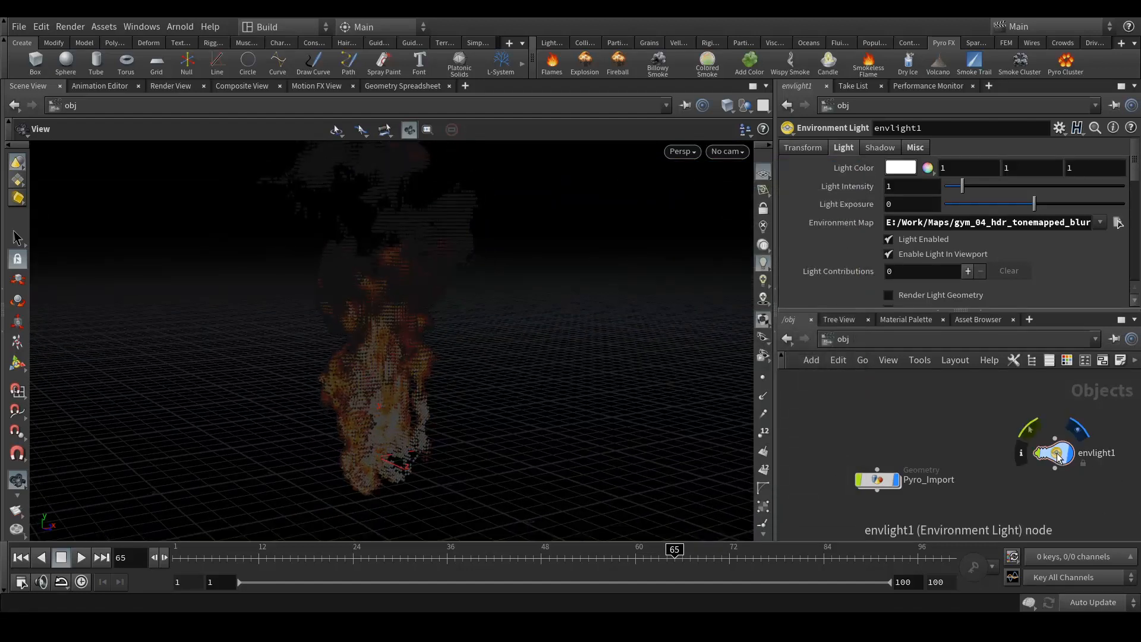
# - Set envlight1's Light Exposure to 1, then raise it to 2
pyautogui.click(909, 204)
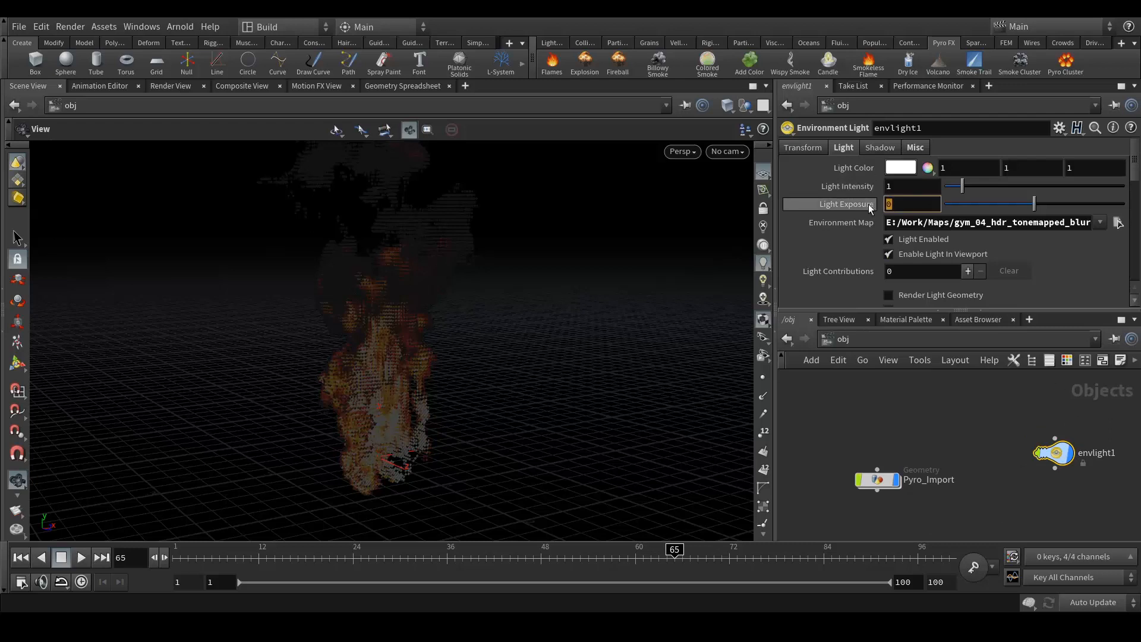
pyautogui.write('1')
pyautogui.press('Return')
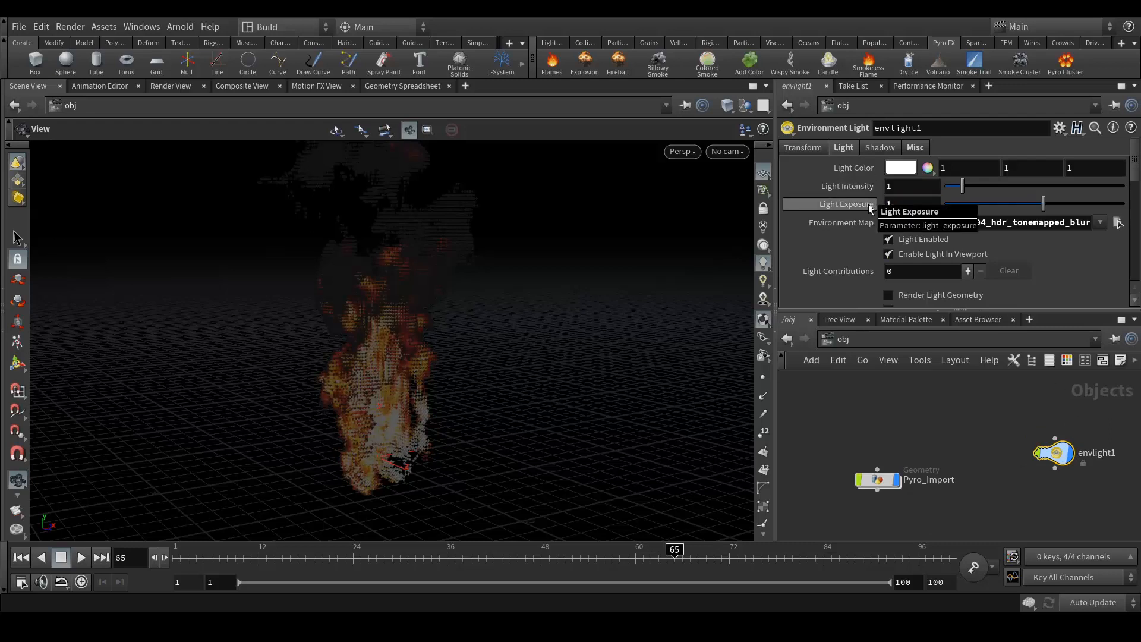
pyautogui.click(905, 203)
pyautogui.write('2')
pyautogui.press('Return')
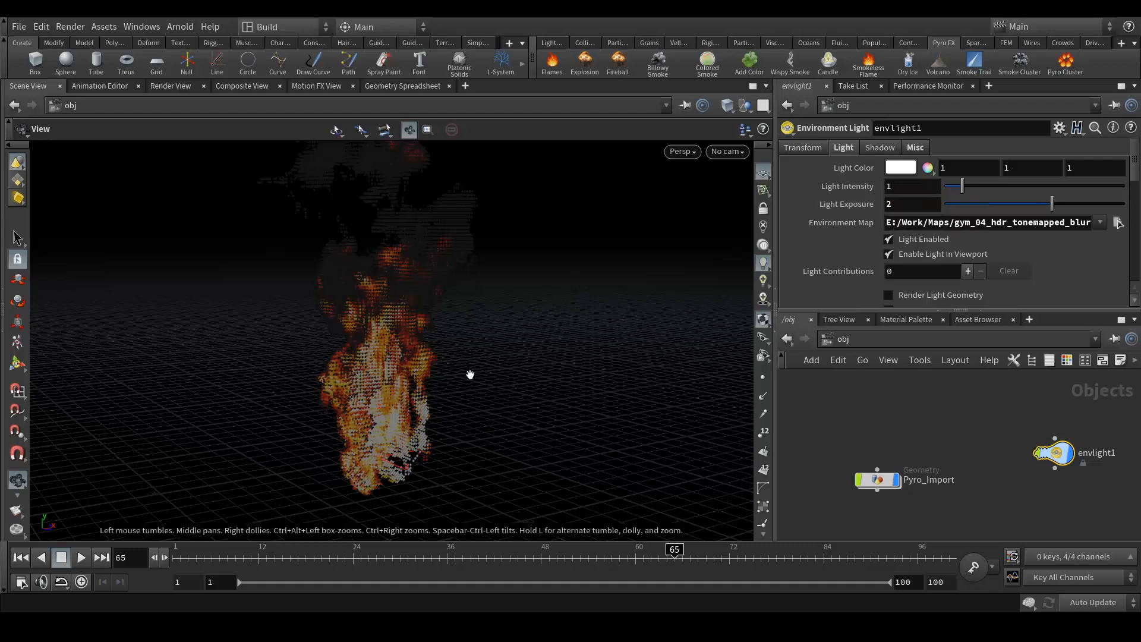
# - Check the Mantra IPR render of the fire, return to Scene View, and open the Material Palette
pyautogui.moveTo(459, 377)
pyautogui.mouseDown()
pyautogui.moveTo(461, 366)
pyautogui.moveTo(441, 378)
pyautogui.mouseUp()
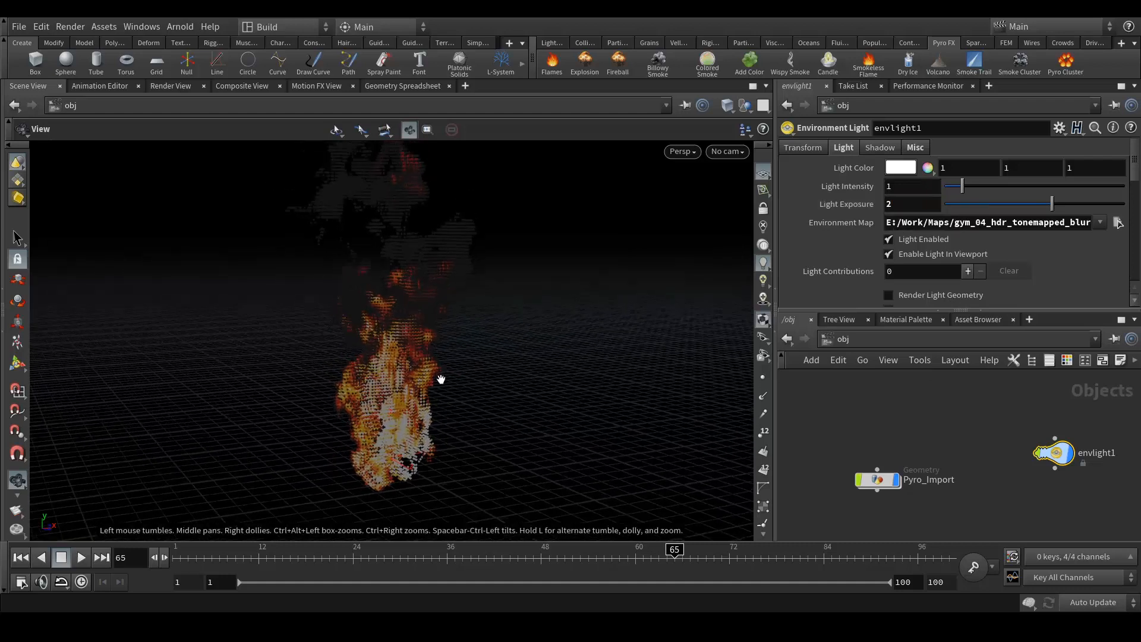
pyautogui.click(169, 86)
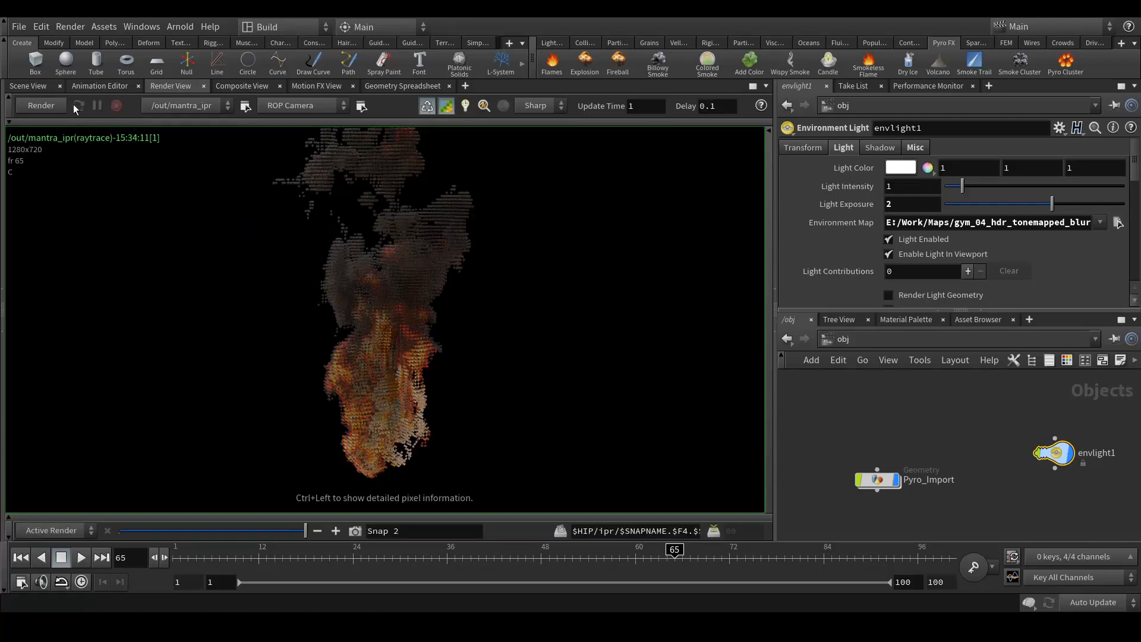
pyautogui.click(30, 87)
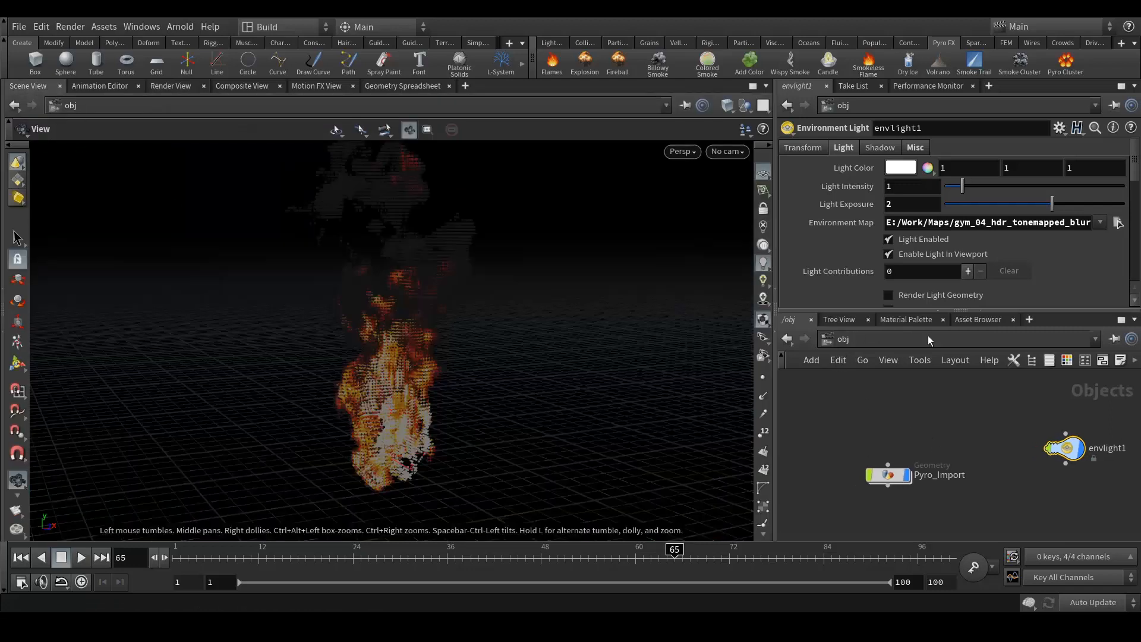
pyautogui.click(904, 320)
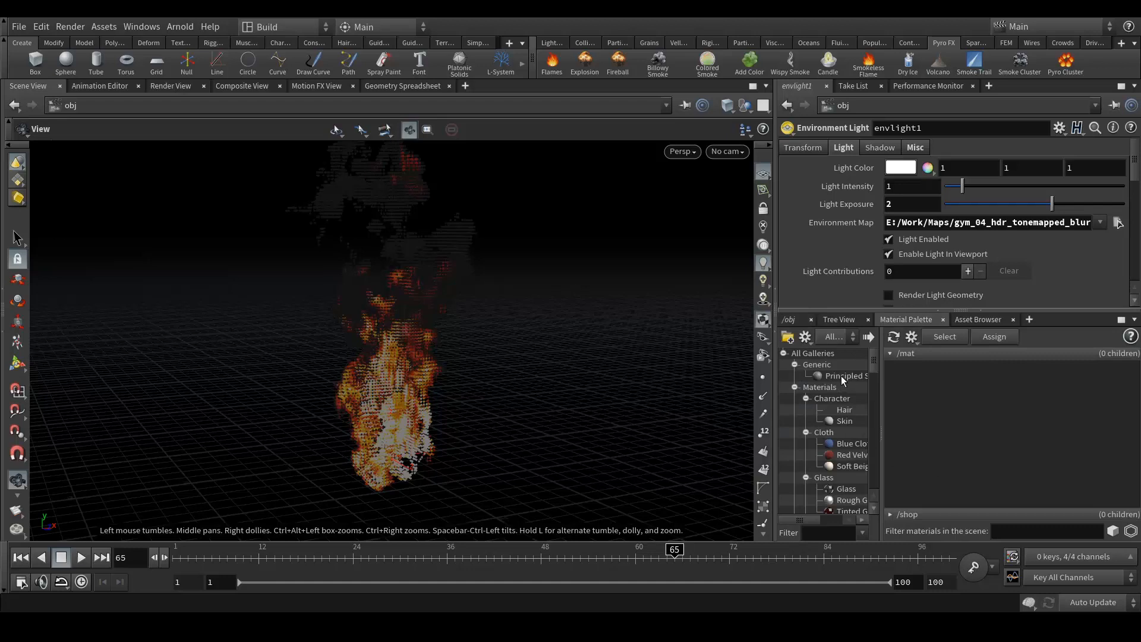
# - Create a Principled Shader in /mat and assign it to the fire
pyautogui.moveTo(841, 378); pyautogui.dragTo(1005, 421)
pyautogui.moveTo(917, 414); pyautogui.dragTo(405, 339)
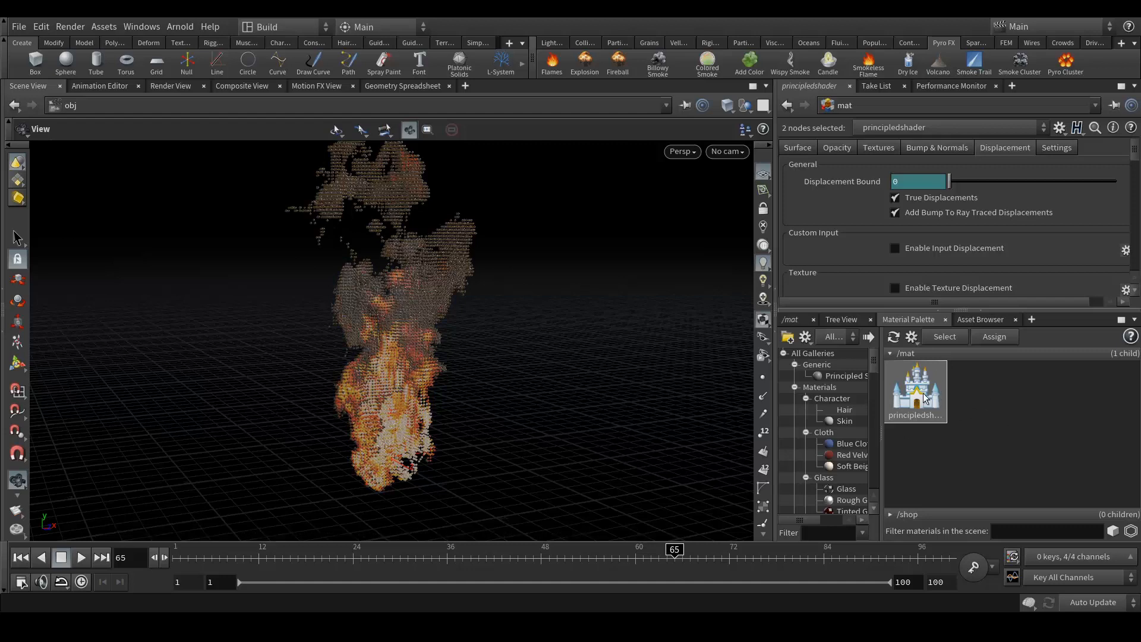
pyautogui.click(832, 147)
pyautogui.click(810, 146)
# - Turn on Use Point Color and set the Base Color to white (1, 1, 1)
pyautogui.click(895, 218)
pyautogui.click(963, 184)
pyautogui.write('1')
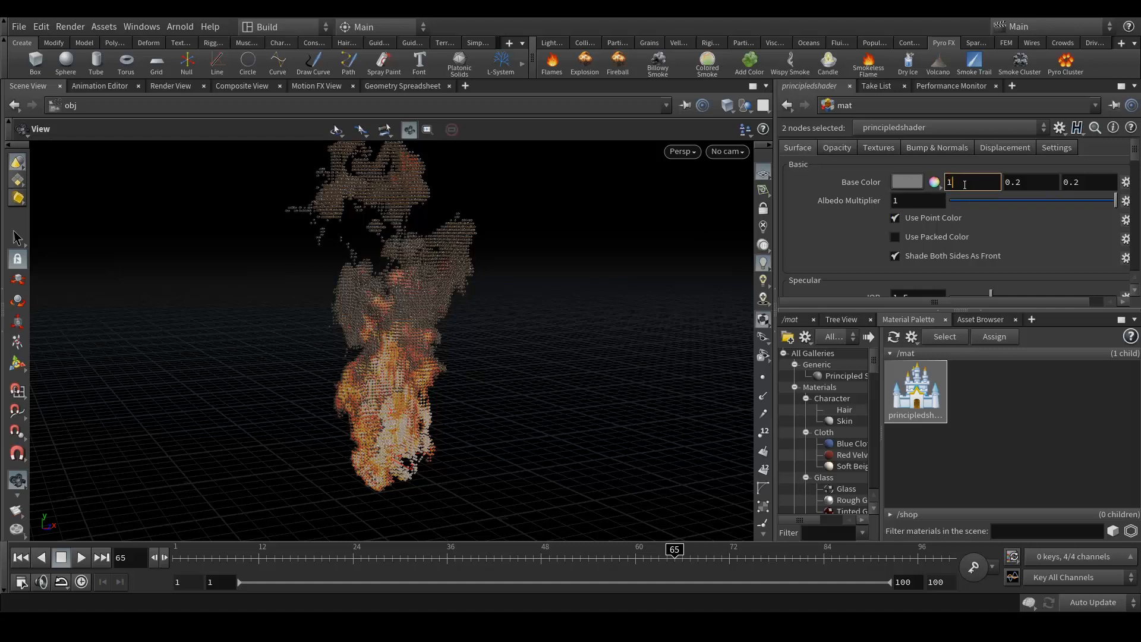
pyautogui.press('Tab')
pyautogui.write('1')
pyautogui.press('Tab')
pyautogui.write('1')
pyautogui.press('Return')
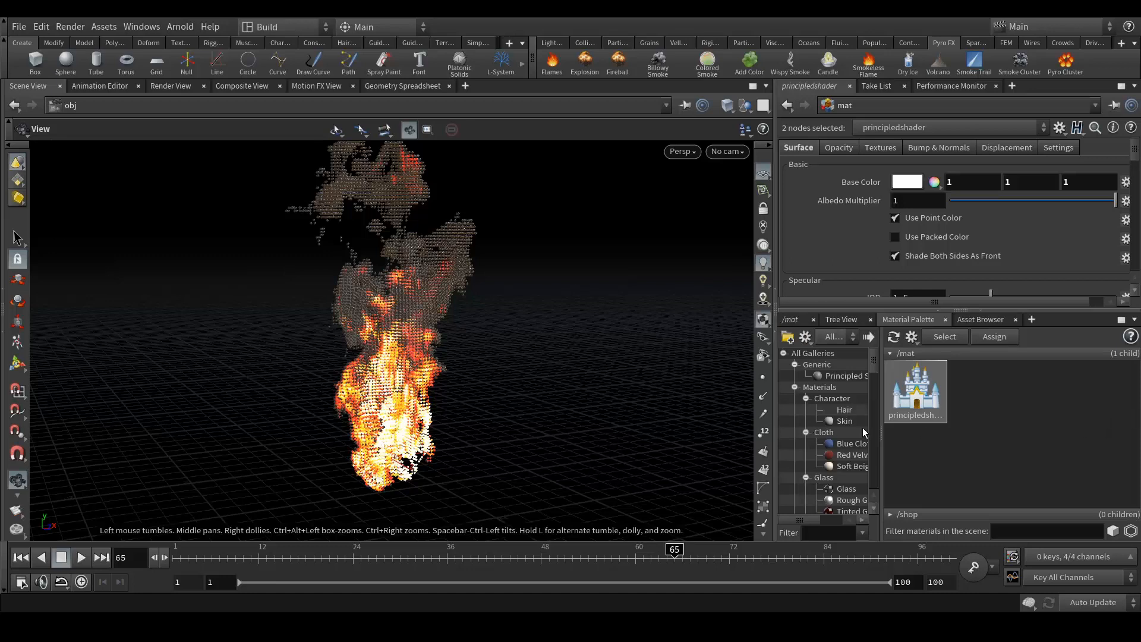
pyautogui.scroll(-3, 825, 416)
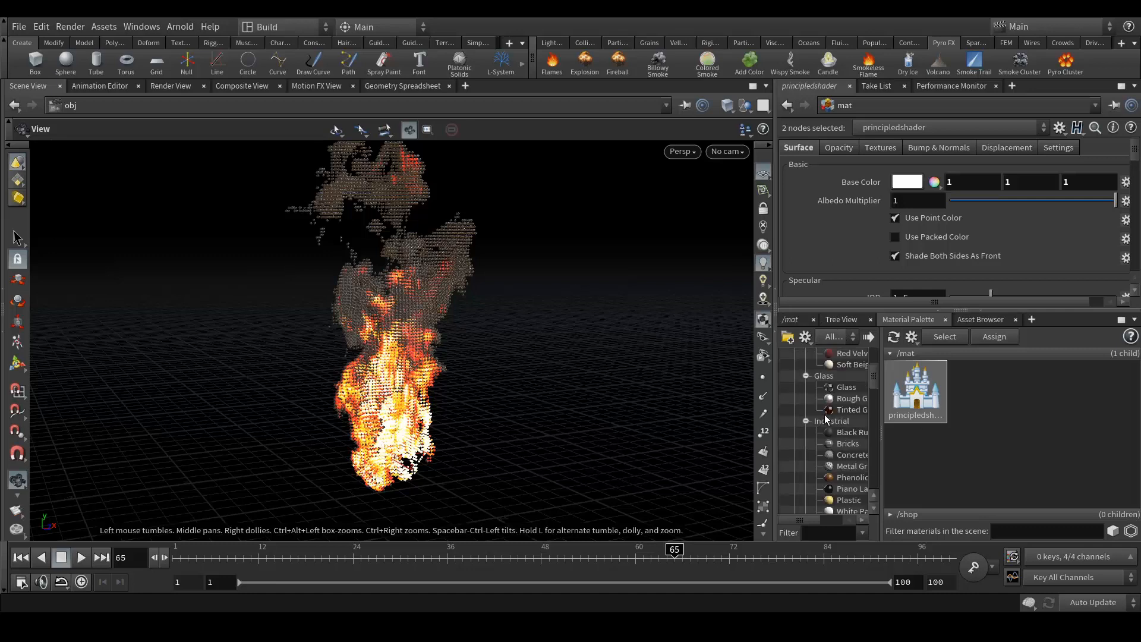
pyautogui.scroll(3, 825, 415)
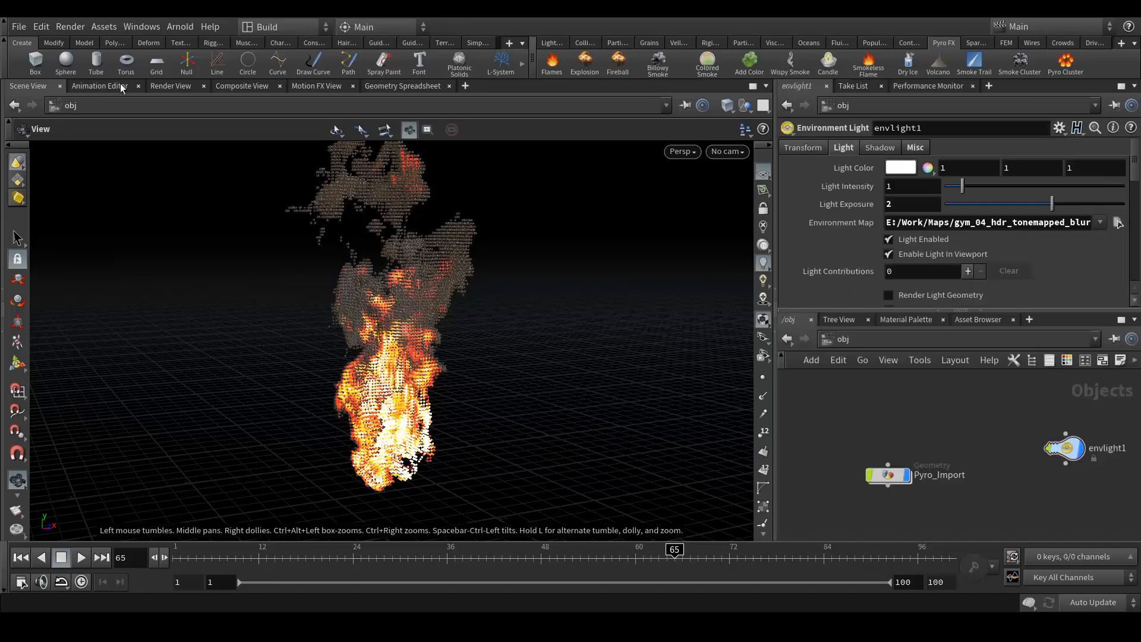
# - Render the principled-shaded fire in Render View and compare it with Snap 1
pyautogui.click(114, 87)
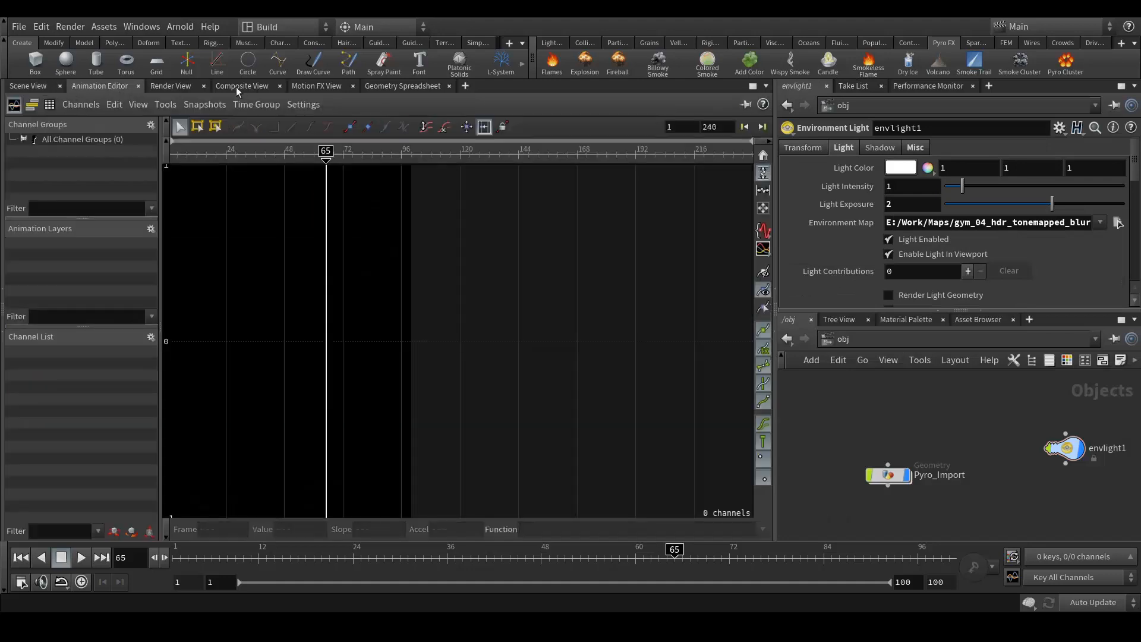
pyautogui.click(186, 86)
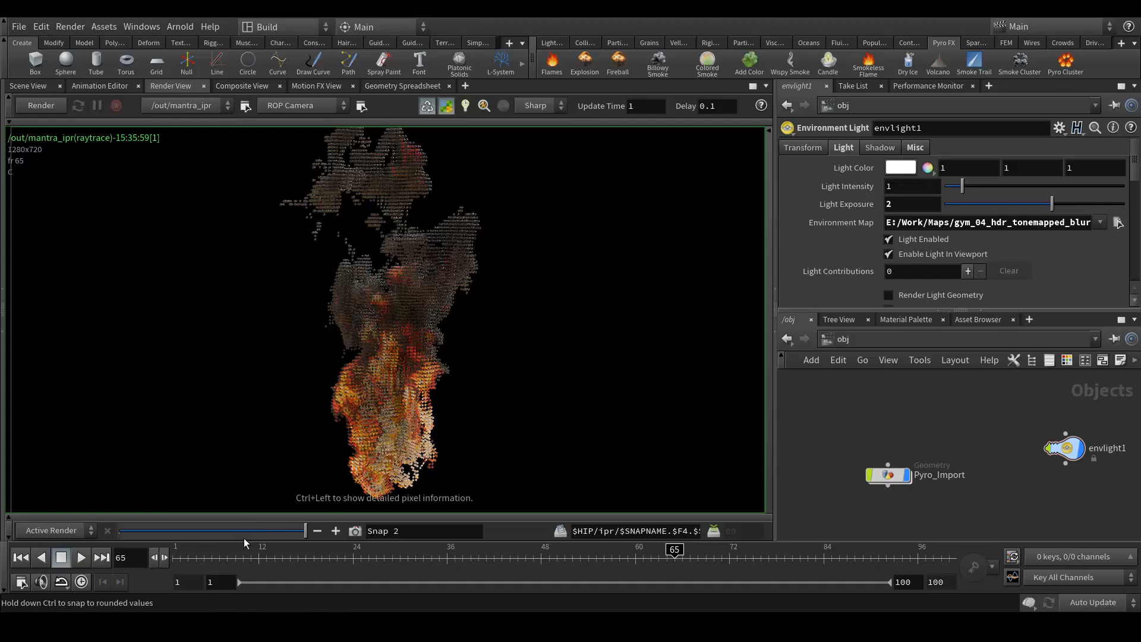
pyautogui.moveTo(246, 536)
pyautogui.mouseDown()
pyautogui.moveTo(140, 533)
pyautogui.moveTo(253, 525)
pyautogui.mouseUp()
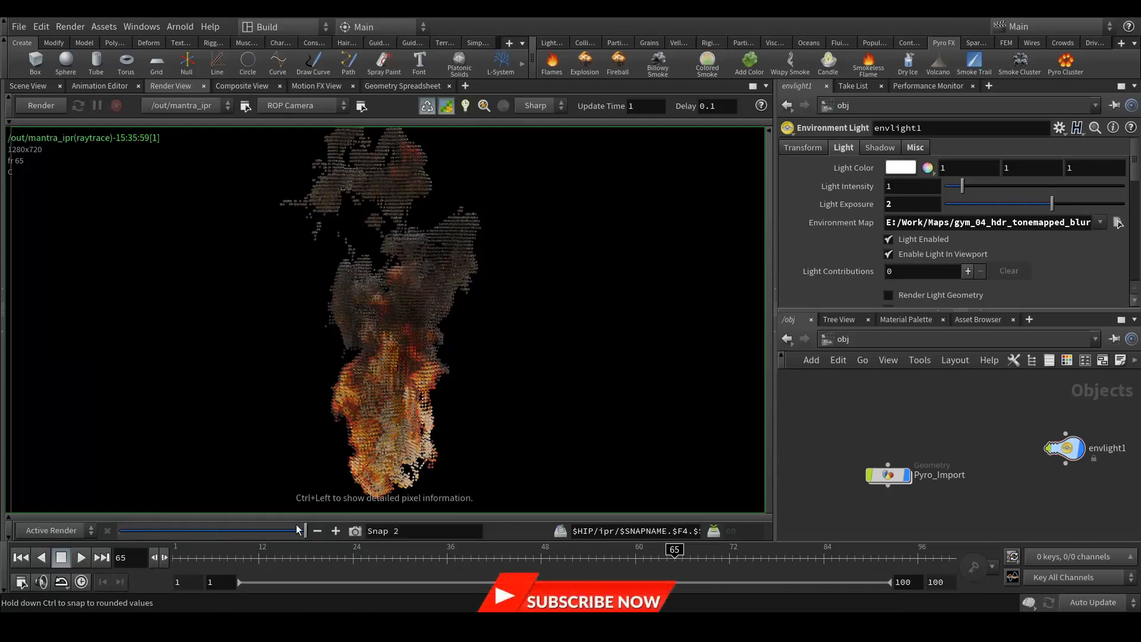
# - Go inside Pyro_Import and select the box2 node
pyautogui.click(25, 87)
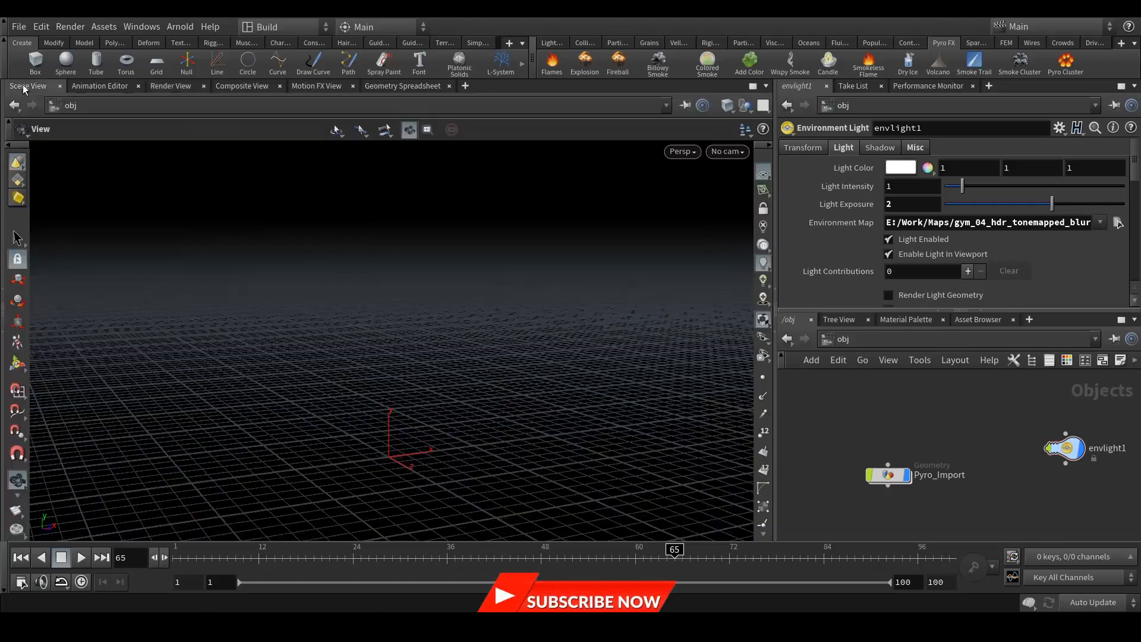
pyautogui.doubleClick(888, 474)
pyautogui.click(943, 476)
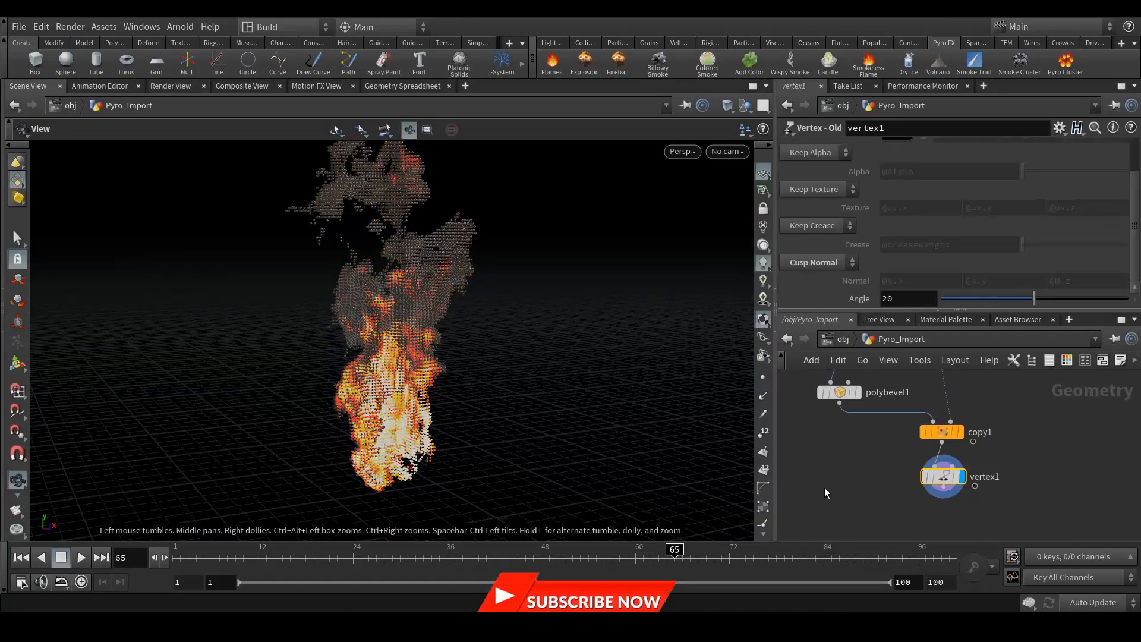
pyautogui.moveTo(854, 453); pyautogui.dragTo(869, 526, button='middle')
pyautogui.scroll(4, 861, 436)
pyautogui.click(851, 405)
# - Change box2's Uniform Scale from 0.025 to 0.08, then to 0.05
pyautogui.moveTo(895, 233); pyautogui.dragTo(916, 233)
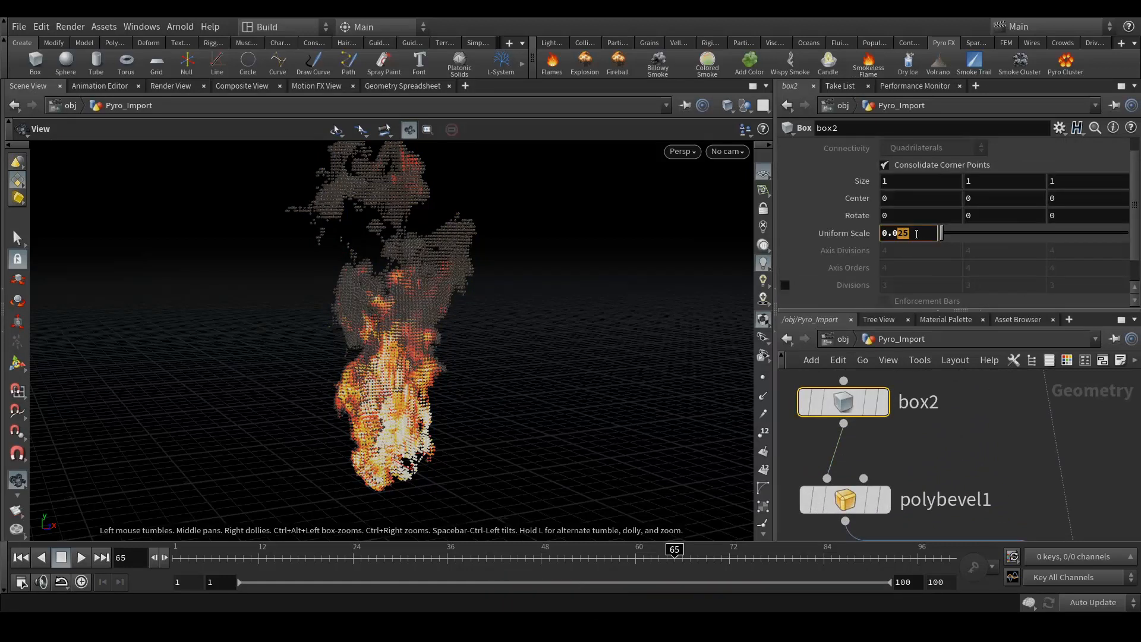
pyautogui.write('8')
pyautogui.press('Return')
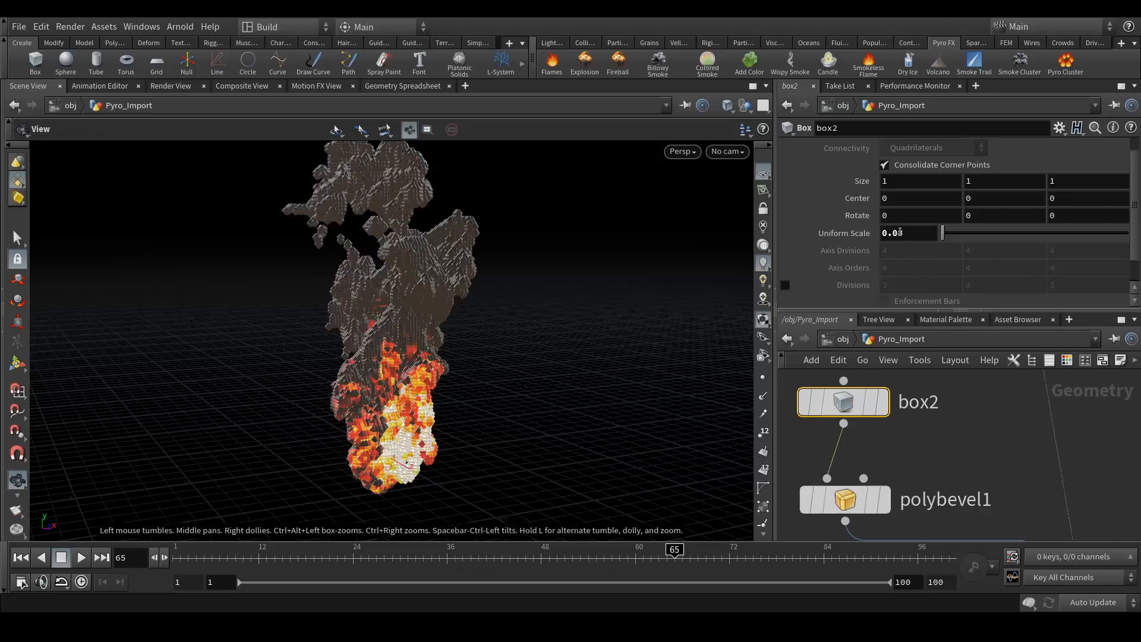
pyautogui.moveTo(899, 233); pyautogui.dragTo(912, 233)
pyautogui.write('5')
pyautogui.press('Return')
# - Display the single box, then the bevelled box from polybevel1
pyautogui.click(884, 407)
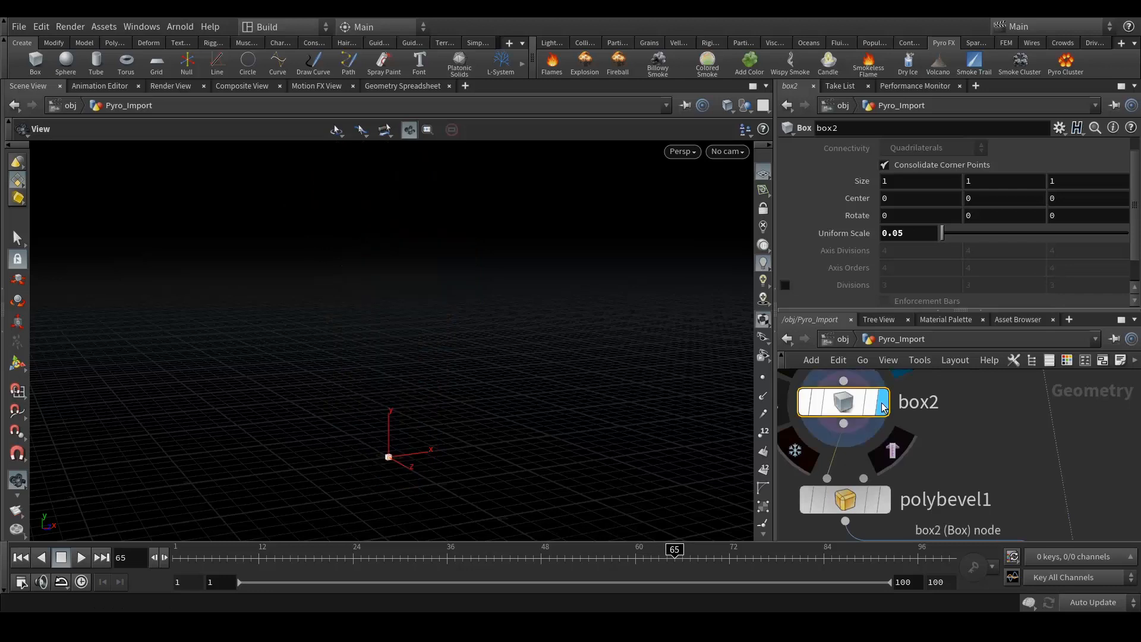
pyautogui.click(884, 499)
pyautogui.scroll(20, 398, 484)
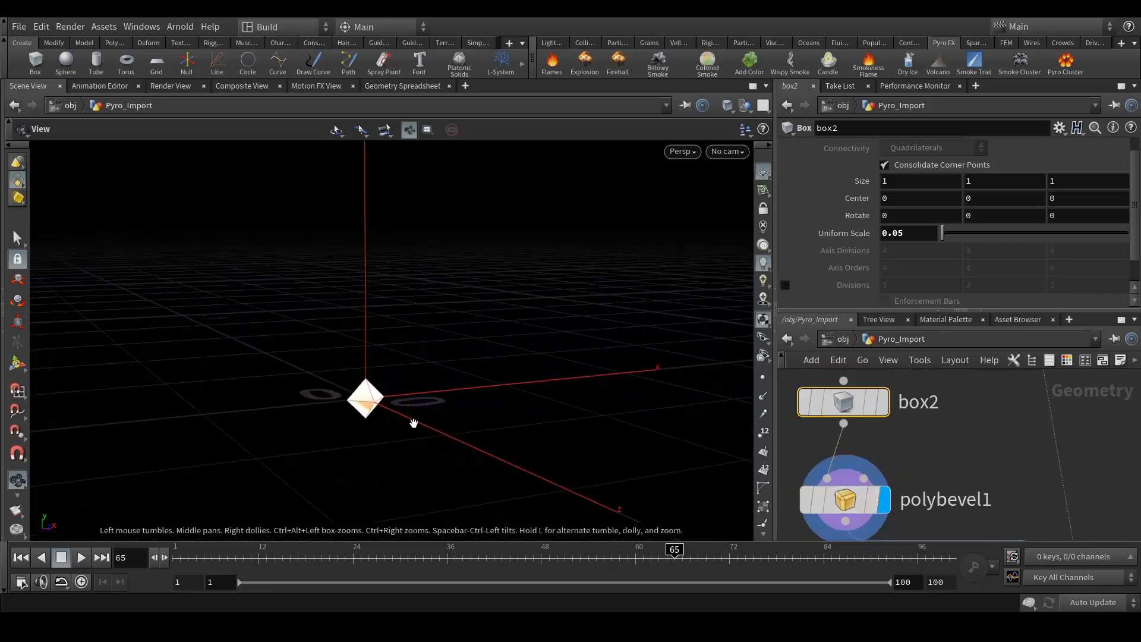
pyautogui.scroll(-5, 354, 422)
pyautogui.click(908, 499)
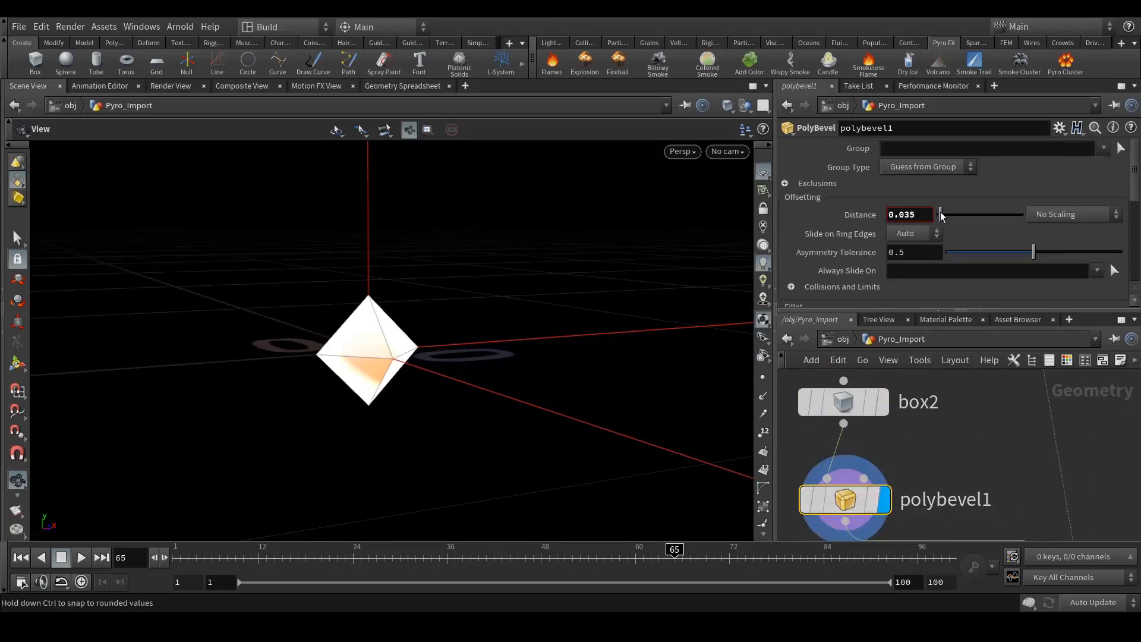
# - Try polybevel1 Distance values 0.01 and 0.001, settling on 0.002
pyautogui.moveTo(940, 215)
pyautogui.mouseDown()
pyautogui.moveTo(959, 216)
pyautogui.moveTo(941, 217)
pyautogui.mouseUp()
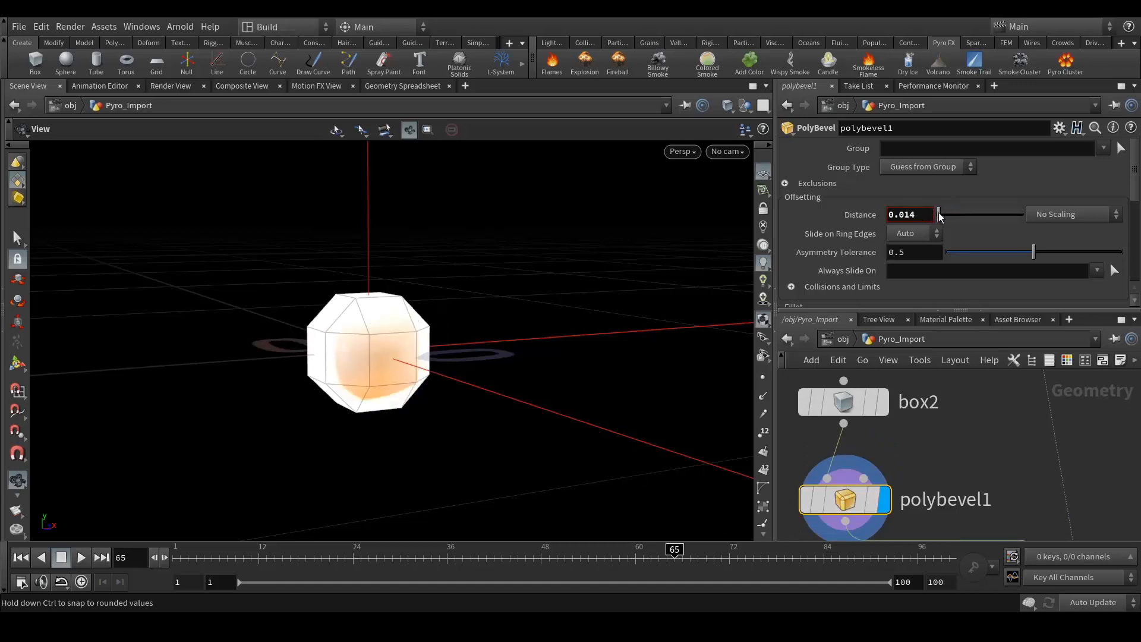
pyautogui.moveTo(904, 215); pyautogui.dragTo(926, 213)
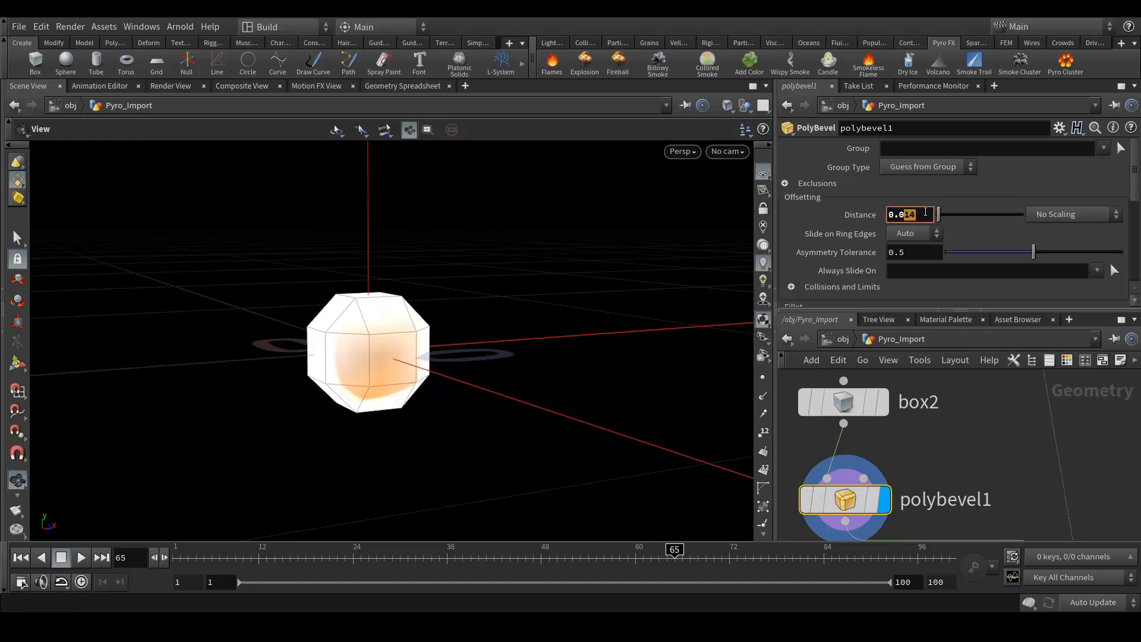
pyautogui.write('1')
pyautogui.press('Return')
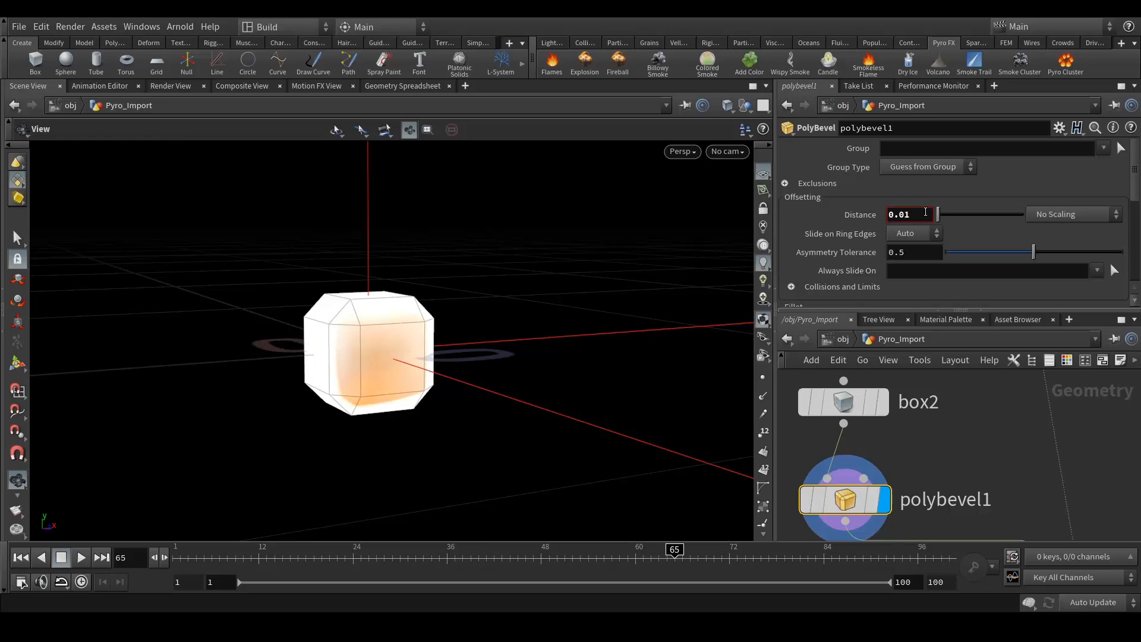
pyautogui.press('BackSpace')
pyautogui.write('01')
pyautogui.press('Return')
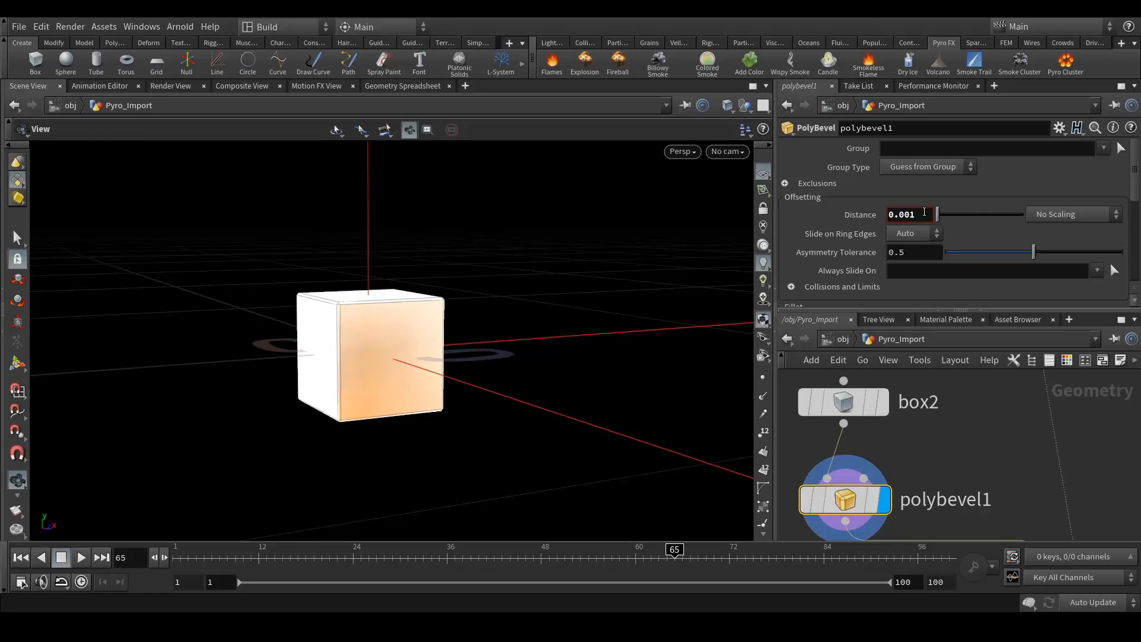
pyautogui.click(924, 212)
pyautogui.press('BackSpace')
pyautogui.write('2')
pyautogui.press('Return')
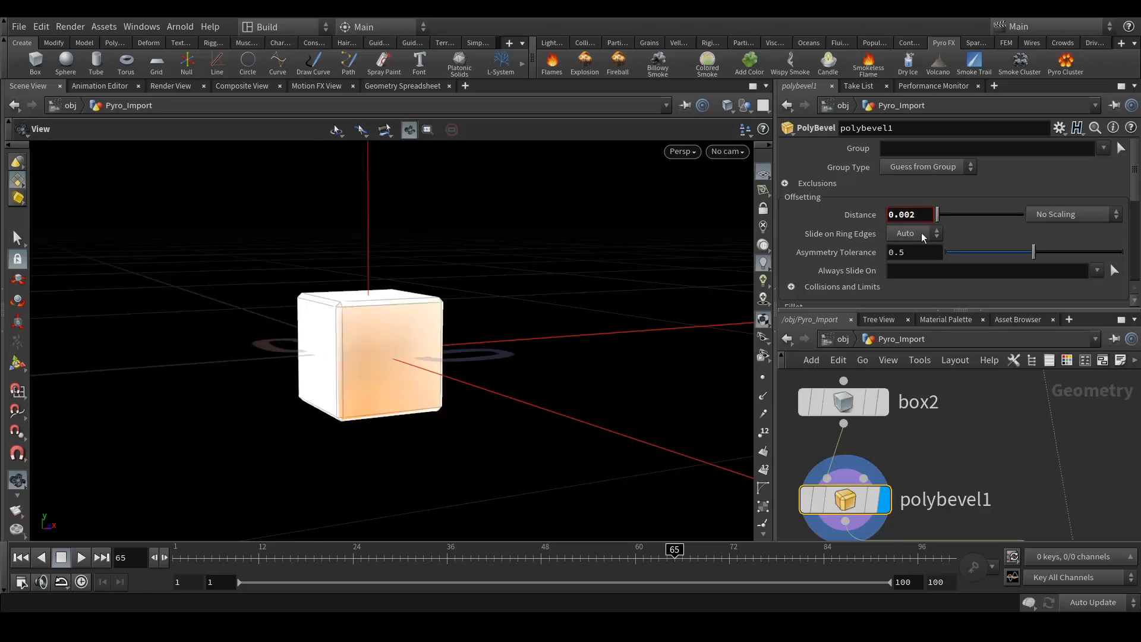
# - Display copy1's copied boxes, then vertex1's coloured voxel fire and smoke
pyautogui.scroll(-3, 918, 433)
pyautogui.scroll(3, 1030, 524)
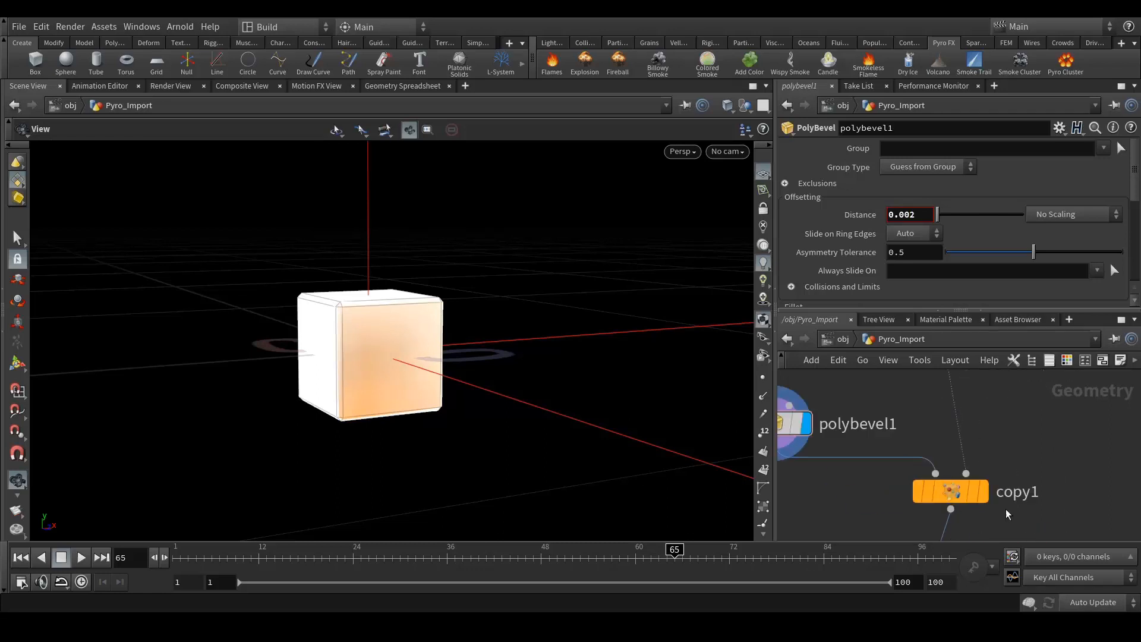
pyautogui.click(984, 492)
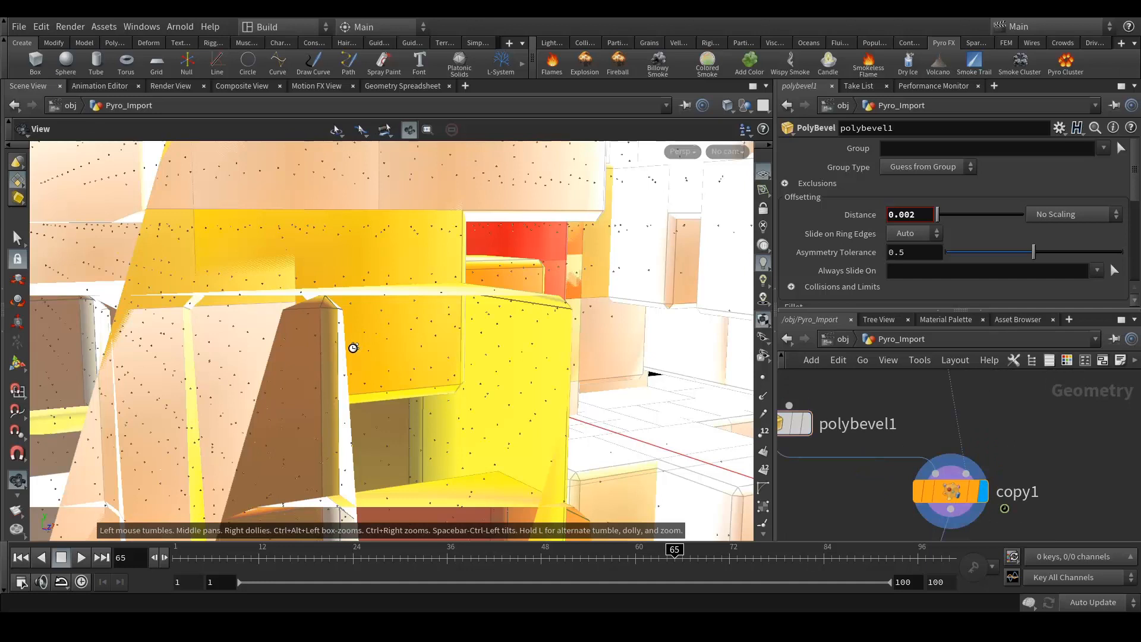
pyautogui.scroll(-10, 353, 347)
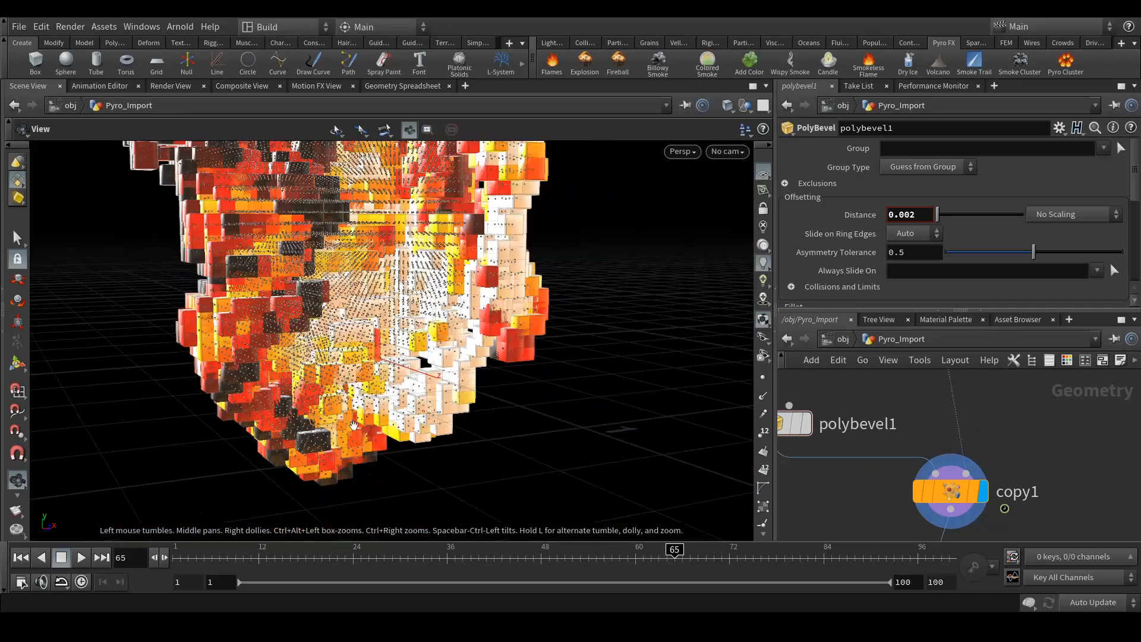
pyautogui.moveTo(353, 426); pyautogui.dragTo(358, 448)
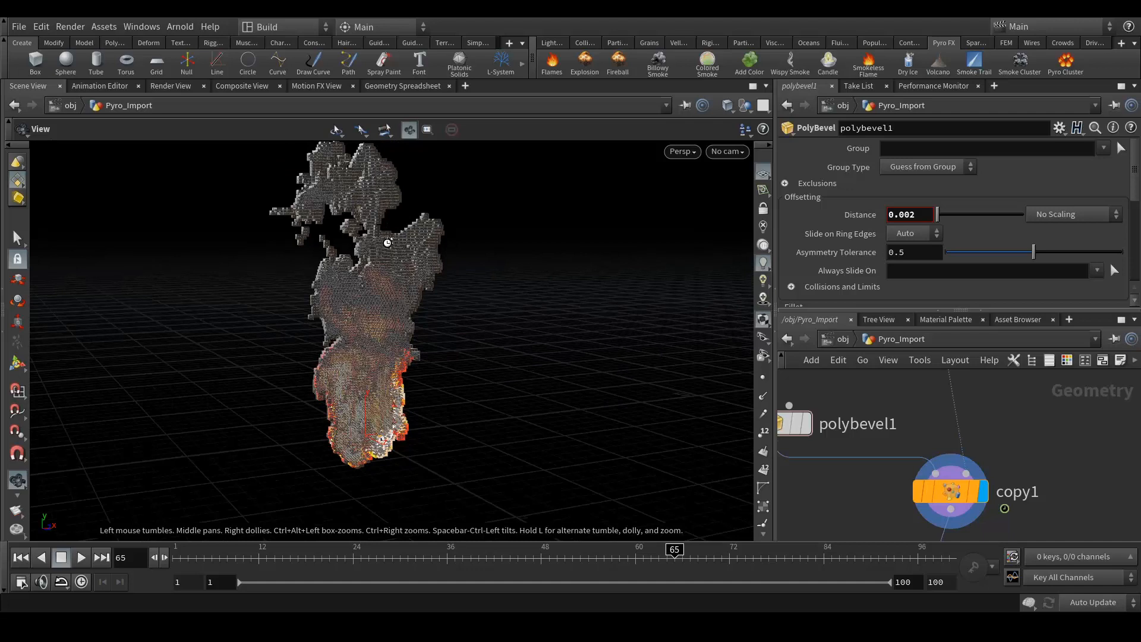
pyautogui.moveTo(1070, 487); pyautogui.dragTo(1031, 389, button='middle')
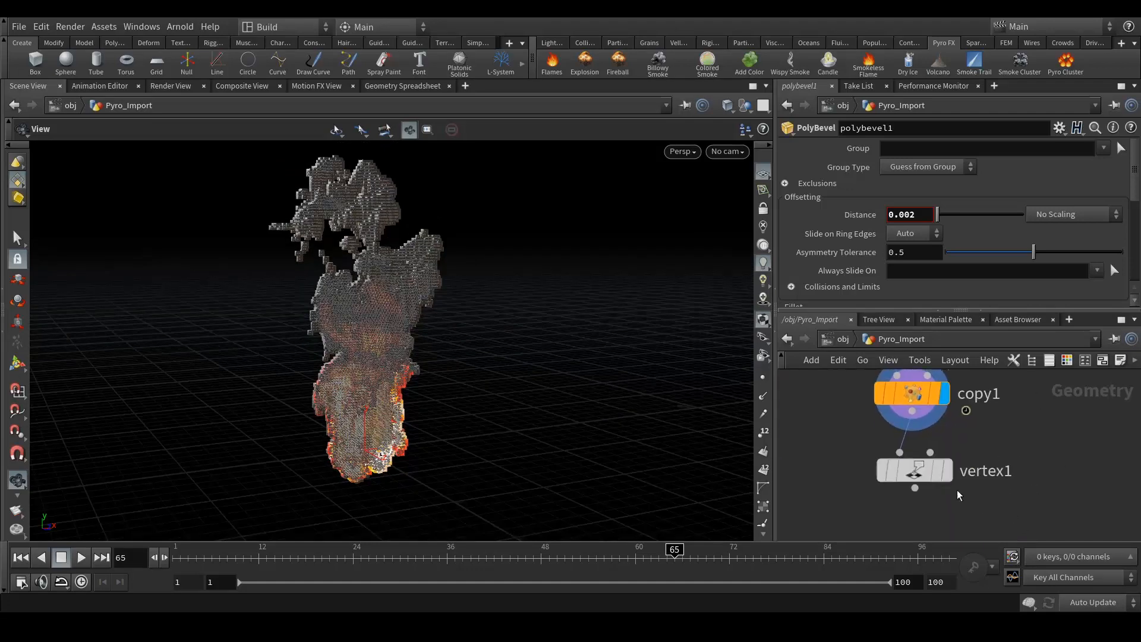
pyautogui.moveTo(962, 493)
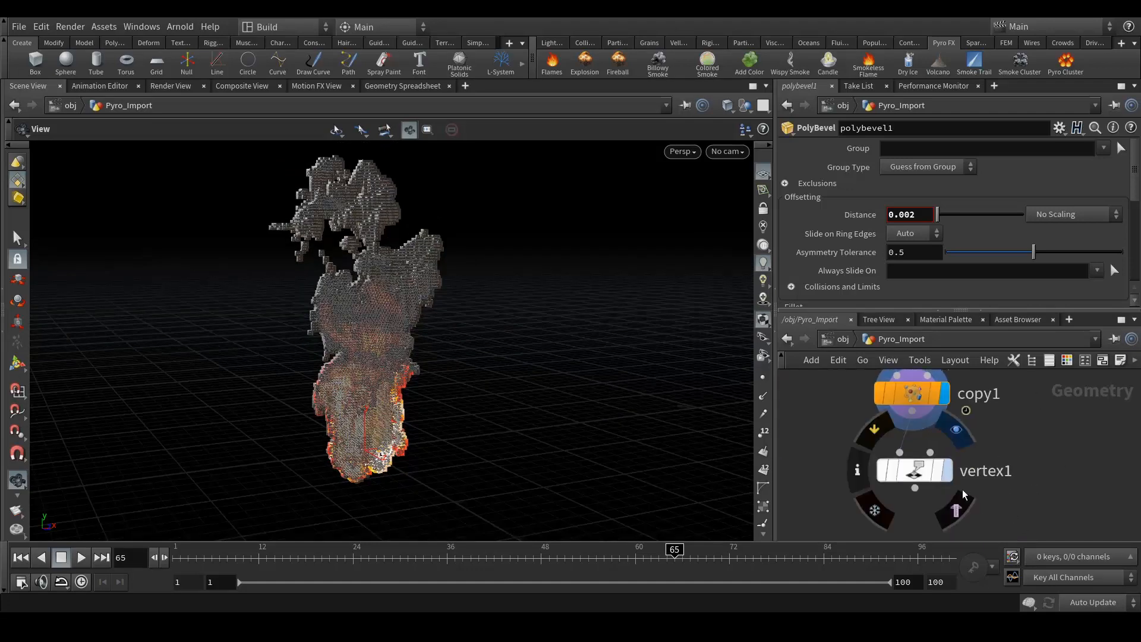
pyautogui.click(905, 472)
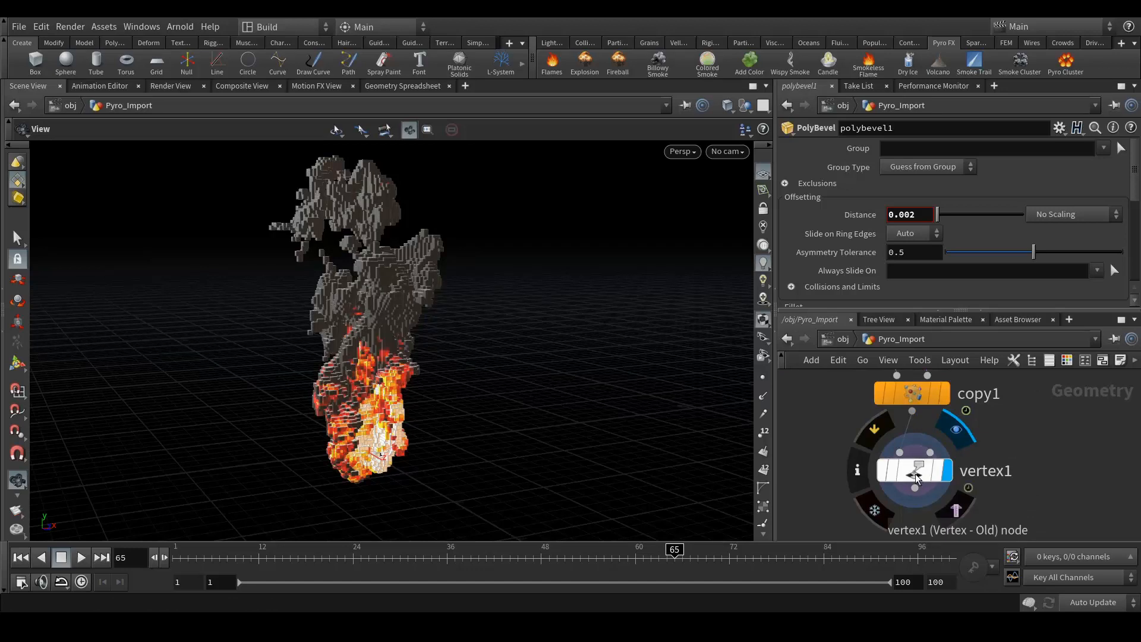
pyautogui.moveTo(1033, 419); pyautogui.dragTo(1086, 499, button='middle')
# - Change box2's Uniform Scale to 0.035, then settle on 0.03
pyautogui.moveTo(906, 393); pyautogui.dragTo(950, 455, button='middle')
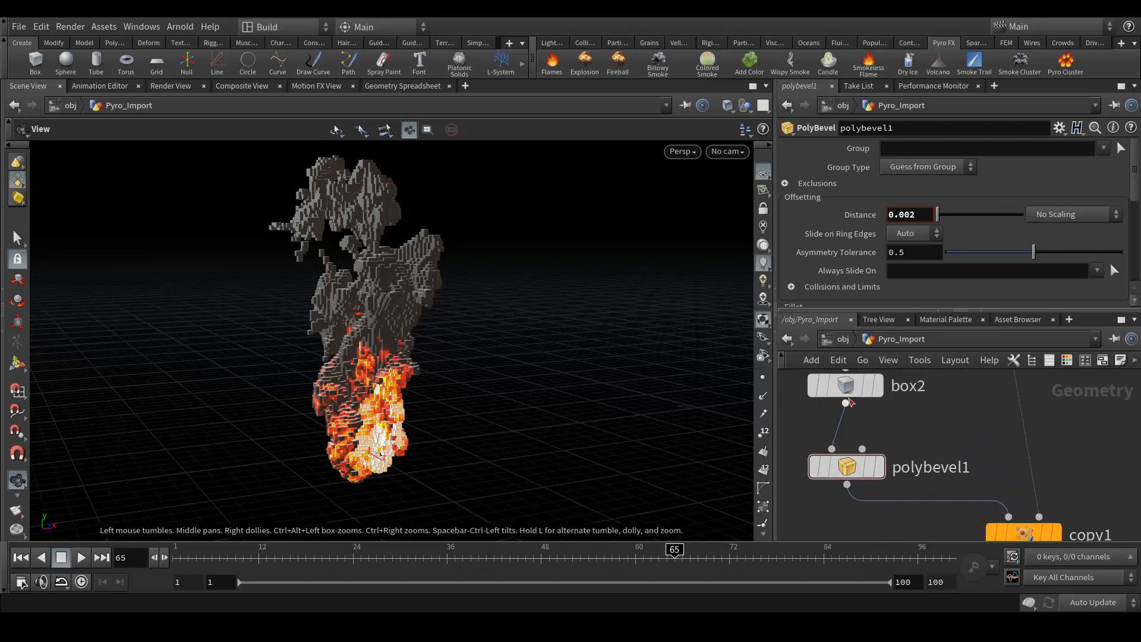
pyautogui.click(845, 386)
pyautogui.click(915, 233)
pyautogui.press('BackSpace')
pyautogui.write('35')
pyautogui.press('Return')
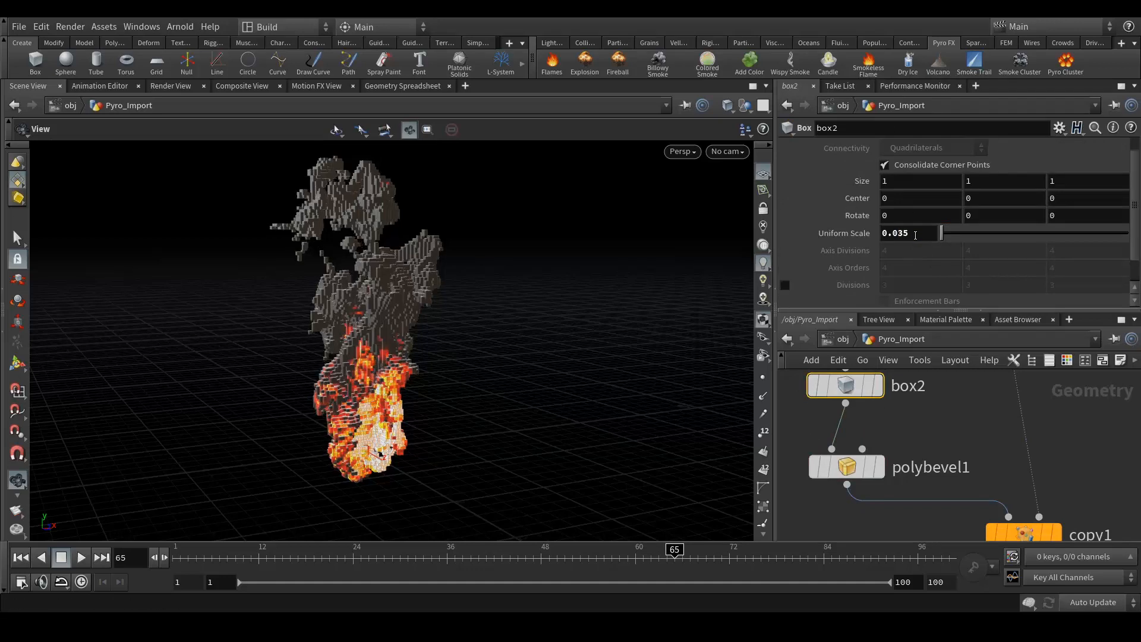
pyautogui.moveTo(903, 233); pyautogui.dragTo(921, 230)
pyautogui.press('BackSpace')
pyautogui.press('Return')
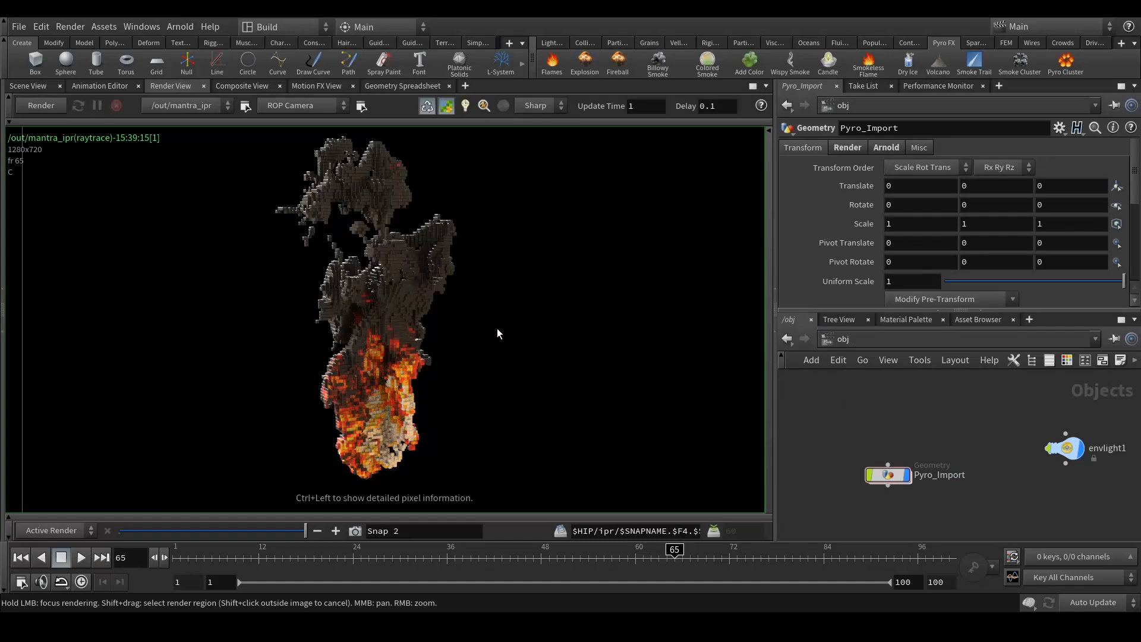
pyautogui.scroll(3, 398, 295)
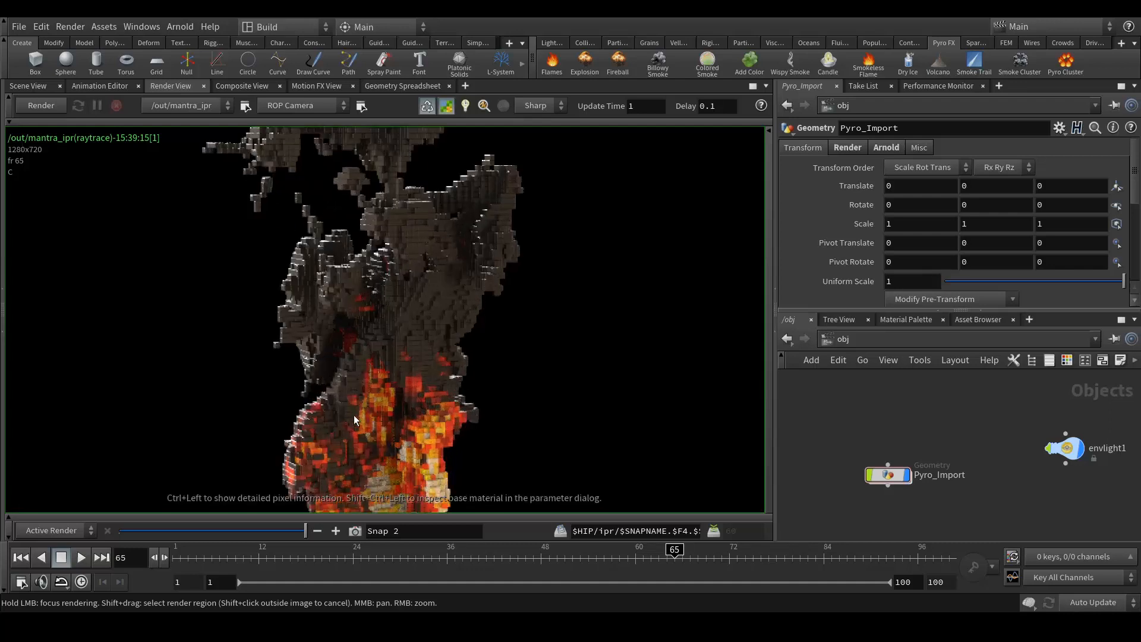
pyautogui.scroll(-5, 376, 397)
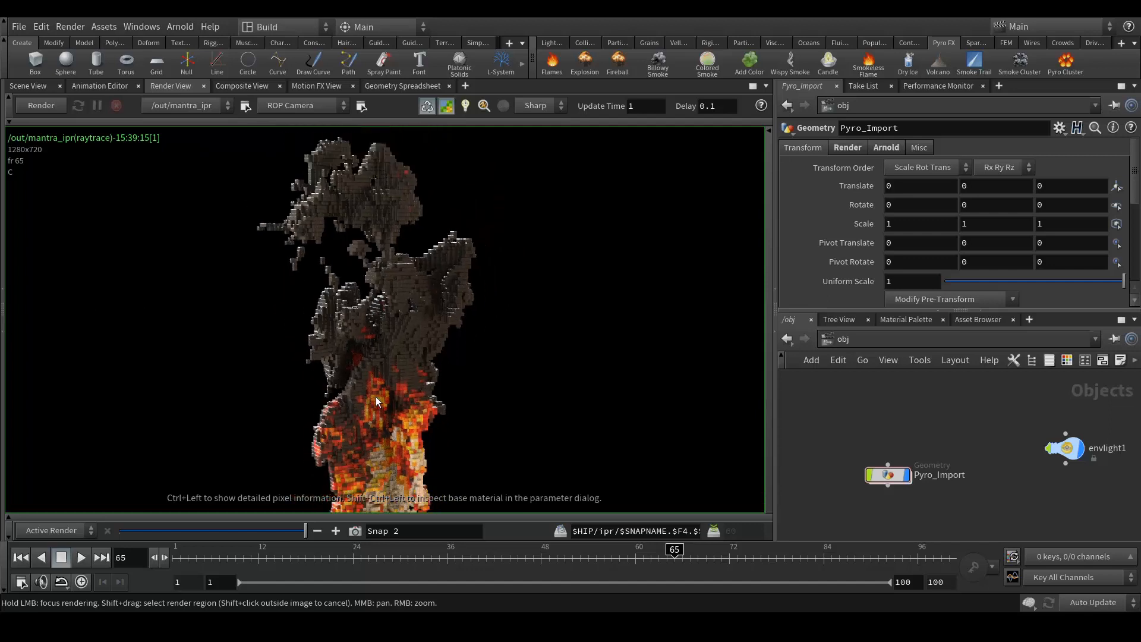
pyautogui.moveTo(424, 299); pyautogui.dragTo(429, 322, button='middle')
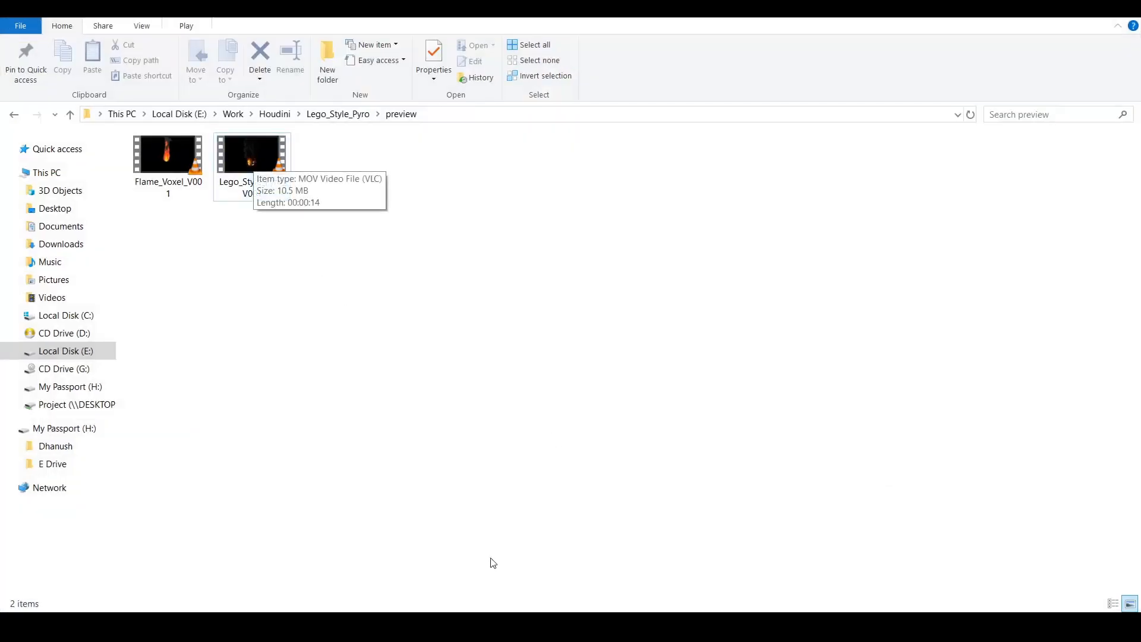
# - Close the old VLC window and play Lego_Style_Pyro_V001 from the preview folder
pyautogui.rightClick(503, 621)
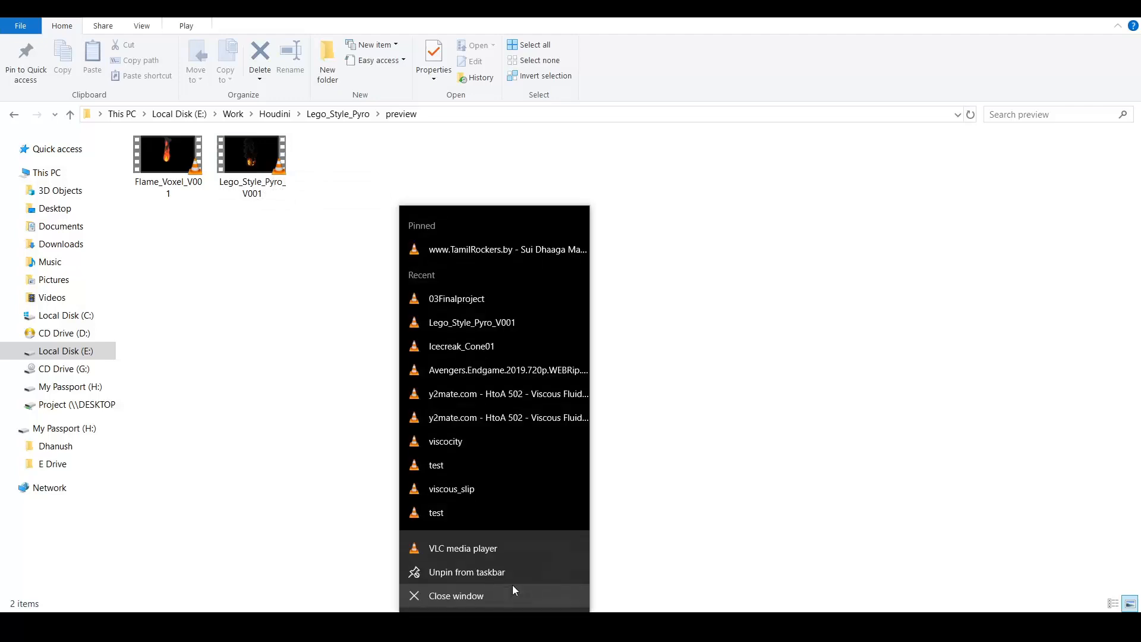
pyautogui.click(496, 594)
pyautogui.doubleClick(254, 180)
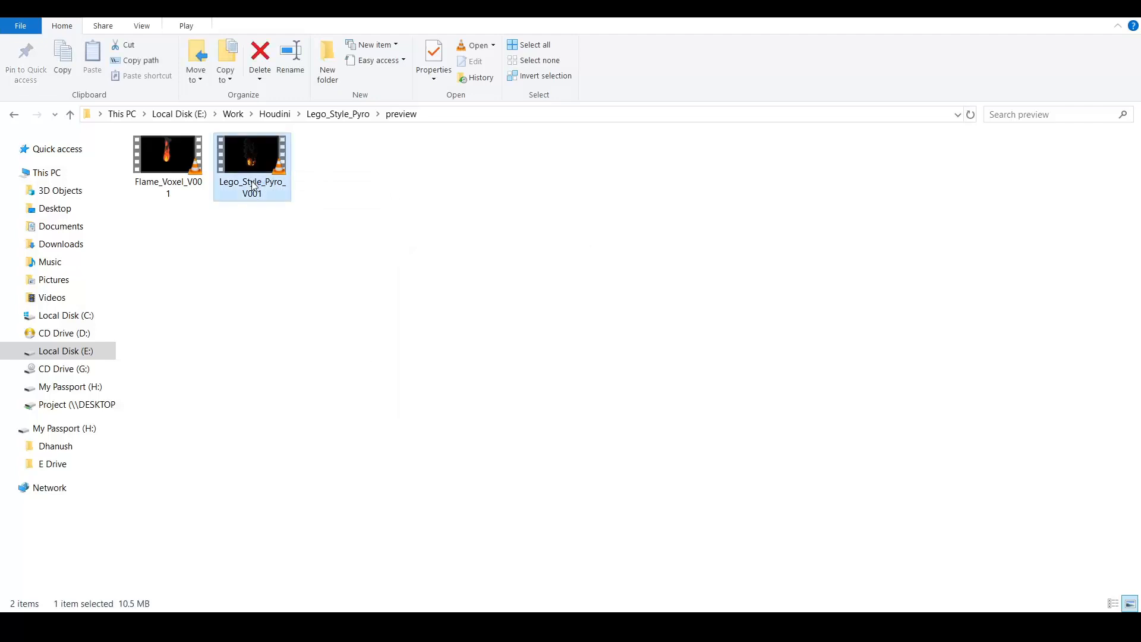
# - Play the Lego_Style_Pyro_V001 preview in VLC with the volume turned down
pyautogui.scroll(-18, 493, 297)
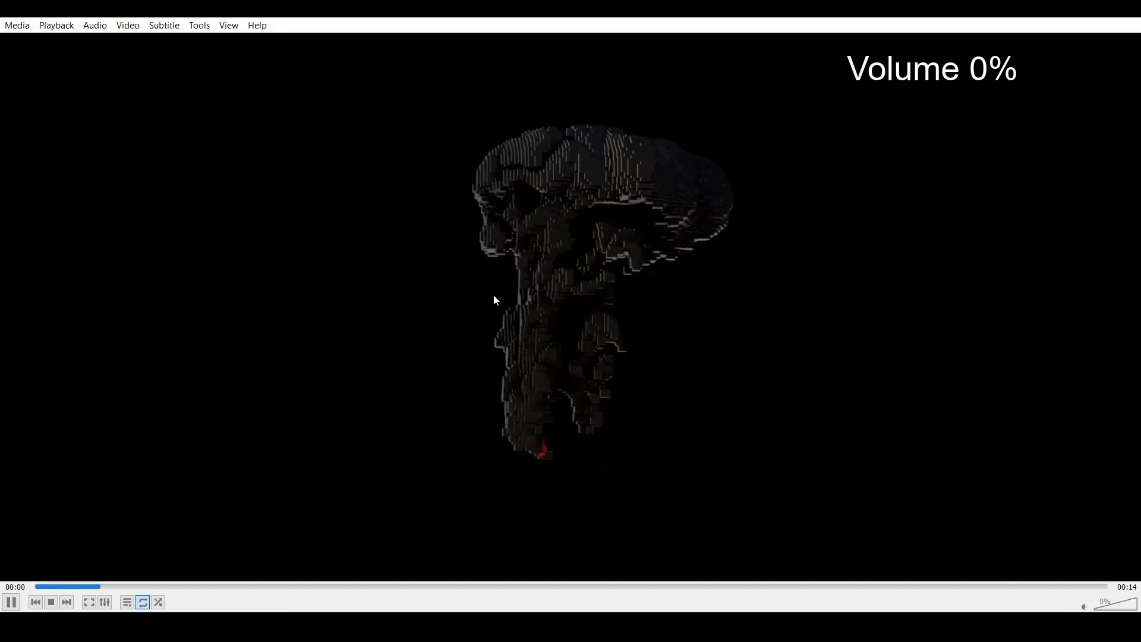
pyautogui.scroll(6, 493, 295)
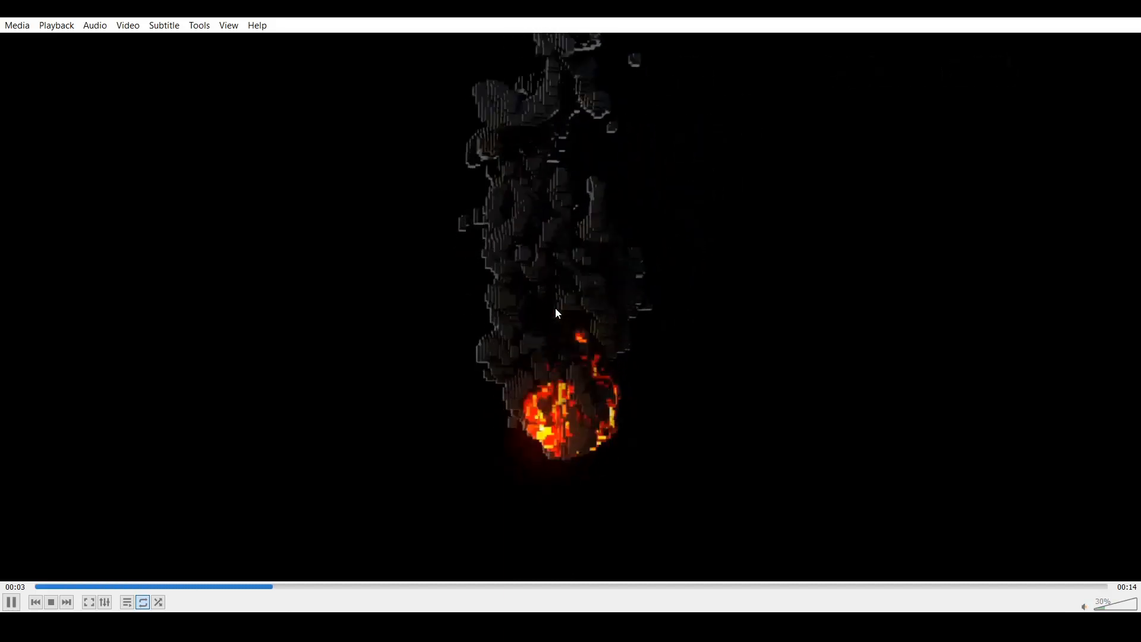
pyautogui.scroll(-3, 556, 311)
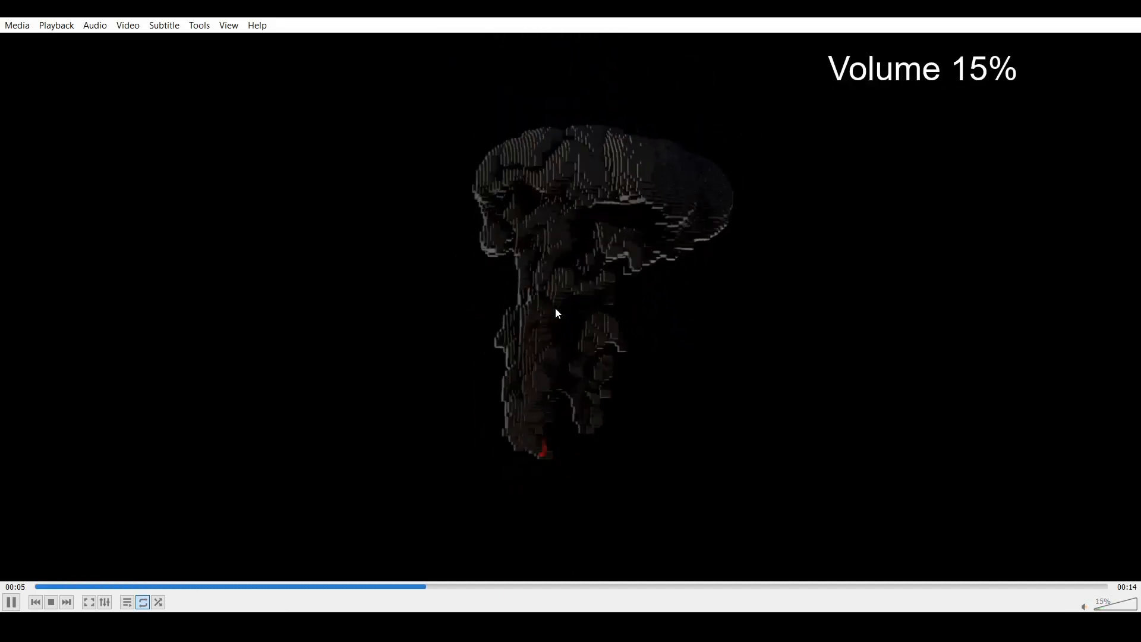
pyautogui.scroll(2, 557, 311)
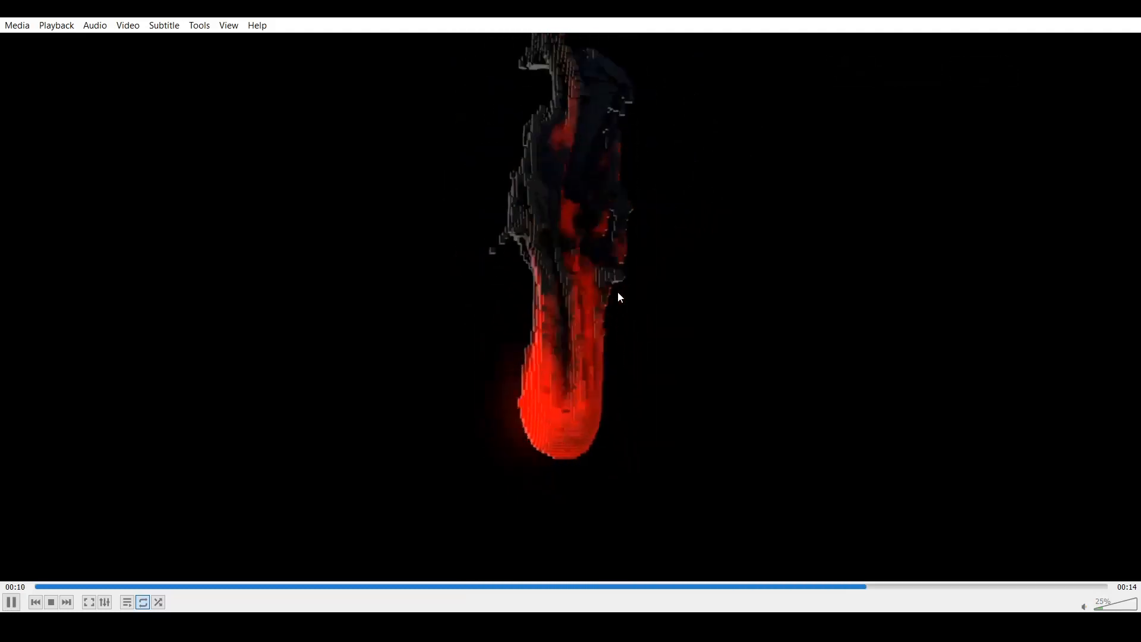
# - Pause the preview, return to the folder and deselect the video file
pyautogui.press('space')
pyautogui.hotkey('alt', 'Tab')
pyautogui.click(501, 404)
# - Minimize File Explorer to reveal Houdini's mantra_ipr render of the voxel fire at frame 65
pyautogui.click(1069, 8)
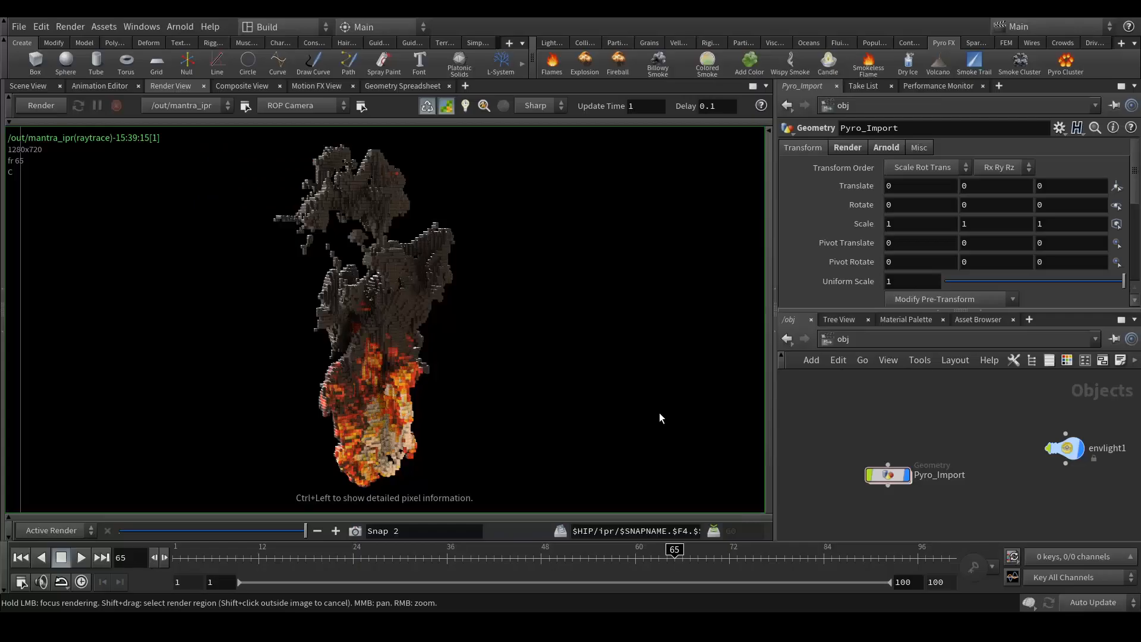